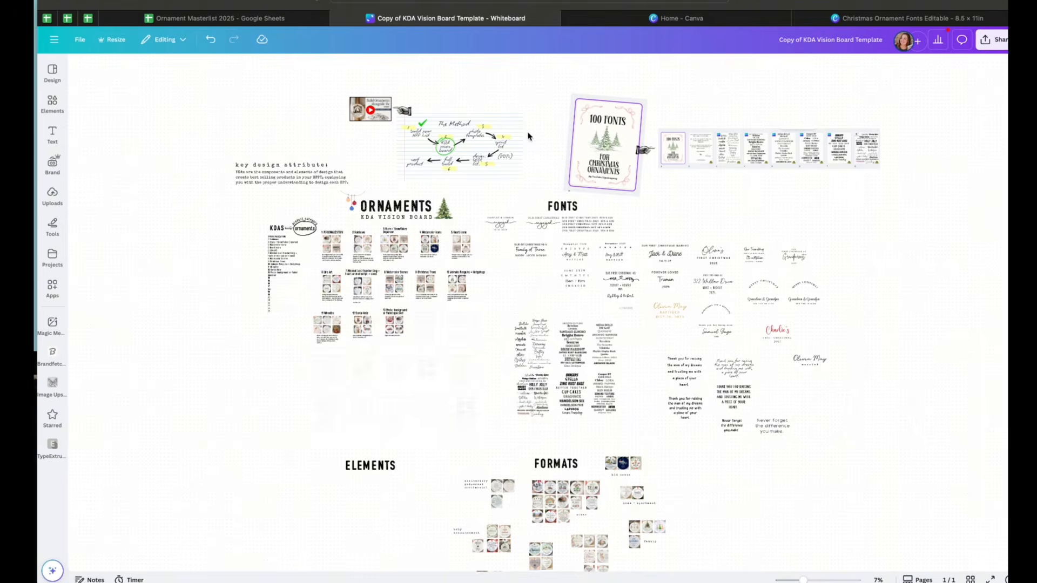
Browse the ornaments KDA vision board whiteboard, including its fonts, elements and formats sections
{"action": "scroll", "coordinate": [646, 367], "scroll_direction": "up", "scroll_amount": 5}
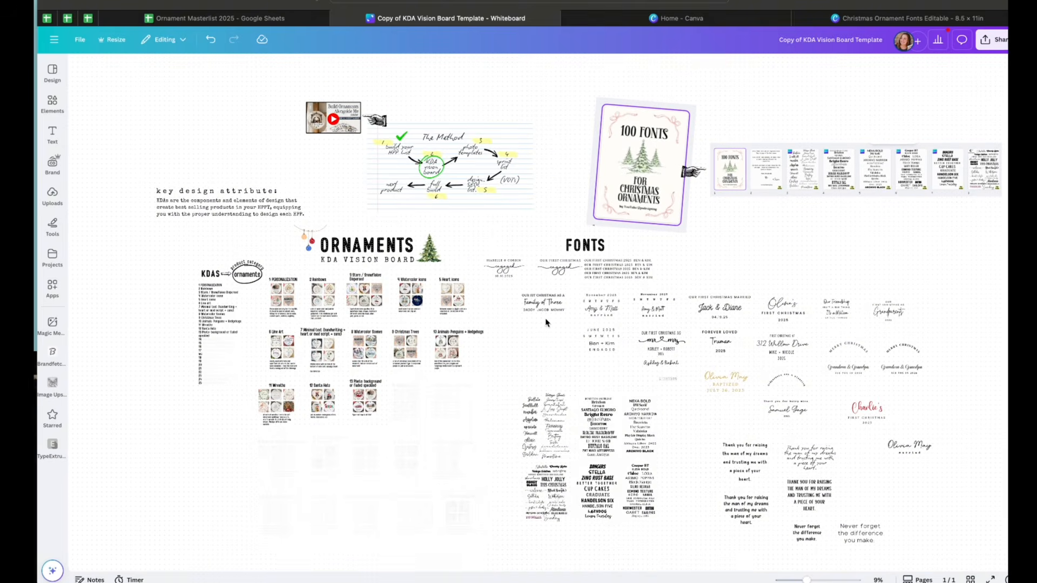
{"action": "scroll", "coordinate": [546, 322], "scroll_direction": "up", "scroll_amount": 1}
{"action": "scroll", "coordinate": [546, 323], "scroll_direction": "left", "scroll_amount": 2}
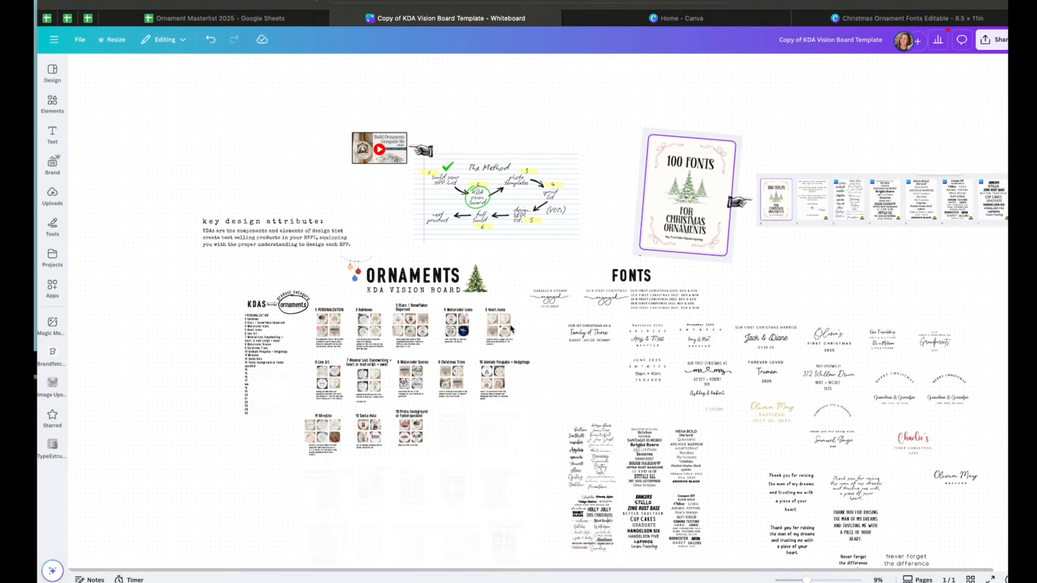
{"action": "scroll", "coordinate": [700, 511], "scroll_direction": "down", "scroll_amount": 5}
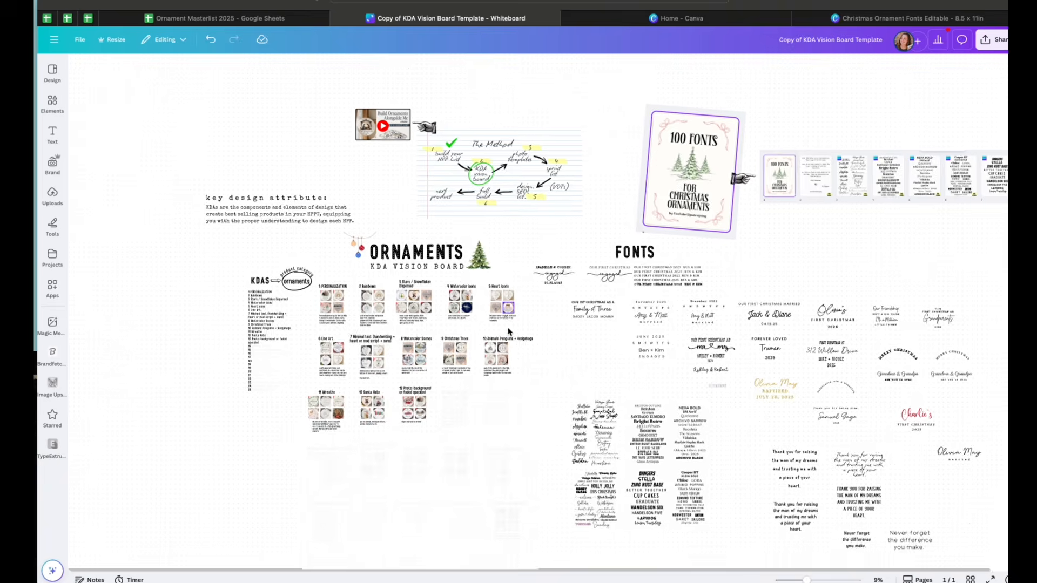
{"action": "scroll", "coordinate": [707, 441], "scroll_direction": "down", "scroll_amount": 2}
{"action": "scroll", "coordinate": [707, 440], "scroll_direction": "right", "scroll_amount": 1}
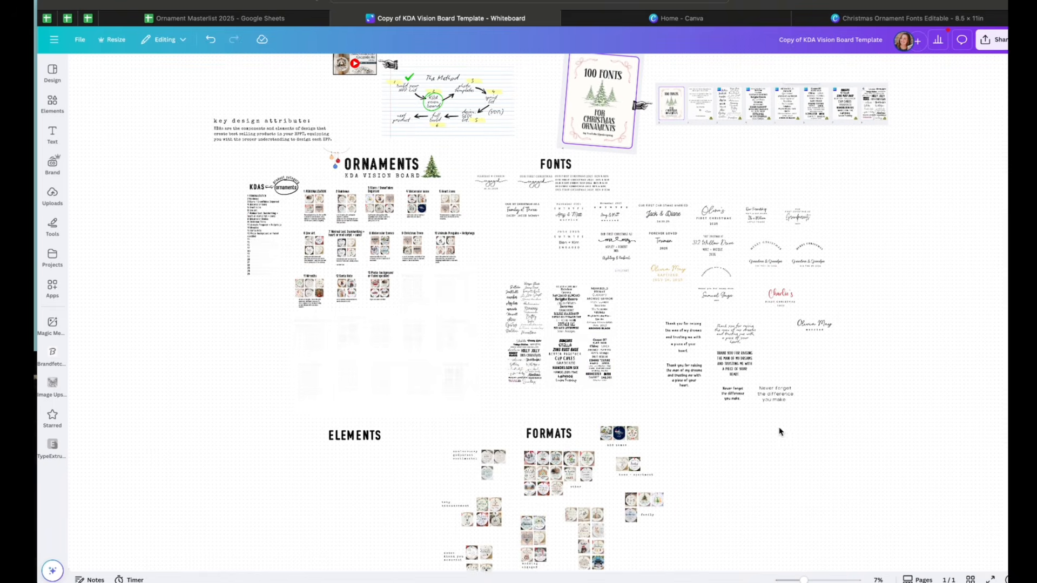
{"action": "scroll", "coordinate": [464, 366], "scroll_direction": "up", "scroll_amount": 5}
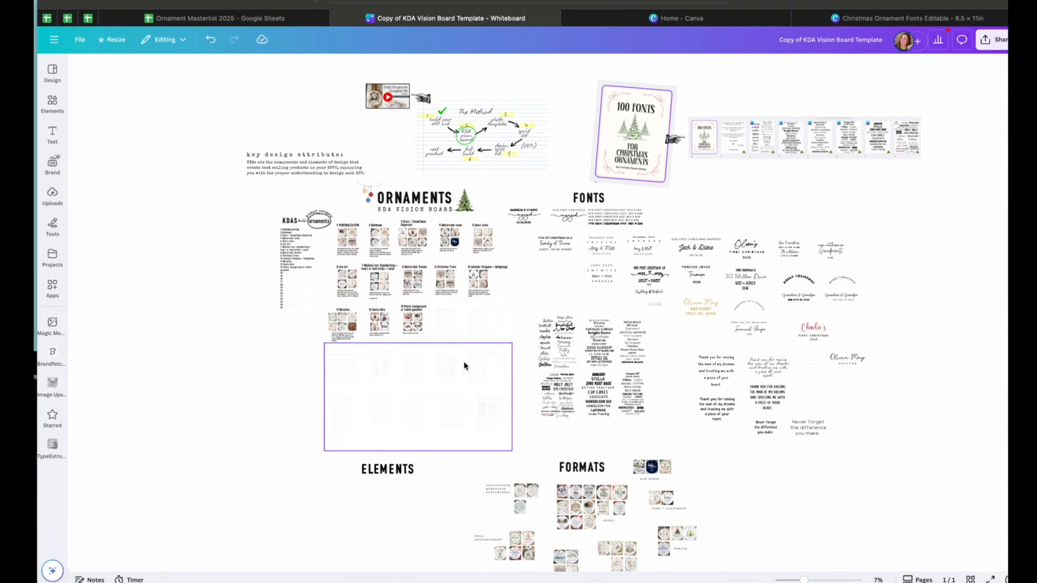
{"action": "scroll", "coordinate": [509, 397], "scroll_direction": "up", "scroll_amount": 1}
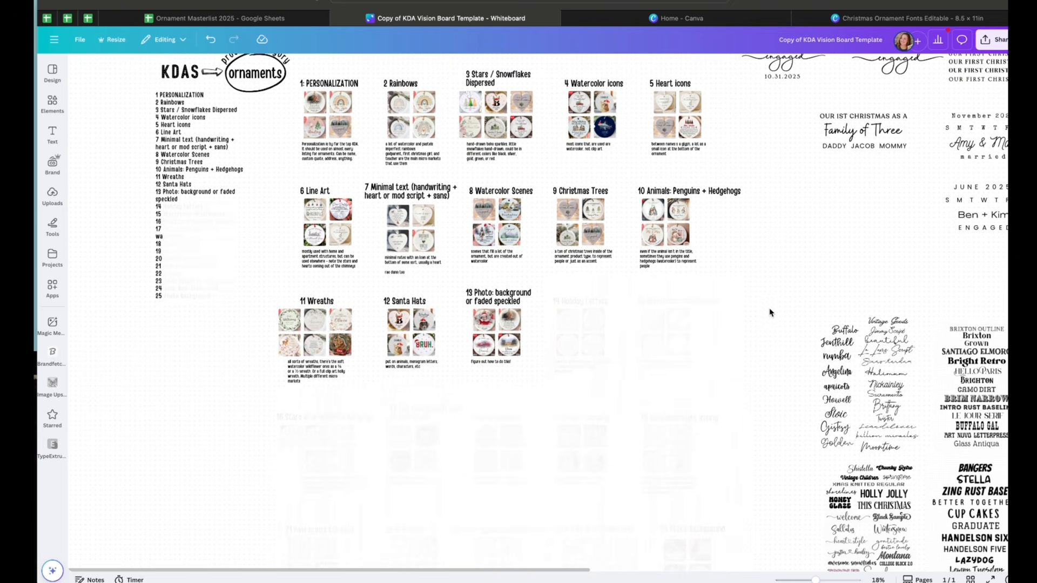
{"action": "scroll", "coordinate": [772, 305], "scroll_direction": "up", "scroll_amount": 3}
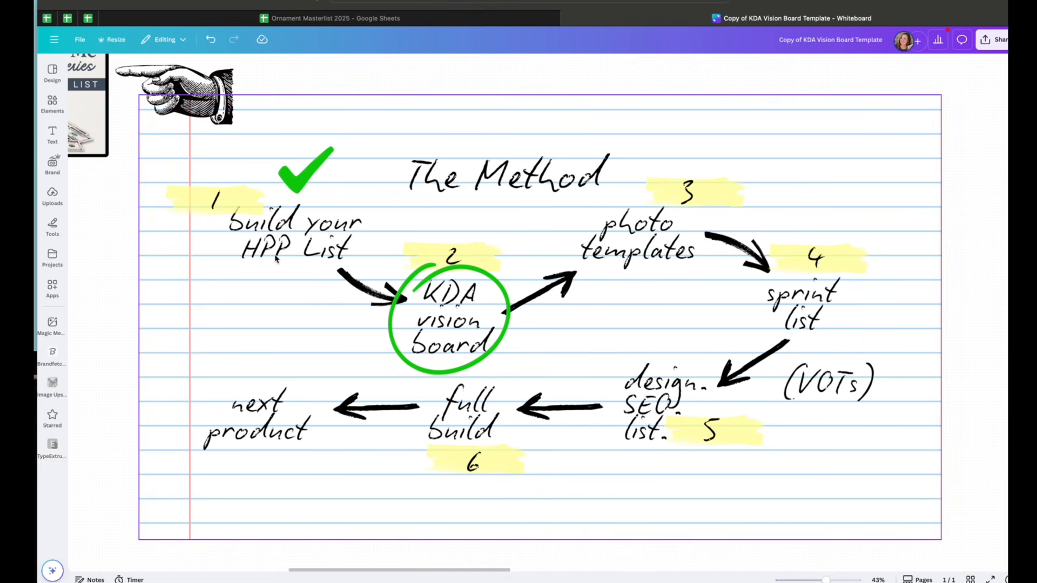
Examine The Method diagram and the key design attribute description on the whiteboard
{"action": "scroll", "coordinate": [276, 258], "scroll_direction": "left", "scroll_amount": 5}
{"action": "scroll", "coordinate": [275, 258], "scroll_direction": "up", "scroll_amount": 2}
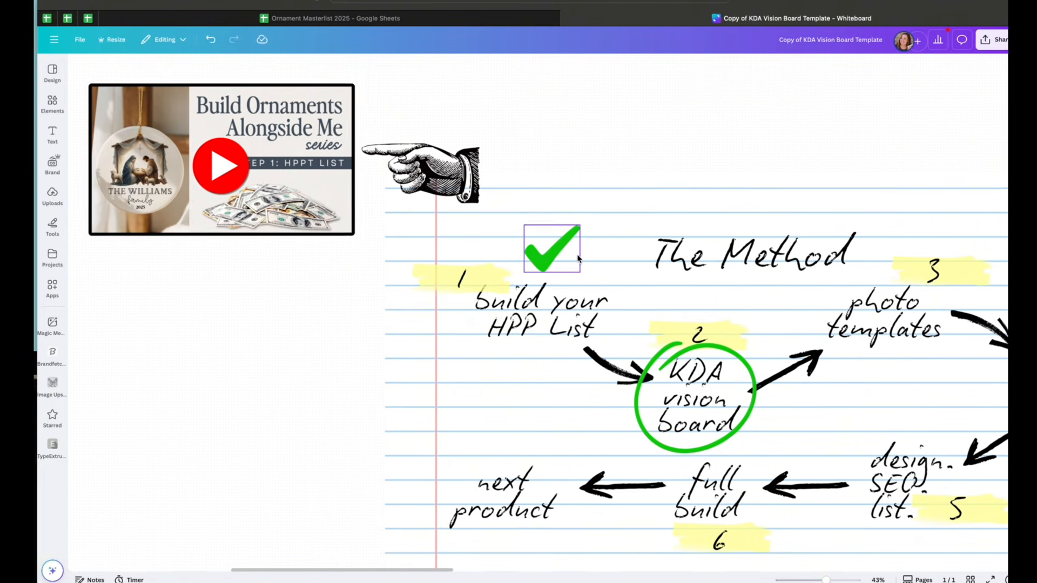
{"action": "scroll", "coordinate": [514, 255], "scroll_direction": "right", "scroll_amount": 5}
{"action": "scroll", "coordinate": [513, 255], "scroll_direction": "down", "scroll_amount": 3}
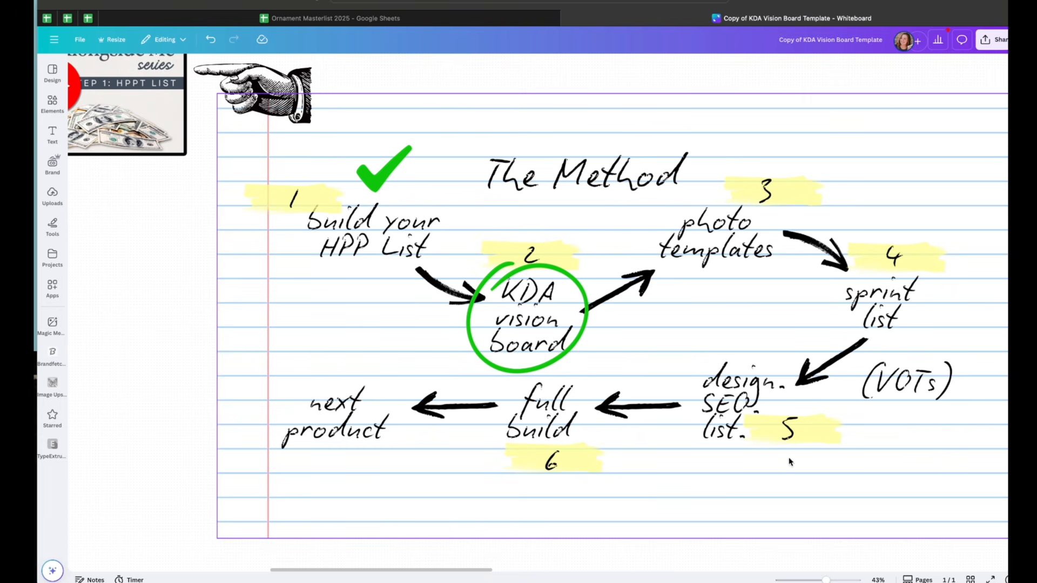
{"action": "scroll", "coordinate": [699, 445], "scroll_direction": "down", "scroll_amount": 3}
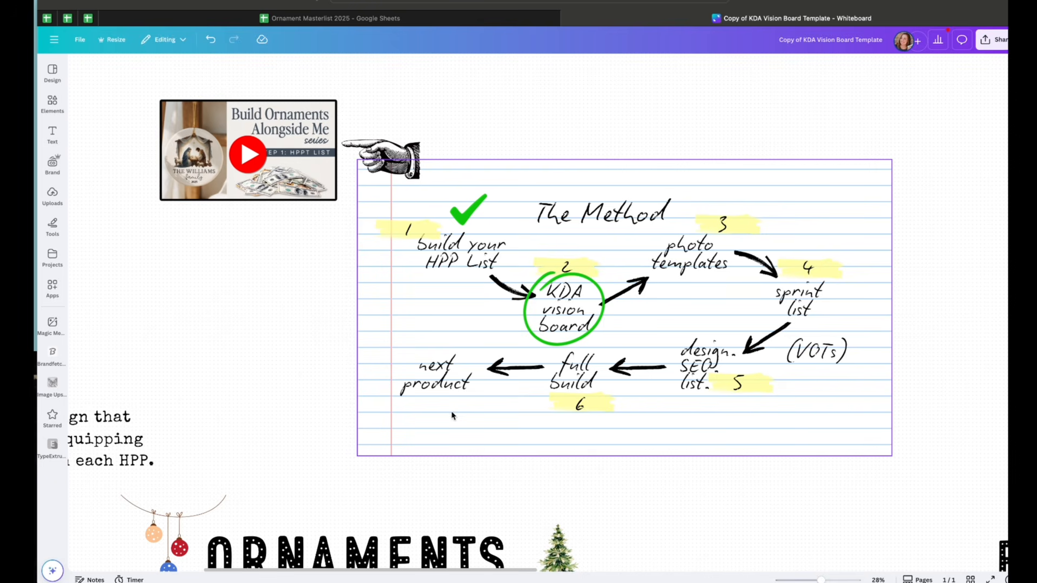
{"action": "scroll", "coordinate": [438, 399], "scroll_direction": "down", "scroll_amount": 5}
{"action": "scroll", "coordinate": [438, 400], "scroll_direction": "left", "scroll_amount": 8}
{"action": "scroll", "coordinate": [438, 399], "scroll_direction": "up", "scroll_amount": 1}
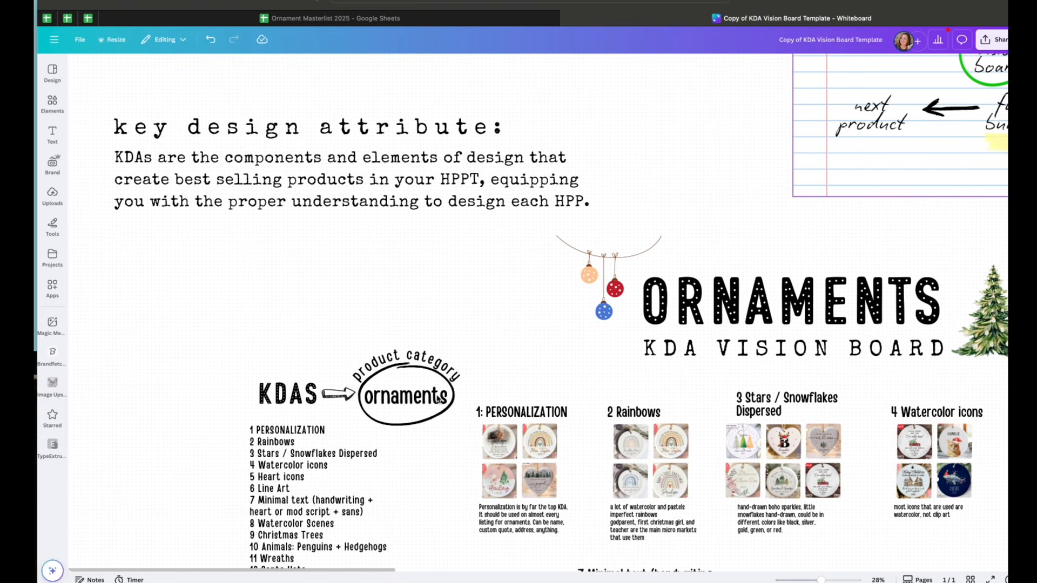
{"action": "scroll", "coordinate": [457, 332], "scroll_direction": "down", "scroll_amount": 1}
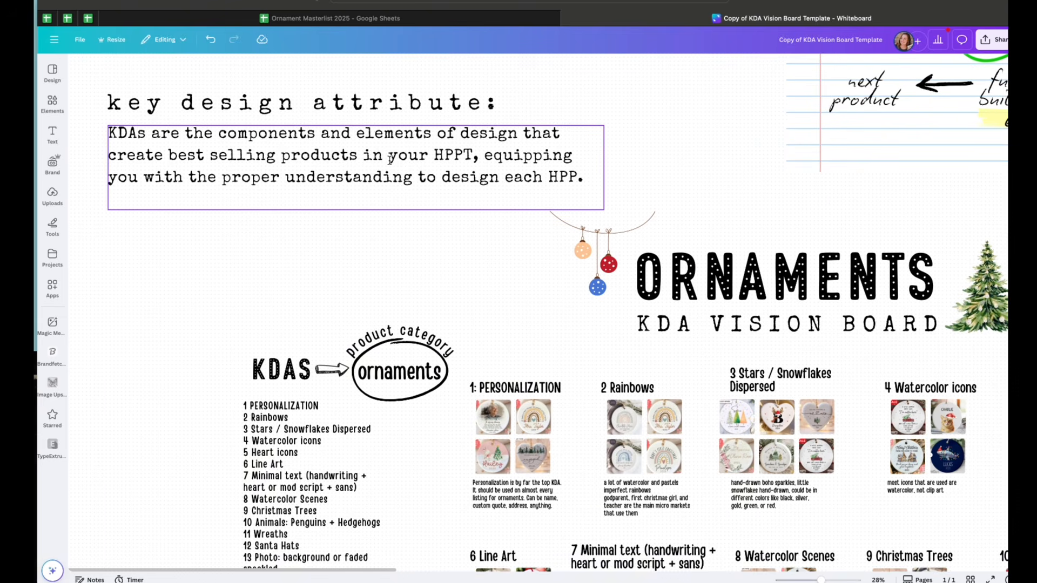
{"action": "double_click", "coordinate": [371, 160]}
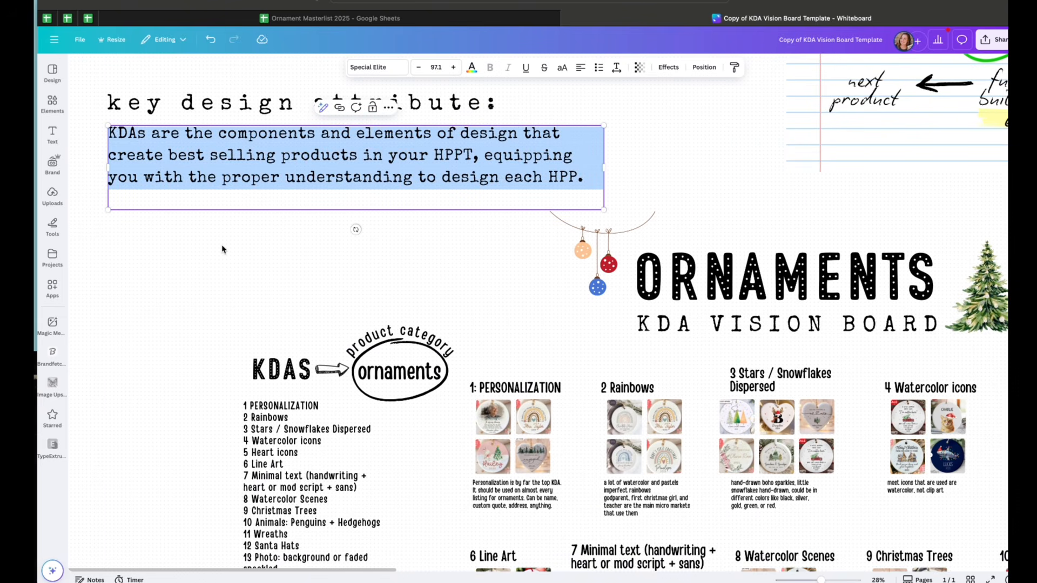
{"action": "left_click", "coordinate": [453, 177]}
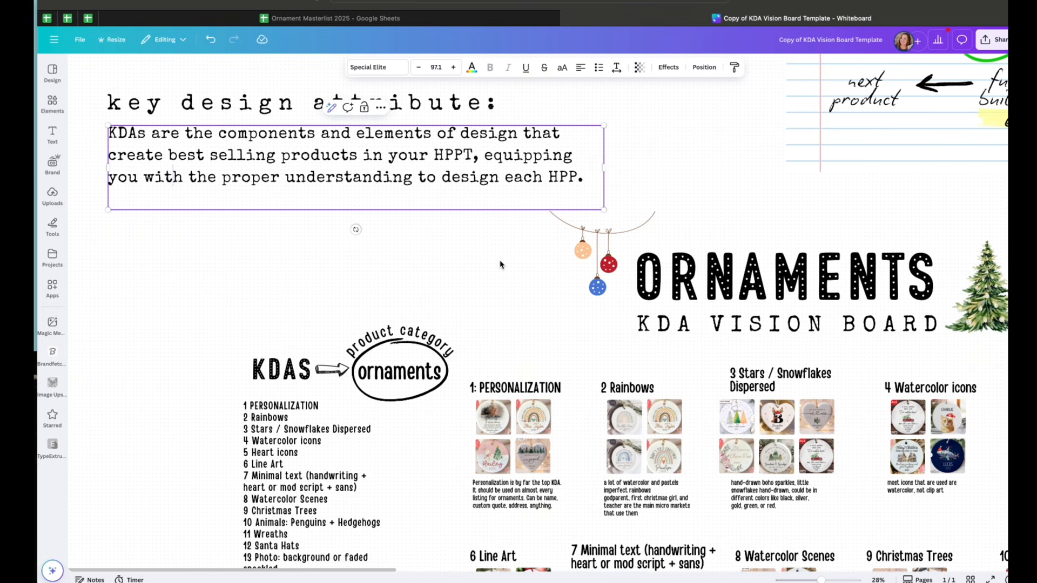
{"action": "scroll", "coordinate": [500, 265], "scroll_direction": "down", "scroll_amount": 5}
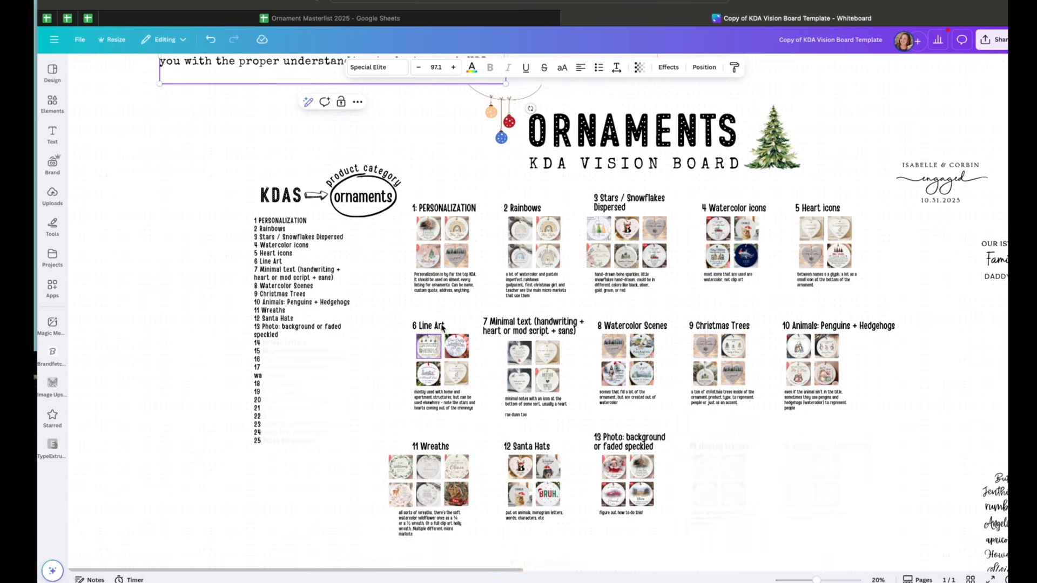
Switch to the Ornament Masterlist 2025 spreadsheet and review the product links and est_total_sales values
{"action": "left_click", "coordinate": [301, 20]}
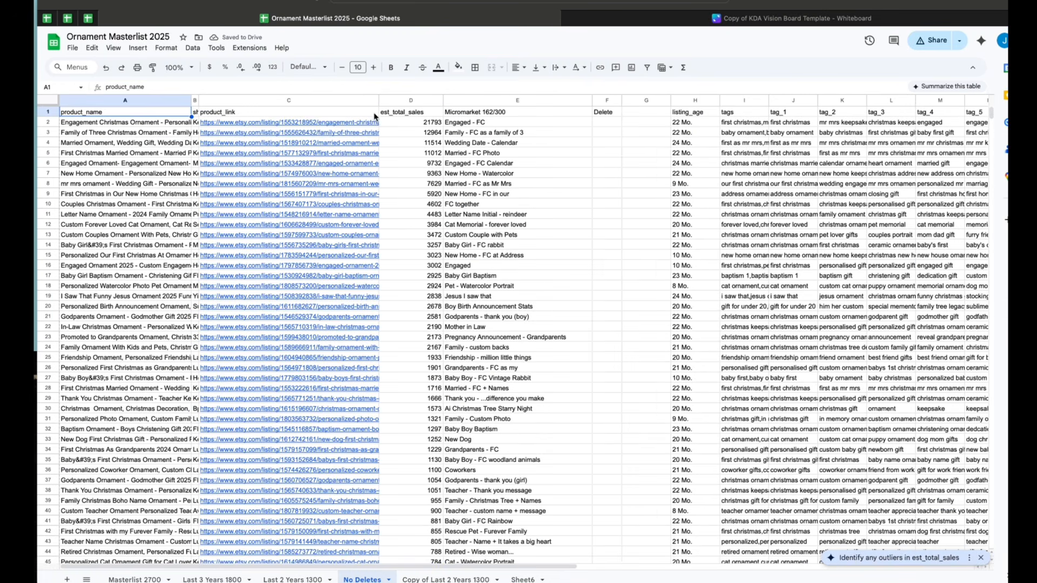
{"action": "left_click", "coordinate": [338, 127]}
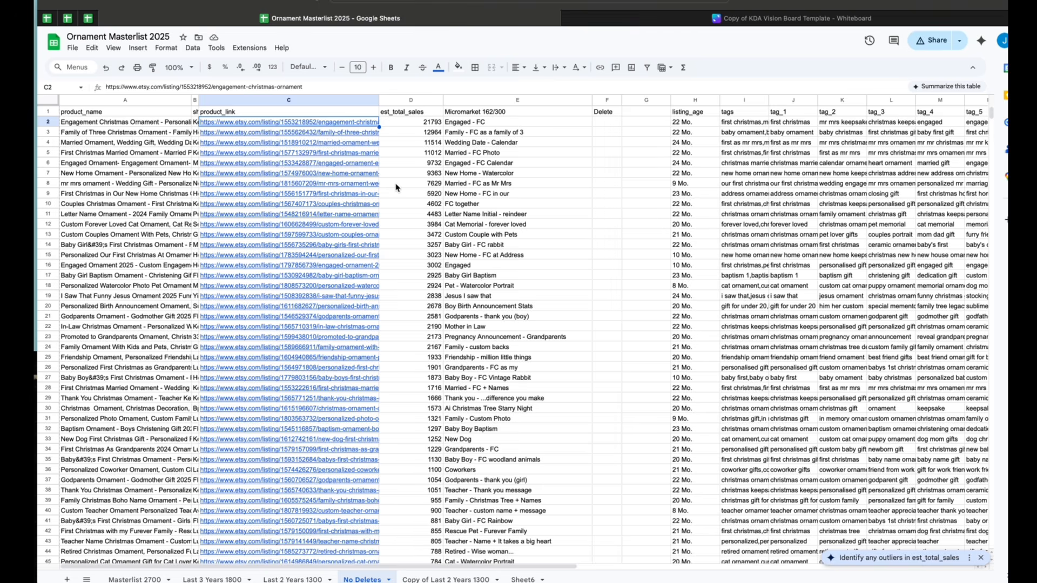
{"action": "mouse_move", "coordinate": [359, 127]}
{"action": "left_click", "coordinate": [382, 216]}
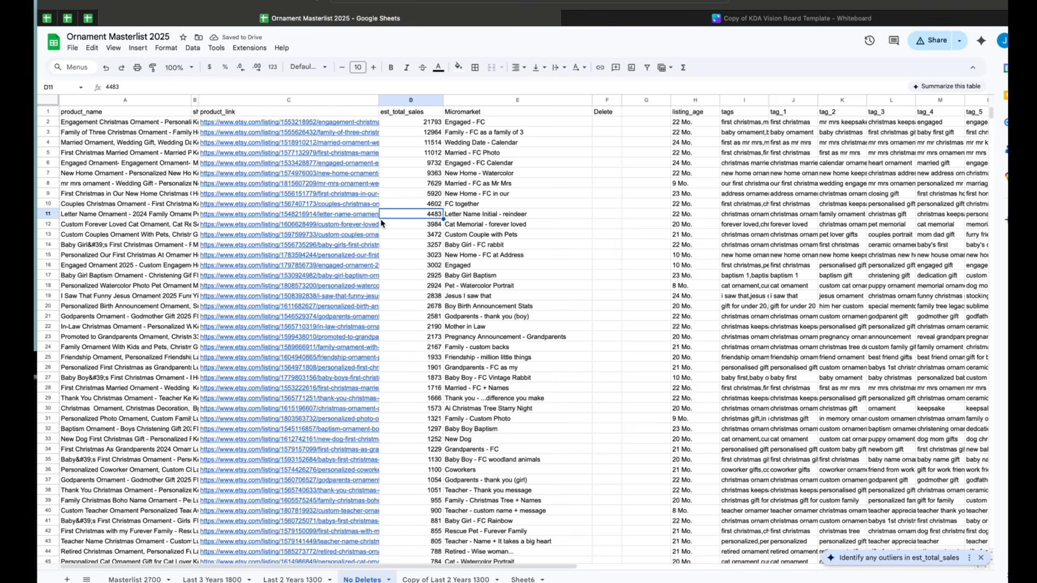
Return to the vision board whiteboard and zoom out to view the whole board
{"action": "left_click", "coordinate": [683, 22]}
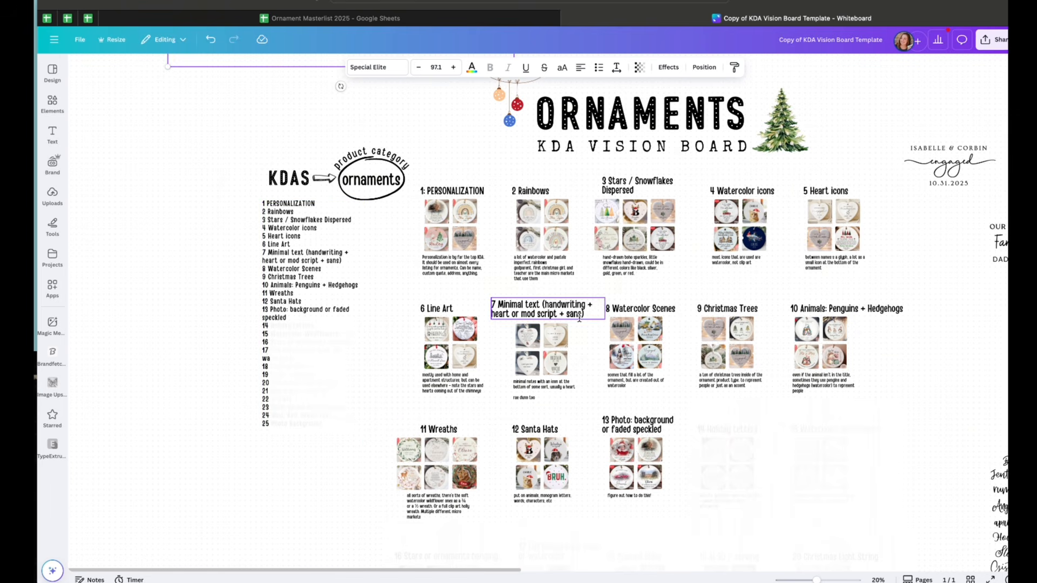
{"action": "scroll", "coordinate": [600, 321], "scroll_direction": "right", "scroll_amount": 2}
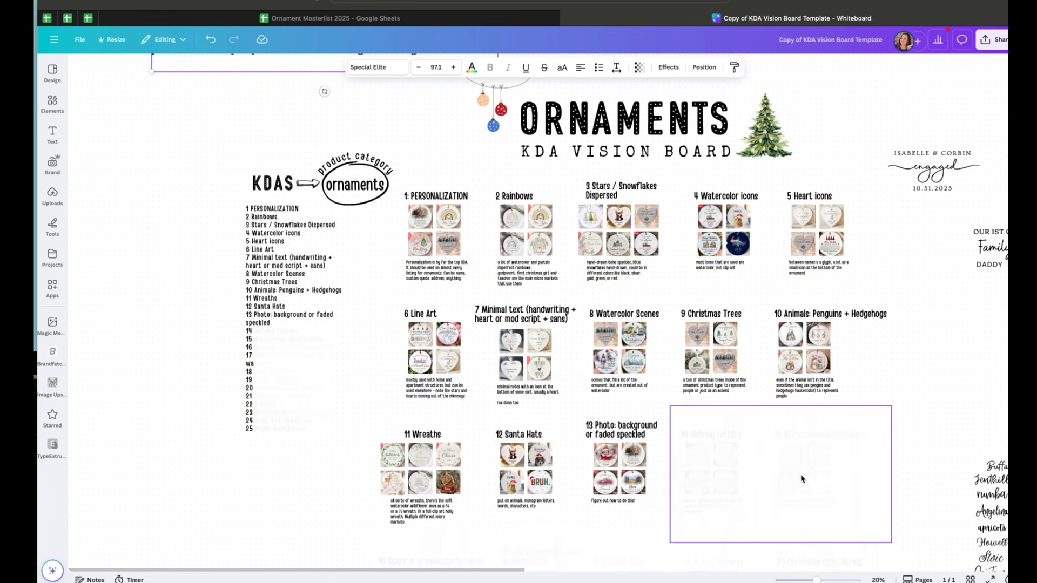
{"action": "left_click_drag", "start_coordinate": [816, 580], "coordinate": [805, 580]}
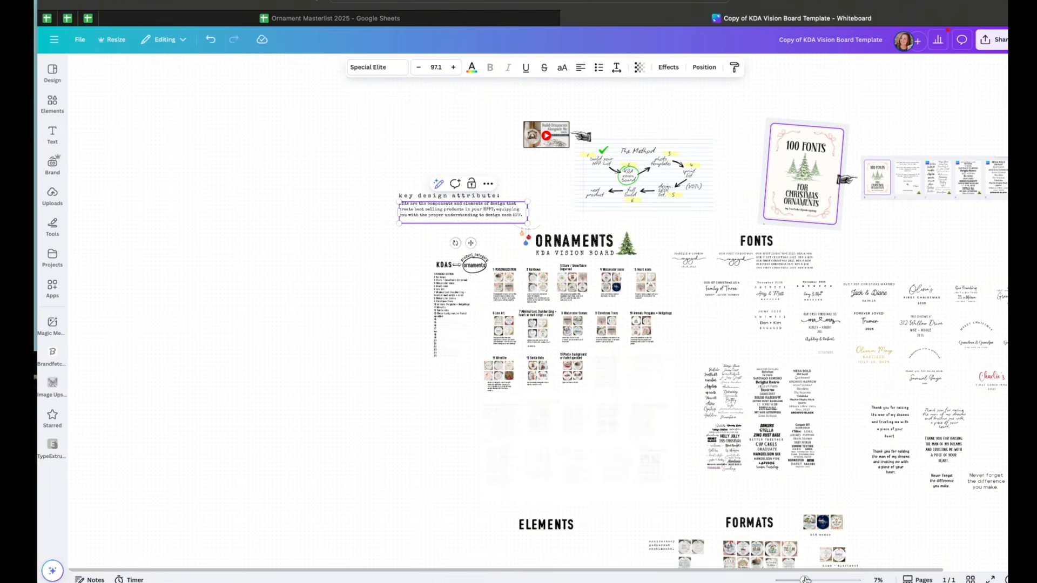
{"action": "left_click_drag", "start_coordinate": [805, 580], "coordinate": [811, 580]}
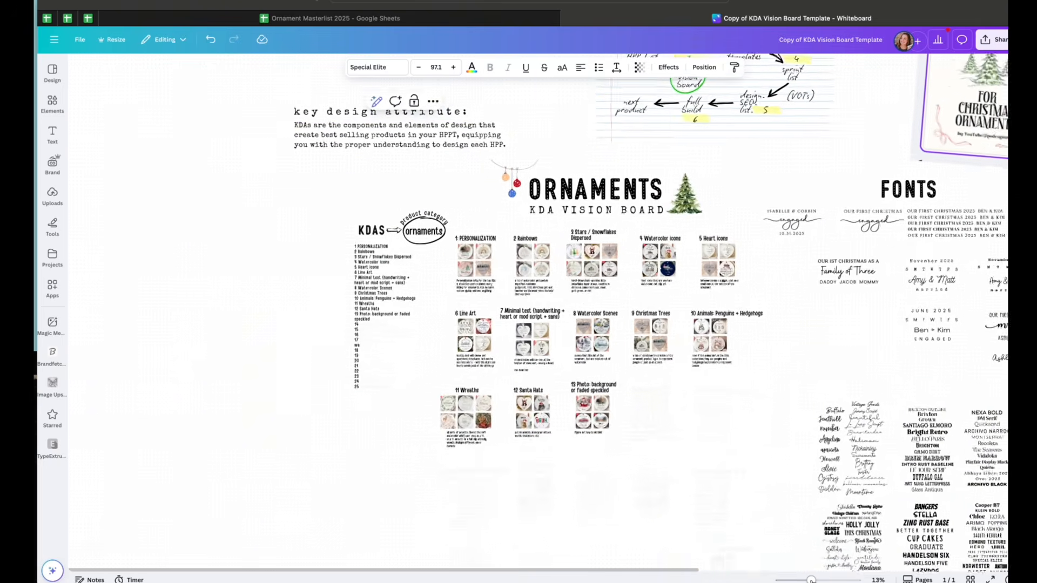
Switch back to the spreadsheet and bring the KDA notes list up alongside it
{"action": "key", "text": "ctrl+shift+Tab"}
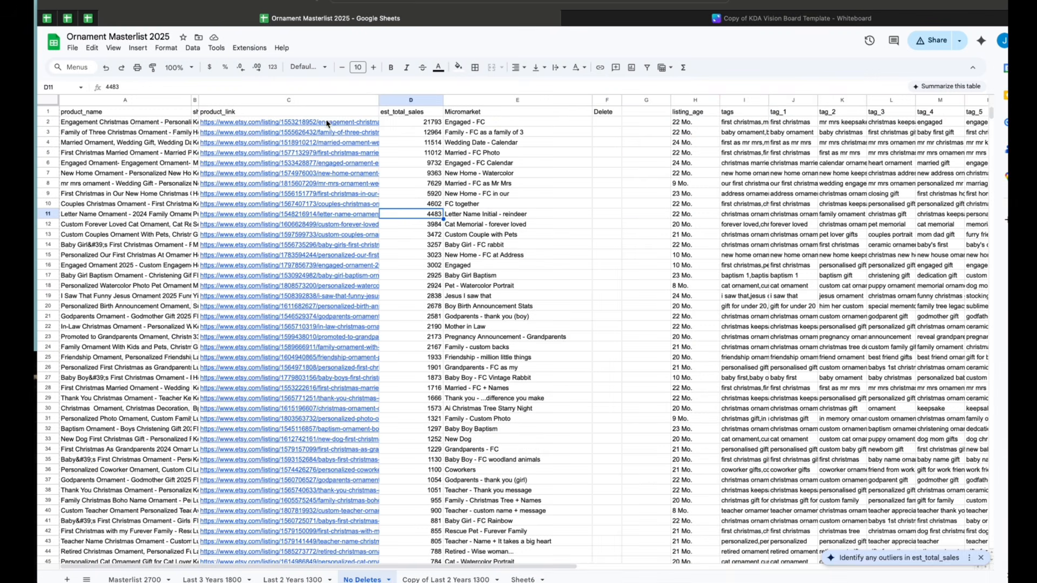
{"action": "mouse_move", "coordinate": [335, 357]}
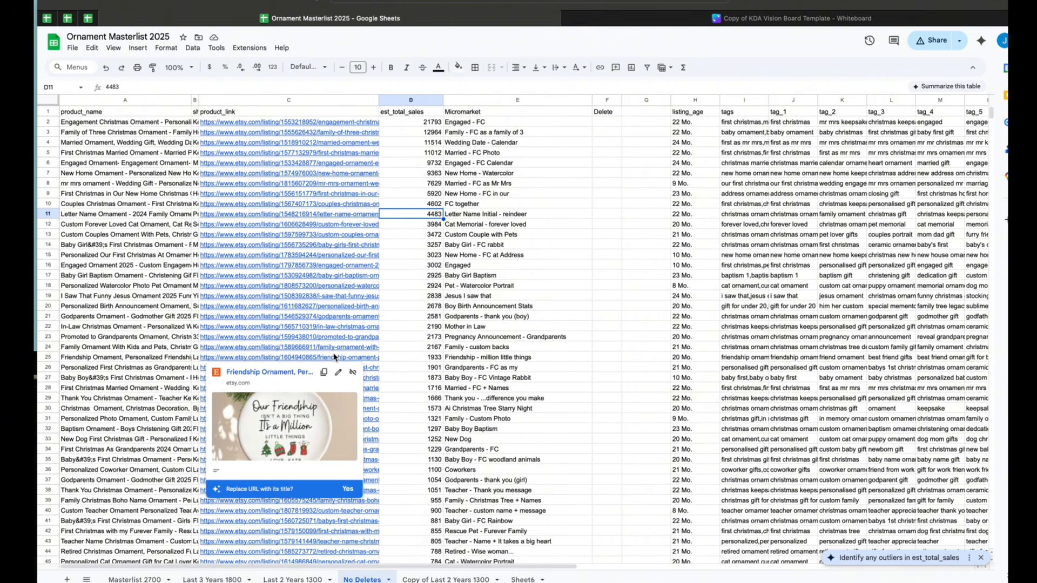
{"action": "left_click_drag", "start_coordinate": [34, 52], "coordinate": [139, 51]}
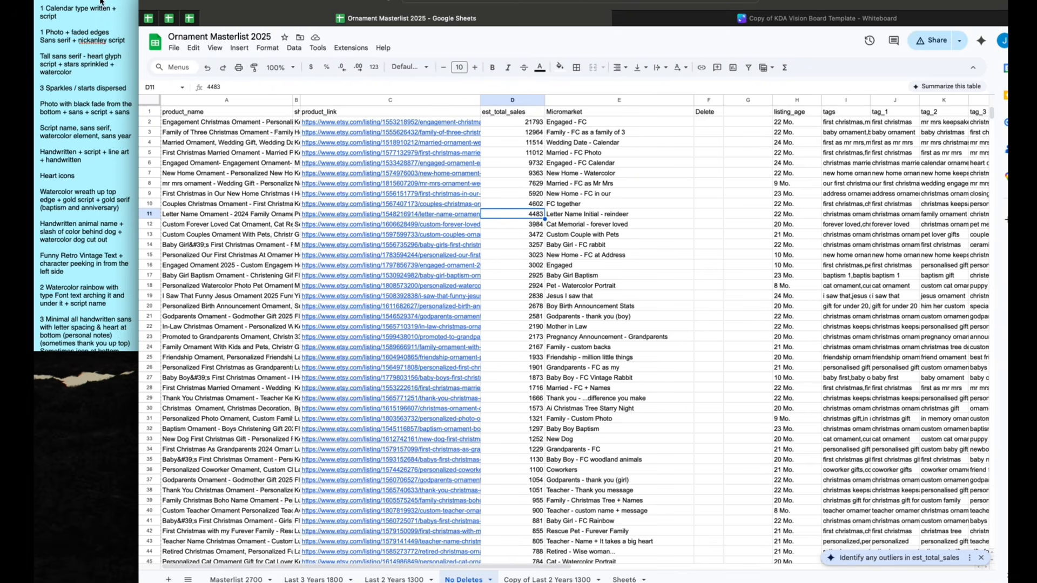
{"action": "left_click", "coordinate": [93, 32]}
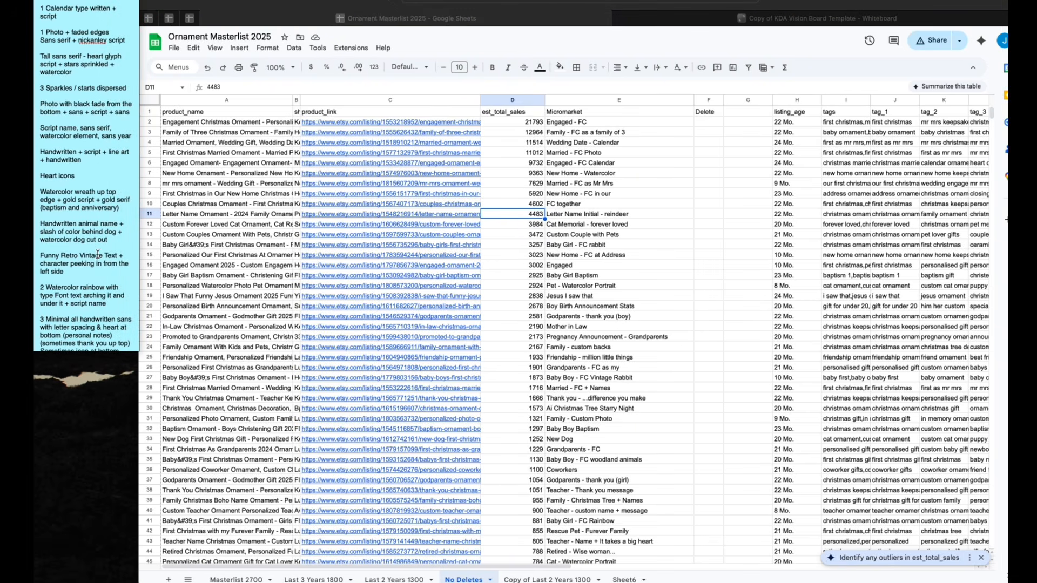
Open the top product links from the No Deletes sheet and review their Etsy listings
{"action": "scroll", "coordinate": [91, 71], "scroll_direction": "up", "scroll_amount": 3}
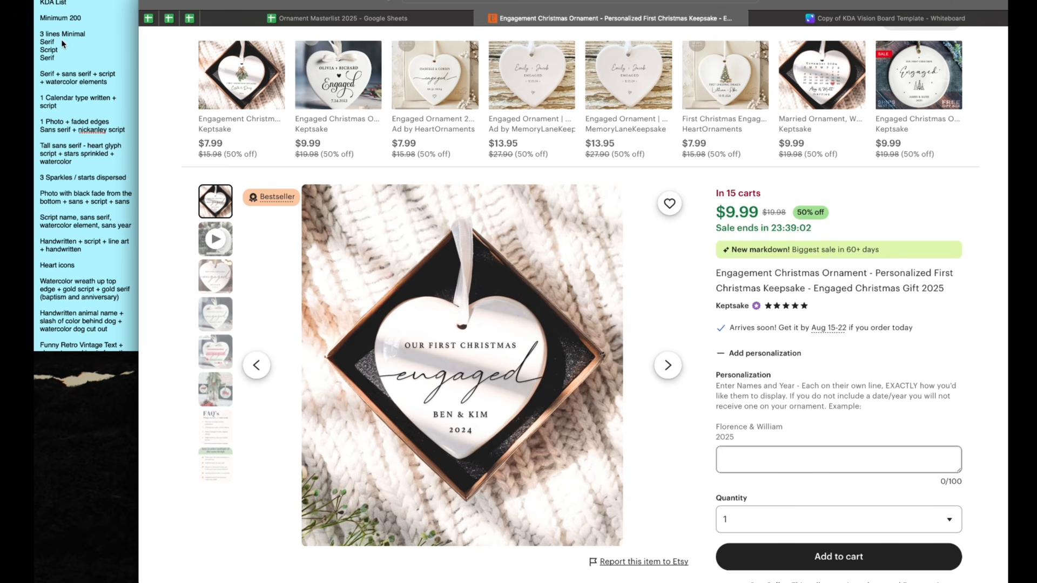
{"action": "scroll", "coordinate": [71, 74], "scroll_direction": "down", "scroll_amount": 2}
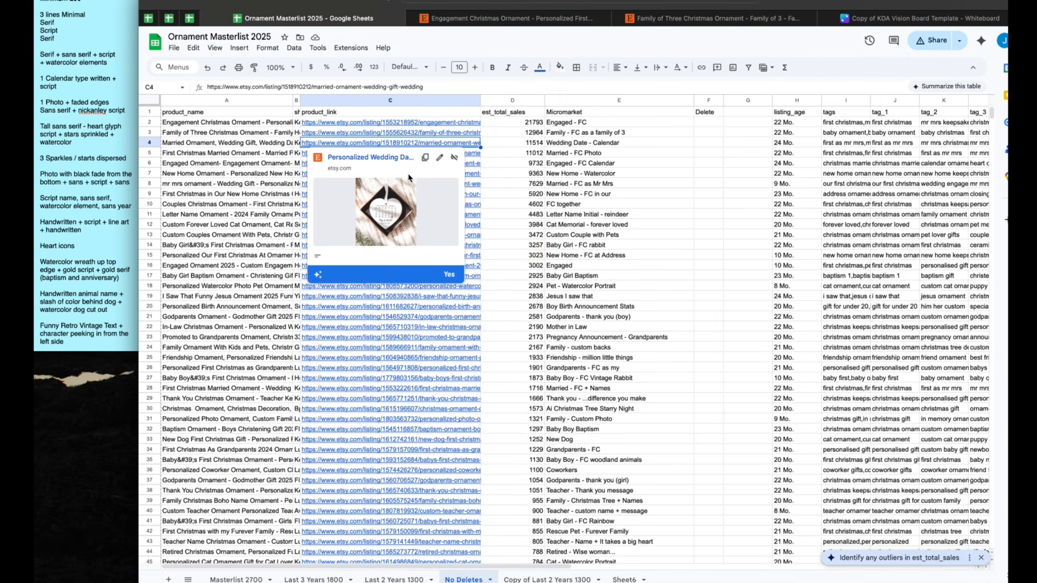
{"action": "left_click", "coordinate": [472, 153]}
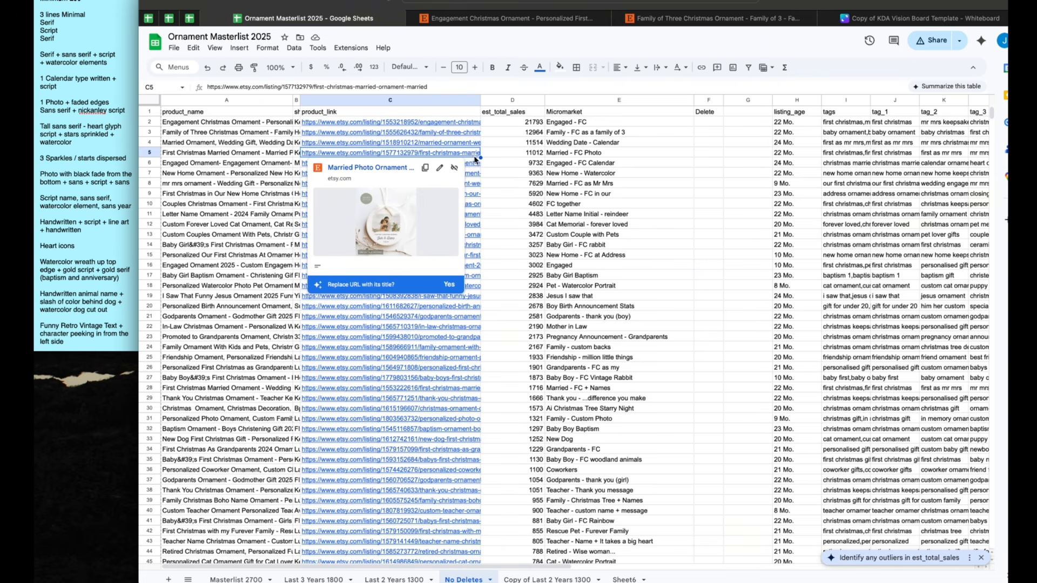
{"action": "left_click", "coordinate": [471, 153]}
{"action": "scroll", "coordinate": [545, 305], "scroll_direction": "down", "scroll_amount": 2}
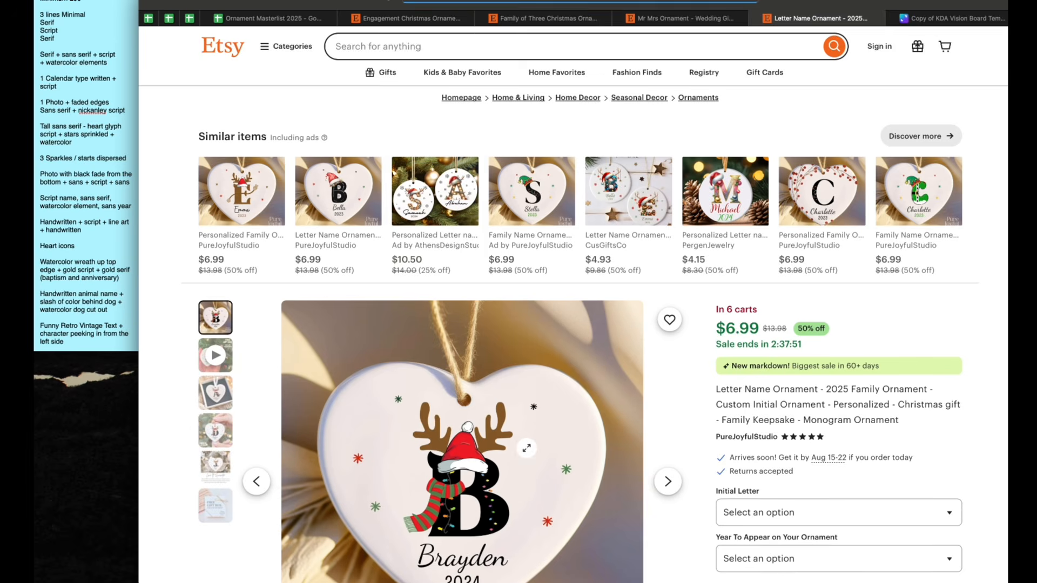
{"action": "scroll", "coordinate": [528, 449], "scroll_direction": "down", "scroll_amount": 1}
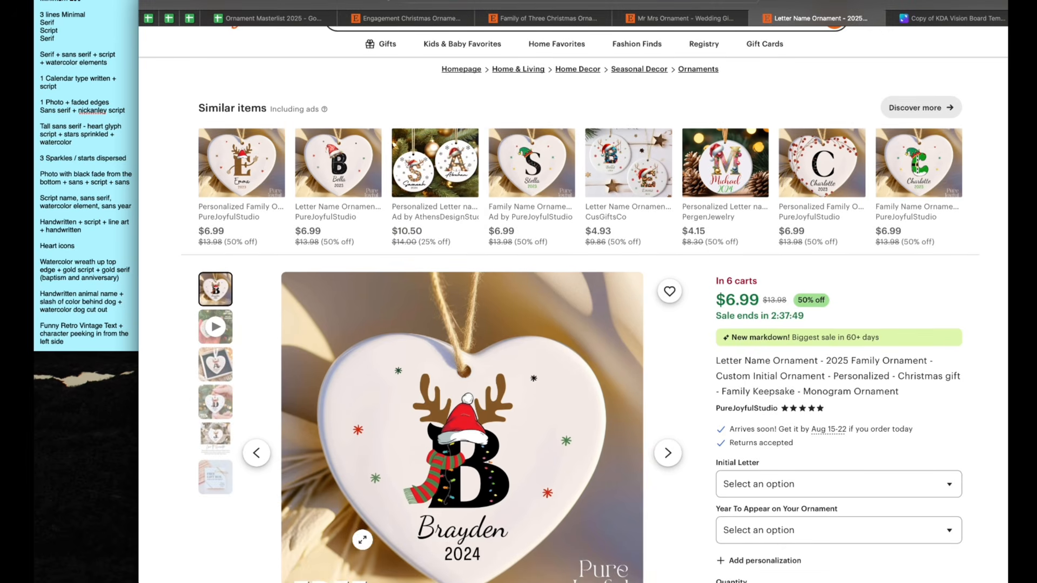
Open the next product links from the No Deletes sheet, including the couples, letter name and cat memorial listings, and review them on Etsy
{"action": "left_click", "coordinate": [397, 242]}
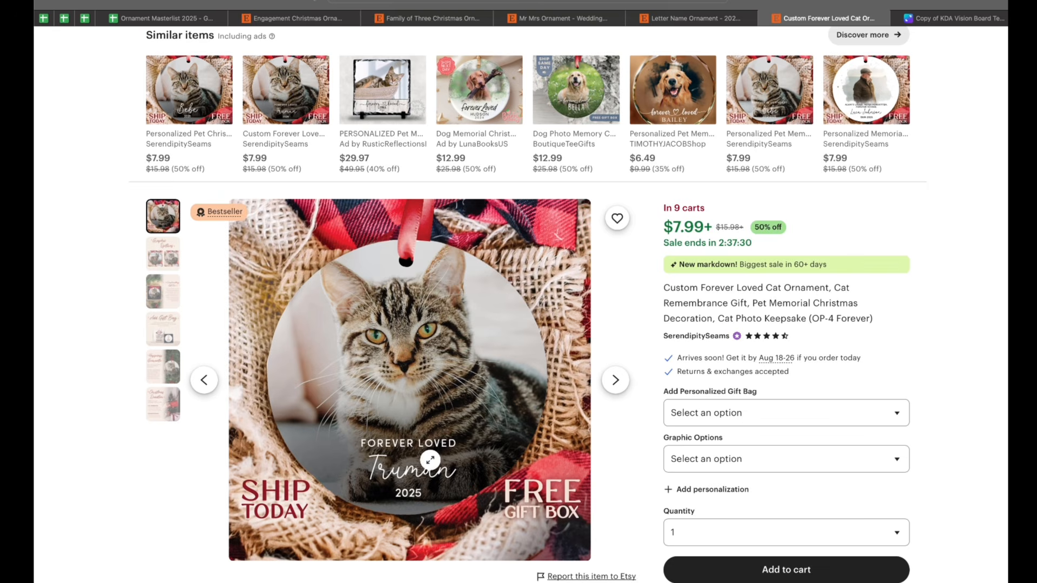
{"action": "left_click", "coordinate": [166, 19]}
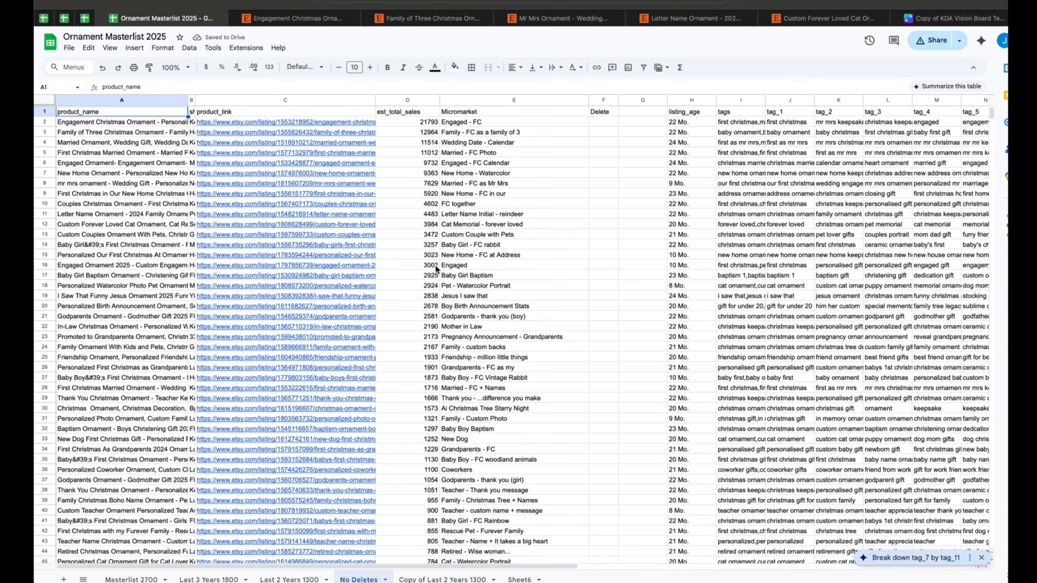
{"action": "mouse_move", "coordinate": [365, 381]}
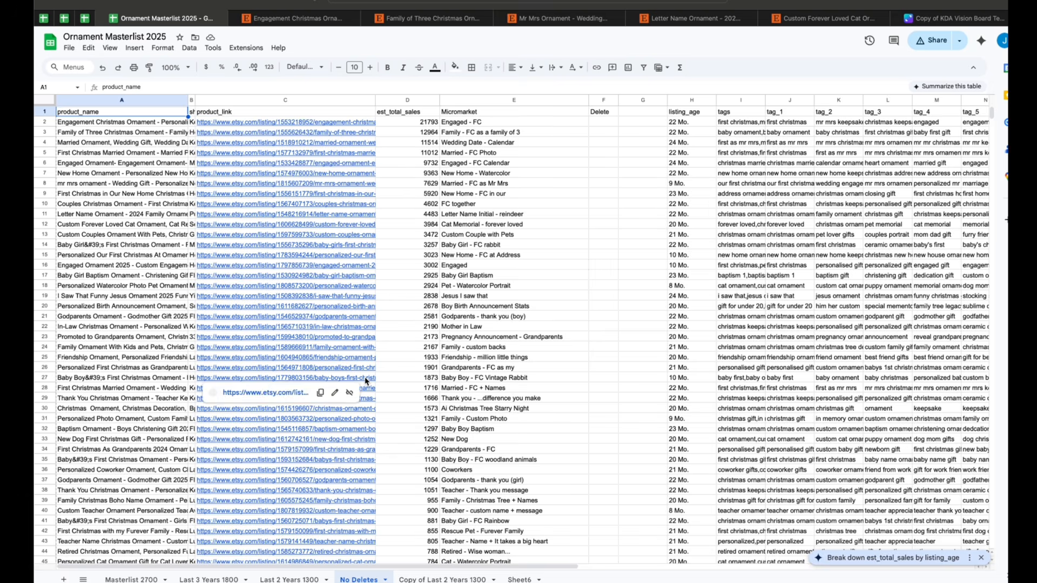
{"action": "left_click", "coordinate": [361, 204]}
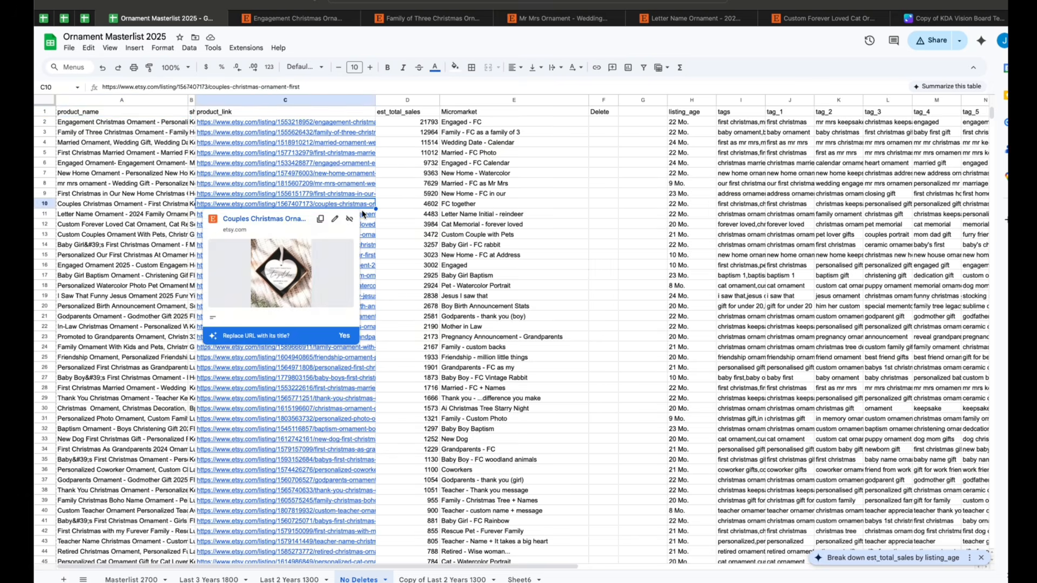
{"action": "left_click", "coordinate": [365, 215]}
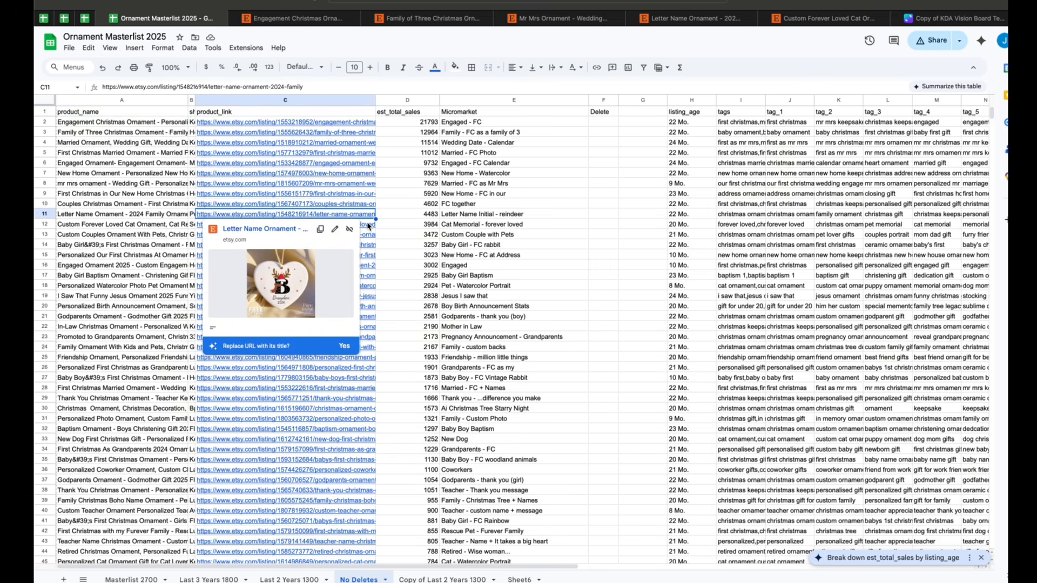
{"action": "mouse_move", "coordinate": [368, 227]}
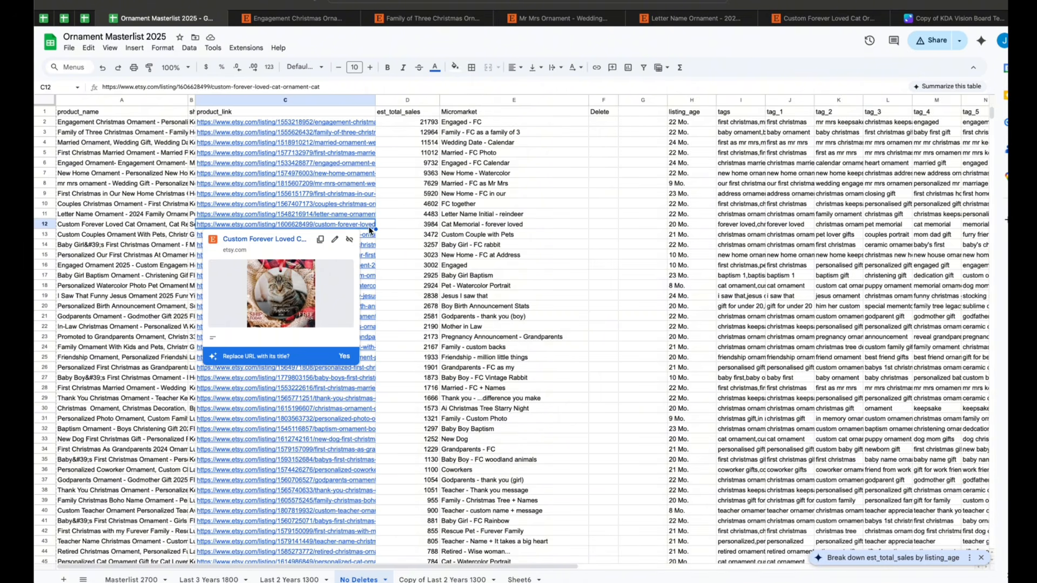
{"action": "left_click", "coordinate": [371, 244]}
{"action": "scroll", "coordinate": [433, 351], "scroll_direction": "down", "scroll_amount": 3}
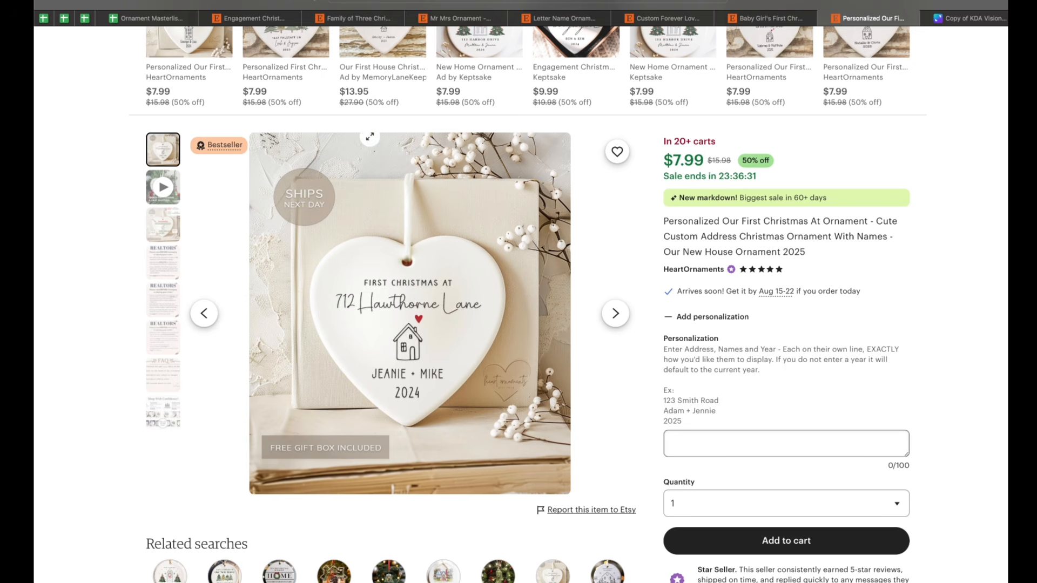
Return to the spreadsheet and open the engaged ornament and watercolor pet portrait listings to review their designs
{"action": "left_click", "coordinate": [152, 18]}
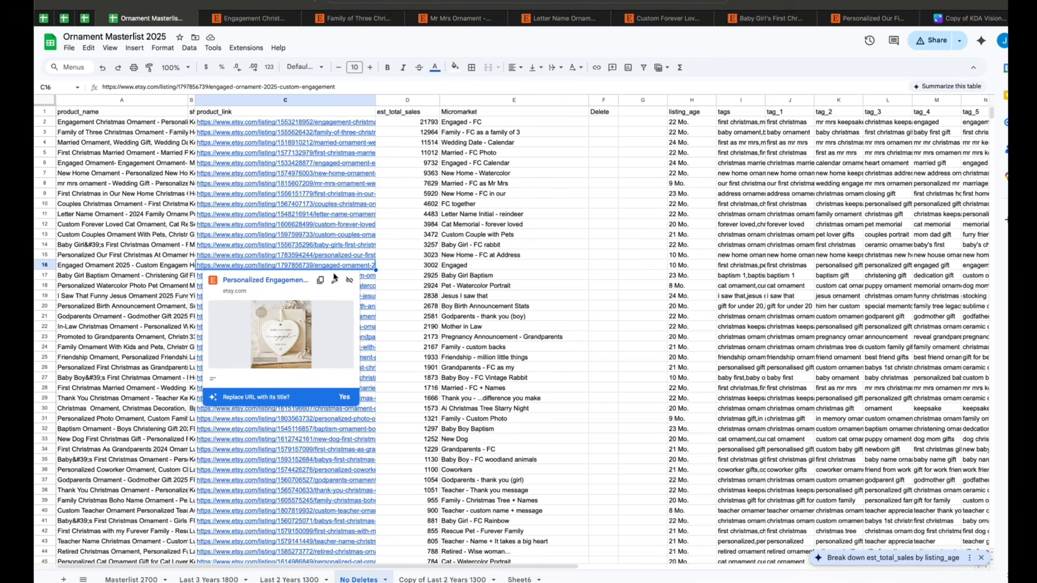
{"action": "left_click", "coordinate": [297, 281]}
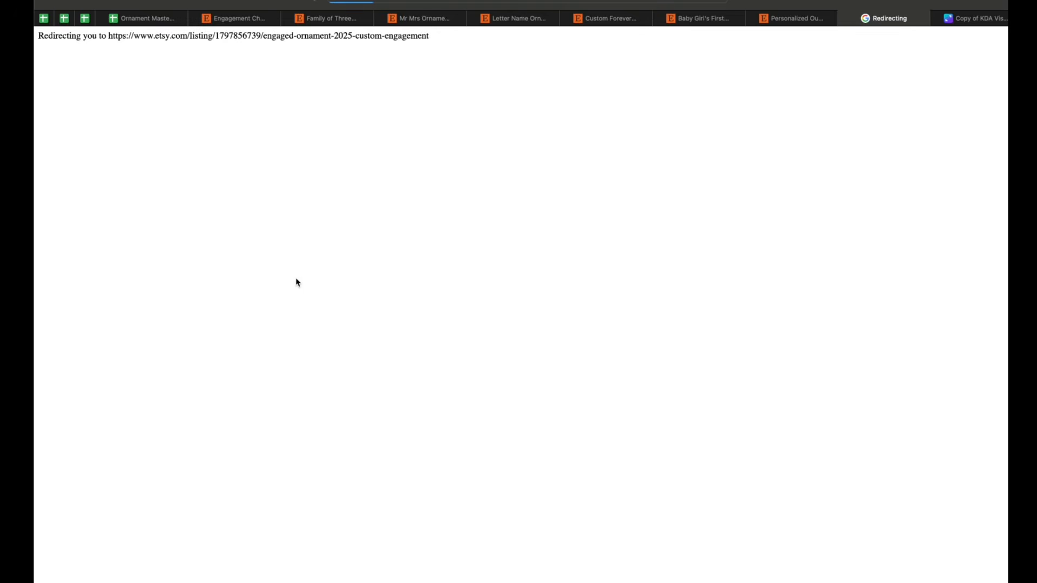
{"action": "scroll", "coordinate": [297, 282], "scroll_direction": "down", "scroll_amount": 2}
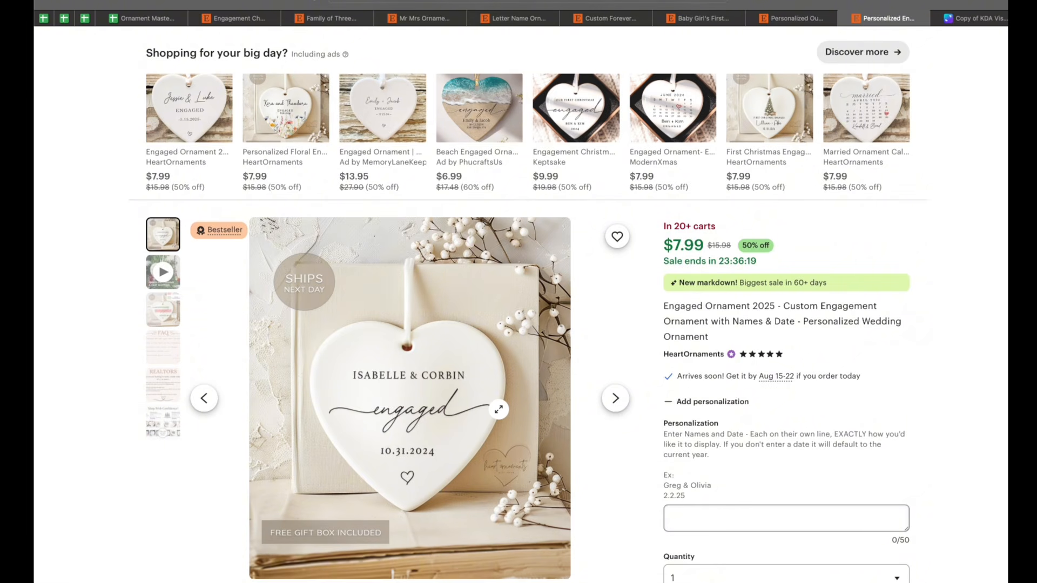
{"action": "left_click", "coordinate": [153, 18]}
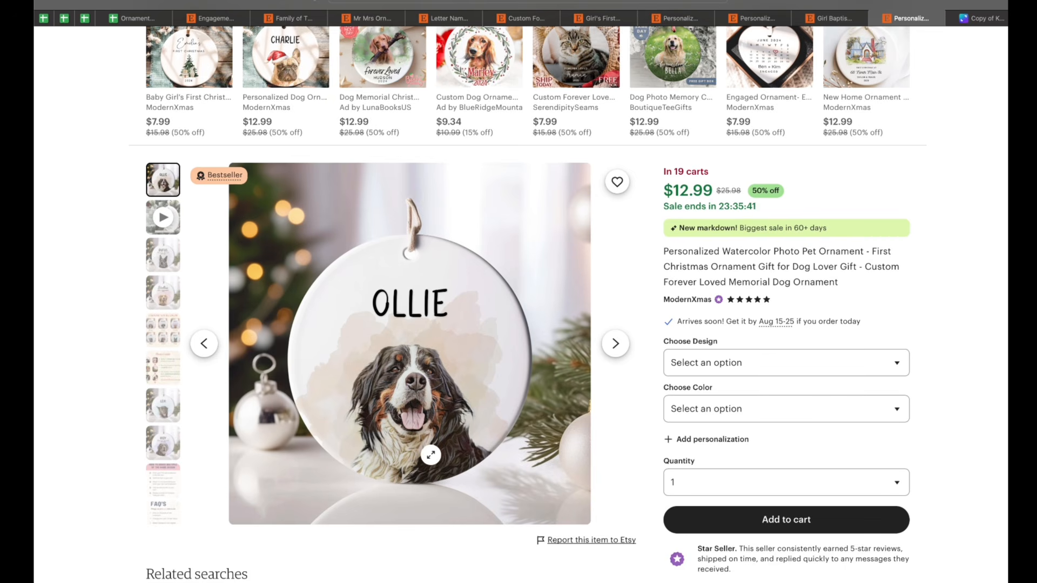
{"action": "scroll", "coordinate": [416, 384], "scroll_direction": "down", "scroll_amount": 2}
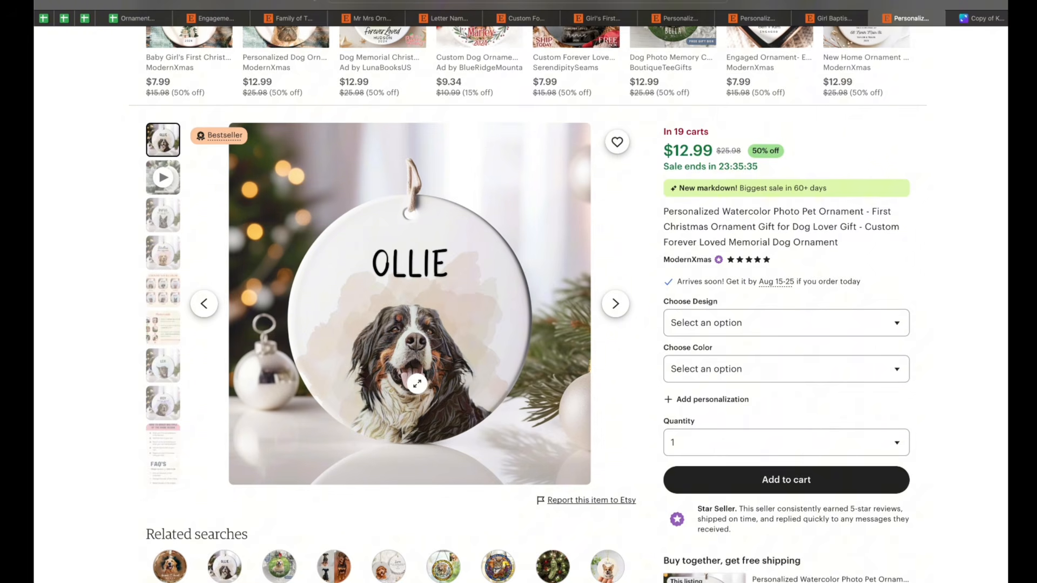
{"action": "scroll", "coordinate": [416, 383], "scroll_direction": "up", "scroll_amount": 1}
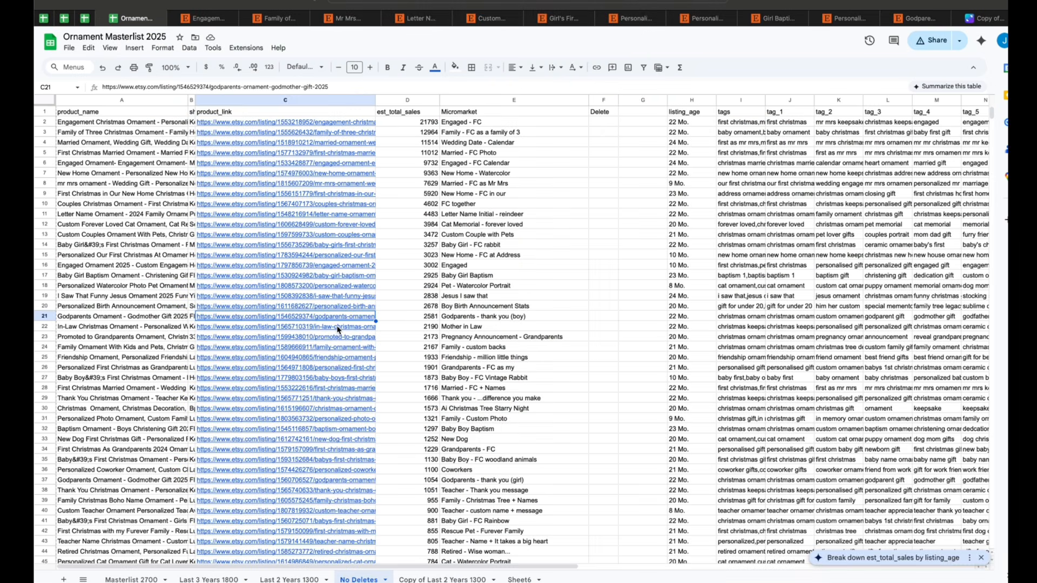
Open the in-law and grandparents announcement listings from the sheet and scroll through their product pages
{"action": "mouse_move", "coordinate": [338, 330]}
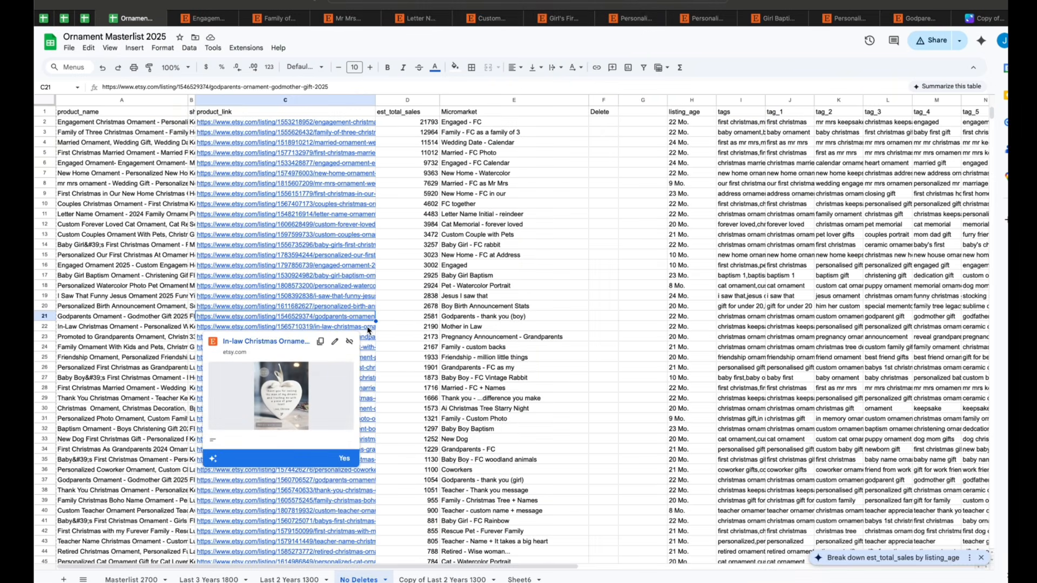
{"action": "left_click", "coordinate": [369, 331]}
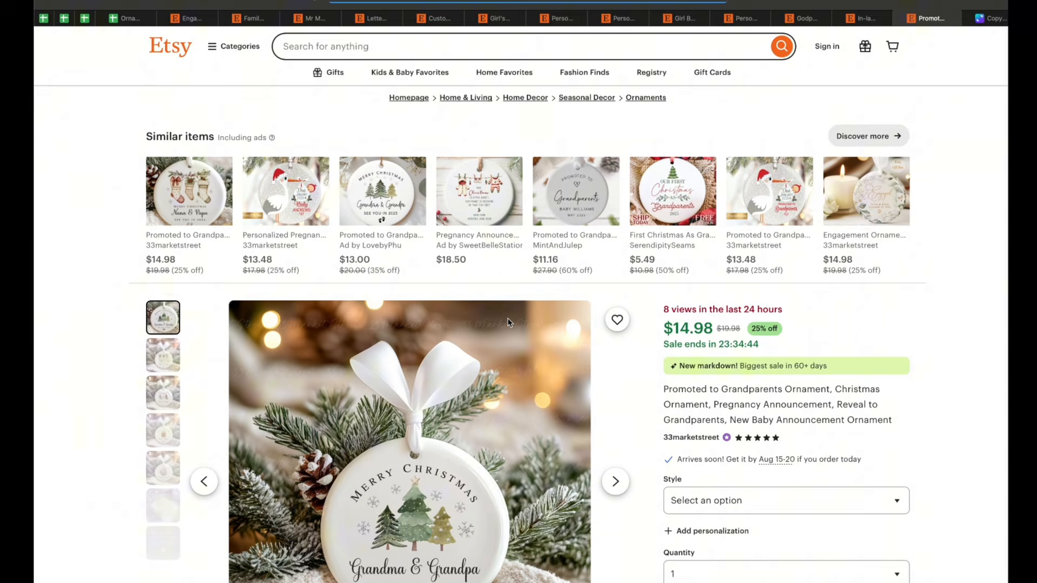
{"action": "scroll", "coordinate": [508, 319], "scroll_direction": "down", "scroll_amount": 2}
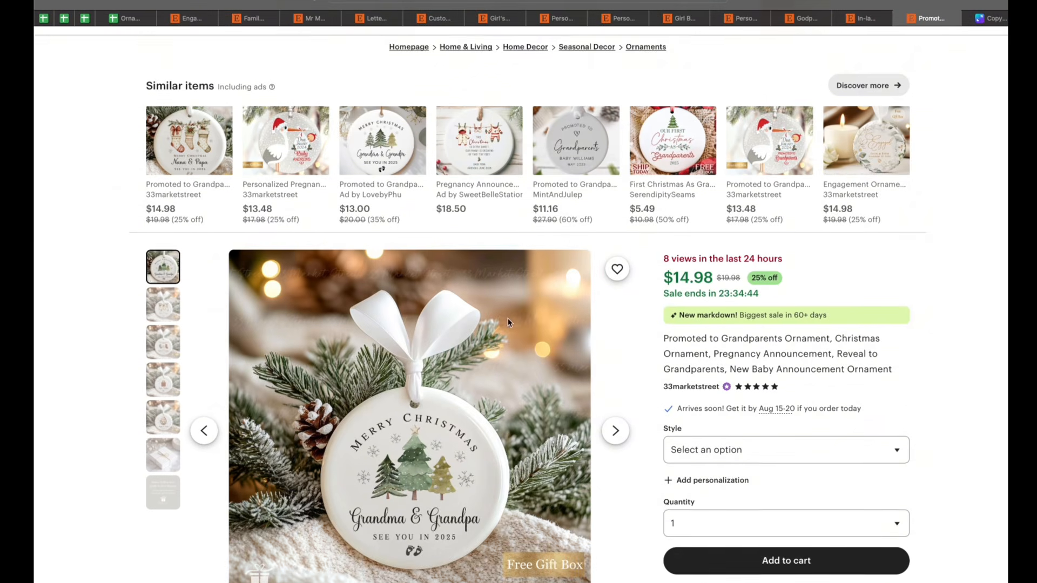
{"action": "scroll", "coordinate": [508, 322], "scroll_direction": "down", "scroll_amount": 2}
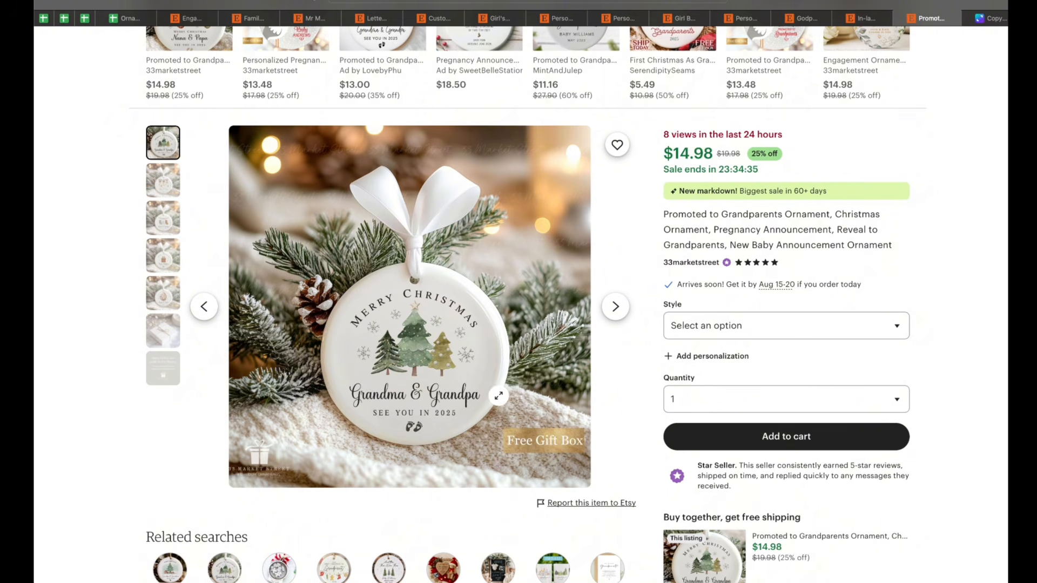
{"action": "scroll", "coordinate": [472, 415], "scroll_direction": "down", "scroll_amount": 1}
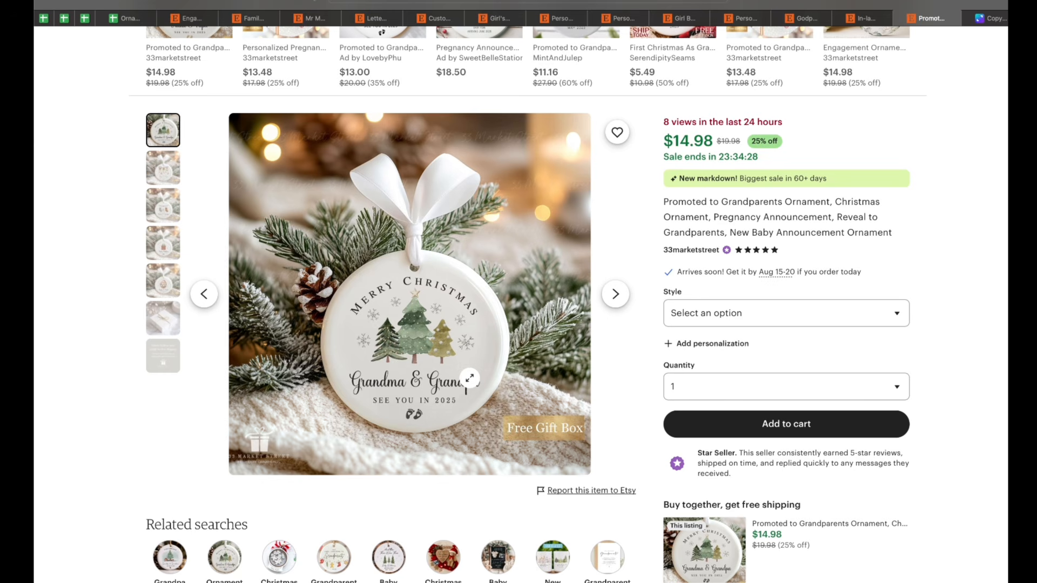
{"action": "scroll", "coordinate": [470, 378], "scroll_direction": "up", "scroll_amount": 2}
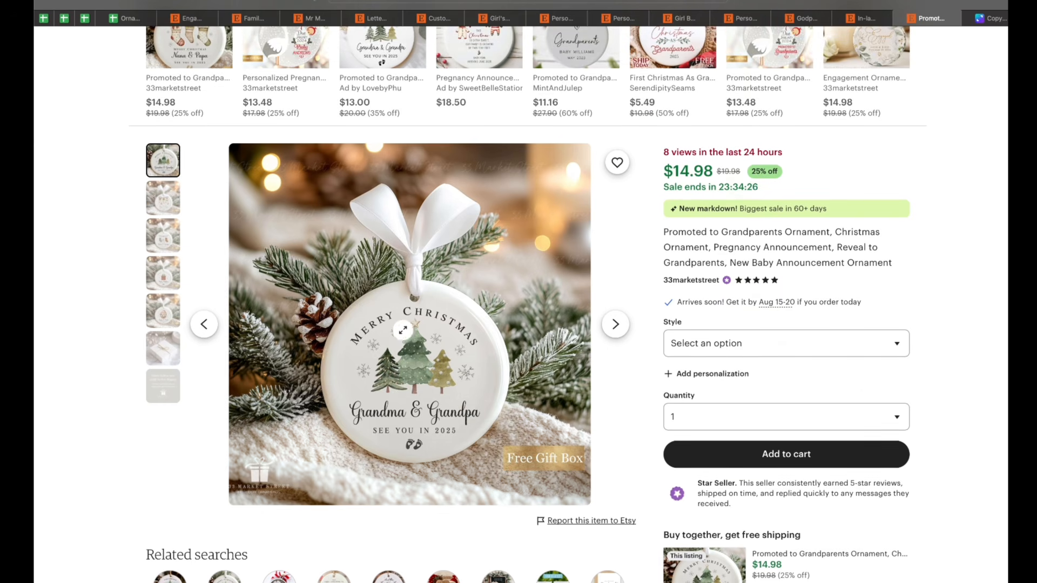
{"action": "scroll", "coordinate": [468, 347], "scroll_direction": "up", "scroll_amount": 2}
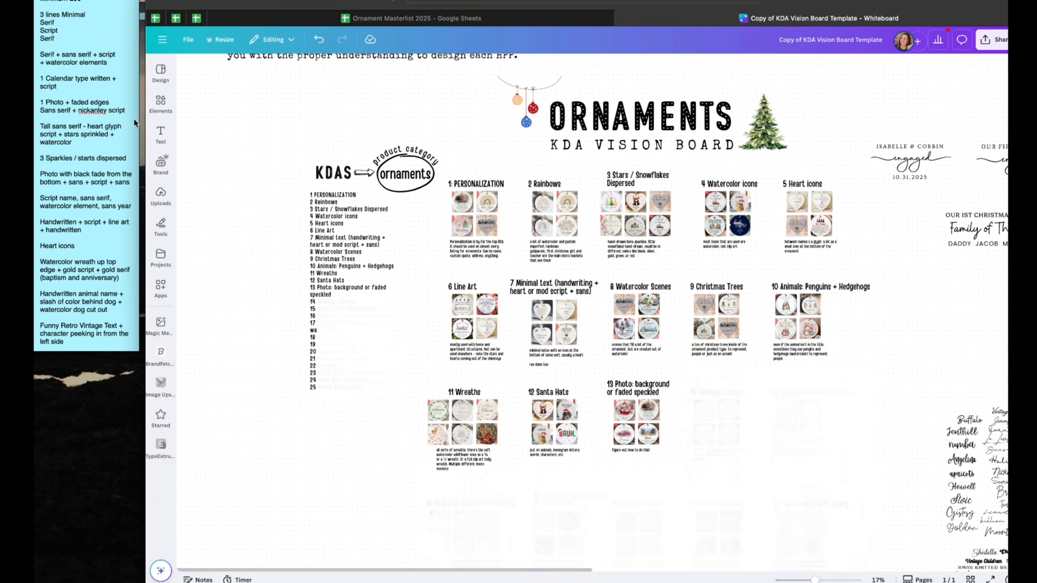
Scroll through the KDA notes list beside the vision board to review the recorded design patterns
{"action": "scroll", "coordinate": [97, 176], "scroll_direction": "down", "scroll_amount": 2}
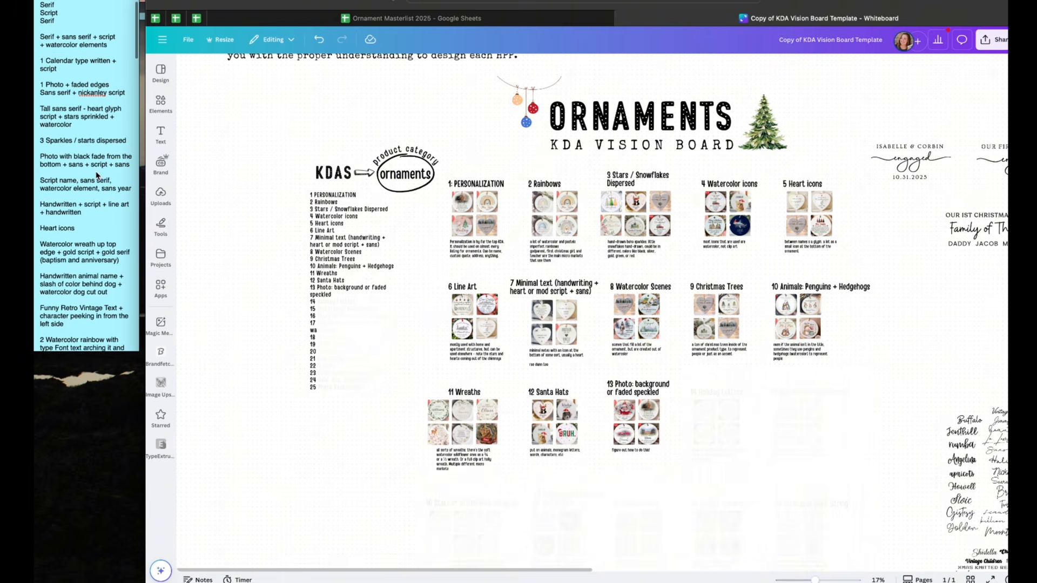
{"action": "scroll", "coordinate": [97, 176], "scroll_direction": "down", "scroll_amount": 5}
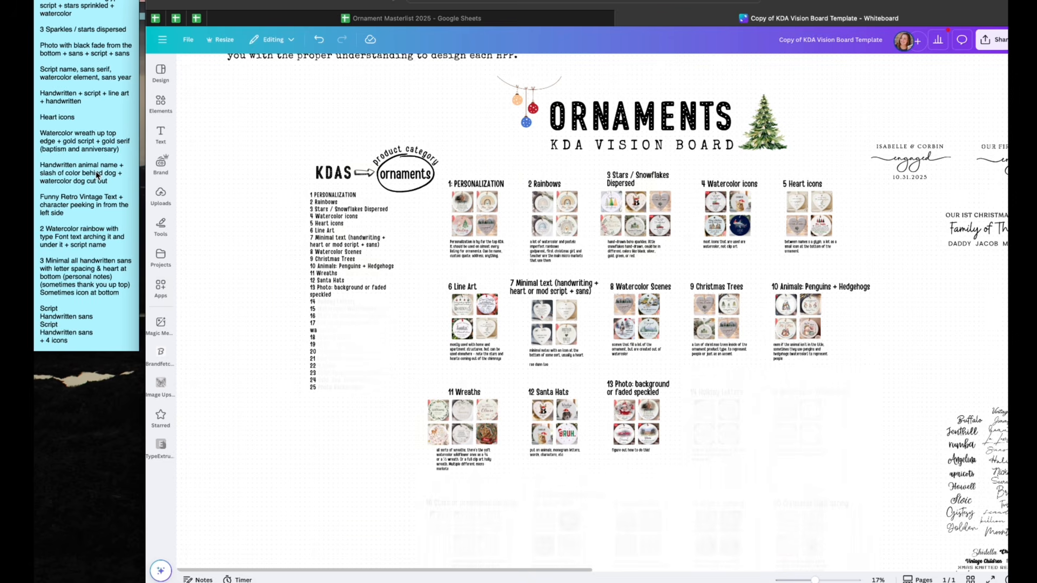
{"action": "scroll", "coordinate": [328, 266], "scroll_direction": "down", "scroll_amount": 3}
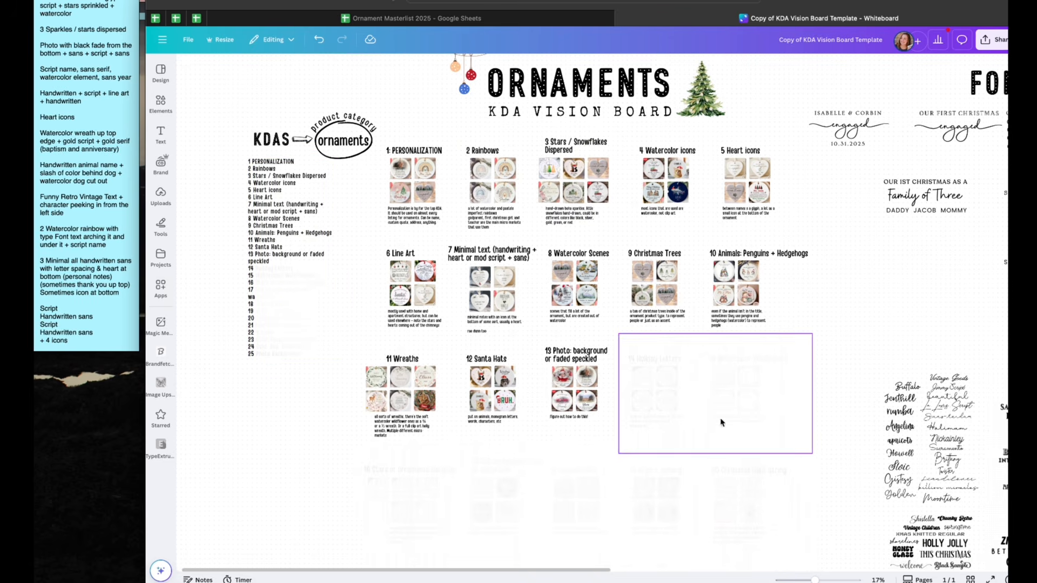
{"action": "scroll", "coordinate": [779, 365], "scroll_direction": "down", "scroll_amount": 1}
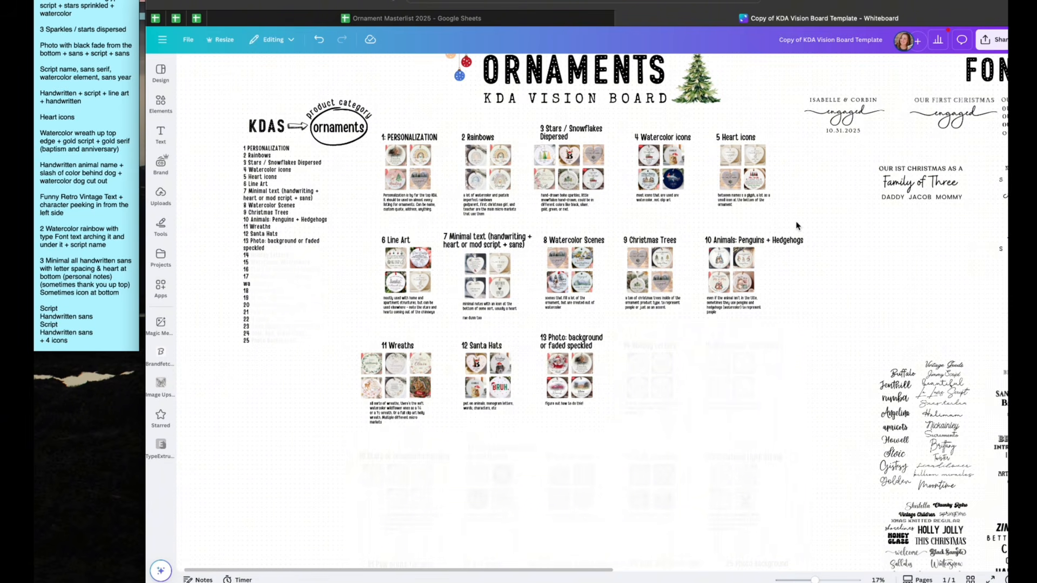
{"action": "scroll", "coordinate": [67, 210], "scroll_direction": "down", "scroll_amount": 10}
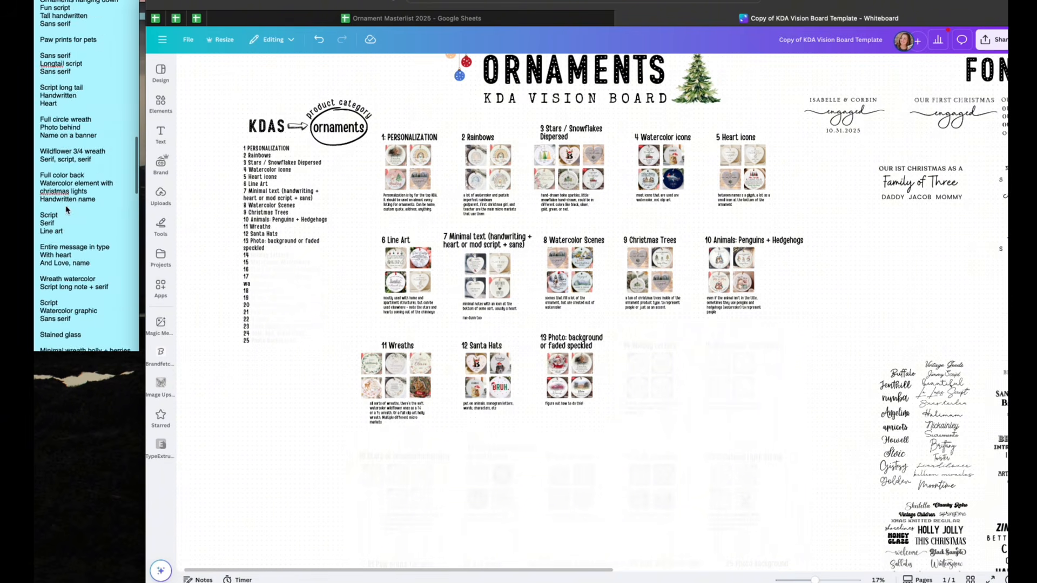
{"action": "scroll", "coordinate": [67, 209], "scroll_direction": "down", "scroll_amount": 10}
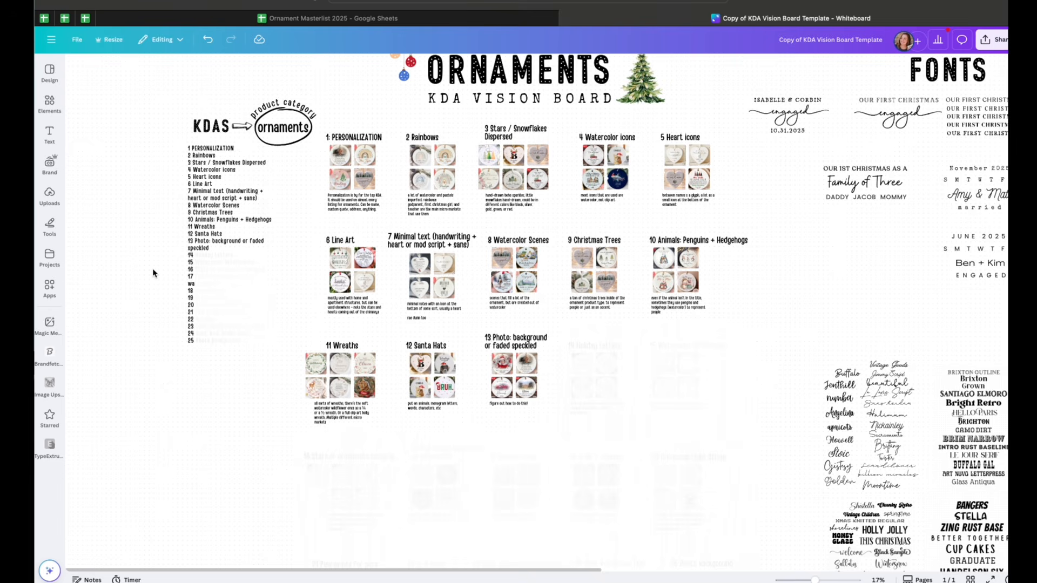
Examine the numbered KDA list and the category sections on the vision board at different zoom levels
{"action": "left_click", "coordinate": [203, 214]}
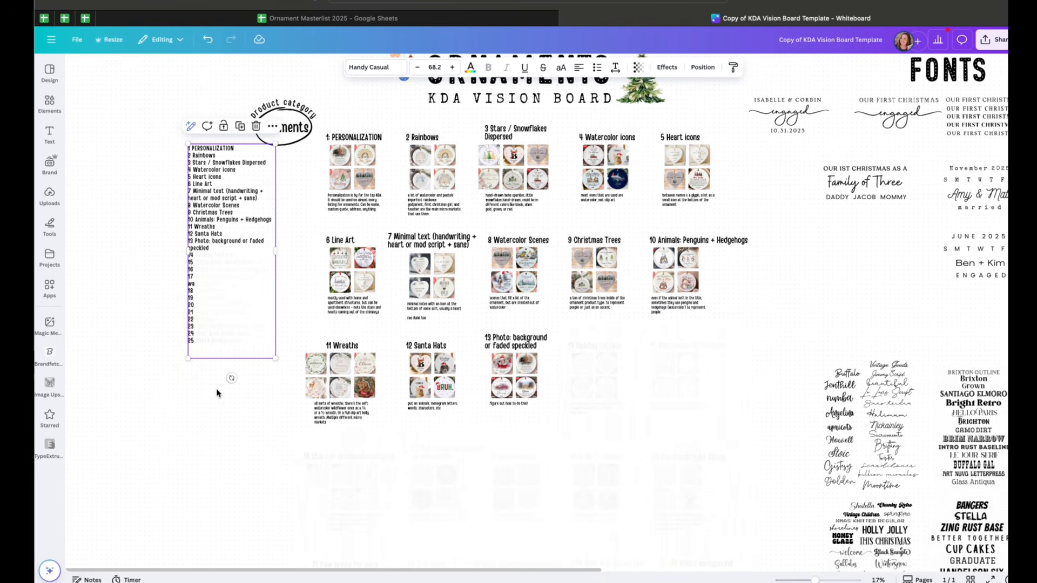
{"action": "scroll", "coordinate": [219, 395], "scroll_direction": "up", "scroll_amount": 5, "text": "ctrl"}
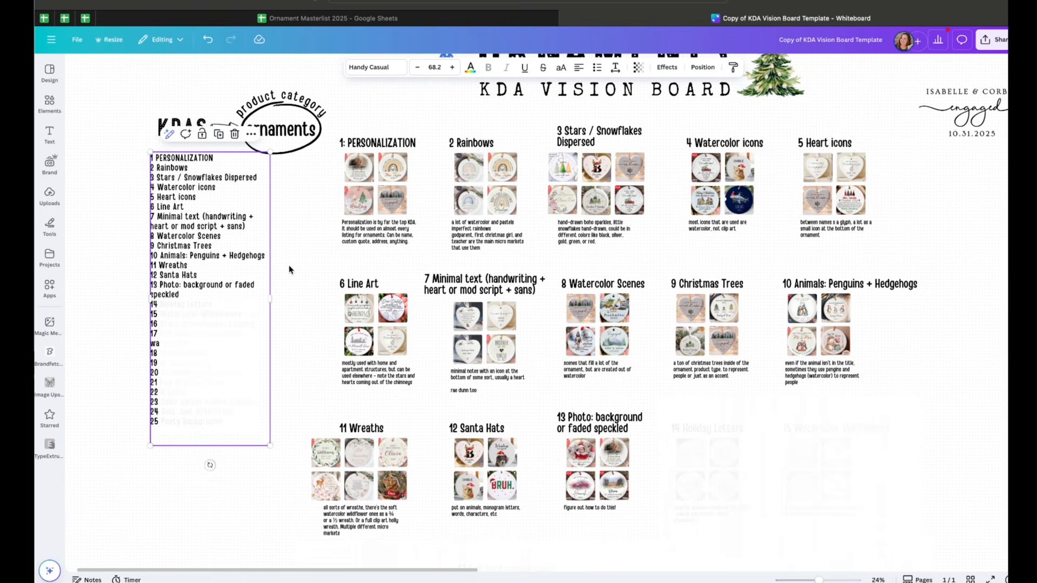
{"action": "left_click", "coordinate": [290, 269]}
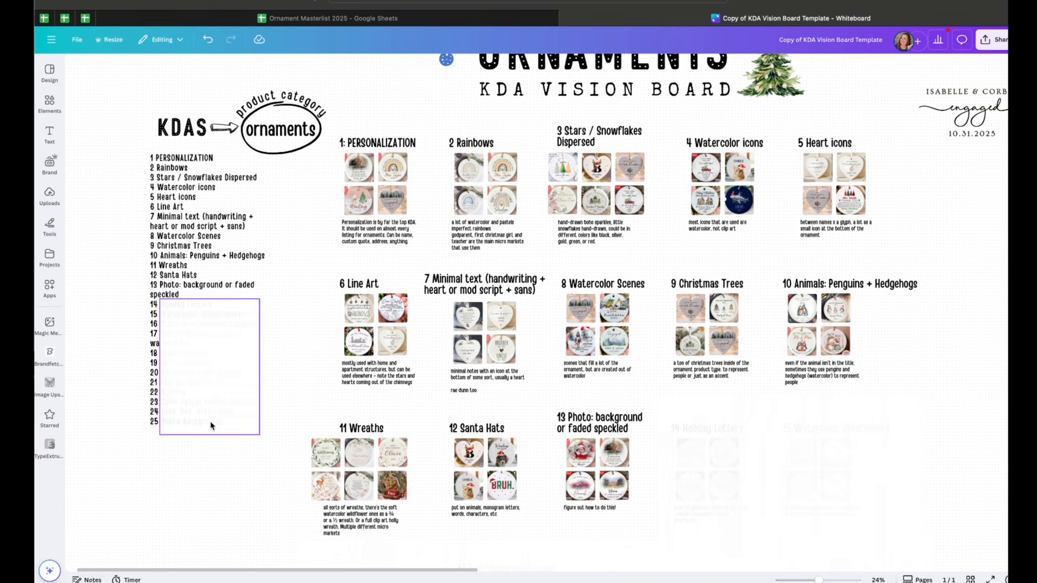
{"action": "scroll", "coordinate": [378, 324], "scroll_direction": "right", "scroll_amount": 3}
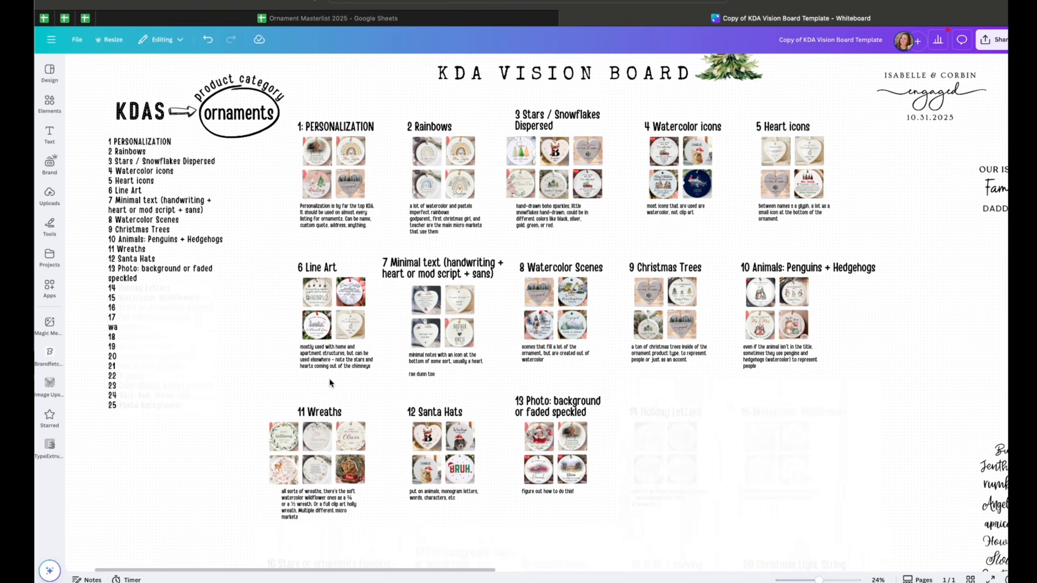
{"action": "scroll", "coordinate": [366, 404], "scroll_direction": "up", "scroll_amount": 3}
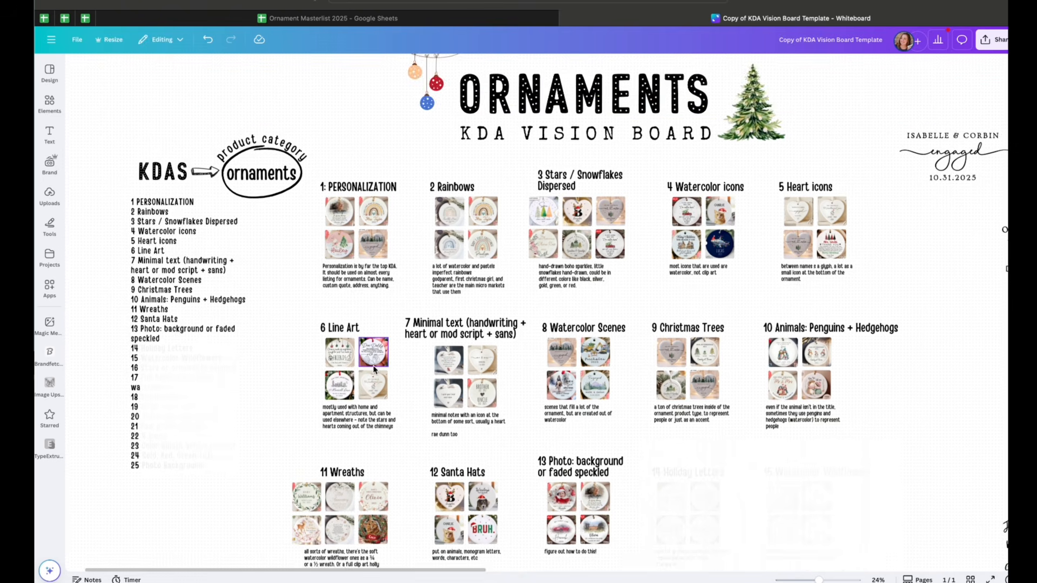
{"action": "scroll", "coordinate": [372, 378], "scroll_direction": "down", "scroll_amount": 3}
{"action": "scroll", "coordinate": [378, 362], "scroll_direction": "down", "scroll_amount": 1}
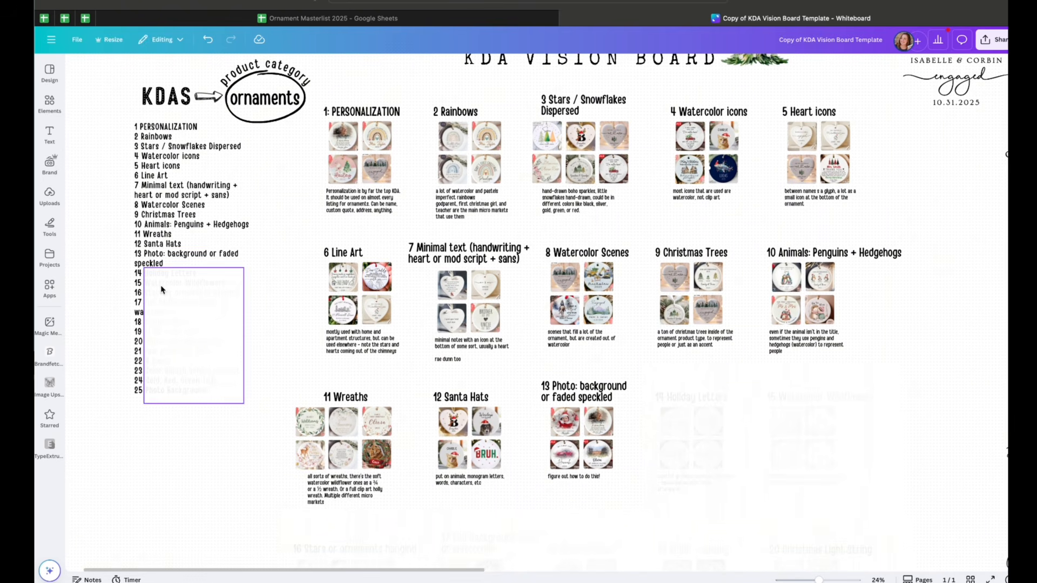
{"action": "scroll", "coordinate": [399, 432], "scroll_direction": "down", "scroll_amount": 2}
{"action": "scroll", "coordinate": [399, 428], "scroll_direction": "down", "scroll_amount": 1}
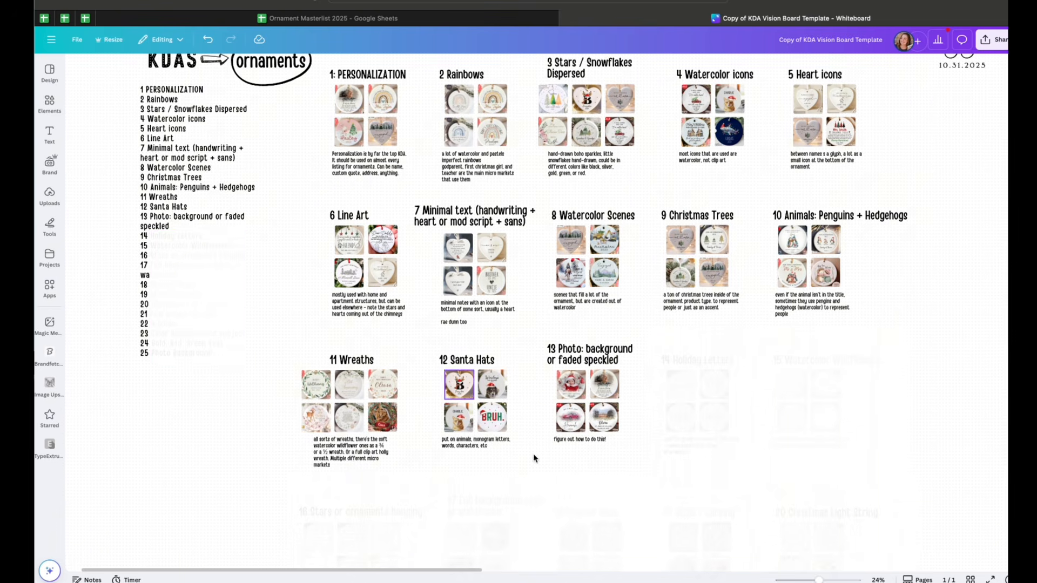
{"action": "left_click_drag", "start_coordinate": [819, 580], "coordinate": [813, 580]}
{"action": "scroll", "coordinate": [793, 523], "scroll_direction": "down", "scroll_amount": 3}
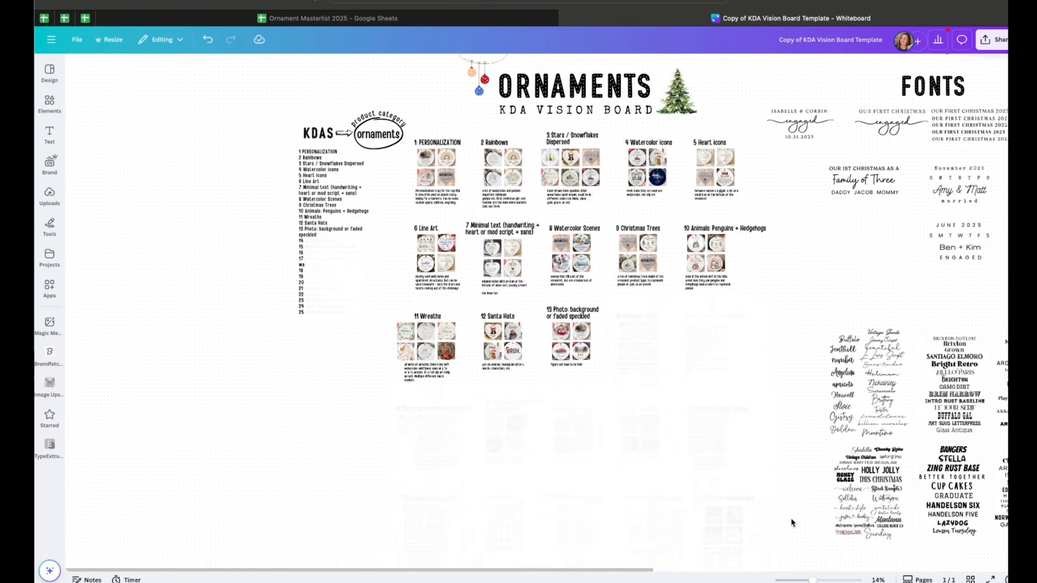
{"action": "scroll", "coordinate": [793, 523], "scroll_direction": "up", "scroll_amount": 3}
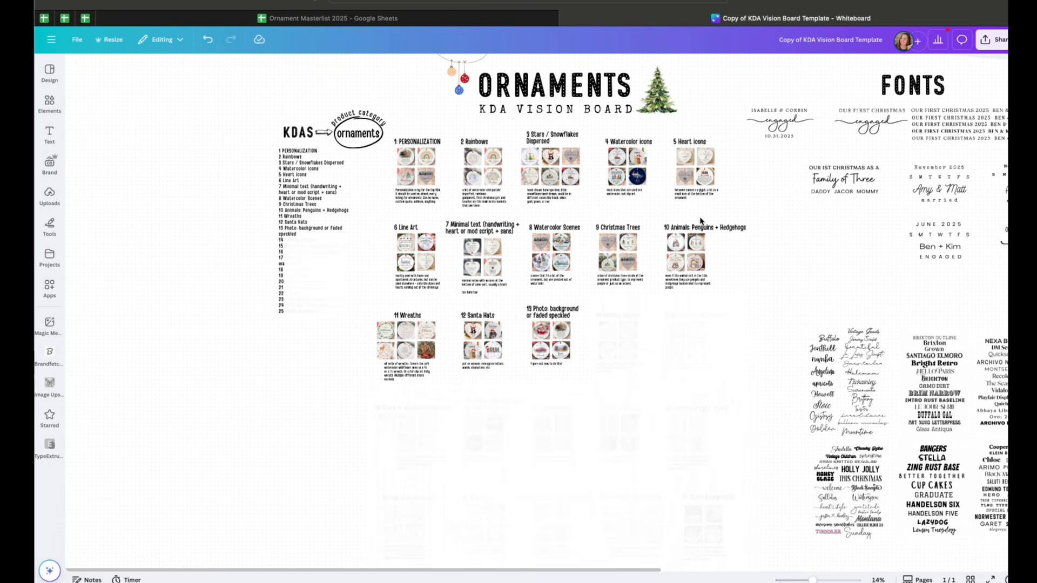
Scroll around the vision board to review the category grid, the empty placeholder sections and the font samples
{"action": "scroll", "coordinate": [784, 212], "scroll_direction": "right", "scroll_amount": 2}
{"action": "scroll", "coordinate": [783, 213], "scroll_direction": "up", "scroll_amount": 2}
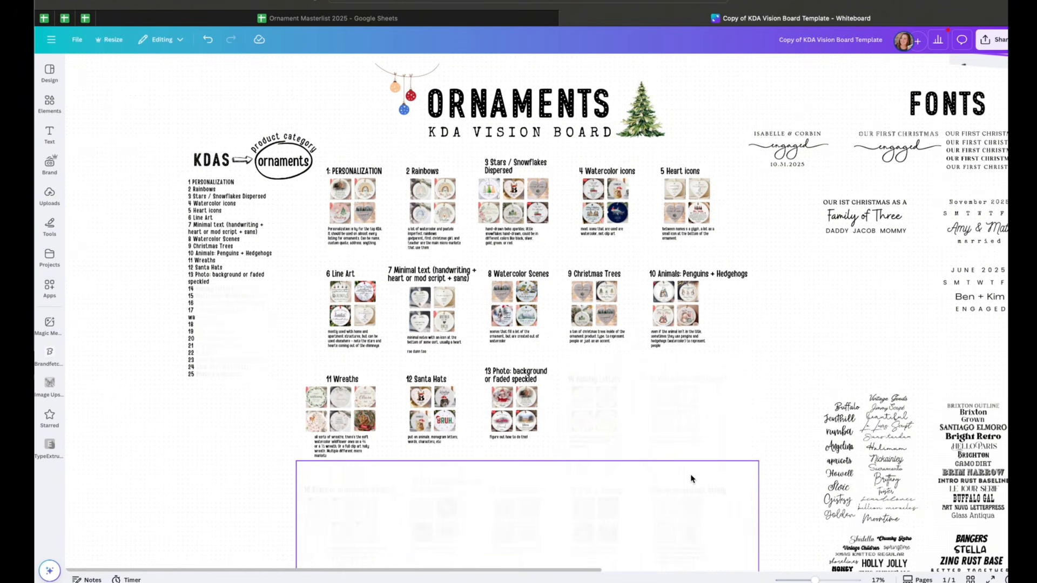
{"action": "scroll", "coordinate": [690, 479], "scroll_direction": "up", "scroll_amount": 2}
{"action": "scroll", "coordinate": [690, 479], "scroll_direction": "down", "scroll_amount": 3}
{"action": "scroll", "coordinate": [621, 294], "scroll_direction": "down", "scroll_amount": 2}
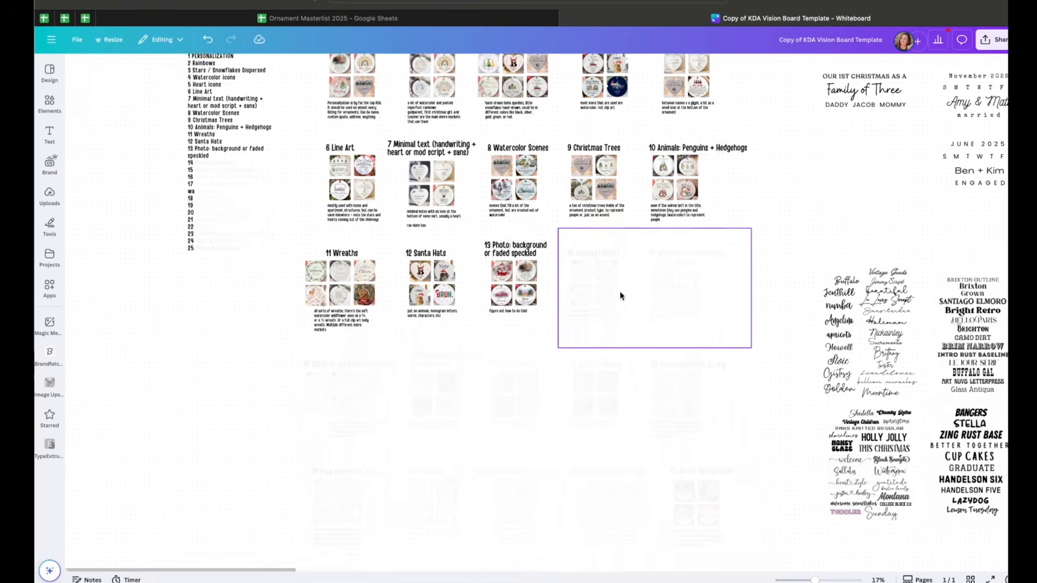
{"action": "scroll", "coordinate": [517, 478], "scroll_direction": "down", "scroll_amount": 2}
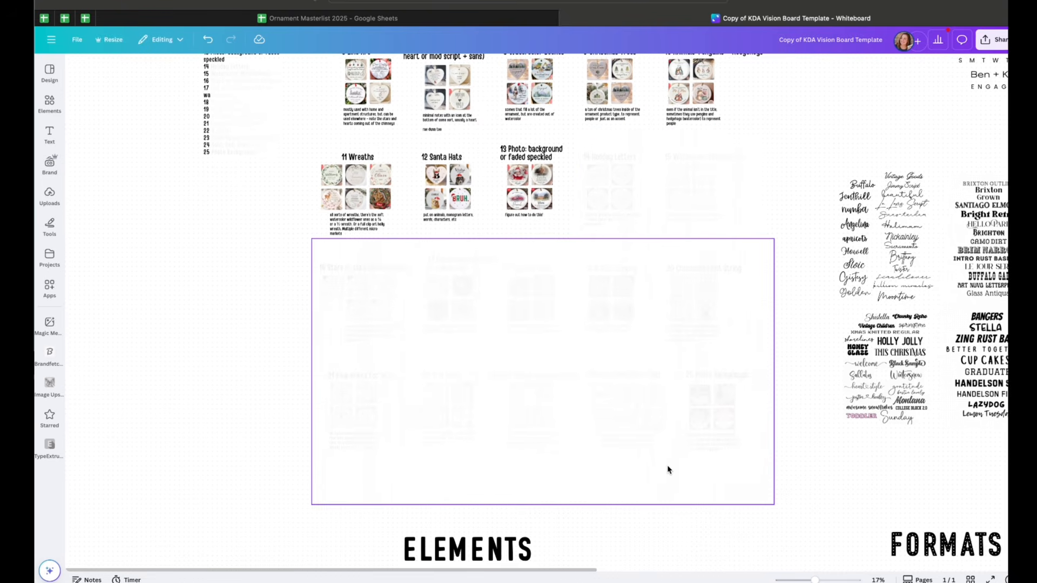
{"action": "scroll", "coordinate": [677, 380], "scroll_direction": "up", "scroll_amount": 3}
{"action": "scroll", "coordinate": [676, 380], "scroll_direction": "up", "scroll_amount": 2}
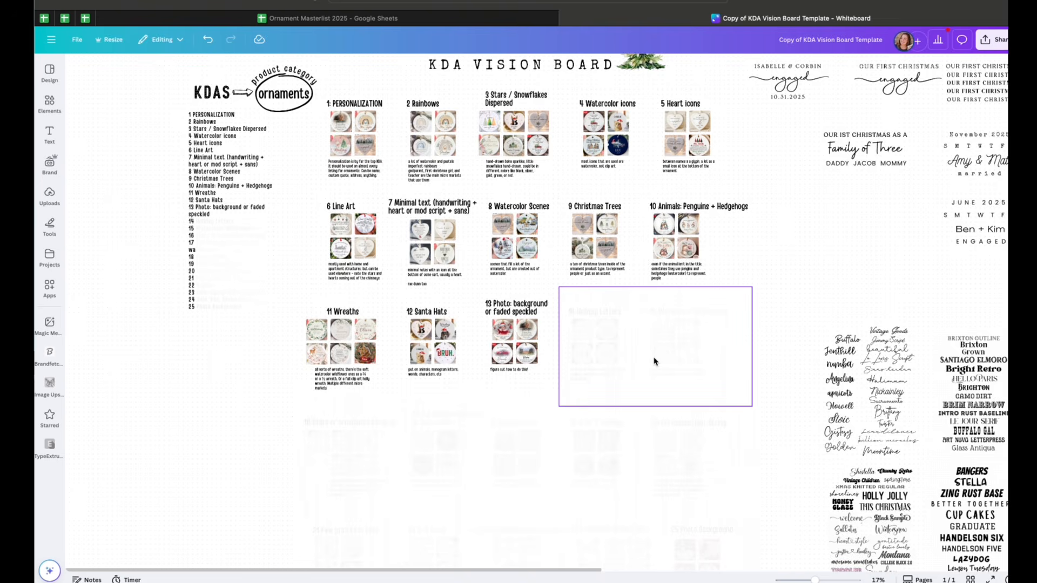
{"action": "scroll", "coordinate": [655, 360], "scroll_direction": "down", "scroll_amount": 5}
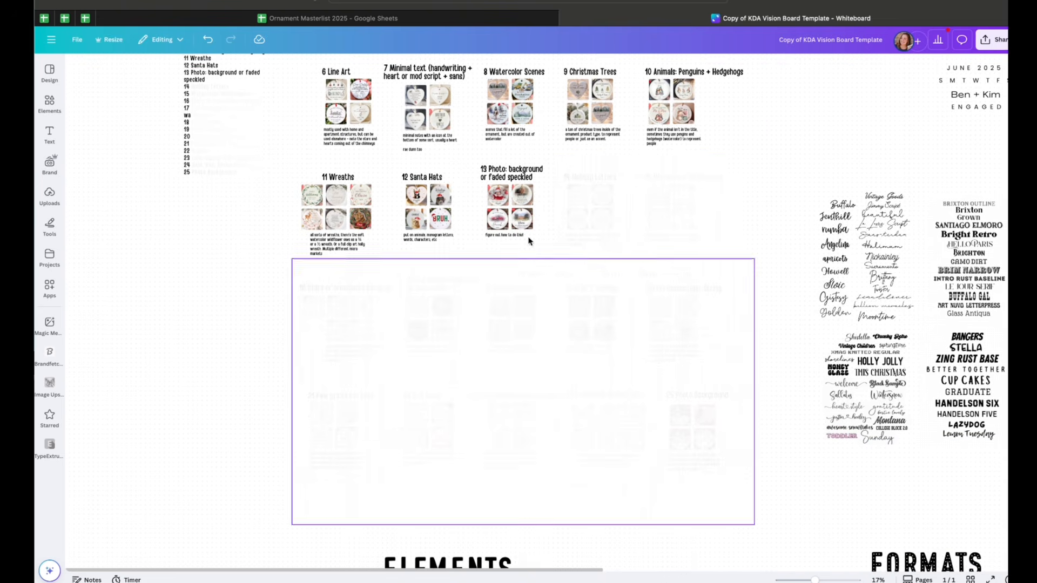
{"action": "scroll", "coordinate": [796, 365], "scroll_direction": "up", "scroll_amount": 1}
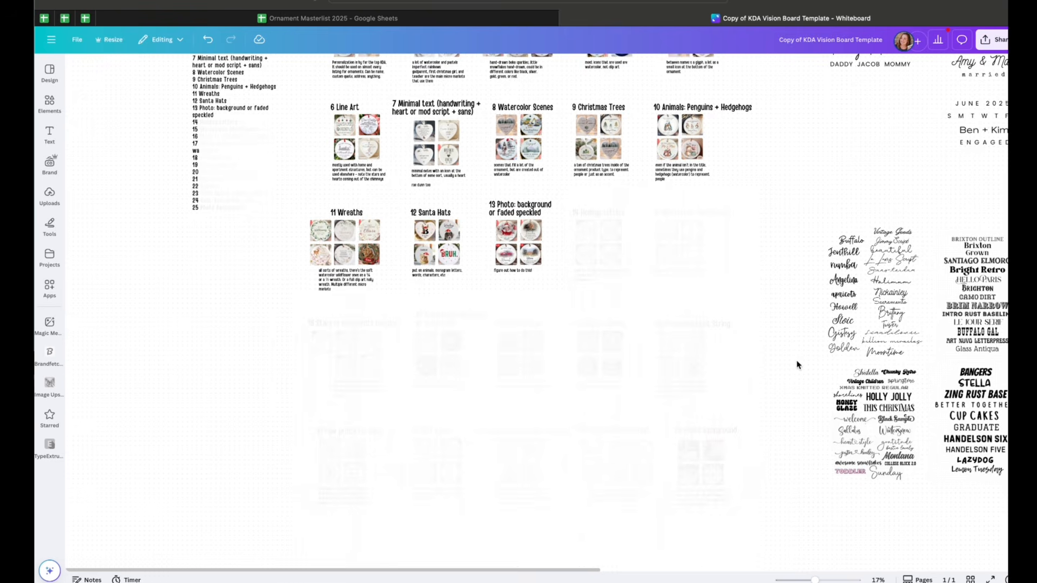
{"action": "scroll", "coordinate": [789, 335], "scroll_direction": "up", "scroll_amount": 2}
{"action": "scroll", "coordinate": [789, 335], "scroll_direction": "up", "scroll_amount": 2}
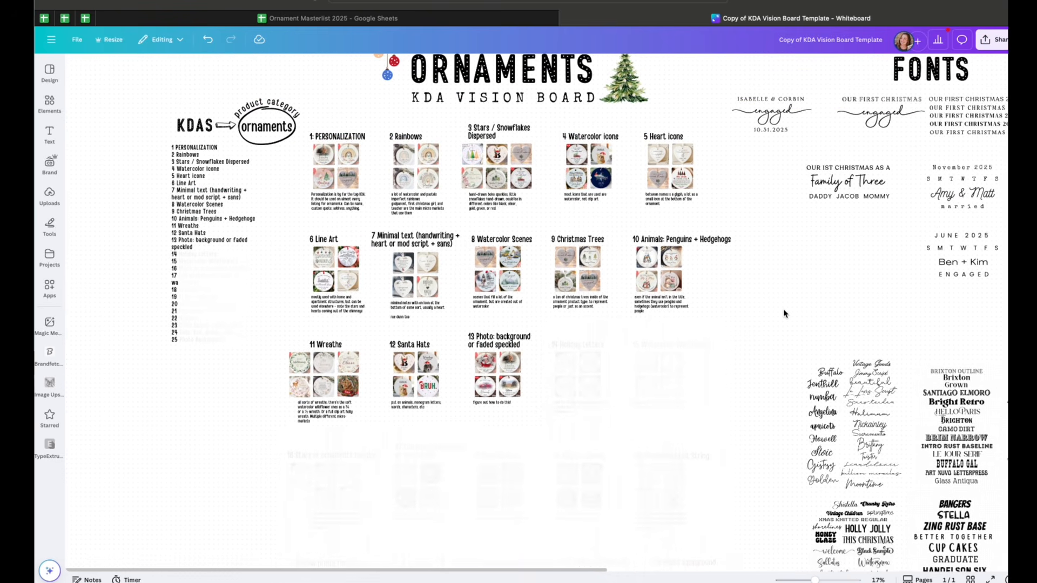
{"action": "scroll", "coordinate": [785, 314], "scroll_direction": "up", "scroll_amount": 1}
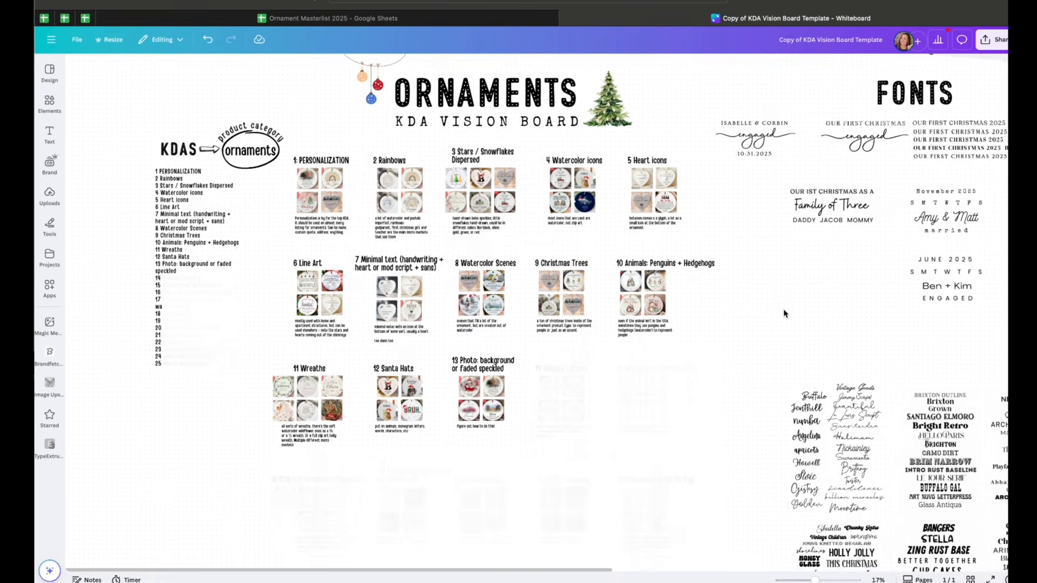
{"action": "scroll", "coordinate": [783, 310], "scroll_direction": "down", "scroll_amount": 1}
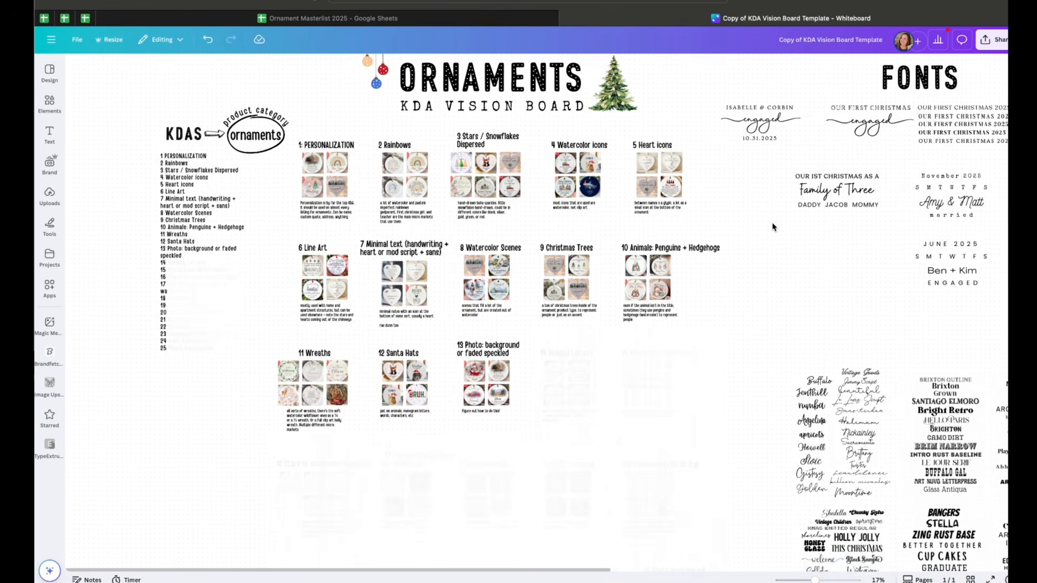
{"action": "scroll", "coordinate": [773, 227], "scroll_direction": "up", "scroll_amount": 1}
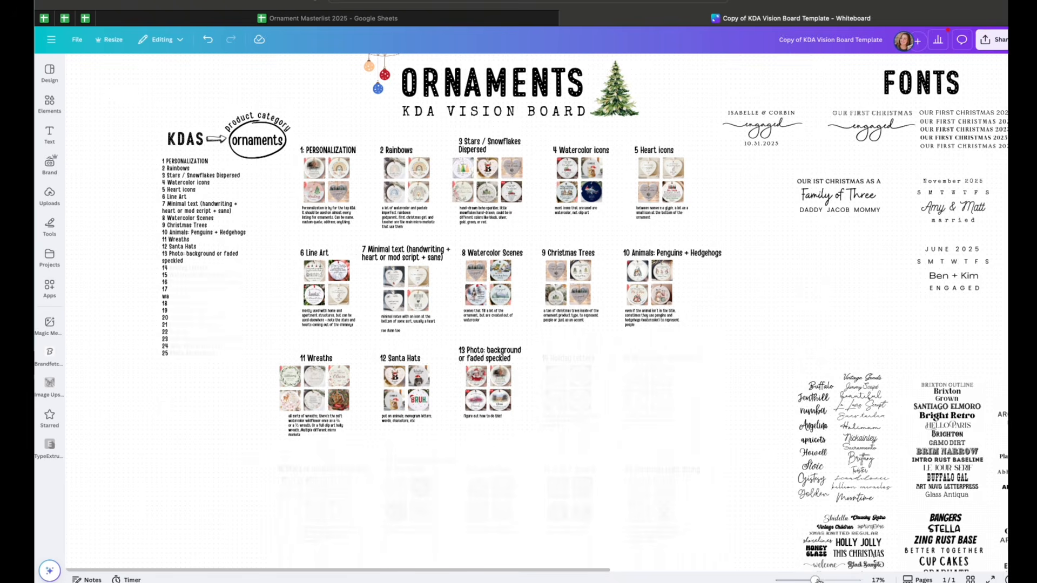
Zoom in on the KDA list and the Personalization and Rainbows category sections of the board
{"action": "left_click_drag", "start_coordinate": [815, 580], "coordinate": [815, 580]}
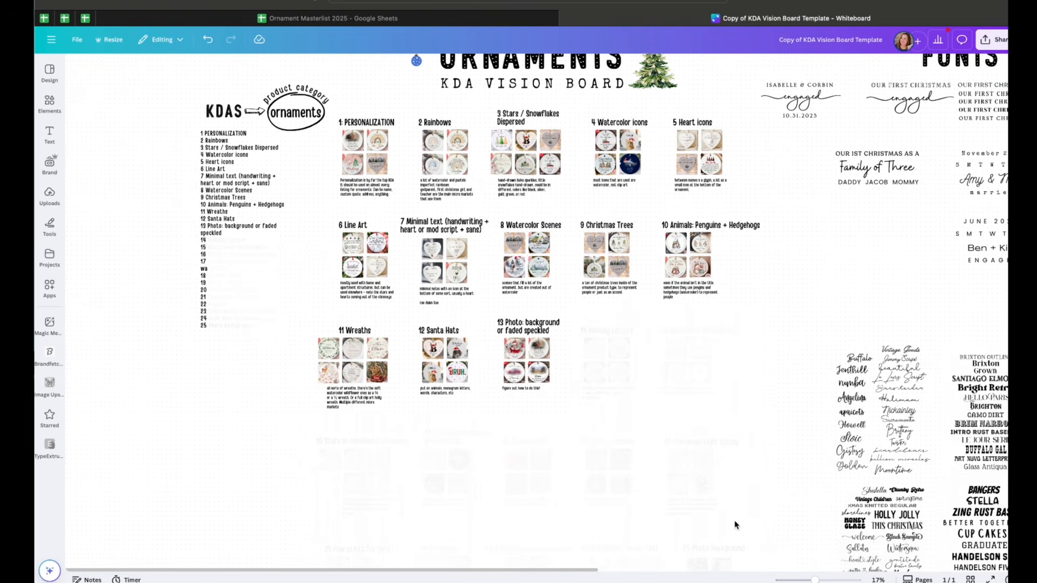
{"action": "scroll", "coordinate": [734, 525], "scroll_direction": "up", "scroll_amount": 1}
{"action": "scroll", "coordinate": [734, 525], "scroll_direction": "right", "scroll_amount": 1}
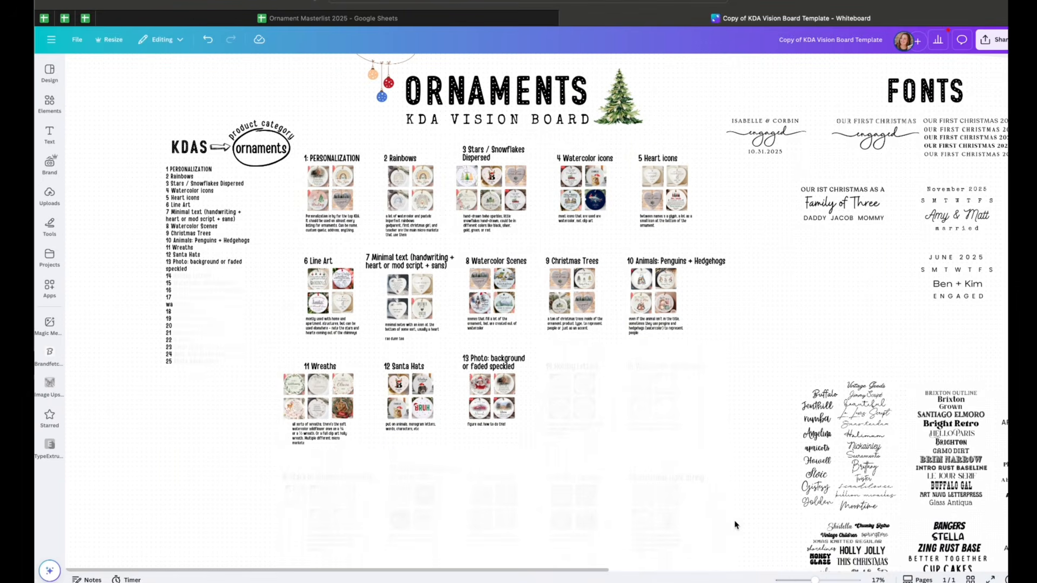
{"action": "scroll", "coordinate": [734, 525], "scroll_direction": "up", "scroll_amount": 5}
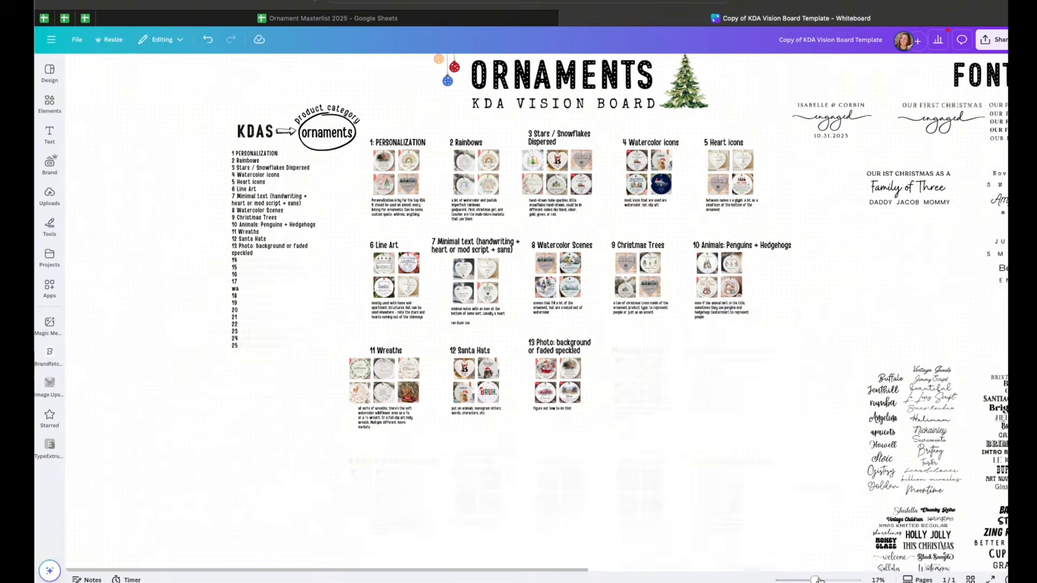
{"action": "scroll", "coordinate": [682, 402], "scroll_direction": "up", "scroll_amount": 3}
{"action": "scroll", "coordinate": [681, 402], "scroll_direction": "right", "scroll_amount": 3}
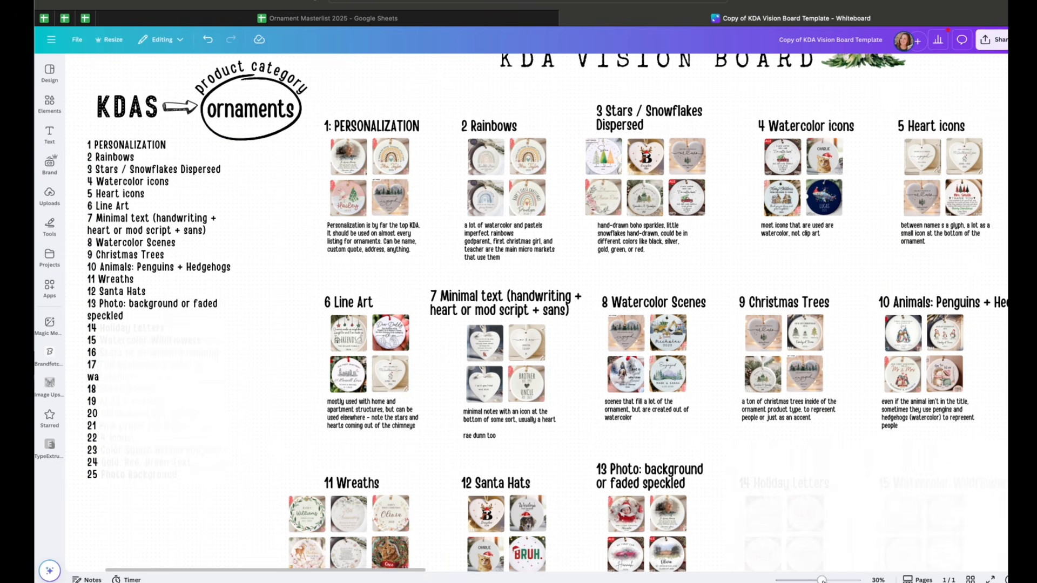
{"action": "mouse_move", "coordinate": [822, 581]}
{"action": "left_mouse_down"}
{"action": "mouse_move", "coordinate": [805, 580]}
{"action": "mouse_move", "coordinate": [821, 580]}
{"action": "left_mouse_up"}
{"action": "scroll", "coordinate": [482, 347], "scroll_direction": "up", "scroll_amount": 5}
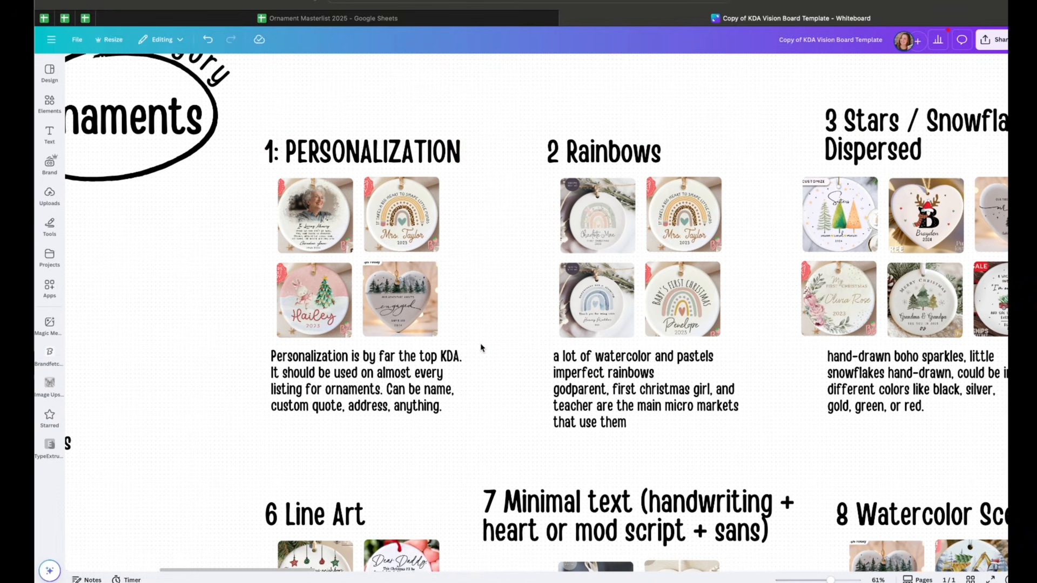
Select the Personalization heading, its ornament photos and its description text to read the notes
{"action": "left_click", "coordinate": [365, 144]}
{"action": "left_click", "coordinate": [397, 214]}
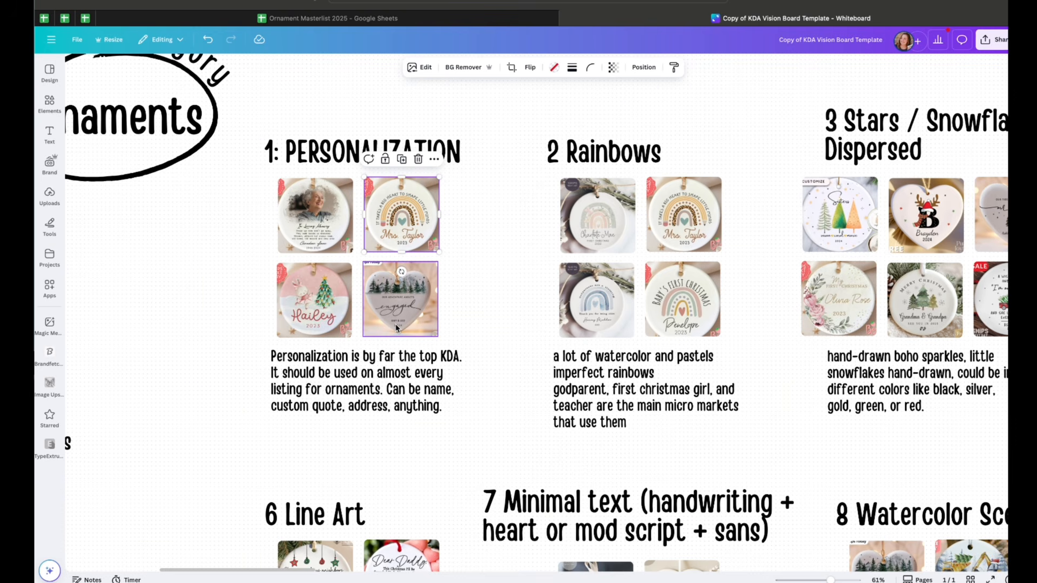
{"action": "left_click", "coordinate": [399, 145]}
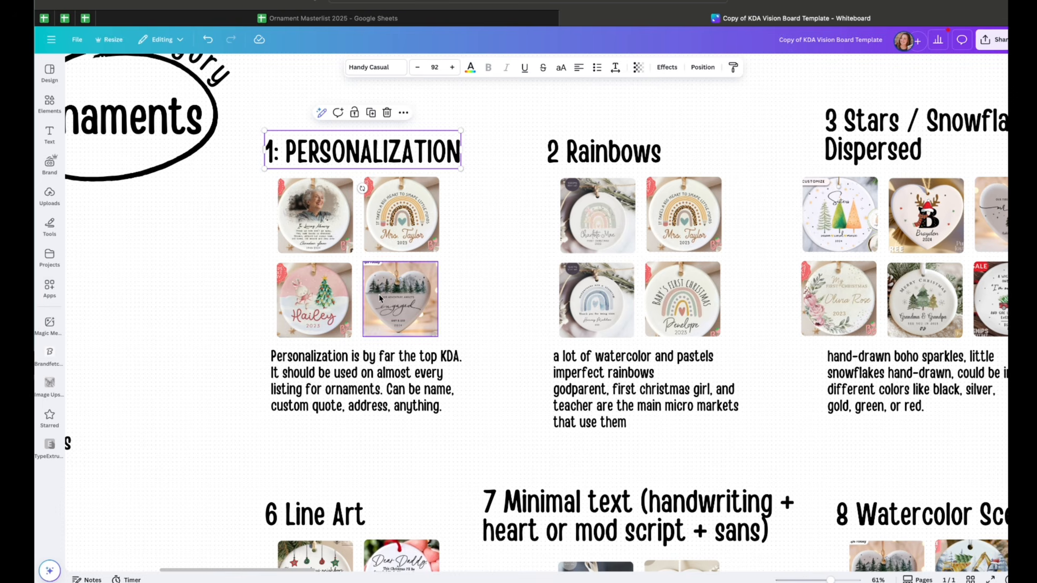
{"action": "left_click", "coordinate": [381, 370]}
{"action": "double_click", "coordinate": [380, 371]}
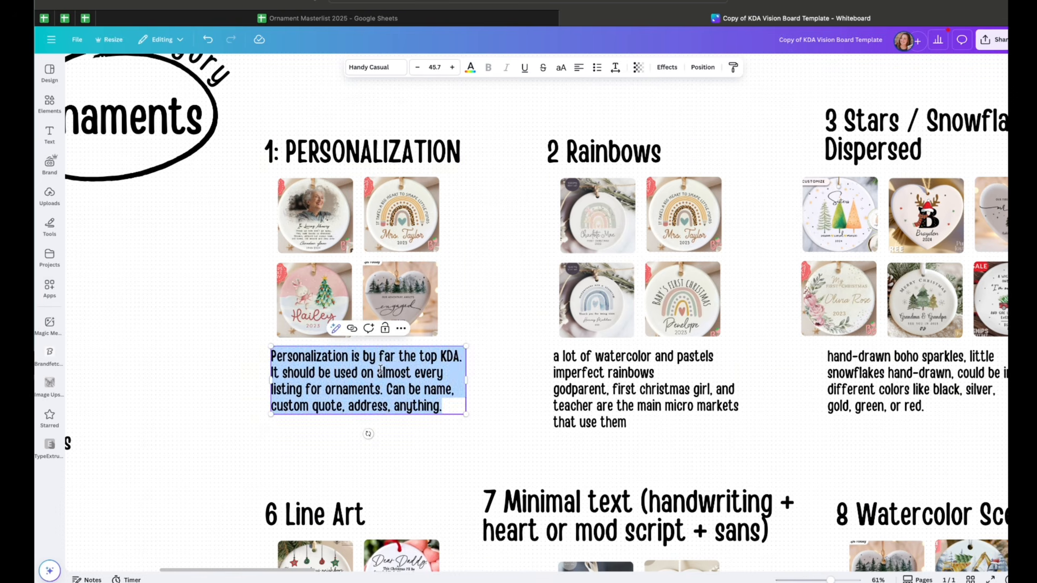
{"action": "left_click", "coordinate": [471, 415]}
{"action": "scroll", "coordinate": [471, 449], "scroll_direction": "right", "scroll_amount": 1}
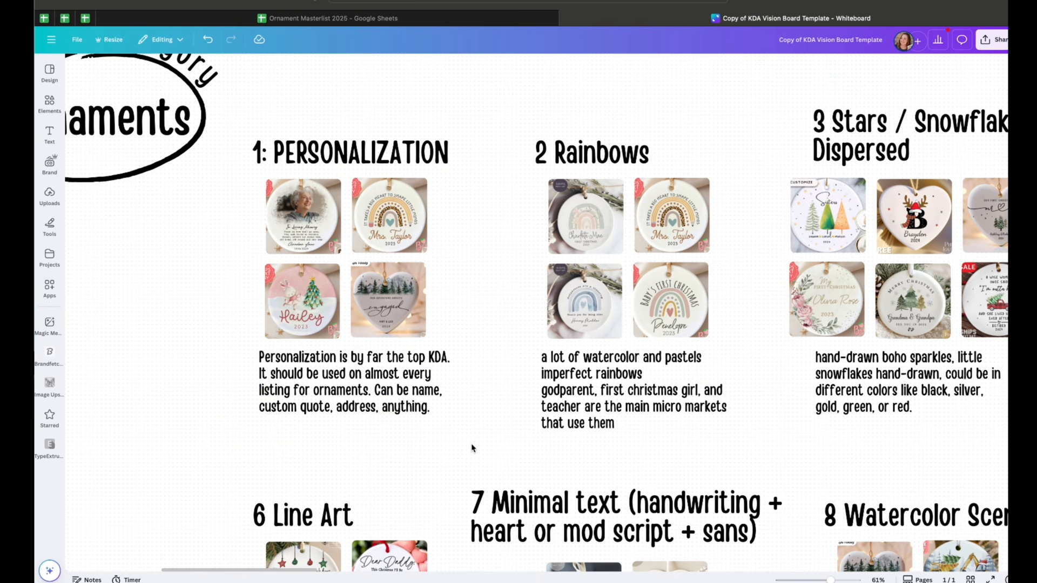
{"action": "scroll", "coordinate": [471, 448], "scroll_direction": "left", "scroll_amount": 2}
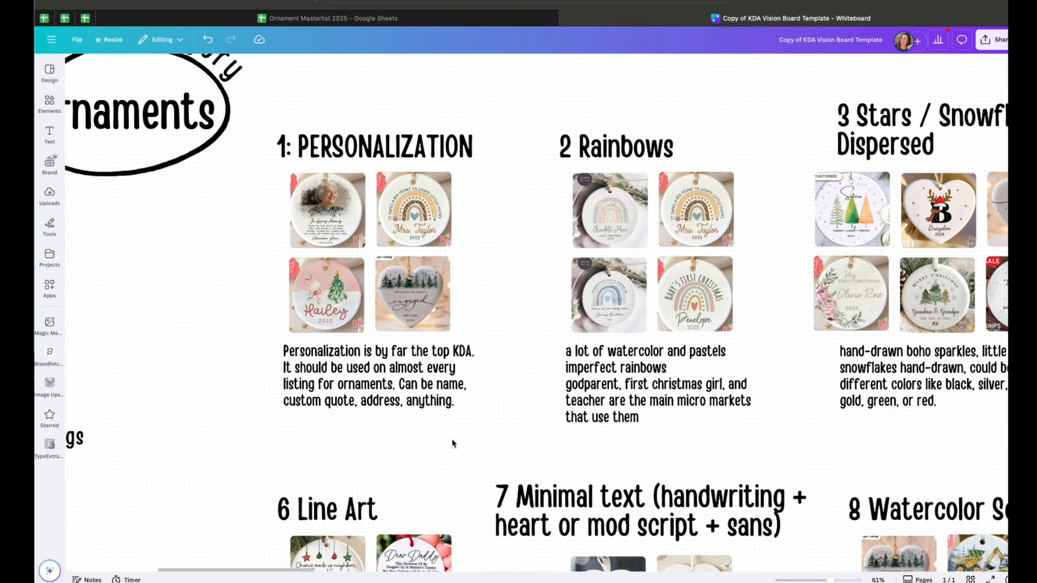
{"action": "left_click", "coordinate": [346, 373]}
{"action": "scroll", "coordinate": [379, 375], "scroll_direction": "left", "scroll_amount": 1}
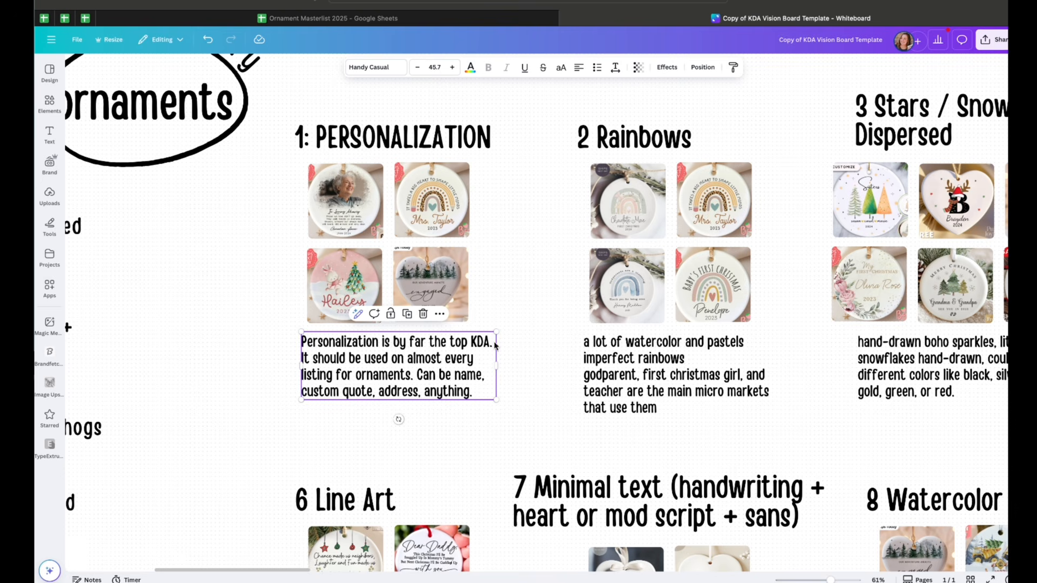
{"action": "left_click", "coordinate": [353, 373]}
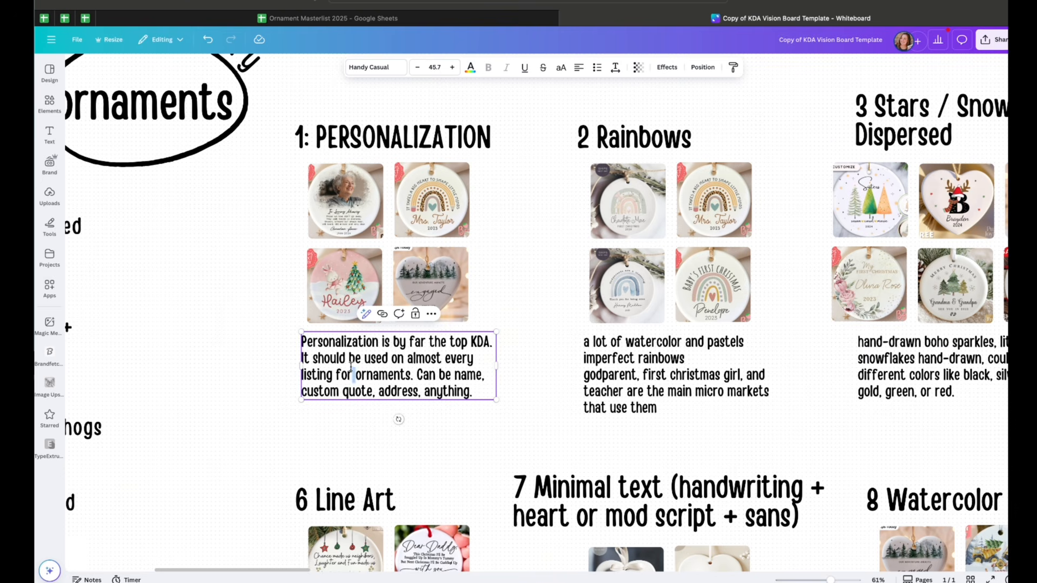
{"action": "left_click", "coordinate": [356, 374]}
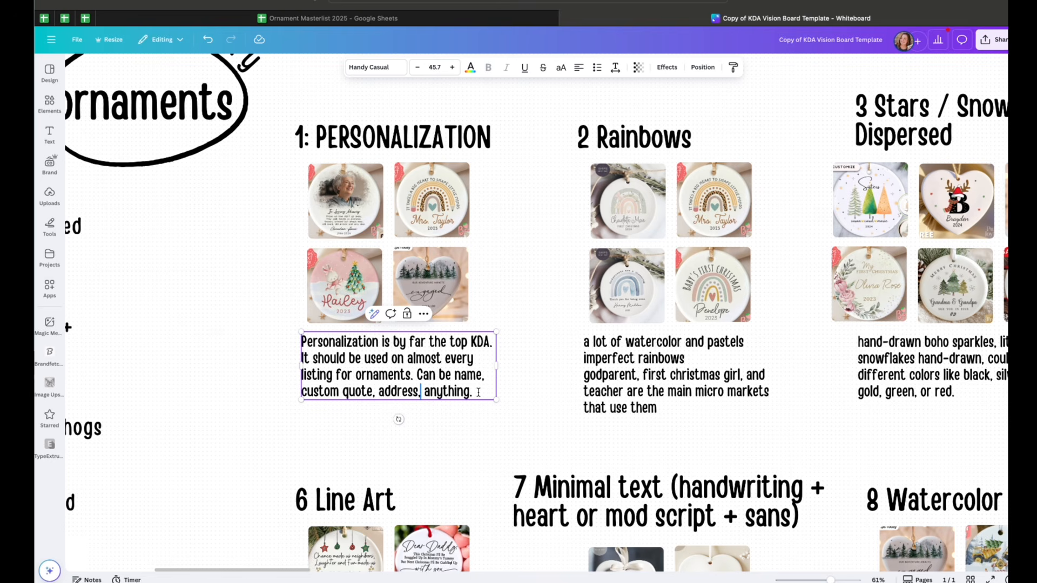
Open the Rainbows description text to read it, then select the Stars / Snowflakes Dispersed heading
{"action": "scroll", "coordinate": [479, 393], "scroll_direction": "right", "scroll_amount": 8}
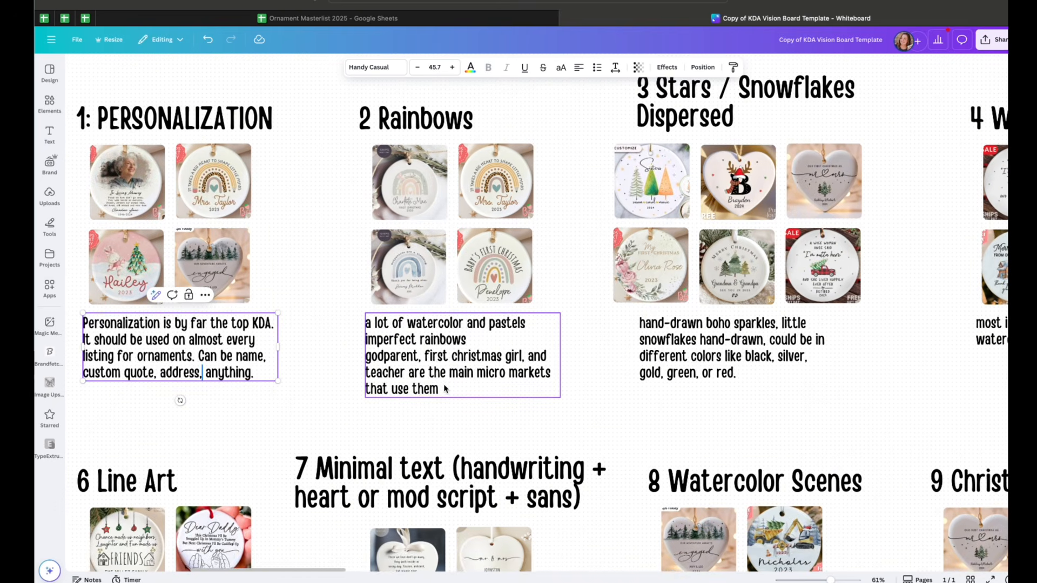
{"action": "scroll", "coordinate": [396, 214], "scroll_direction": "up", "scroll_amount": 2}
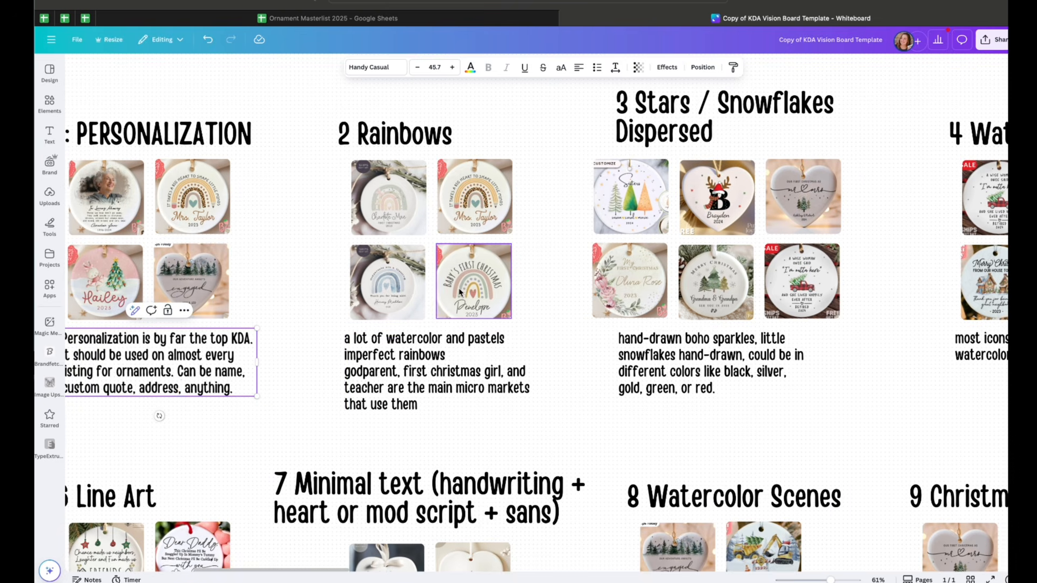
{"action": "double_click", "coordinate": [399, 402]}
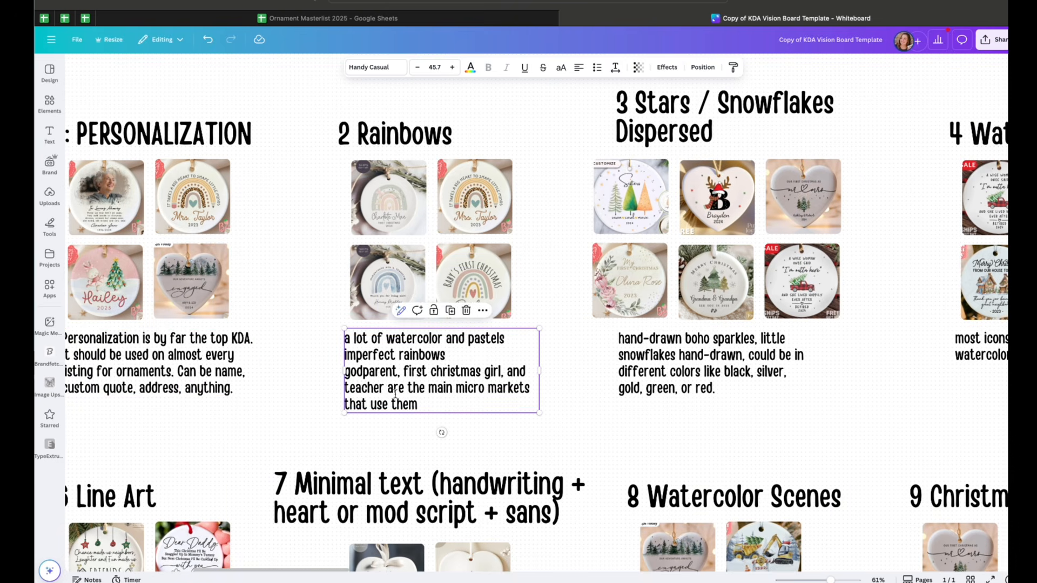
{"action": "left_click", "coordinate": [419, 403]}
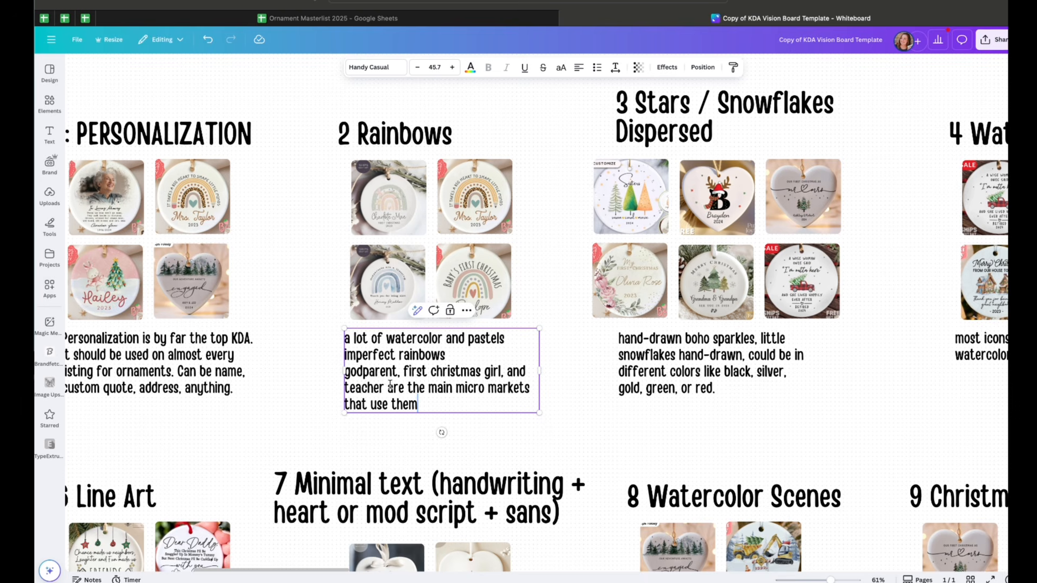
{"action": "scroll", "coordinate": [406, 398], "scroll_direction": "right", "scroll_amount": 3}
{"action": "scroll", "coordinate": [406, 398], "scroll_direction": "up", "scroll_amount": 1}
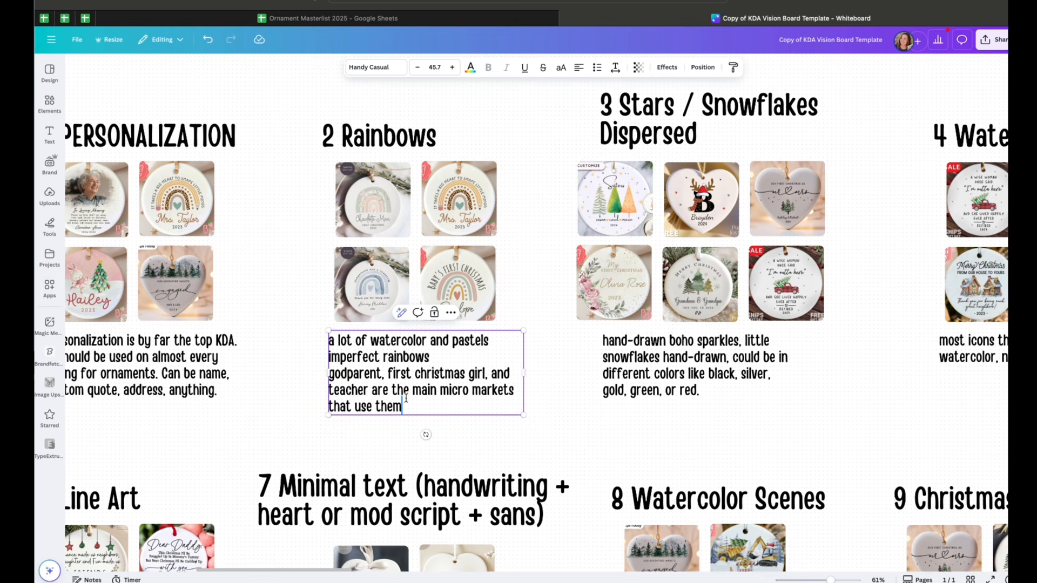
{"action": "scroll", "coordinate": [405, 398], "scroll_direction": "left", "scroll_amount": 3}
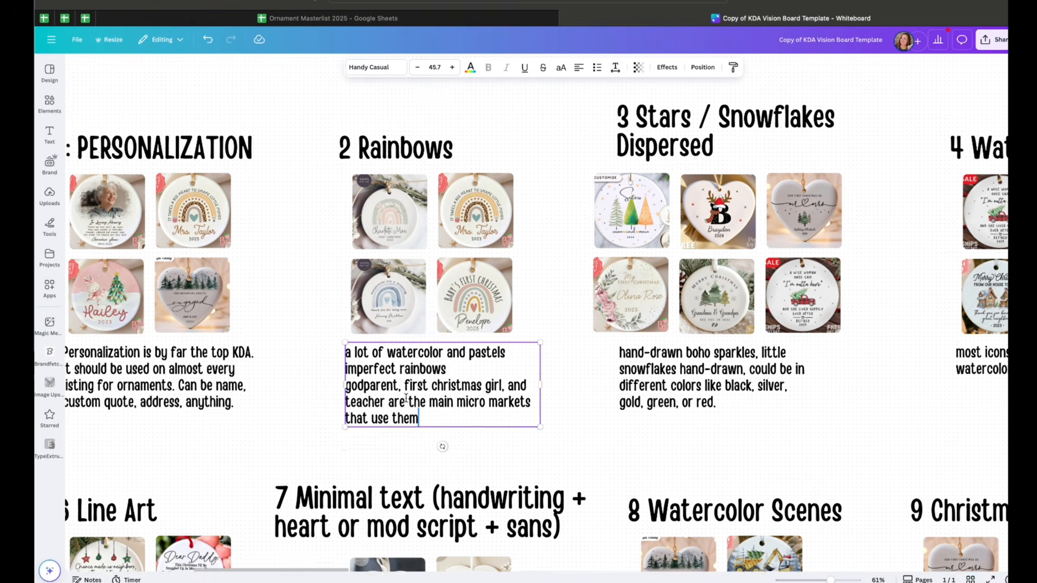
{"action": "triple_click", "coordinate": [400, 403]}
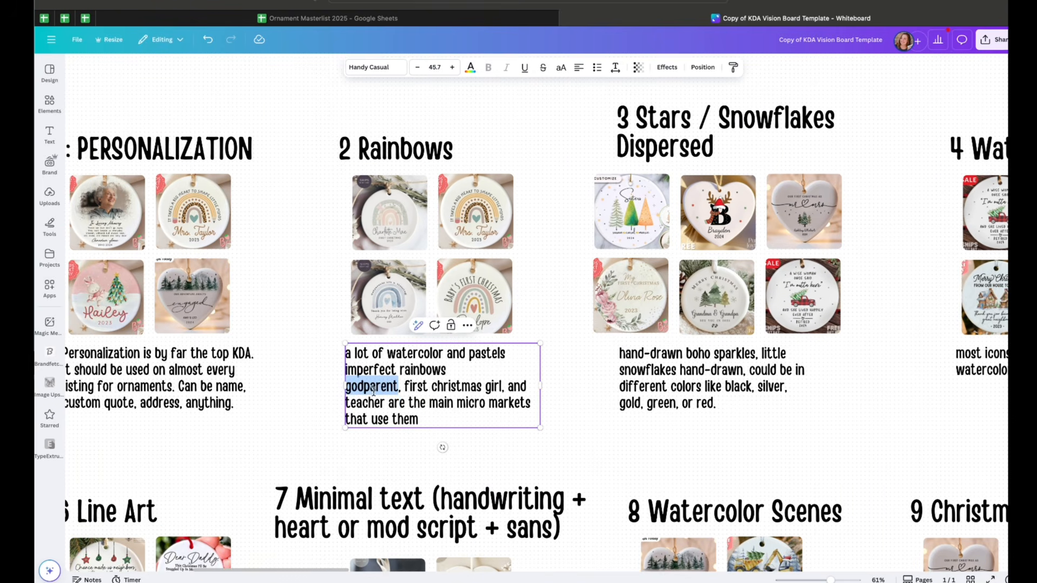
{"action": "left_click", "coordinate": [462, 419]}
{"action": "scroll", "coordinate": [448, 416], "scroll_direction": "right", "scroll_amount": 2}
{"action": "scroll", "coordinate": [448, 416], "scroll_direction": "up", "scroll_amount": 1}
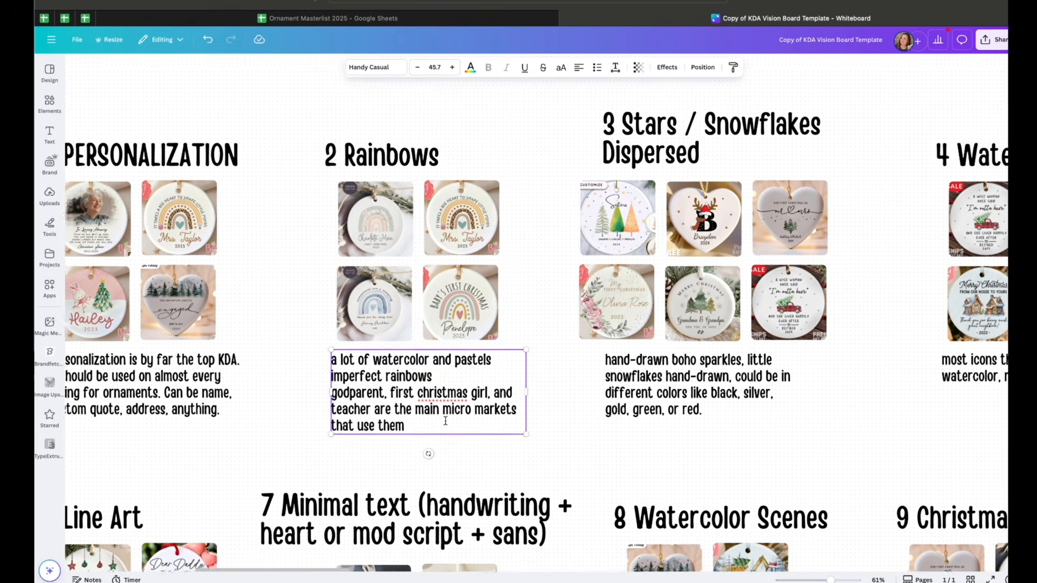
{"action": "scroll", "coordinate": [446, 422], "scroll_direction": "right", "scroll_amount": 3}
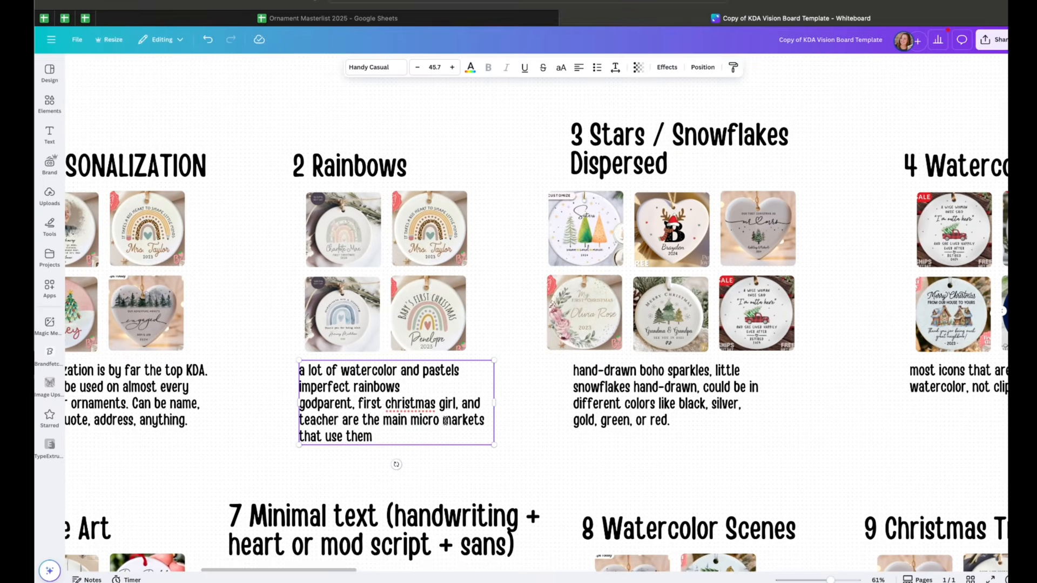
{"action": "scroll", "coordinate": [432, 420], "scroll_direction": "down", "scroll_amount": 1}
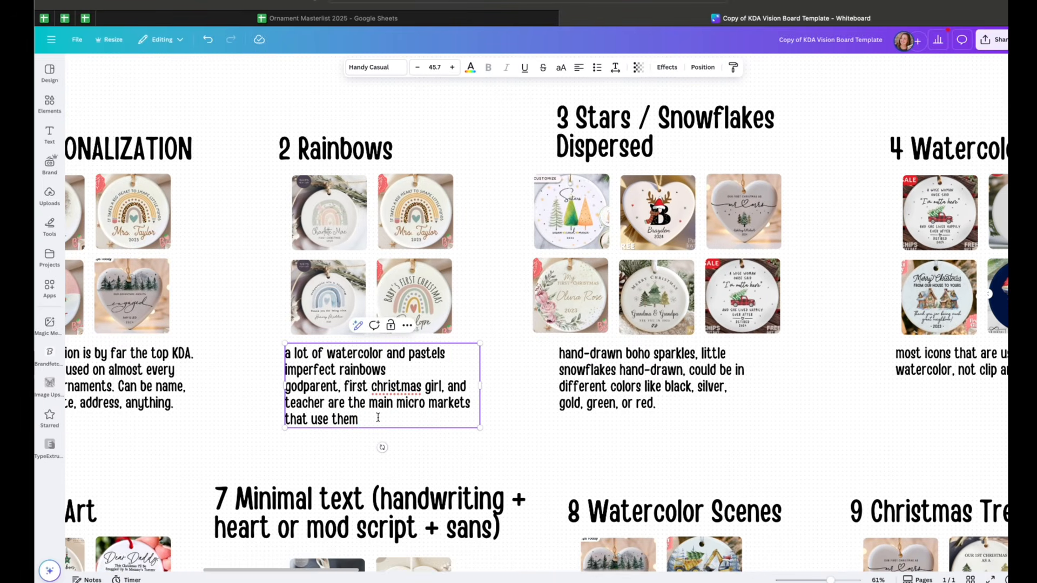
{"action": "scroll", "coordinate": [378, 418], "scroll_direction": "right", "scroll_amount": 6}
{"action": "scroll", "coordinate": [433, 400], "scroll_direction": "up", "scroll_amount": 1}
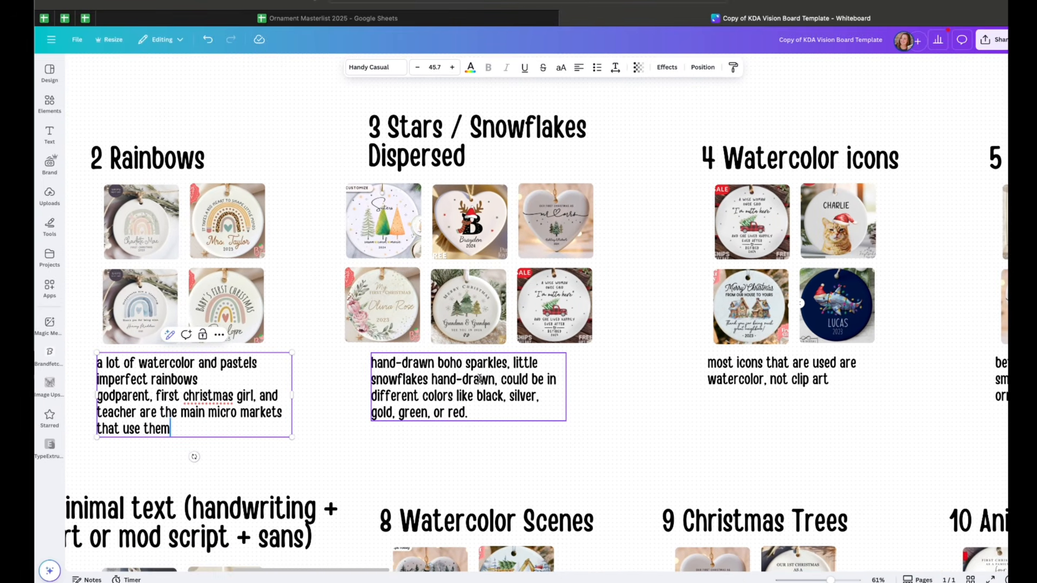
{"action": "left_click", "coordinate": [454, 157]}
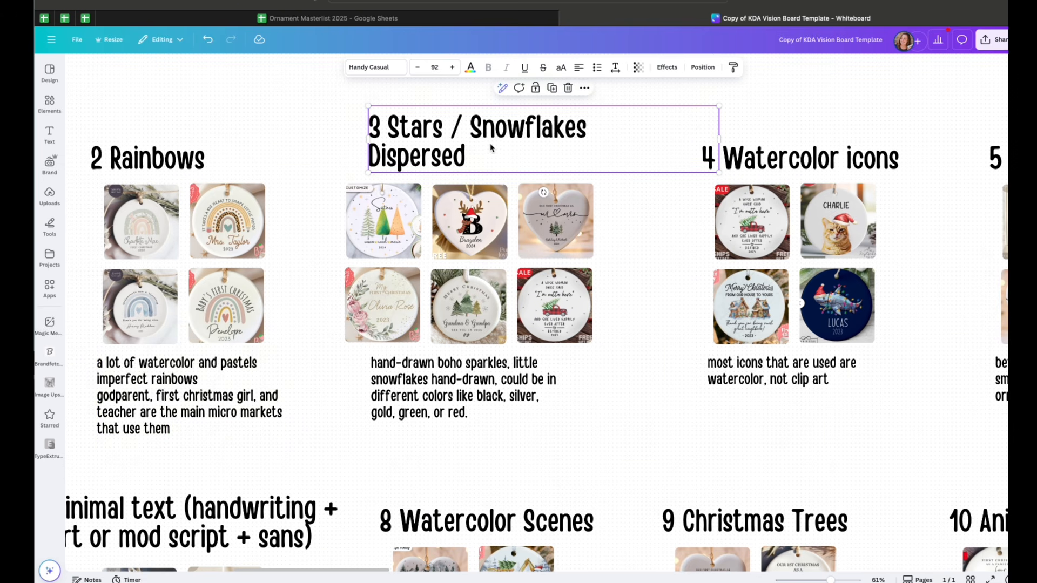
Select the Stars / Snowflakes Dispersed heading text and its description text to read them
{"action": "left_click_drag", "start_coordinate": [491, 147], "coordinate": [488, 148]}
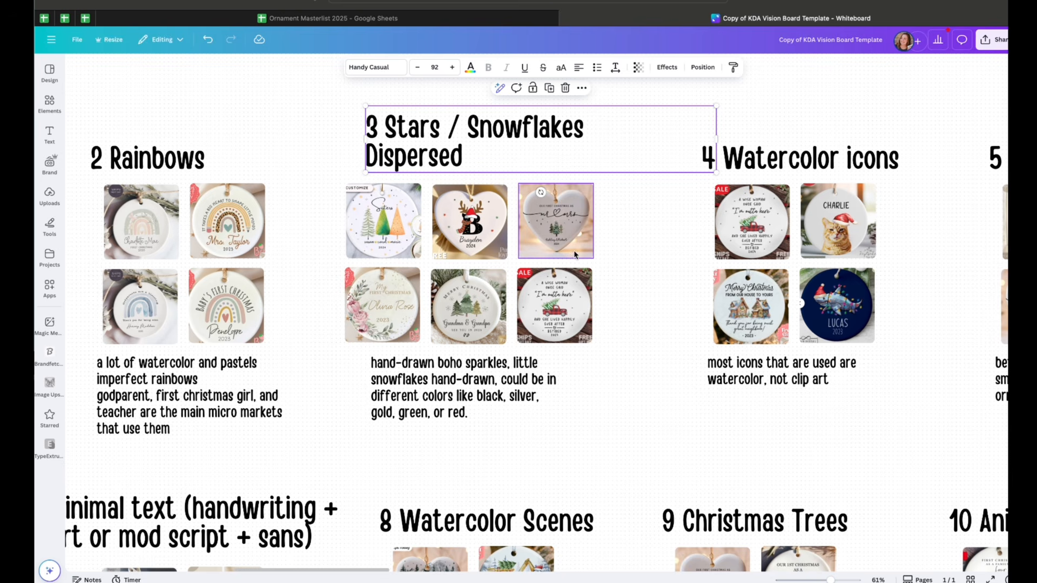
{"action": "left_click", "coordinate": [532, 166]}
{"action": "triple_click", "coordinate": [449, 161]}
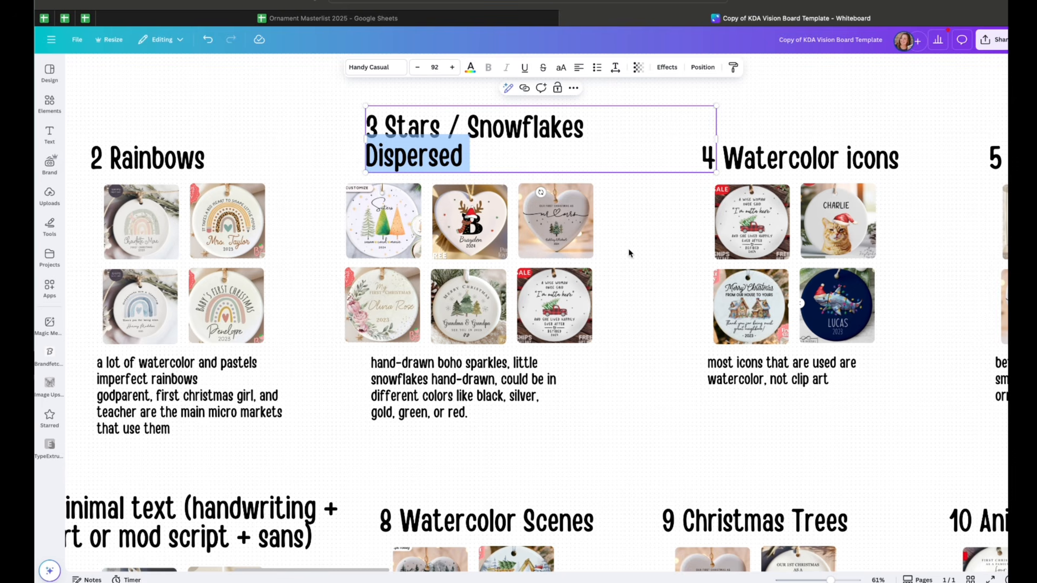
{"action": "left_click", "coordinate": [488, 381]}
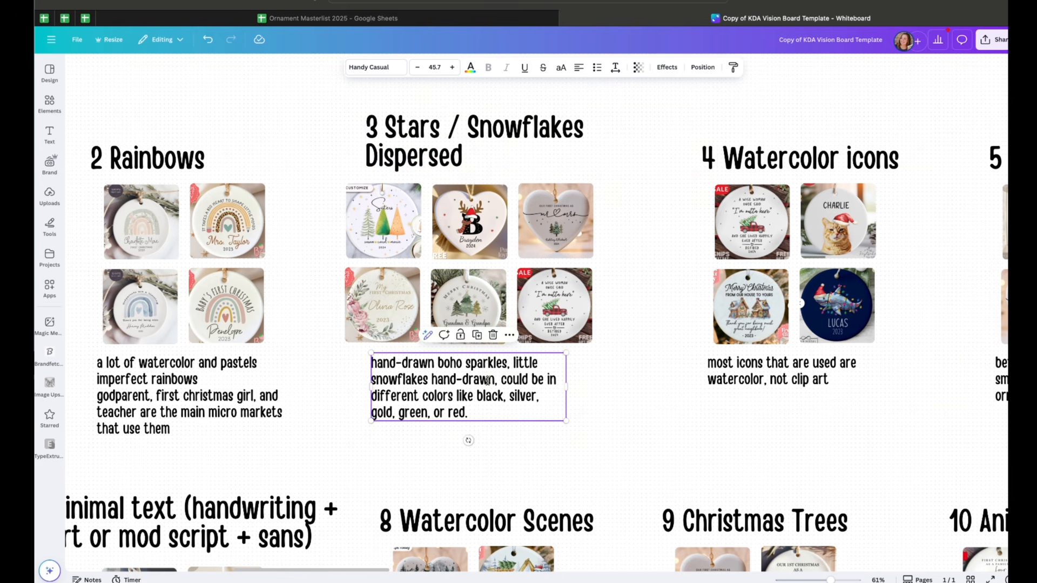
Enlarge the Mr & Mrs heart ornament photo in the Stars section and undo the resize
{"action": "left_click", "coordinate": [557, 219]}
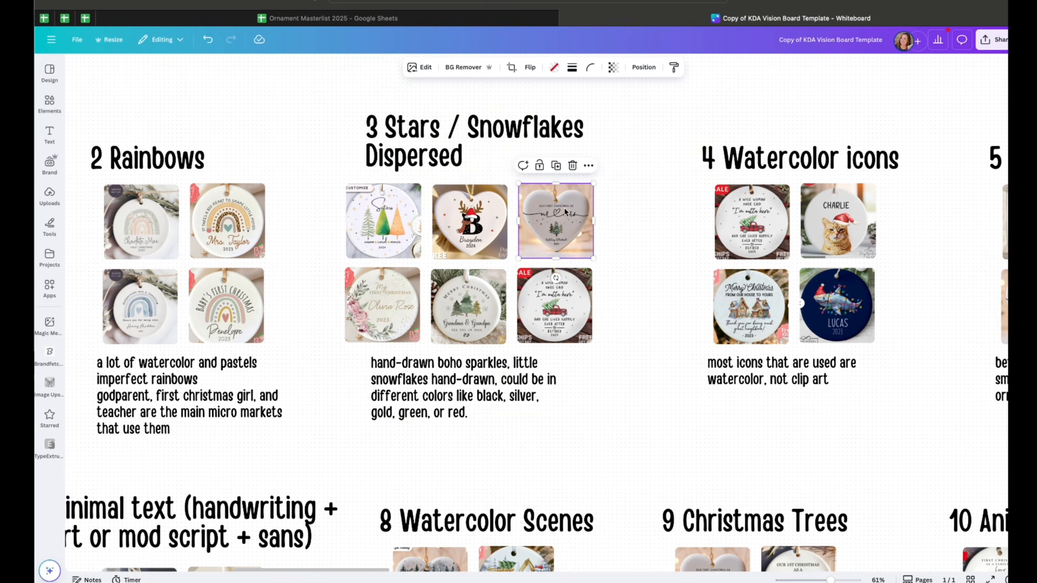
{"action": "left_click_drag", "start_coordinate": [594, 187], "coordinate": [762, 58]}
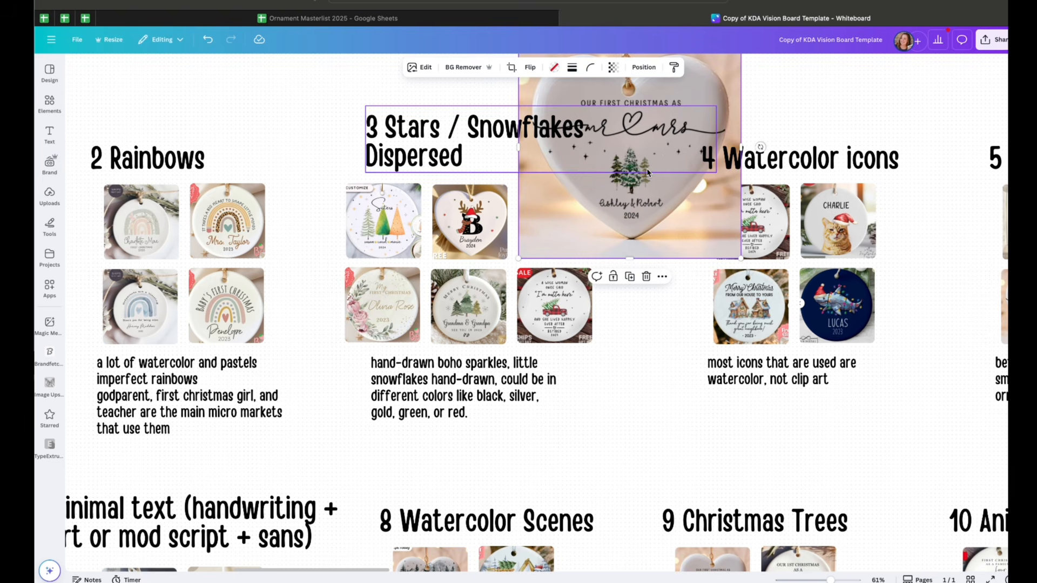
{"action": "key", "text": "ctrl+z"}
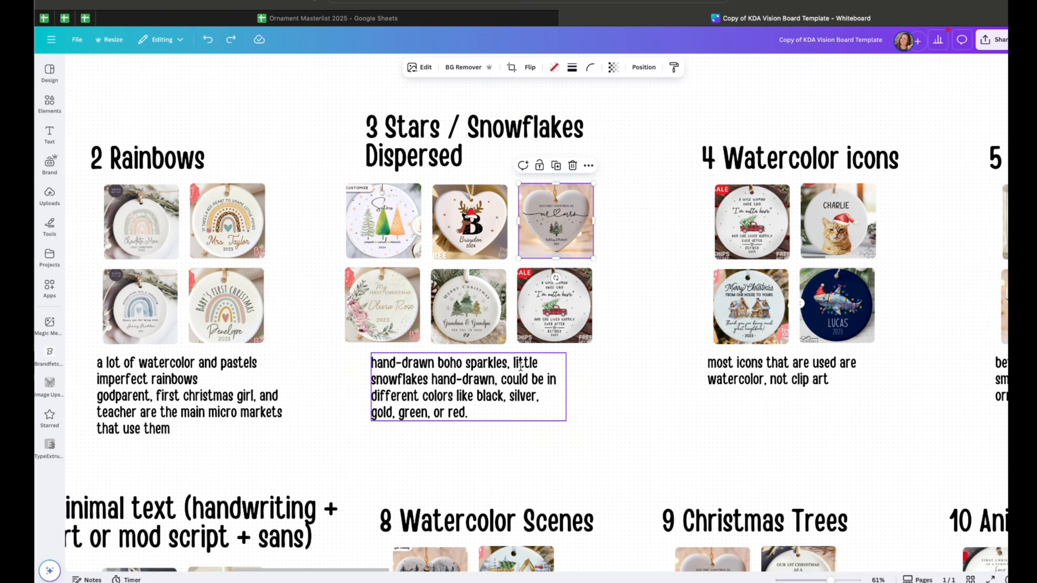
Zoom in on the Stars / Snowflakes Dispersed ornament photos and description to examine them closely
{"action": "scroll", "coordinate": [695, 435], "scroll_direction": "up", "scroll_amount": 5}
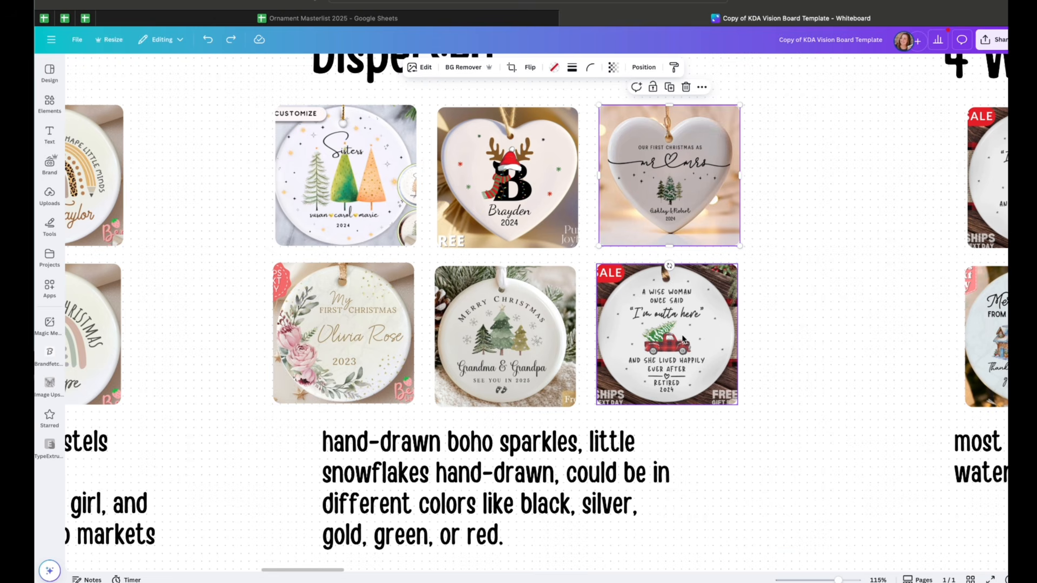
{"action": "scroll", "coordinate": [762, 359], "scroll_direction": "right", "scroll_amount": 3}
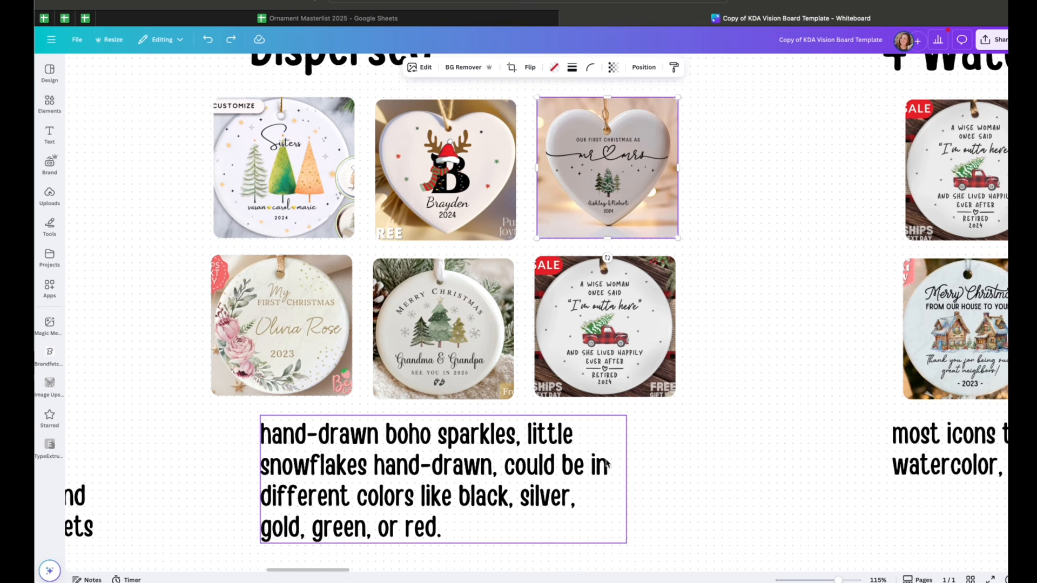
{"action": "left_click", "coordinate": [672, 445]}
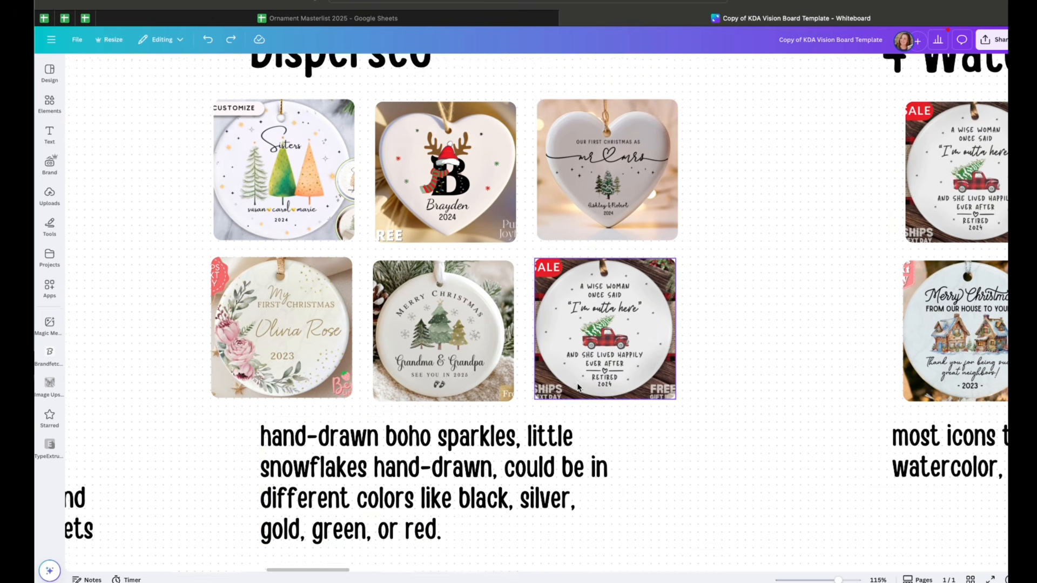
{"action": "scroll", "coordinate": [621, 416], "scroll_direction": "up", "scroll_amount": 3}
{"action": "scroll", "coordinate": [578, 387], "scroll_direction": "up", "scroll_amount": 1}
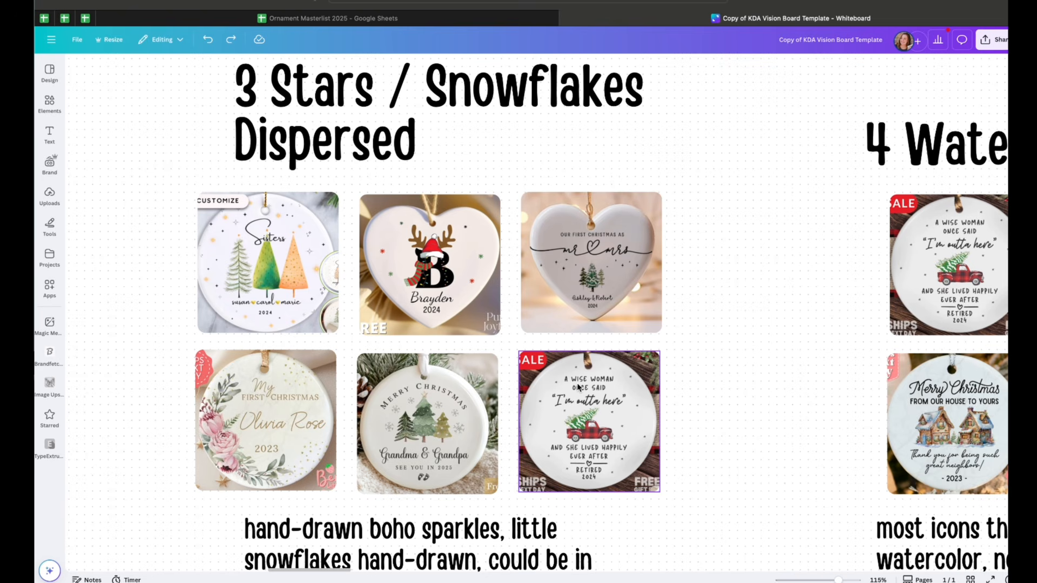
{"action": "scroll", "coordinate": [578, 387], "scroll_direction": "down", "scroll_amount": 4}
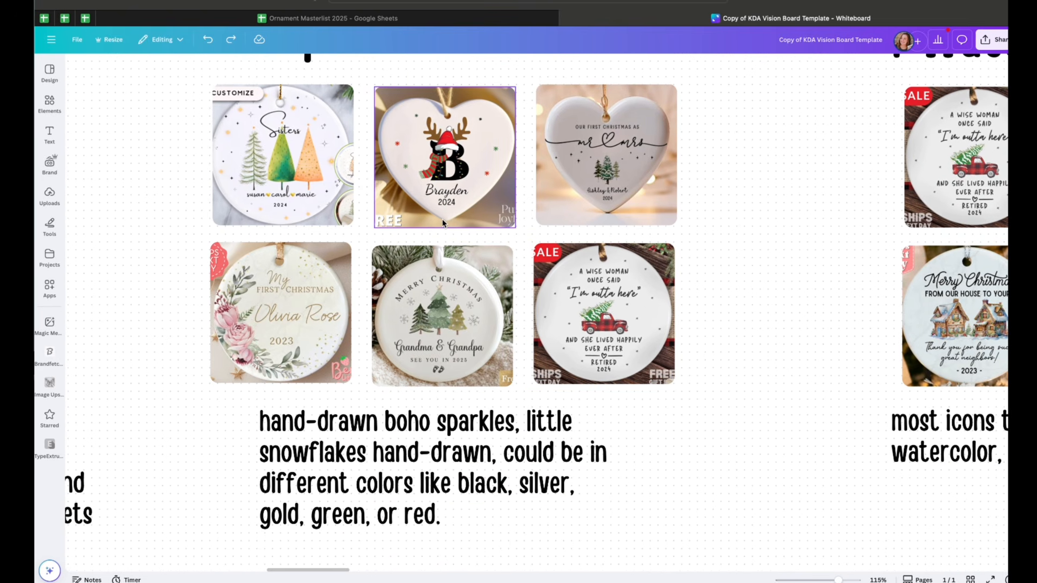
{"action": "scroll", "coordinate": [443, 223], "scroll_direction": "down", "scroll_amount": 1}
{"action": "scroll", "coordinate": [669, 429], "scroll_direction": "right", "scroll_amount": 10}
Zoom further into the Watercolor icons and Heart icons sections to examine their ornament photos
{"action": "scroll", "coordinate": [668, 428], "scroll_direction": "up", "scroll_amount": 3}
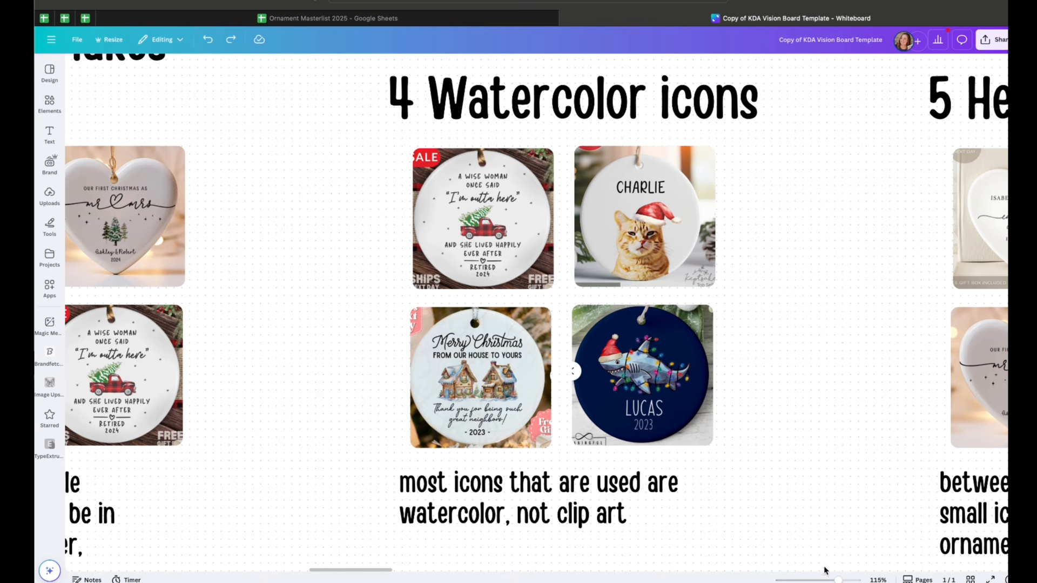
{"action": "left_click_drag", "start_coordinate": [839, 579], "coordinate": [843, 580]}
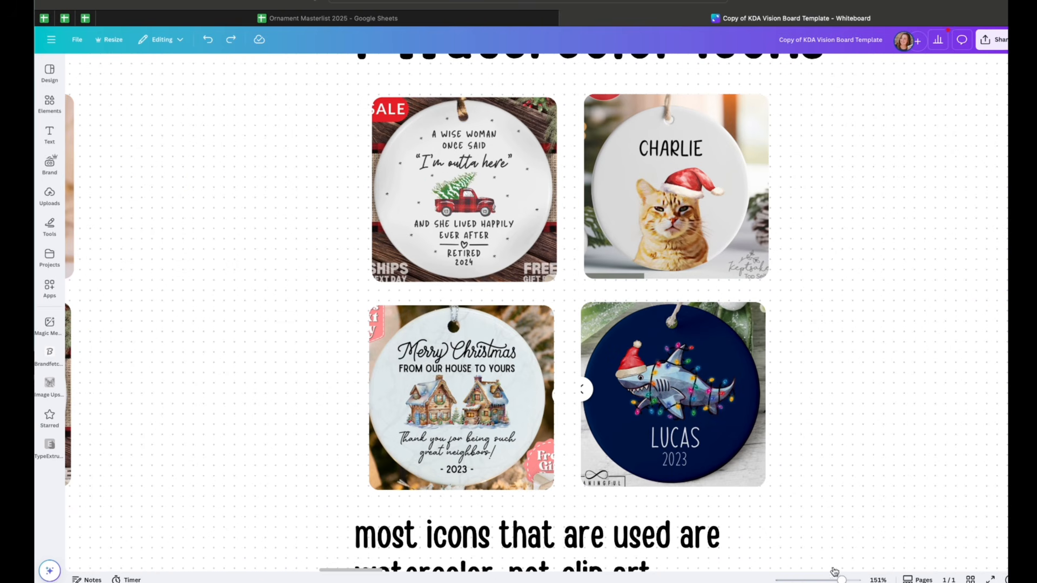
{"action": "scroll", "coordinate": [770, 415], "scroll_direction": "up", "scroll_amount": 1}
{"action": "scroll", "coordinate": [770, 414], "scroll_direction": "right", "scroll_amount": 1}
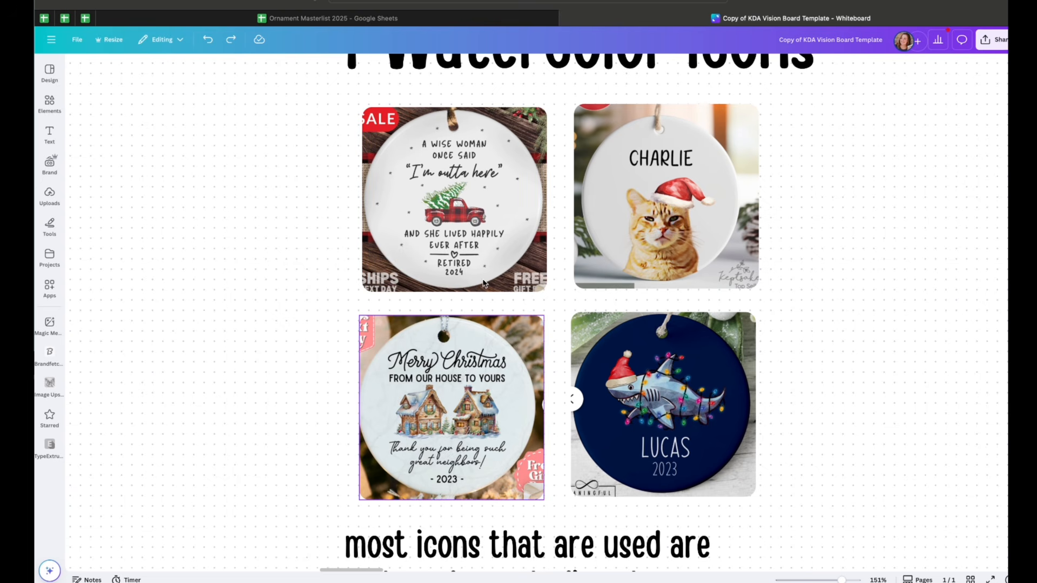
{"action": "scroll", "coordinate": [464, 213], "scroll_direction": "right", "scroll_amount": 15}
{"action": "scroll", "coordinate": [463, 213], "scroll_direction": "up", "scroll_amount": 2}
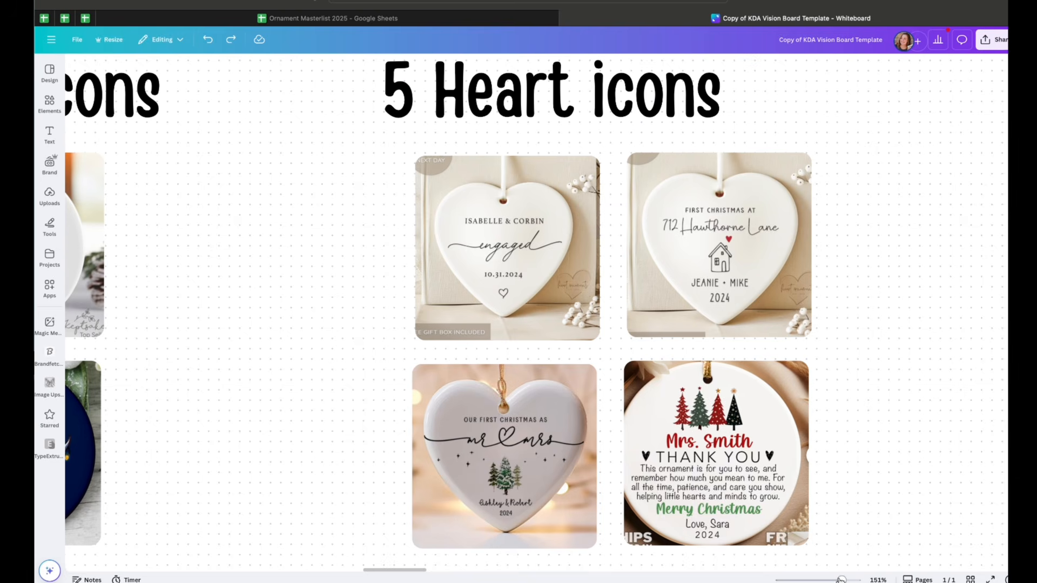
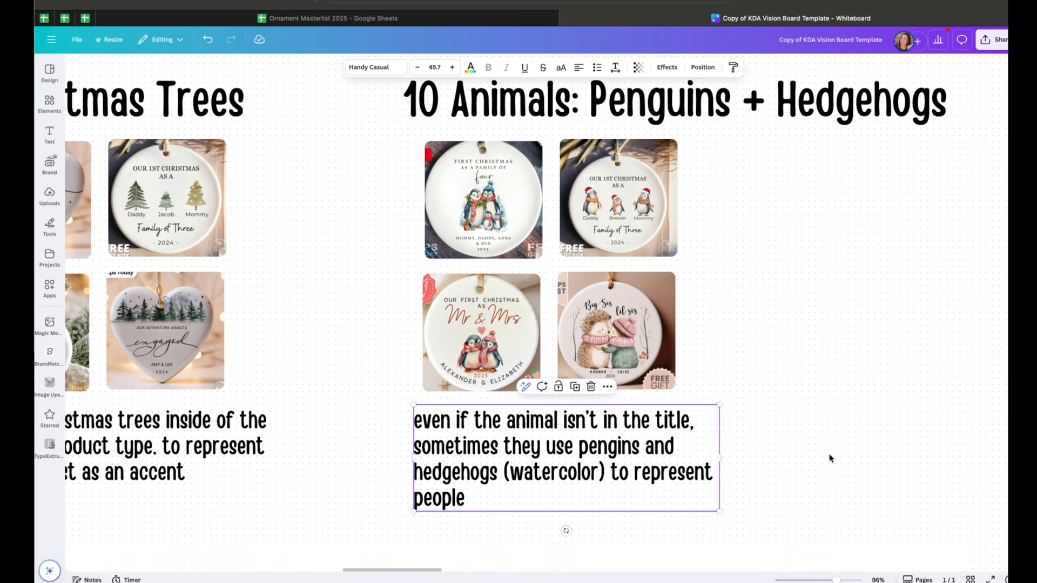
Pan across the Penguins + Hedgehogs section and zoom out to view the neighbouring ornament sections
{"action": "scroll", "coordinate": [830, 458], "scroll_direction": "right", "scroll_amount": 2}
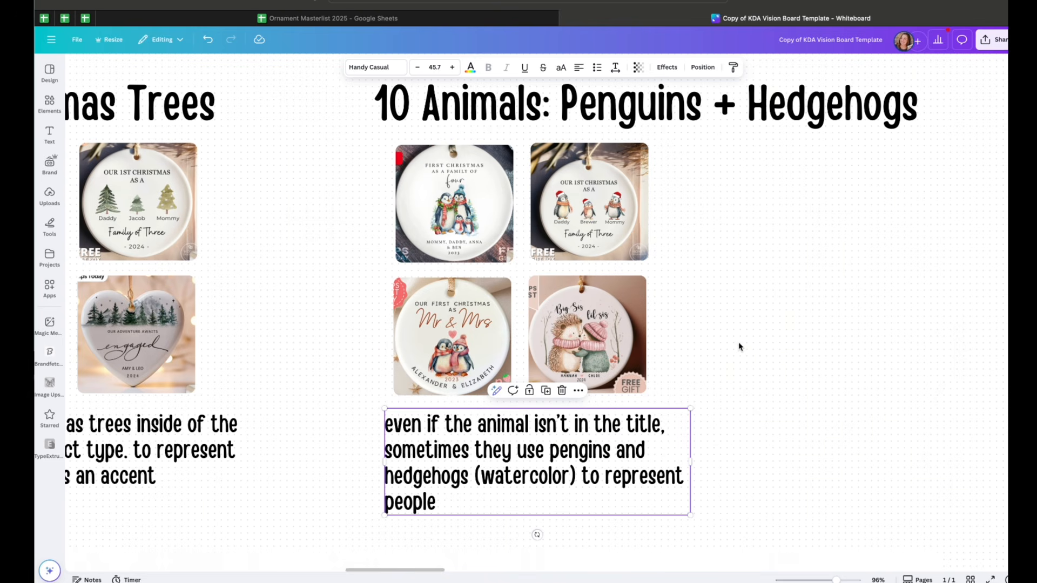
{"action": "left_click", "coordinate": [619, 324]}
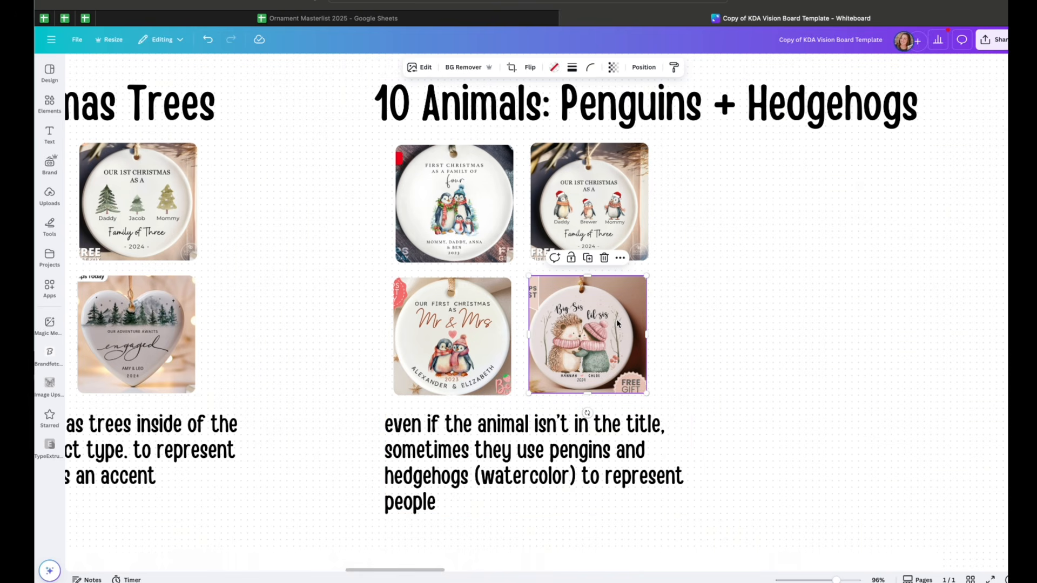
{"action": "left_click_drag", "start_coordinate": [836, 580], "coordinate": [828, 580]}
{"action": "scroll", "coordinate": [792, 527], "scroll_direction": "down", "scroll_amount": 1}
{"action": "scroll", "coordinate": [792, 527], "scroll_direction": "left", "scroll_amount": 1}
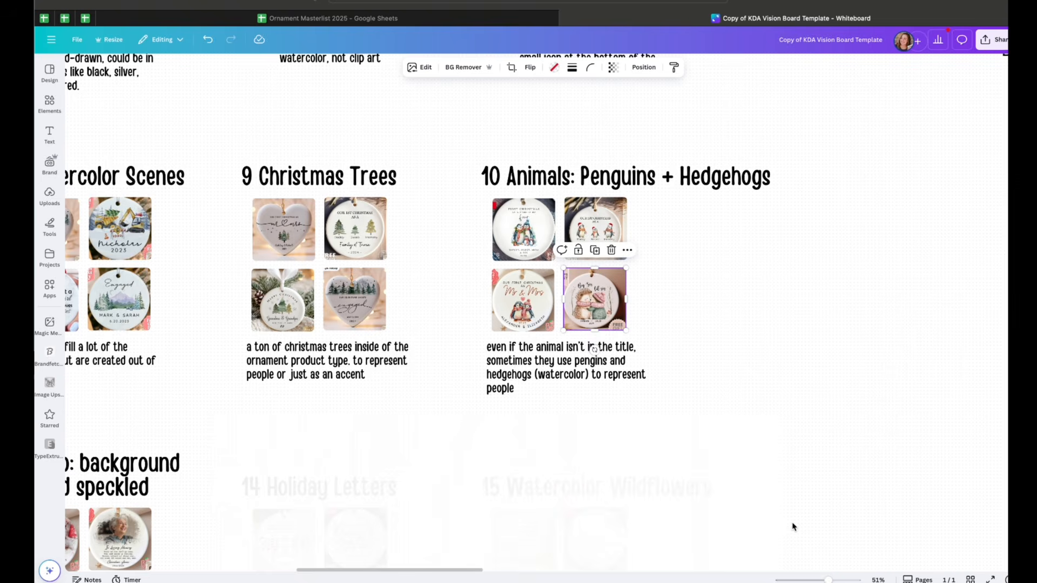
{"action": "scroll", "coordinate": [792, 526], "scroll_direction": "left", "scroll_amount": 2}
{"action": "scroll", "coordinate": [793, 527], "scroll_direction": "down", "scroll_amount": 1}
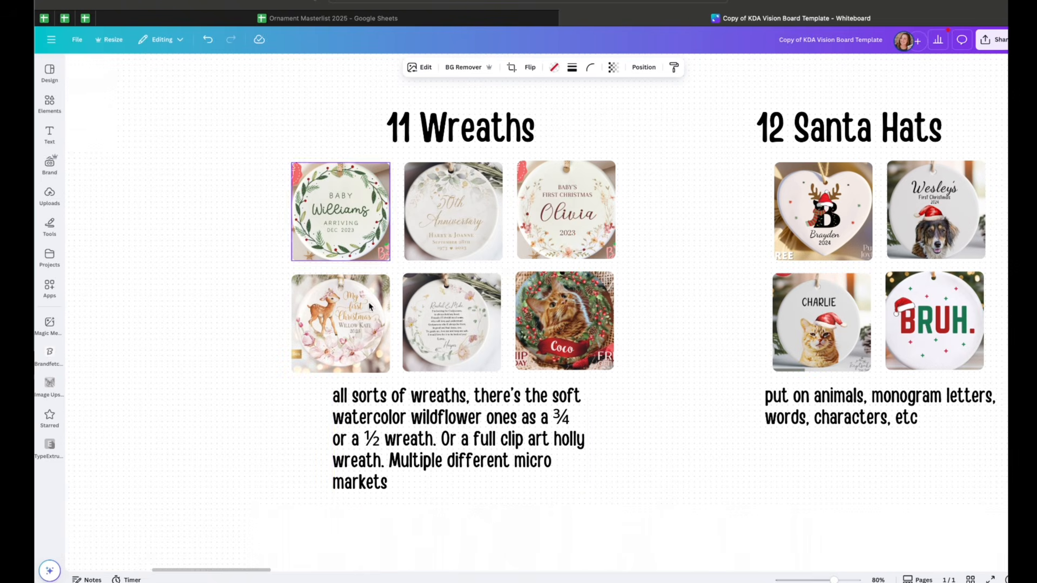
Select the Wreaths section's description text to read it
{"action": "left_click", "coordinate": [416, 402]}
{"action": "left_click", "coordinate": [416, 402]}
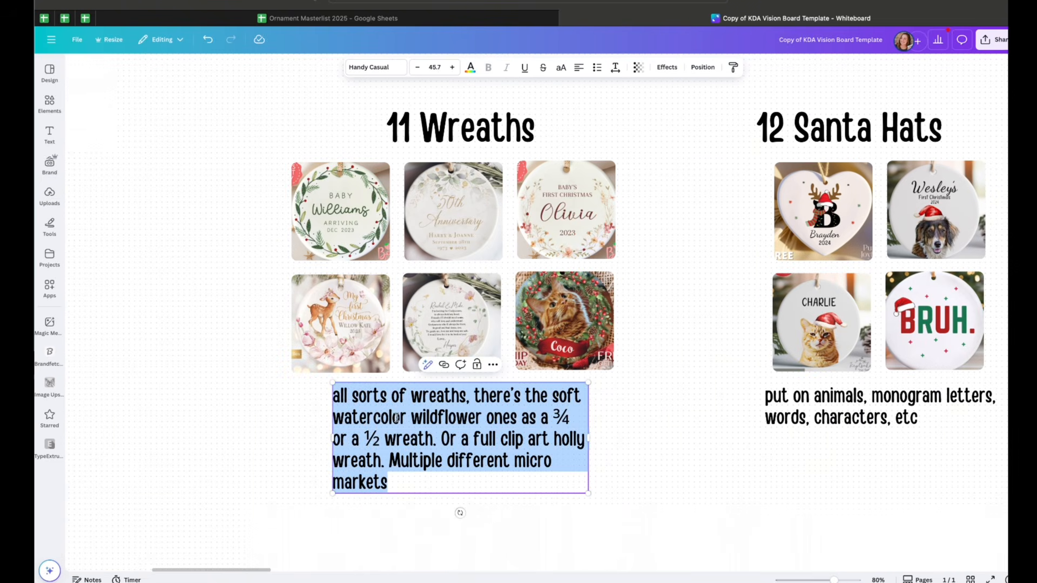
{"action": "double_click", "coordinate": [507, 419]}
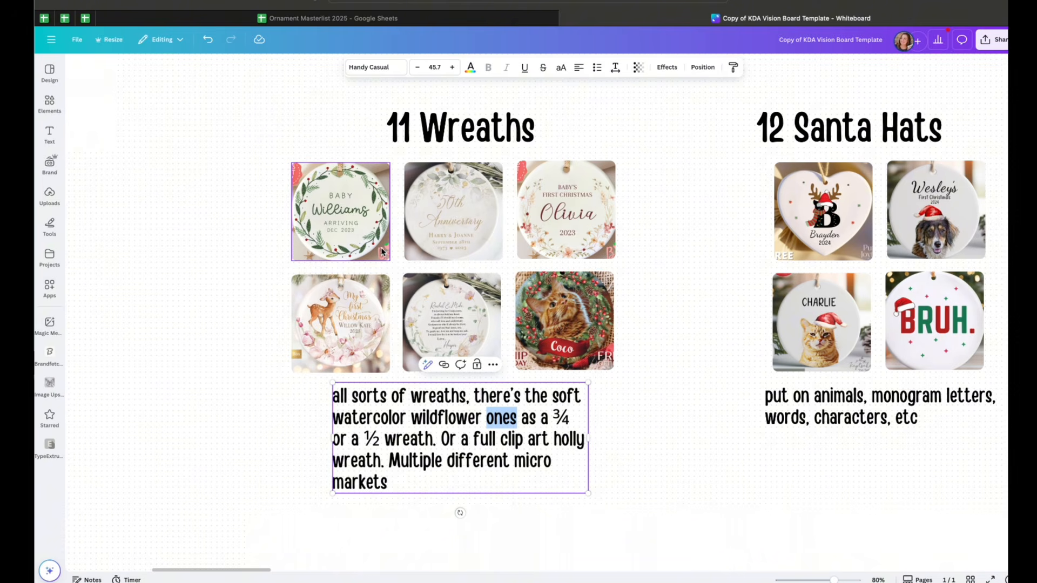
Pan through the Wreaths, Santa Hats and Photo sections to examine their ornament photos and descriptions
{"action": "scroll", "coordinate": [374, 280], "scroll_direction": "left", "scroll_amount": 2}
{"action": "scroll", "coordinate": [375, 281], "scroll_direction": "left", "scroll_amount": 2}
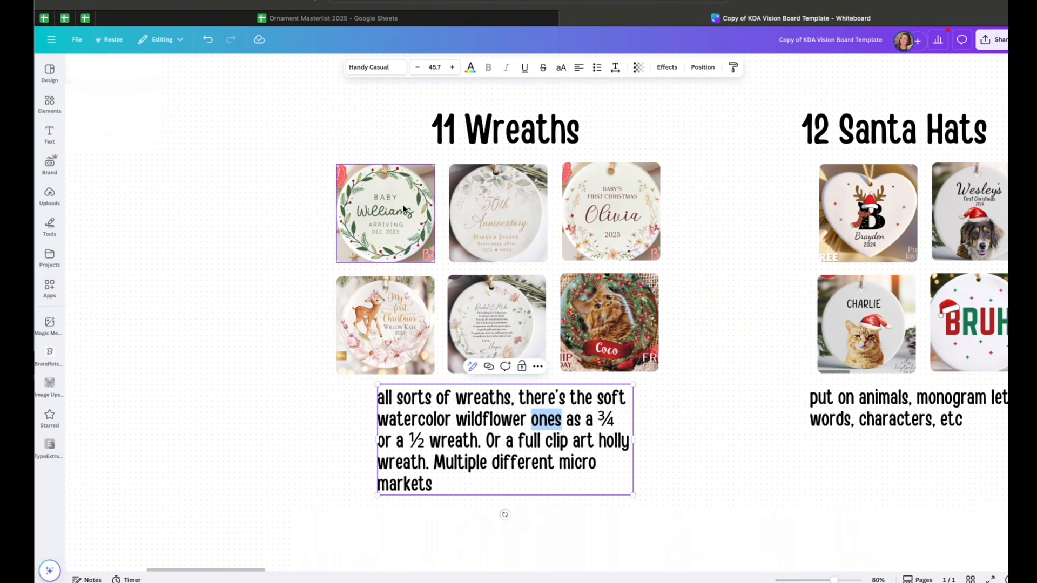
{"action": "scroll", "coordinate": [345, 240], "scroll_direction": "right", "scroll_amount": 2}
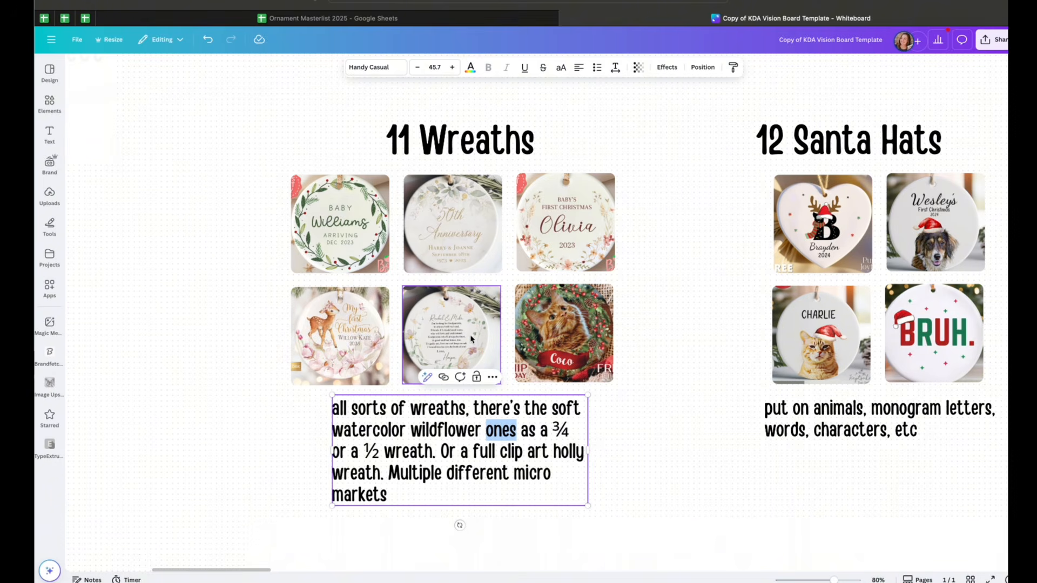
{"action": "scroll", "coordinate": [605, 324], "scroll_direction": "right", "scroll_amount": 6}
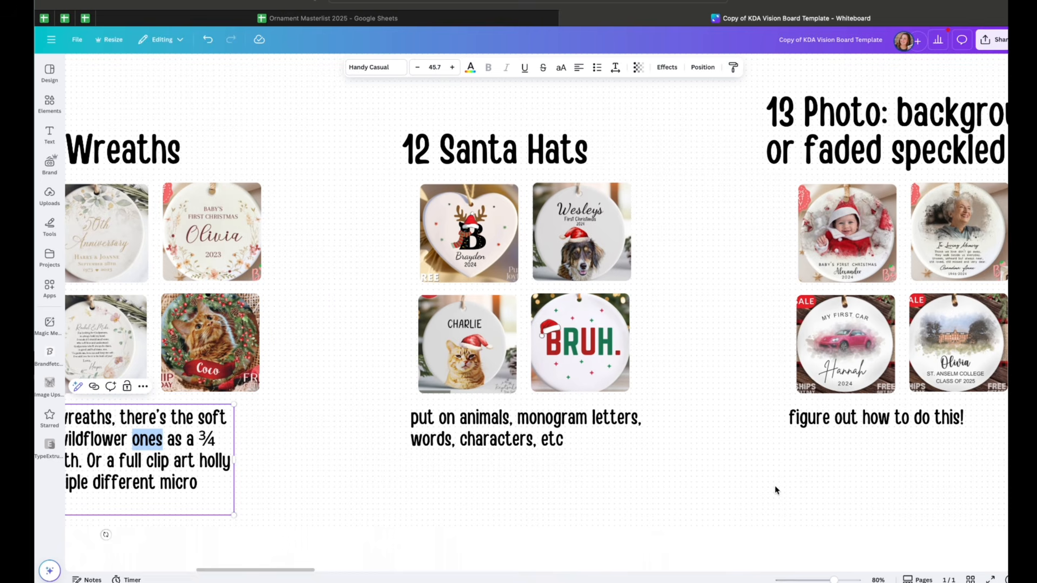
{"action": "left_click_drag", "start_coordinate": [834, 579], "coordinate": [836, 579]}
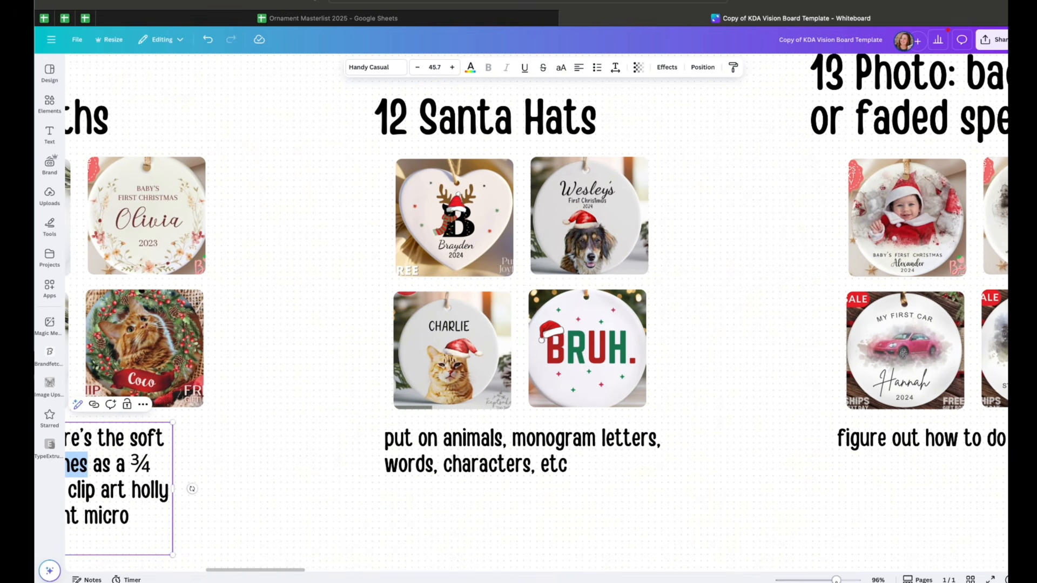
{"action": "scroll", "coordinate": [787, 424], "scroll_direction": "right", "scroll_amount": 1}
{"action": "scroll", "coordinate": [787, 424], "scroll_direction": "up", "scroll_amount": 1}
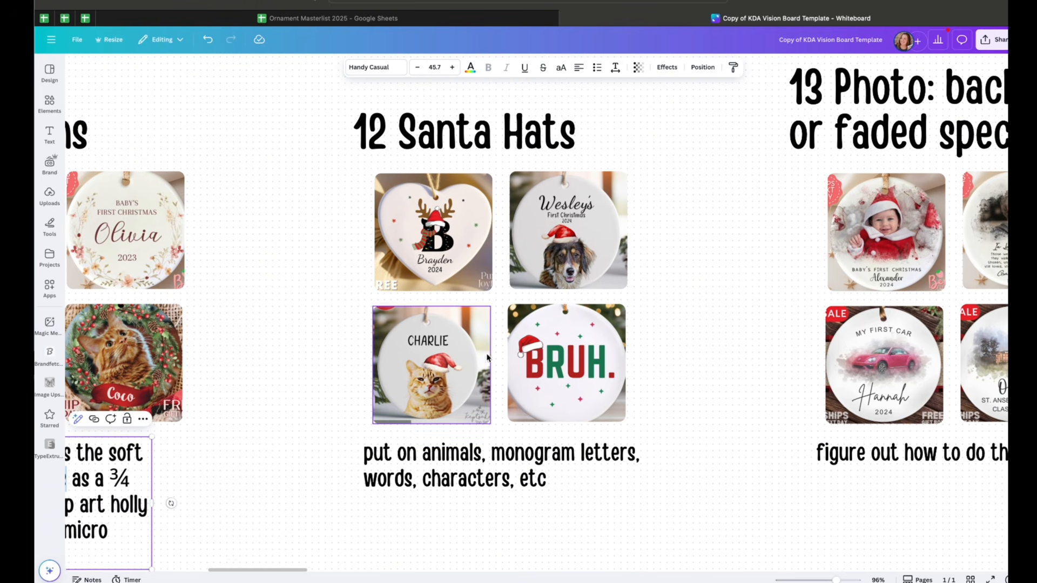
{"action": "scroll", "coordinate": [546, 514], "scroll_direction": "down", "scroll_amount": 1}
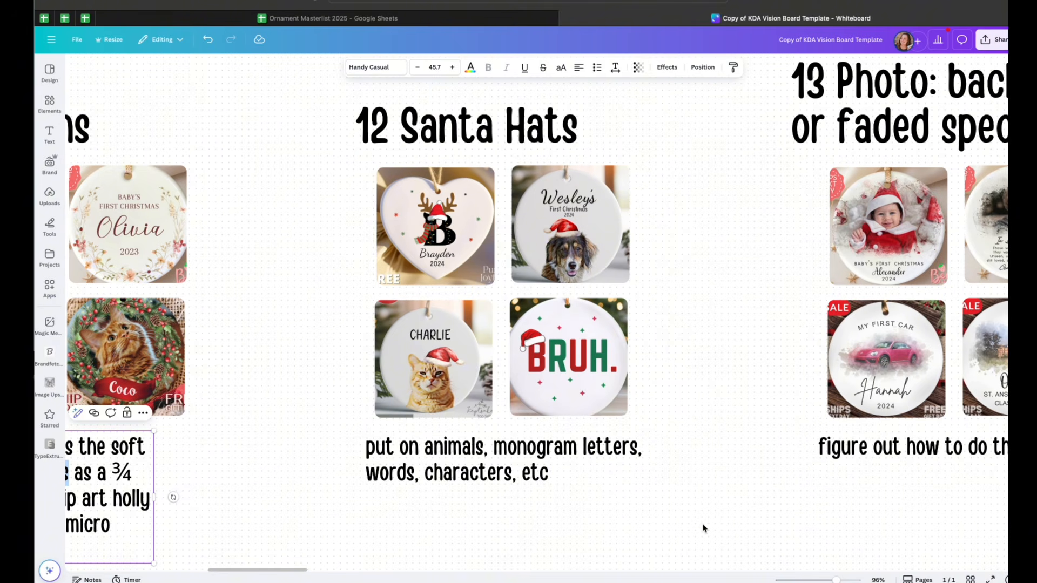
{"action": "scroll", "coordinate": [841, 522], "scroll_direction": "right", "scroll_amount": 10}
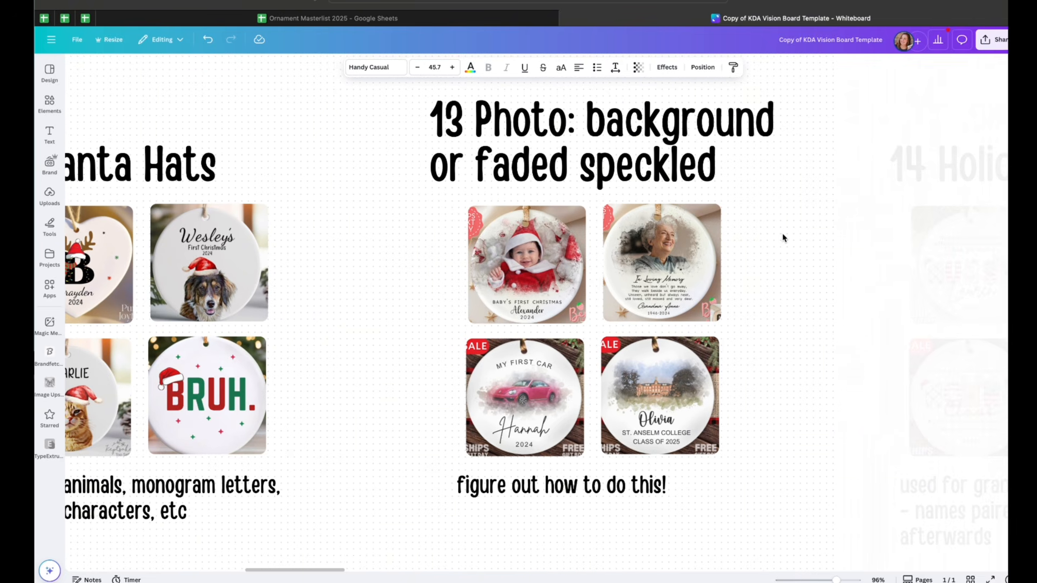
{"action": "scroll", "coordinate": [785, 238], "scroll_direction": "right", "scroll_amount": 1}
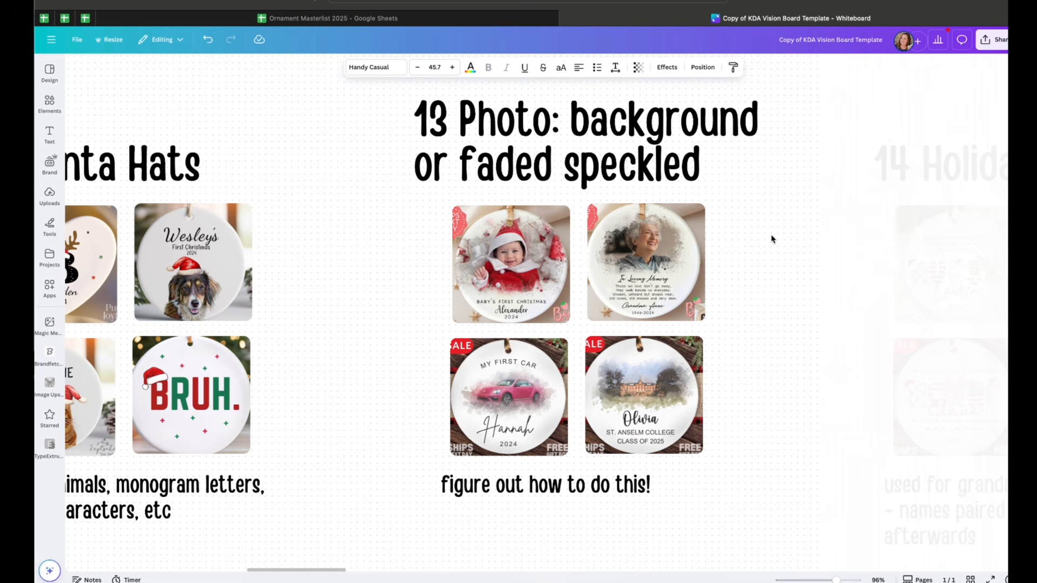
Edit section 13's heading to read "13 Photo: faded speckled", removing "background or"
{"action": "triple_click", "coordinate": [533, 148]}
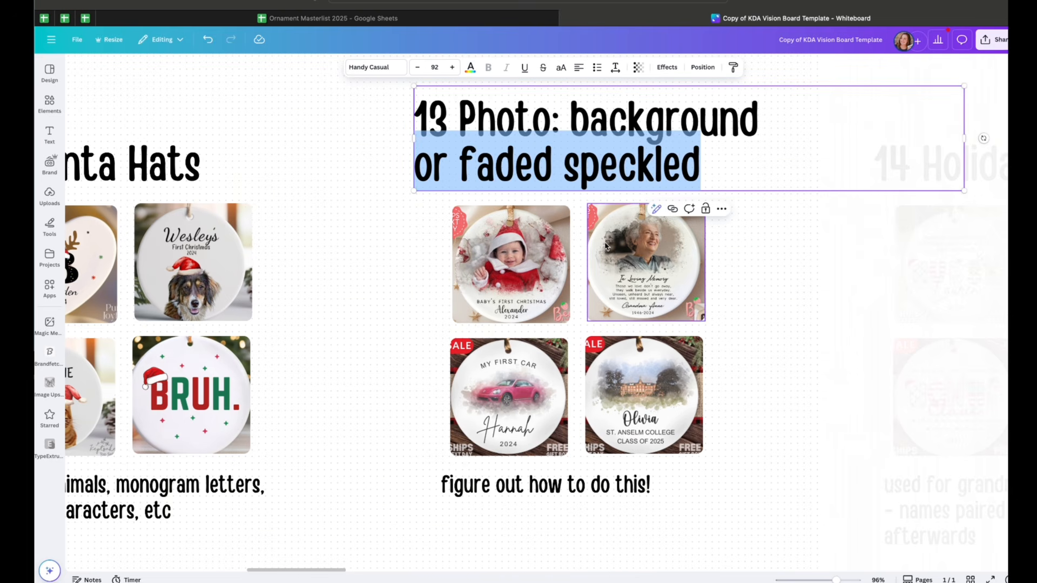
{"action": "left_click", "coordinate": [492, 141]}
{"action": "left_click", "coordinate": [465, 156]}
{"action": "left_click_drag", "start_coordinate": [465, 156], "coordinate": [570, 119]}
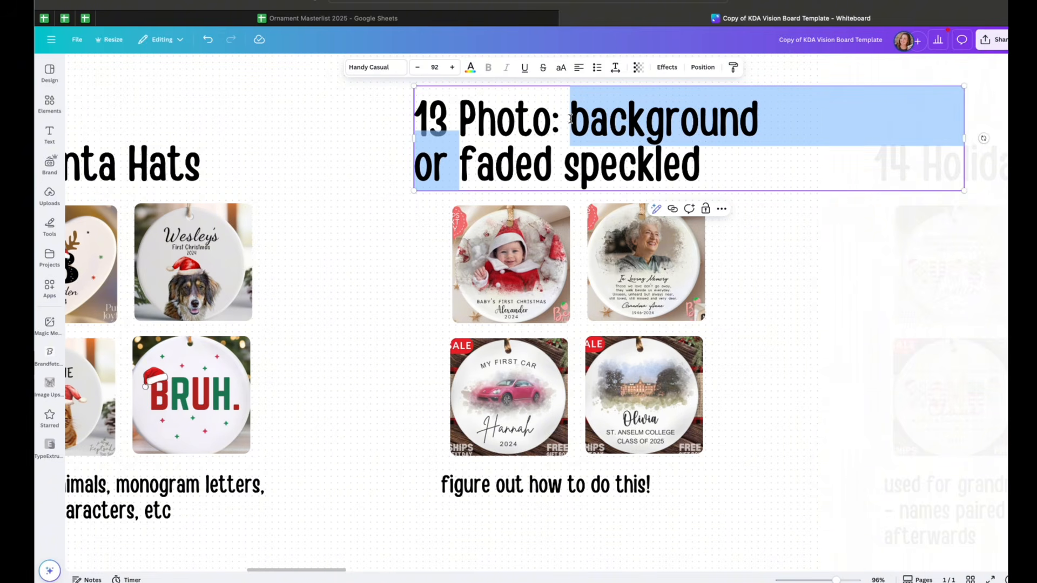
{"action": "key", "text": "BackSpace"}
{"action": "key", "text": "BackSpace"}
{"action": "key", "text": "BackSpace"}
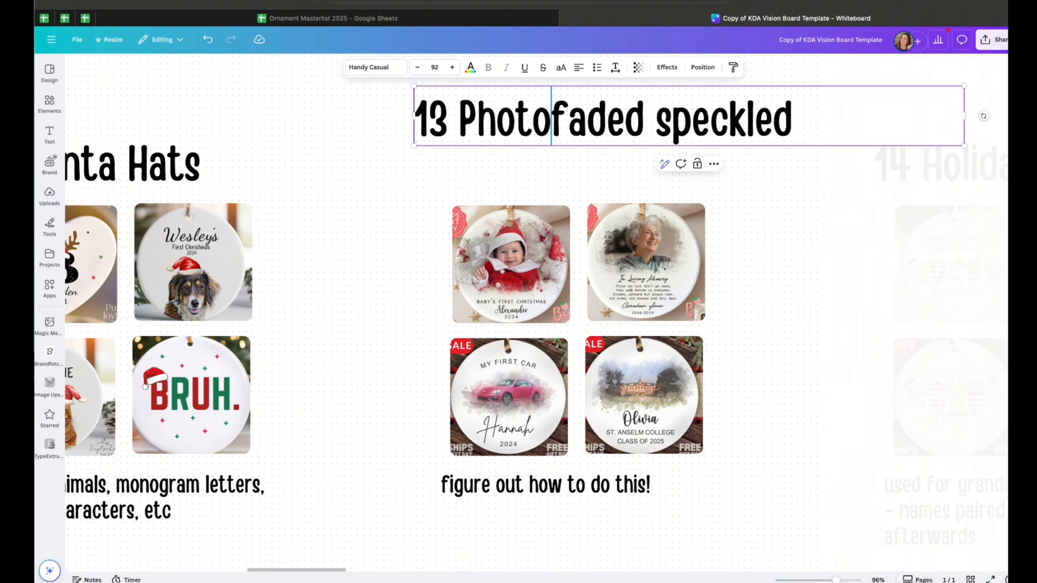
{"action": "type", "text": ":"}
{"action": "left_click", "coordinate": [776, 204]}
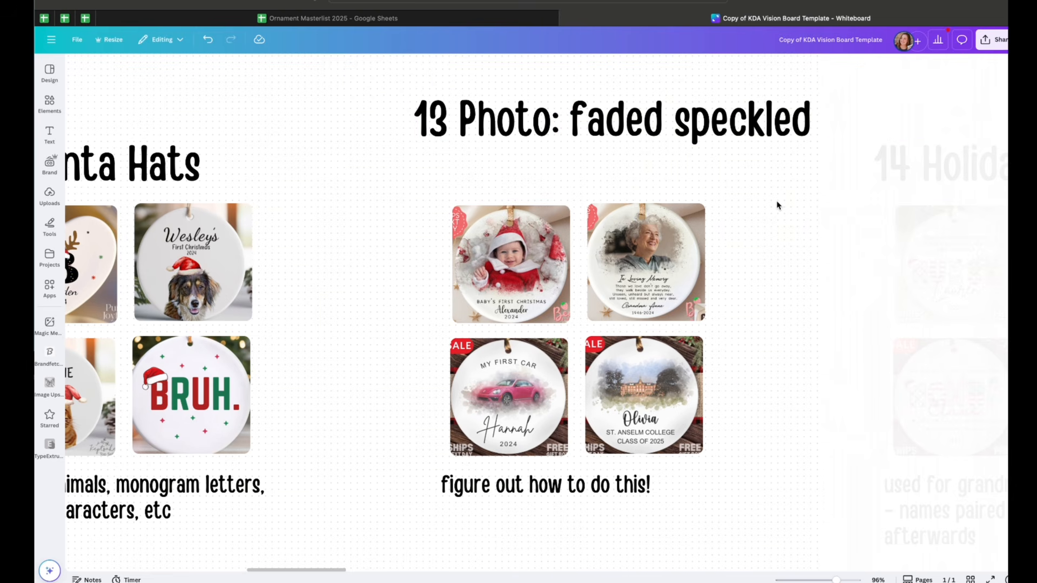
Zoom in on the Photo section's four ornament images and its description to examine them closely
{"action": "left_click", "coordinate": [644, 260]}
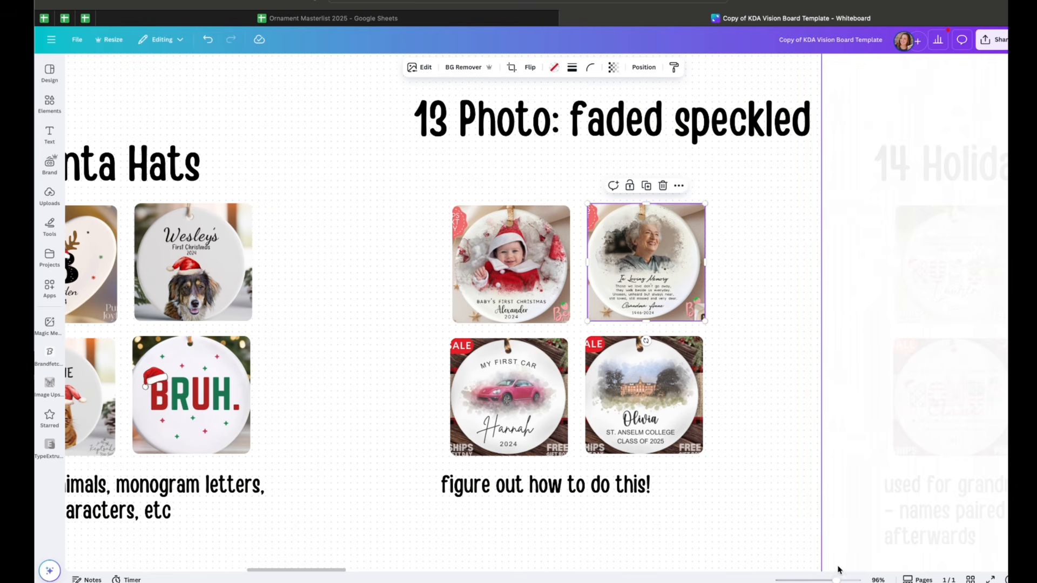
{"action": "left_click_drag", "start_coordinate": [836, 580], "coordinate": [844, 580]}
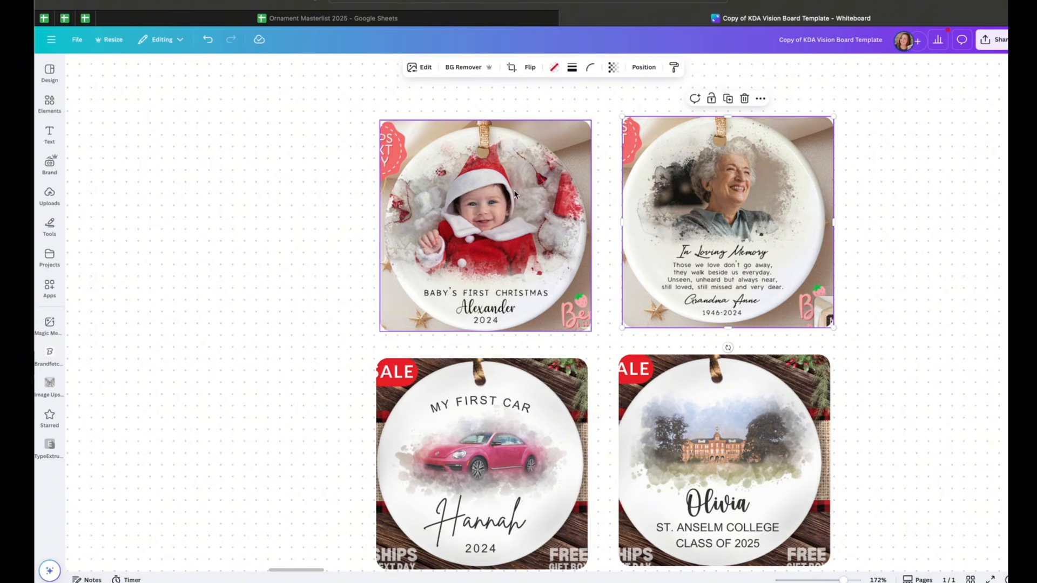
{"action": "scroll", "coordinate": [786, 436], "scroll_direction": "down", "scroll_amount": 3}
{"action": "left_click", "coordinate": [599, 508]}
{"action": "left_click", "coordinate": [599, 507]}
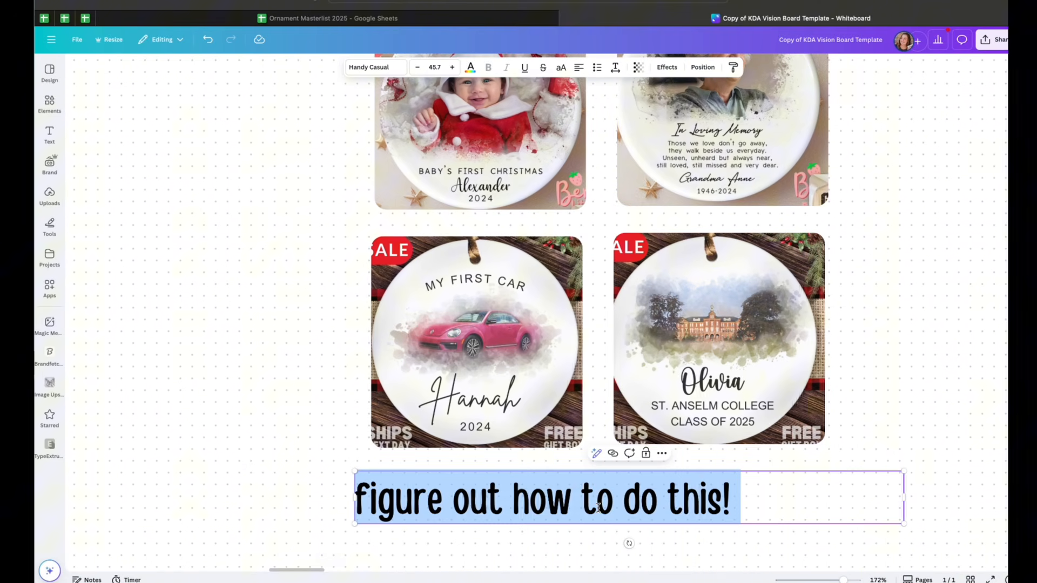
{"action": "left_click", "coordinate": [785, 444]}
{"action": "left_click", "coordinate": [882, 405]}
{"action": "scroll", "coordinate": [882, 489], "scroll_direction": "up", "scroll_amount": 2}
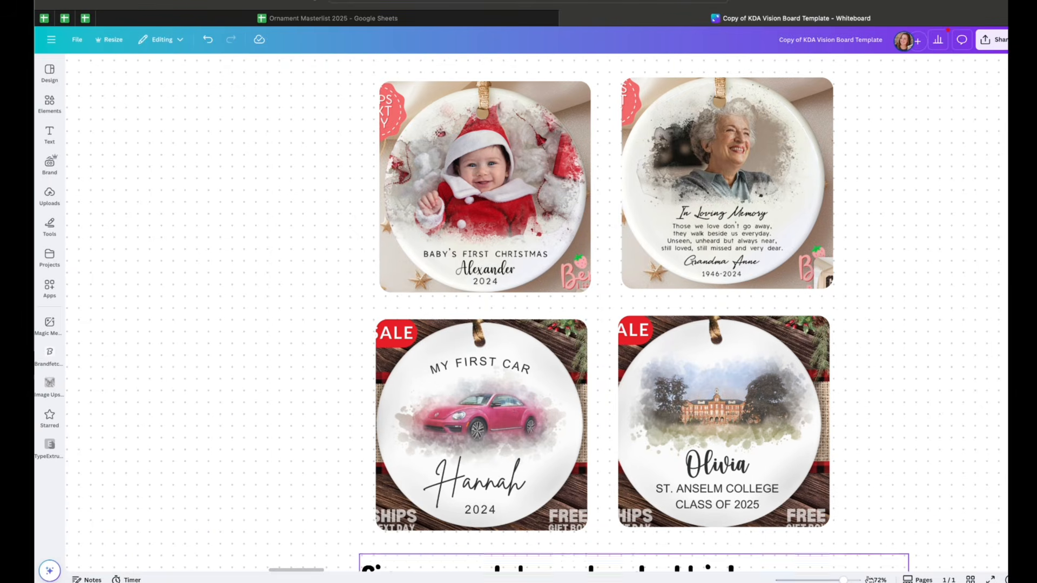
Zoom out to view the whole Ornaments KDA vision board layout
{"action": "scroll", "coordinate": [787, 508], "scroll_direction": "down", "scroll_amount": 10}
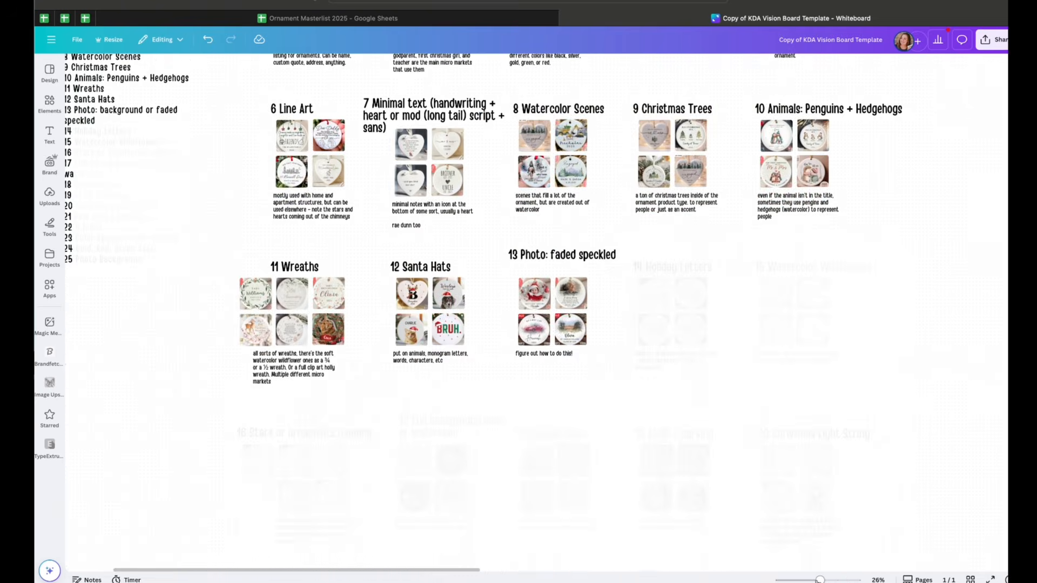
{"action": "scroll", "coordinate": [786, 509], "scroll_direction": "down", "scroll_amount": 3}
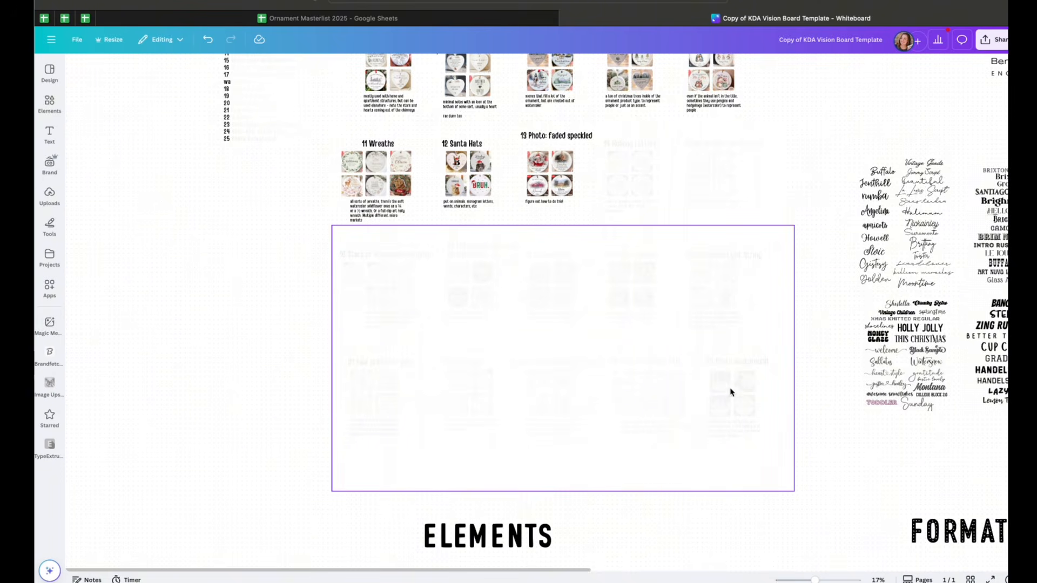
{"action": "scroll", "coordinate": [725, 392], "scroll_direction": "up", "scroll_amount": 5}
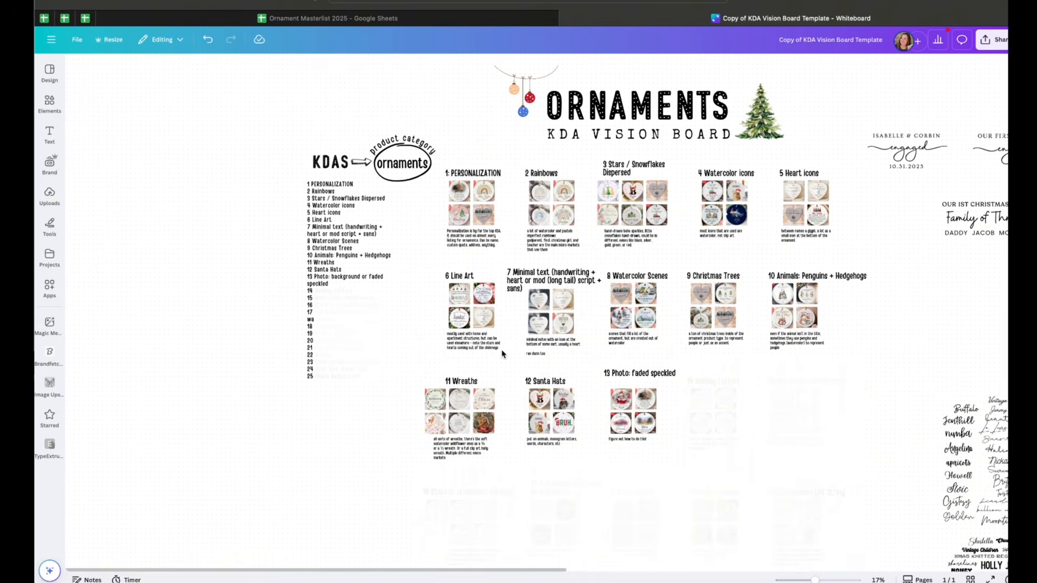
Switch to the Etsy search results for coworker ornament and scroll through the listings to study them
{"action": "scroll", "coordinate": [502, 354], "scroll_direction": "right", "scroll_amount": 2}
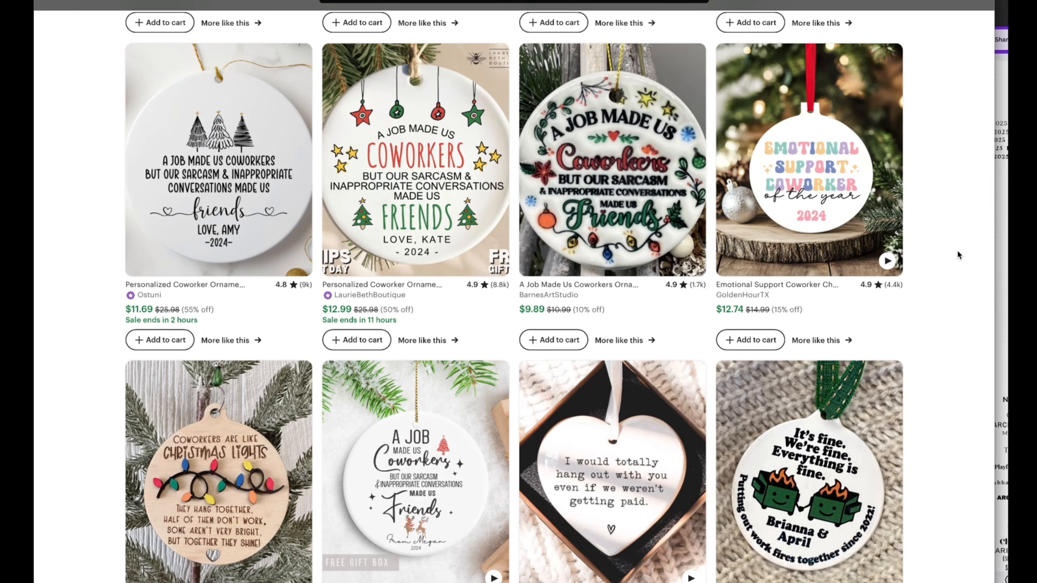
{"action": "scroll", "coordinate": [959, 255], "scroll_direction": "up", "scroll_amount": 7}
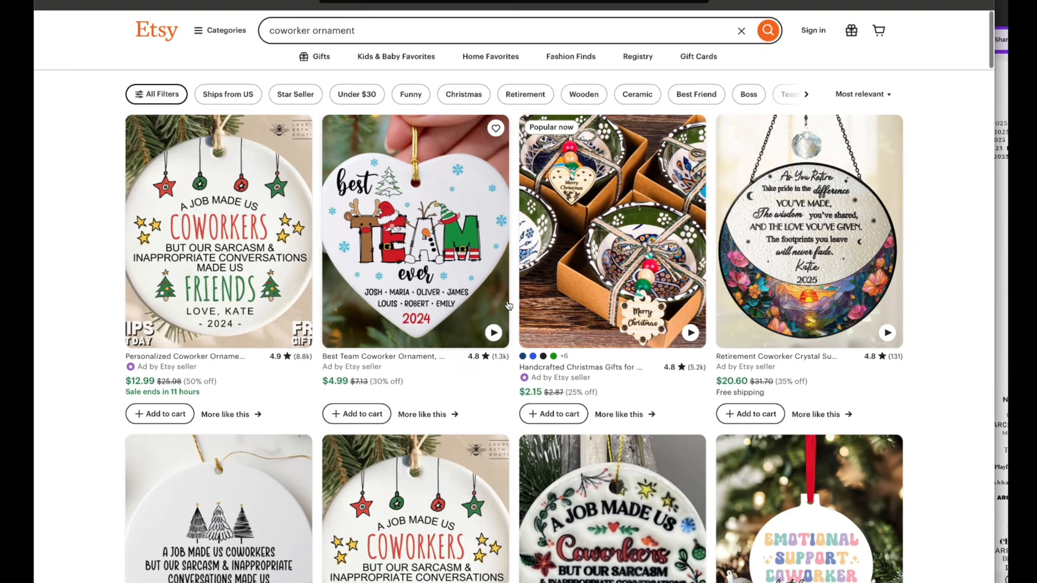
{"action": "scroll", "coordinate": [508, 306], "scroll_direction": "down", "scroll_amount": 3}
{"action": "scroll", "coordinate": [509, 306], "scroll_direction": "down", "scroll_amount": 4}
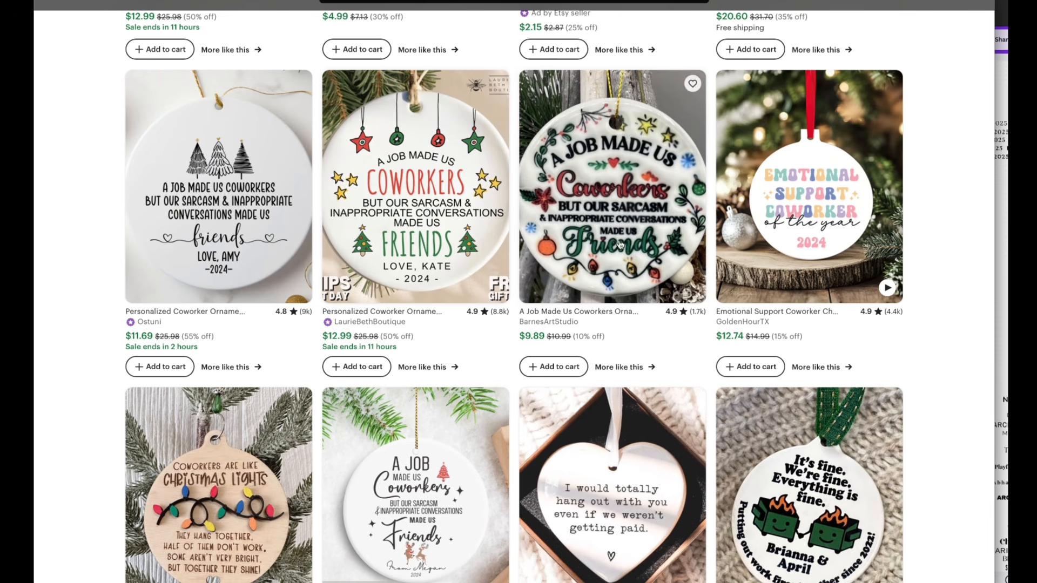
{"action": "scroll", "coordinate": [486, 345], "scroll_direction": "down", "scroll_amount": 1}
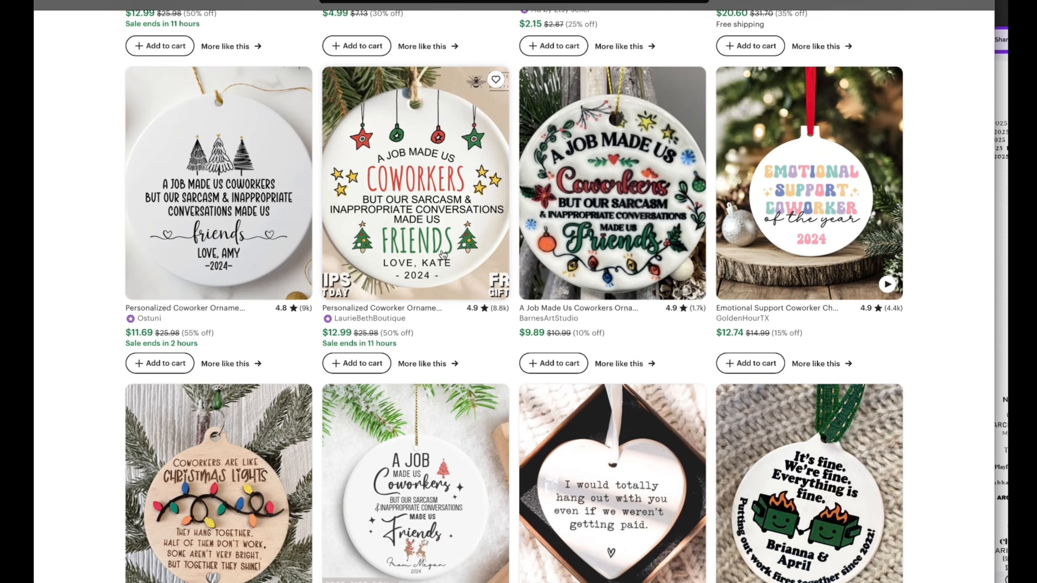
{"action": "scroll", "coordinate": [443, 254], "scroll_direction": "down", "scroll_amount": 1}
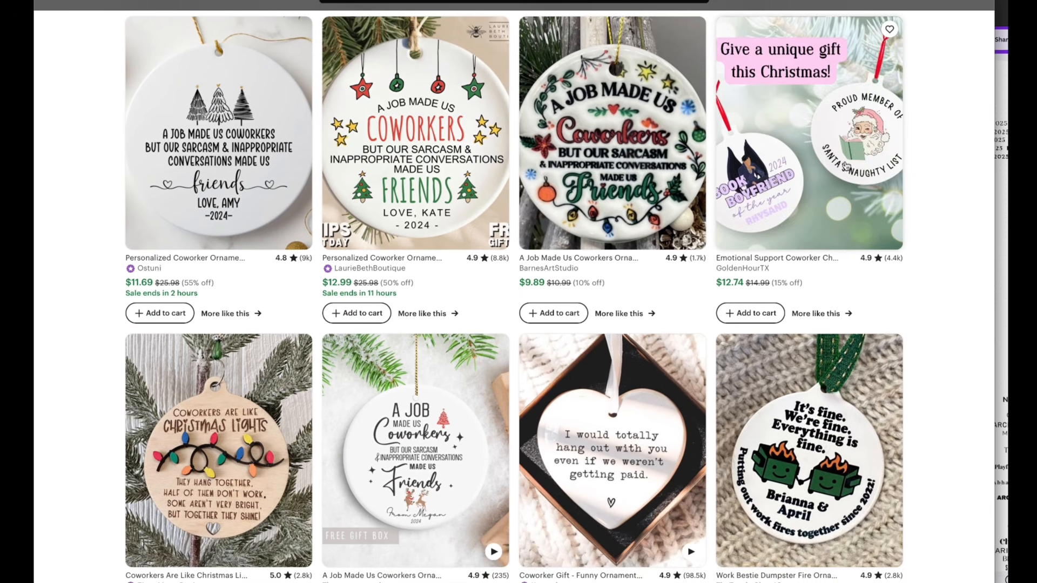
{"action": "scroll", "coordinate": [717, 366], "scroll_direction": "down", "scroll_amount": 4}
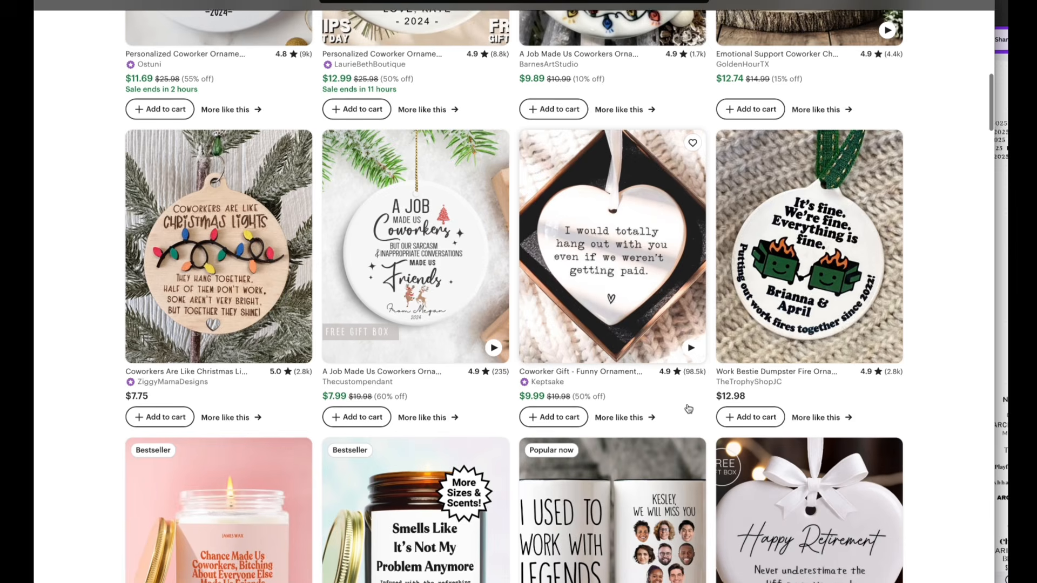
{"action": "scroll", "coordinate": [689, 409], "scroll_direction": "down", "scroll_amount": 15}
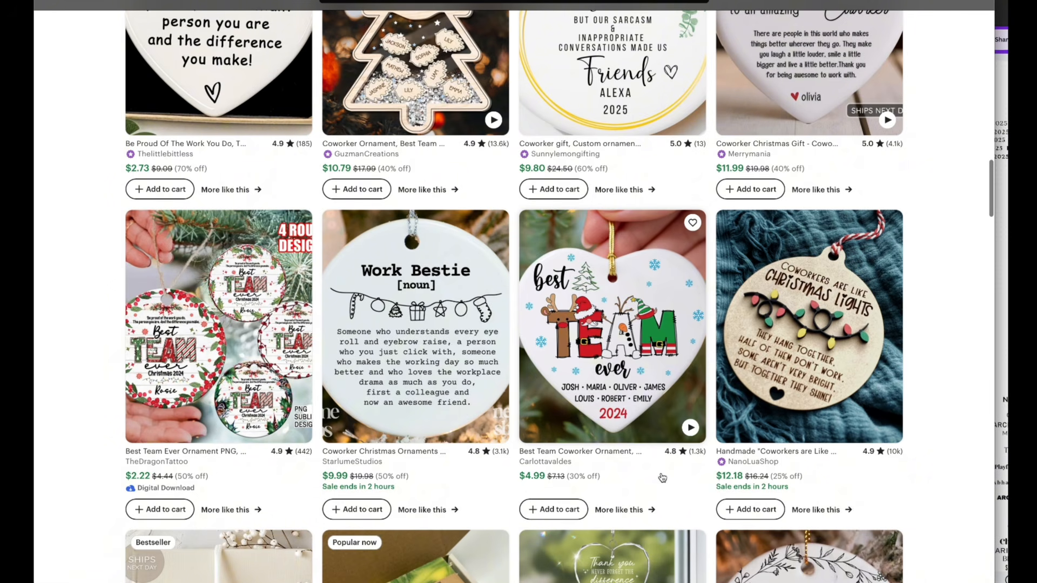
{"action": "scroll", "coordinate": [648, 512], "scroll_direction": "down", "scroll_amount": 15}
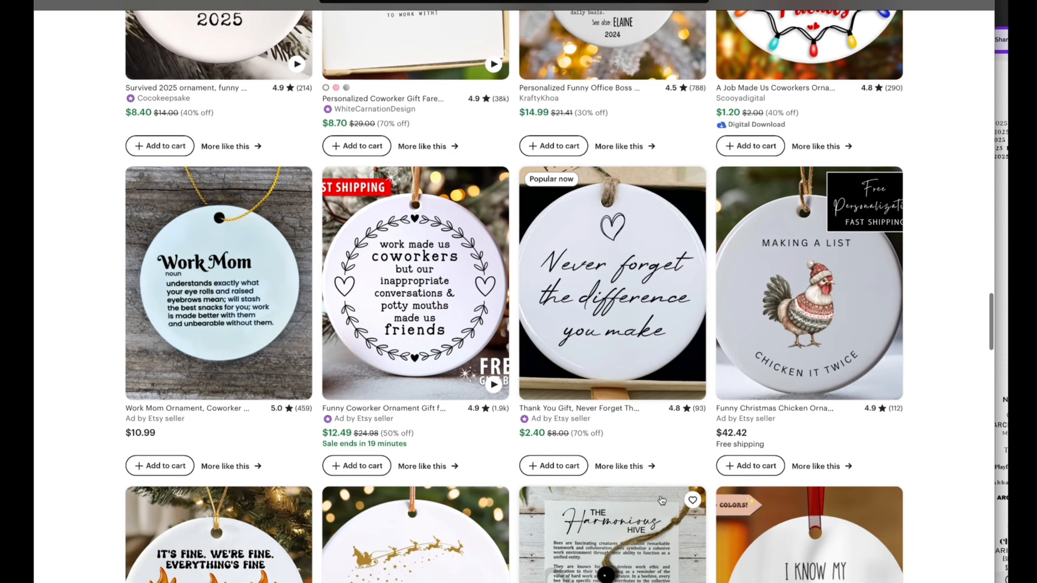
{"action": "scroll", "coordinate": [662, 500], "scroll_direction": "down", "scroll_amount": 3}
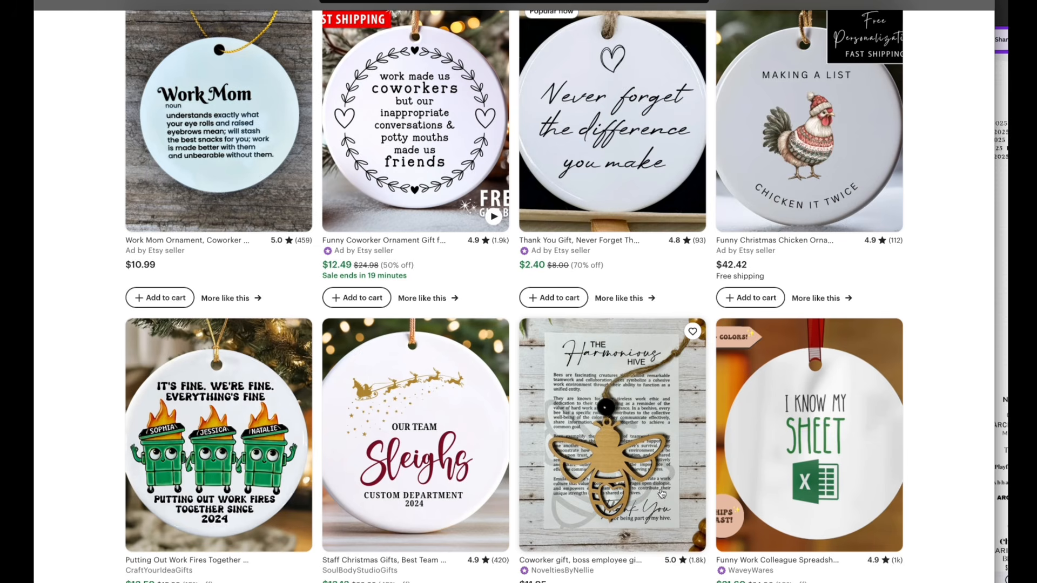
{"action": "scroll", "coordinate": [666, 329], "scroll_direction": "up", "scroll_amount": 20}
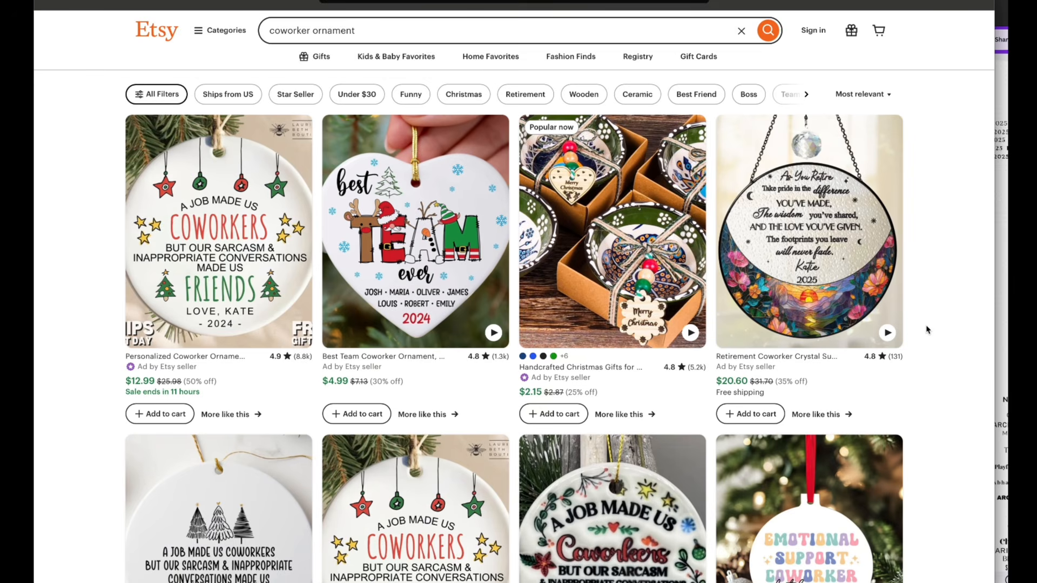
Scroll further through the Etsy coworker ornament listings, then compare them against the Ornaments KDA vision board
{"action": "scroll", "coordinate": [927, 330], "scroll_direction": "down", "scroll_amount": 1}
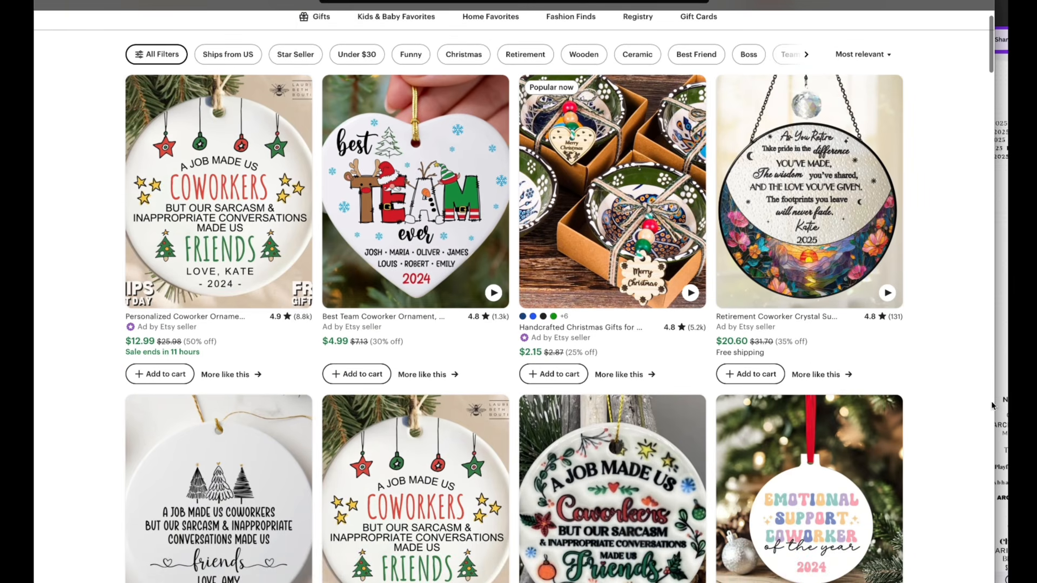
{"action": "scroll", "coordinate": [990, 436], "scroll_direction": "down", "scroll_amount": 1}
{"action": "scroll", "coordinate": [990, 436], "scroll_direction": "down", "scroll_amount": 5}
{"action": "left_click", "coordinate": [1001, 204]}
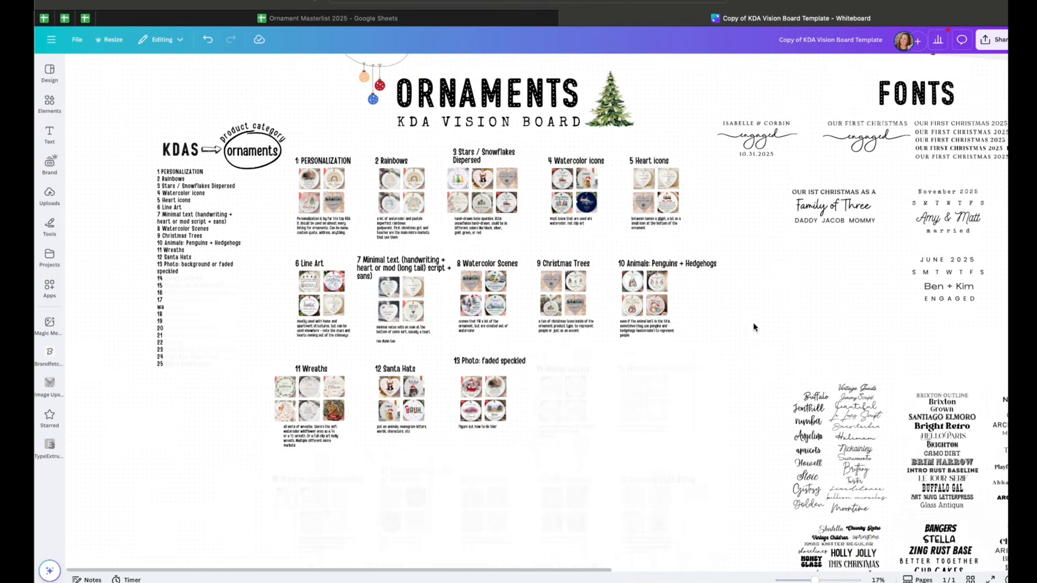
{"action": "scroll", "coordinate": [754, 327], "scroll_direction": "down", "scroll_amount": 1}
{"action": "scroll", "coordinate": [754, 327], "scroll_direction": "up", "scroll_amount": 1}
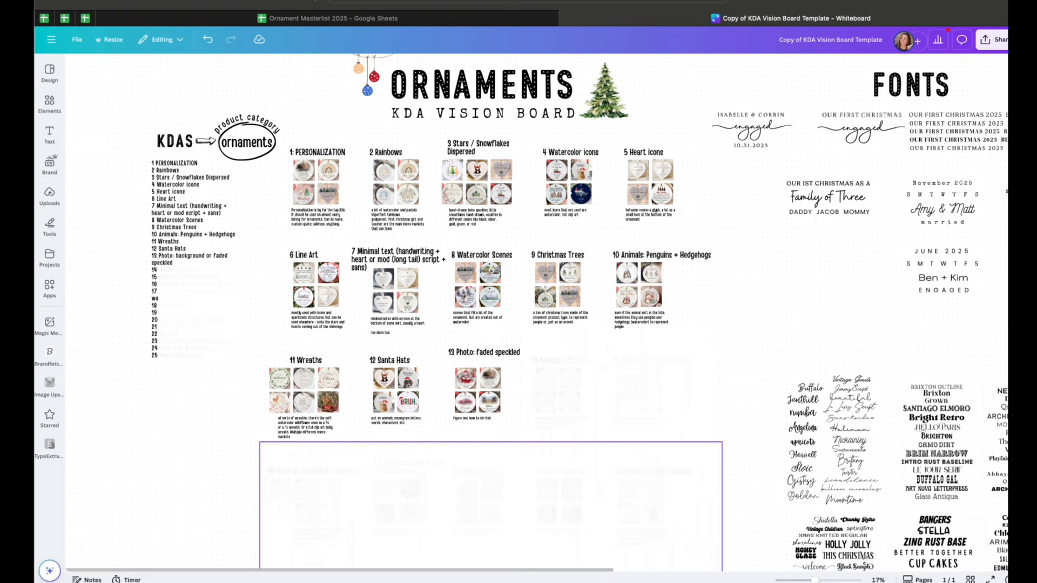
Return to the Etsy coworker ornament results and browse more of the listings
{"action": "left_click", "coordinate": [708, 571]}
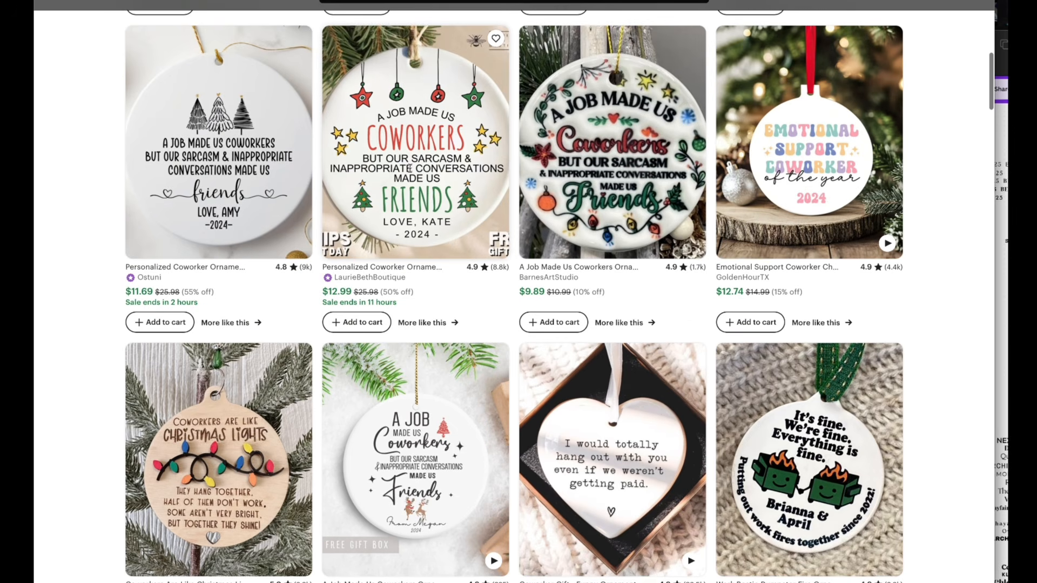
{"action": "scroll", "coordinate": [499, 320], "scroll_direction": "down", "scroll_amount": 1}
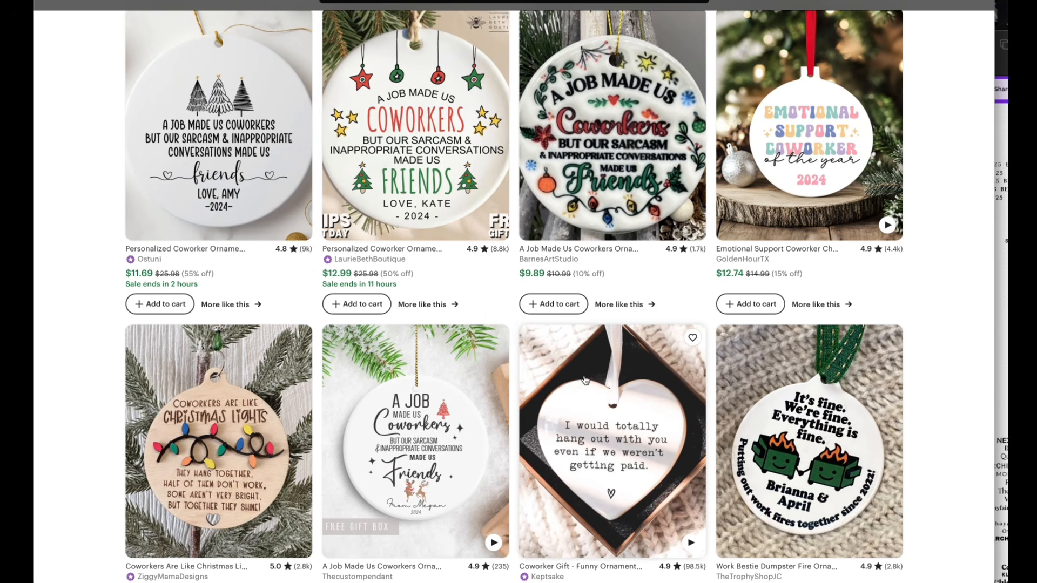
{"action": "scroll", "coordinate": [585, 380], "scroll_direction": "down", "scroll_amount": 1}
{"action": "scroll", "coordinate": [586, 381], "scroll_direction": "down", "scroll_amount": 1}
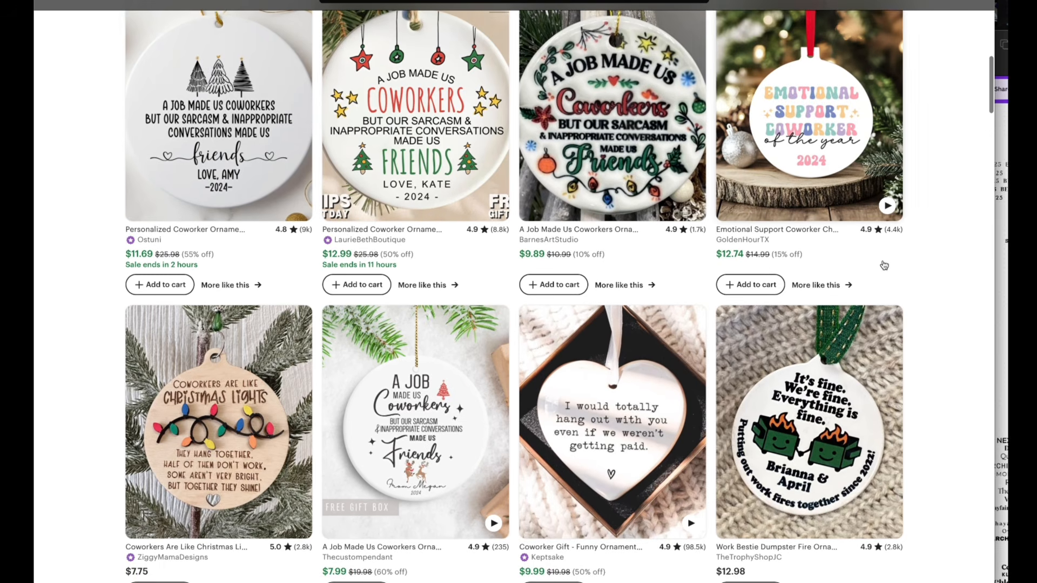
Bring the vision board window forward and review its numbered category sections
{"action": "left_click", "coordinate": [1004, 267]}
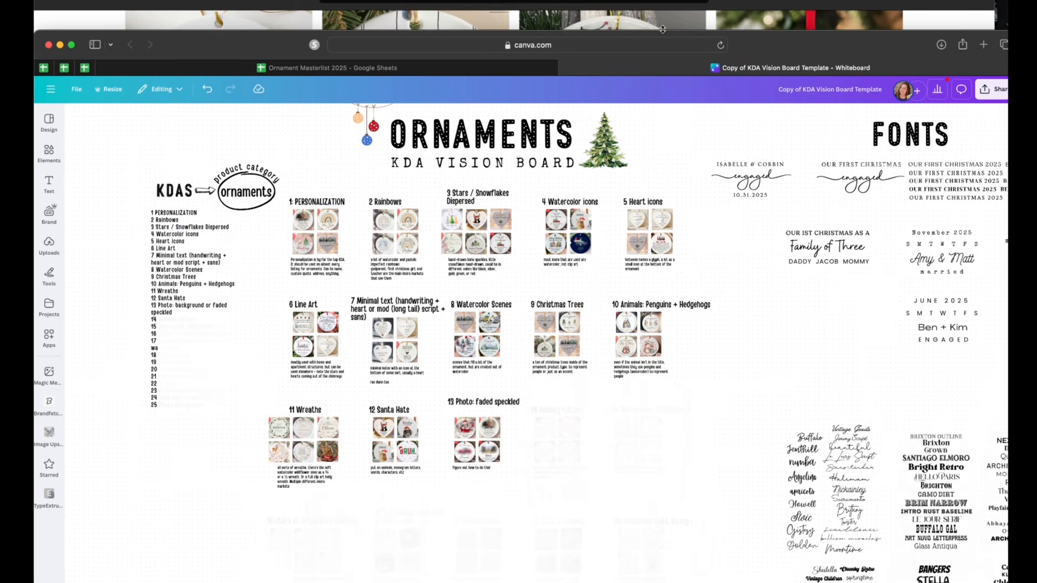
{"action": "left_click_drag", "start_coordinate": [744, 51], "coordinate": [747, 2]}
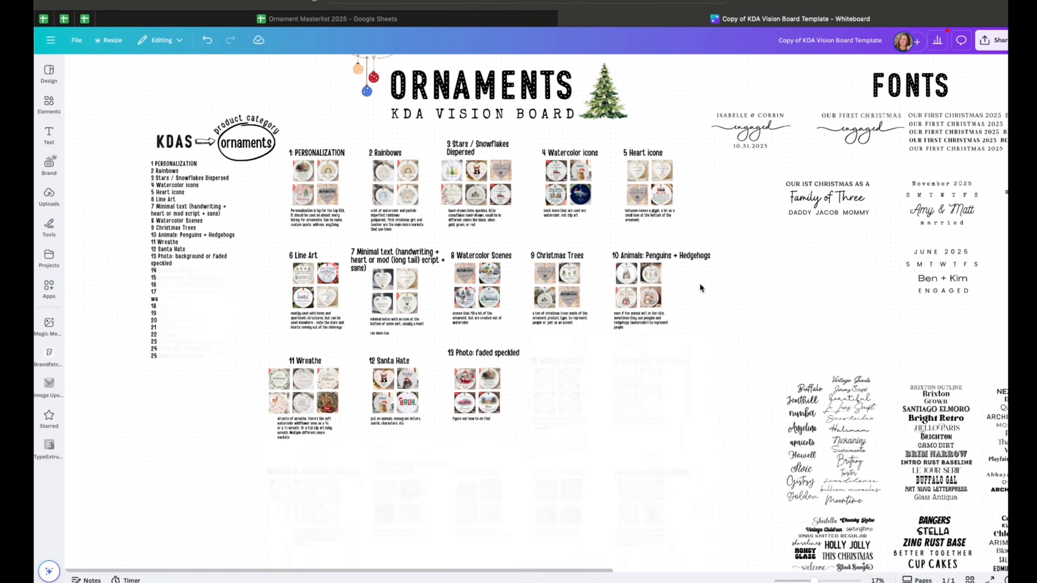
{"action": "scroll", "coordinate": [700, 288], "scroll_direction": "down", "scroll_amount": 2}
{"action": "scroll", "coordinate": [701, 288], "scroll_direction": "up", "scroll_amount": 2}
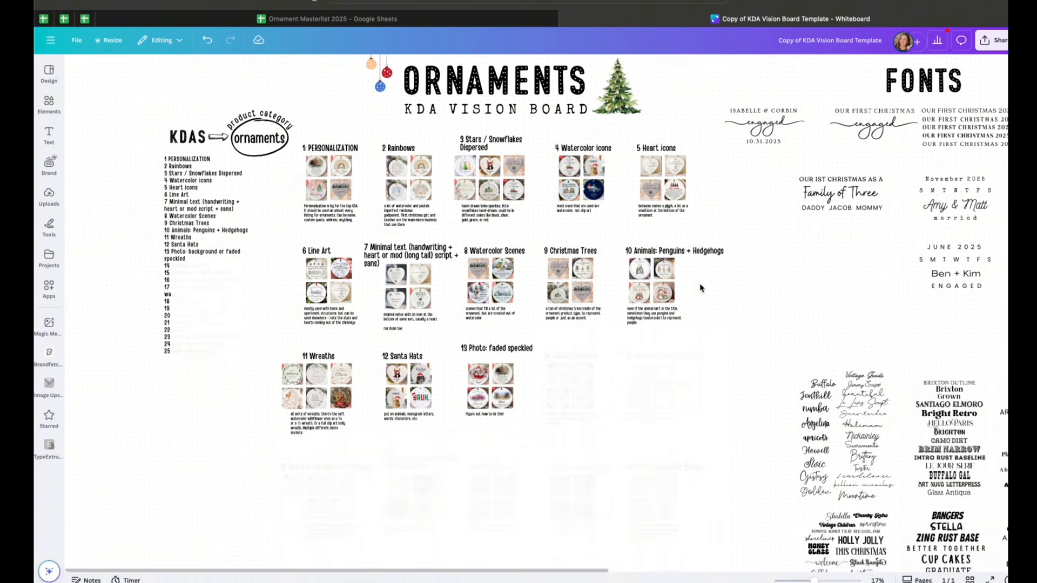
{"action": "scroll", "coordinate": [701, 288], "scroll_direction": "up", "scroll_amount": 1}
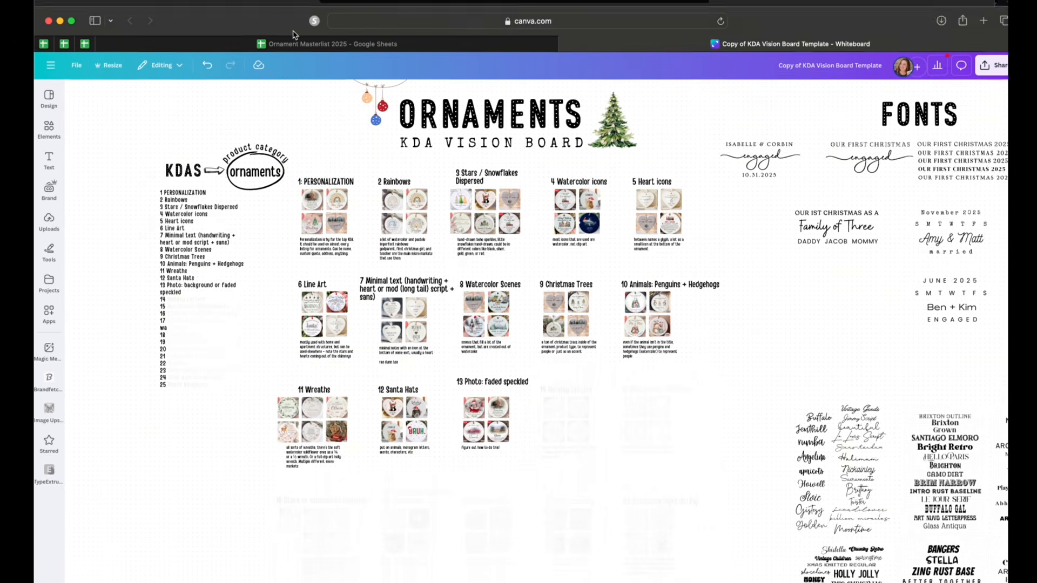
Switch back to the Etsy coworker ornament search and scroll through the listings again
{"action": "left_click_drag", "start_coordinate": [297, 7], "coordinate": [296, 143]}
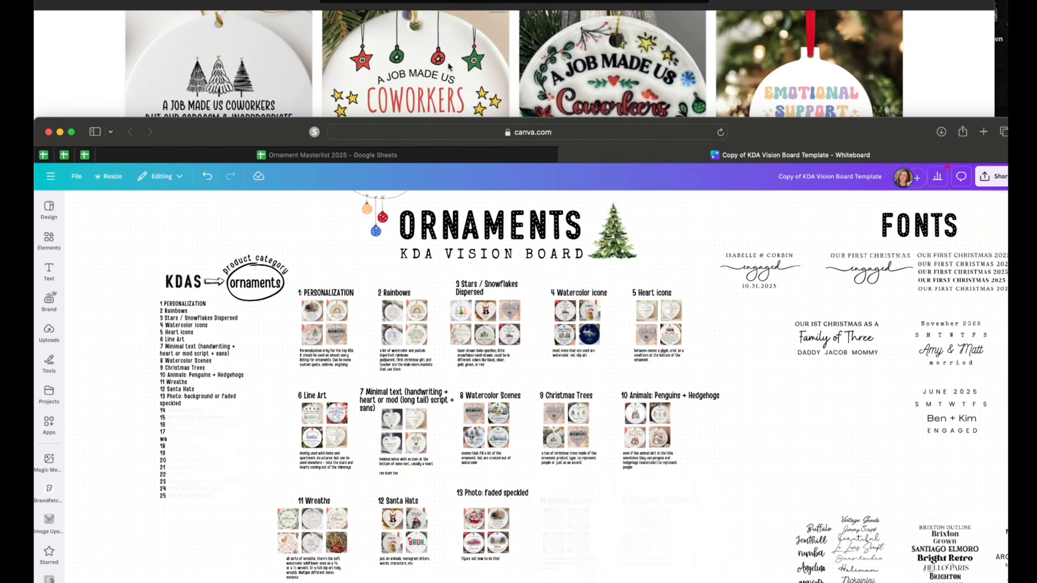
{"action": "left_click", "coordinate": [450, 67]}
{"action": "scroll", "coordinate": [447, 92], "scroll_direction": "up", "scroll_amount": 1}
{"action": "scroll", "coordinate": [440, 131], "scroll_direction": "down", "scroll_amount": 2}
{"action": "scroll", "coordinate": [430, 260], "scroll_direction": "down", "scroll_amount": 10}
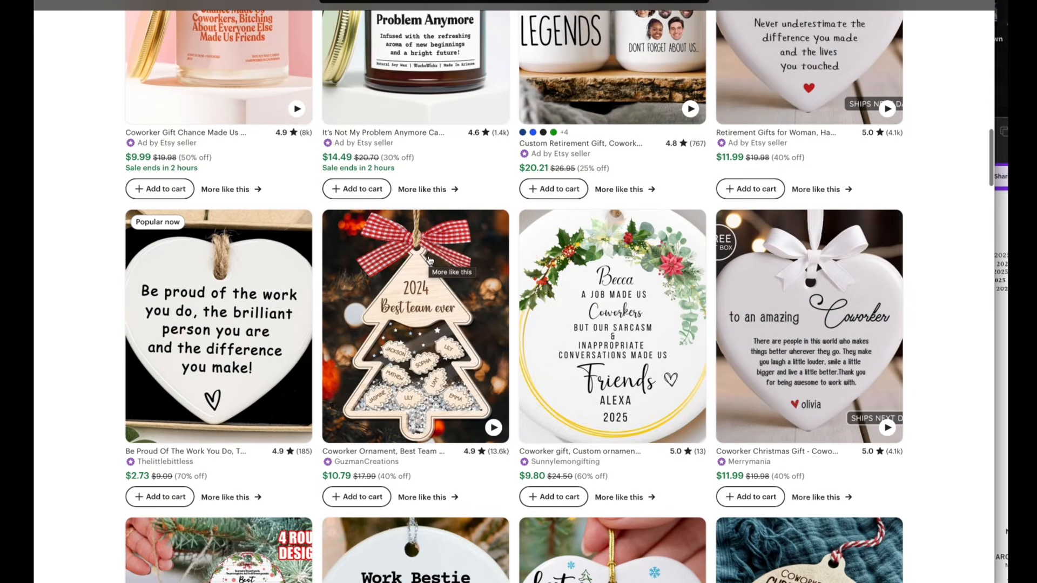
{"action": "scroll", "coordinate": [430, 261], "scroll_direction": "down", "scroll_amount": 4}
{"action": "scroll", "coordinate": [431, 261], "scroll_direction": "down", "scroll_amount": 10}
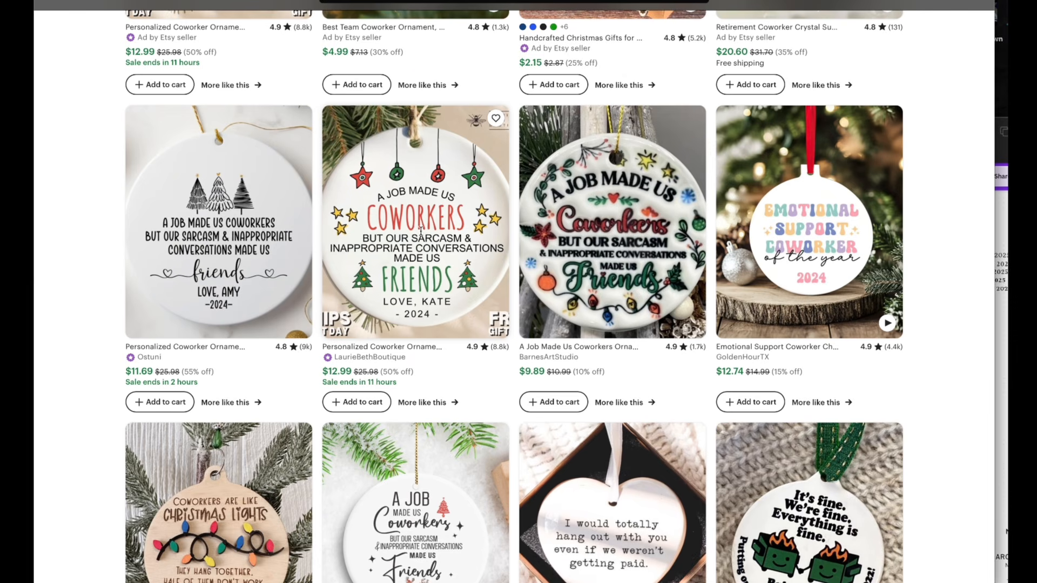
{"action": "scroll", "coordinate": [421, 231], "scroll_direction": "down", "scroll_amount": 1}
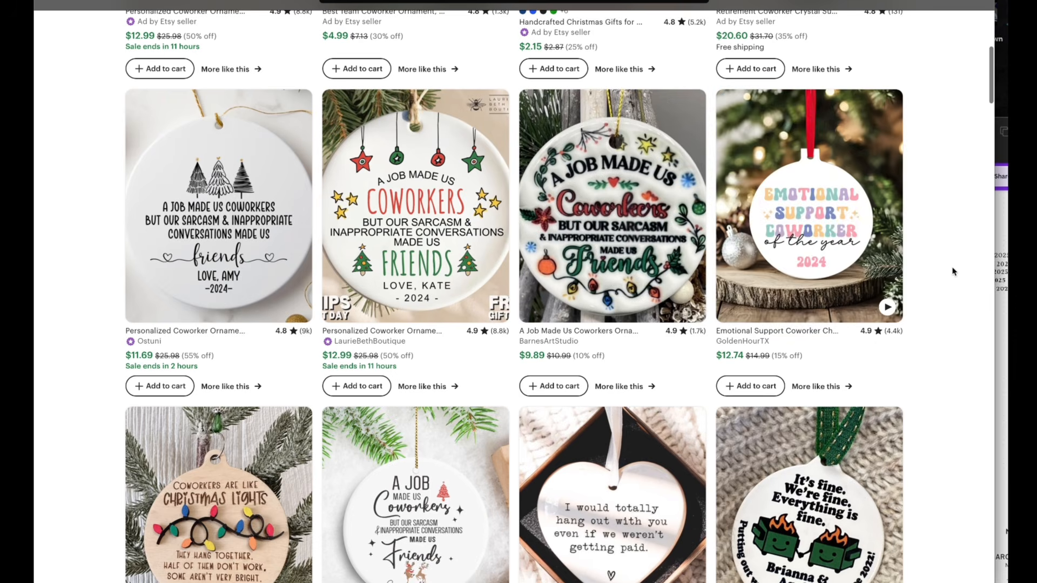
{"action": "scroll", "coordinate": [954, 271], "scroll_direction": "down", "scroll_amount": 2}
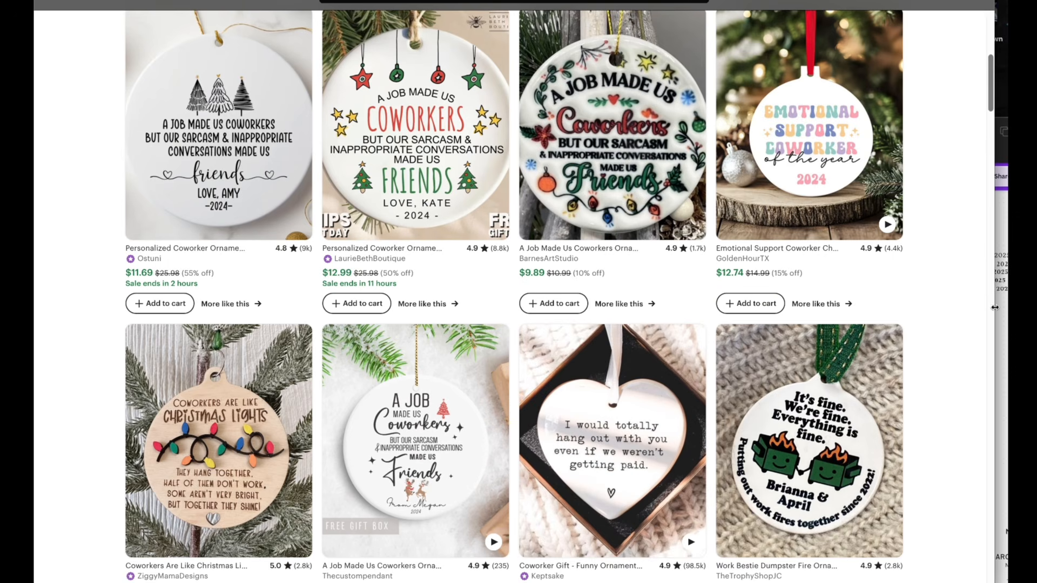
Maximize the vision board window and review the grid of category sections
{"action": "left_click", "coordinate": [1005, 247]}
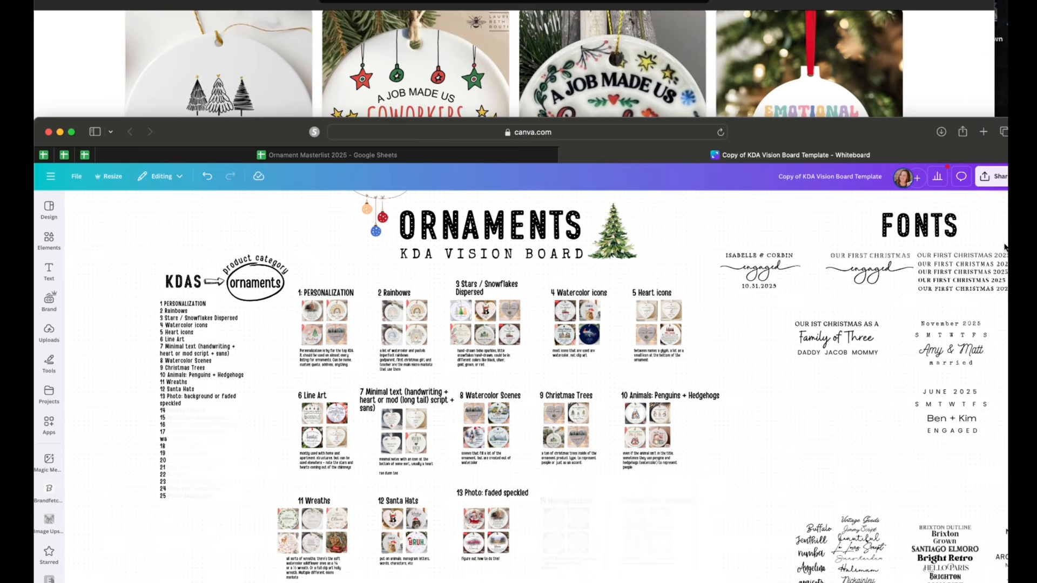
{"action": "double_click", "coordinate": [868, 140]}
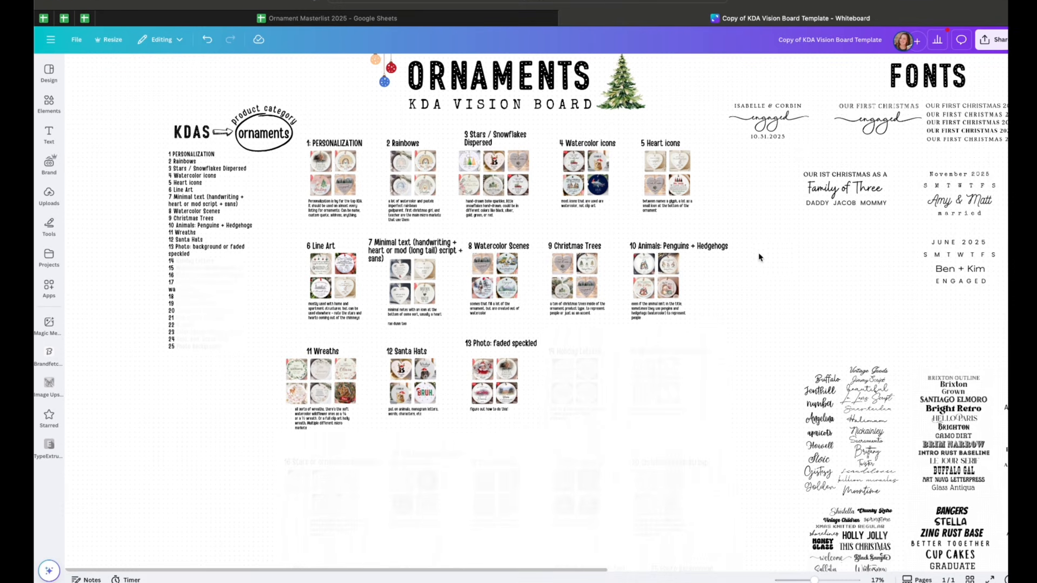
{"action": "scroll", "coordinate": [757, 253], "scroll_direction": "down", "scroll_amount": 1}
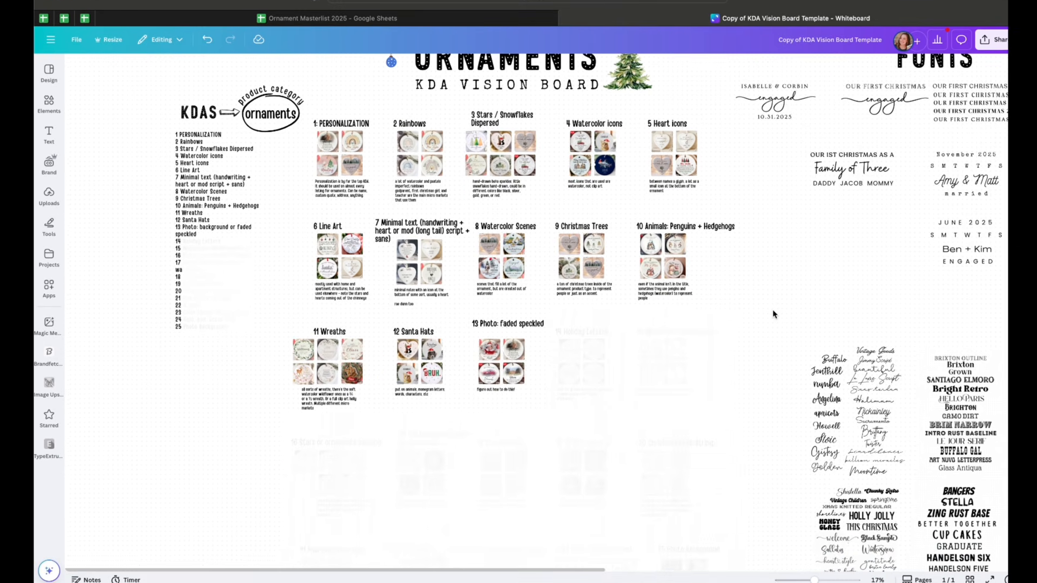
{"action": "scroll", "coordinate": [774, 314], "scroll_direction": "up", "scroll_amount": 1}
{"action": "scroll", "coordinate": [432, 399], "scroll_direction": "down", "scroll_amount": 2}
{"action": "scroll", "coordinate": [605, 411], "scroll_direction": "up", "scroll_amount": 2}
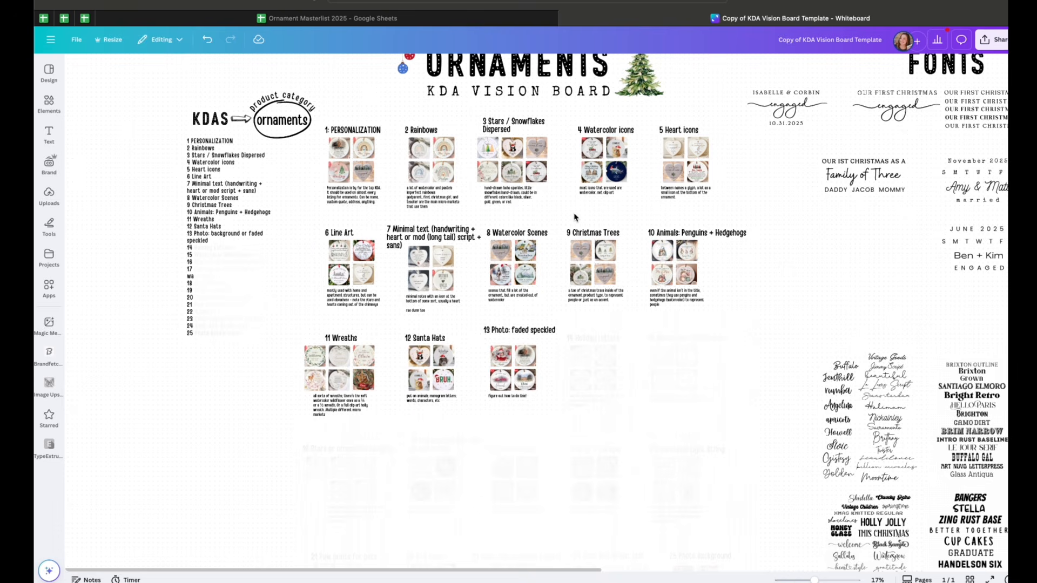
Compare the Etsy listings with the vision board, panning across the numbered category sections and empty slots
{"action": "left_click_drag", "start_coordinate": [805, 2], "coordinate": [798, 199]}
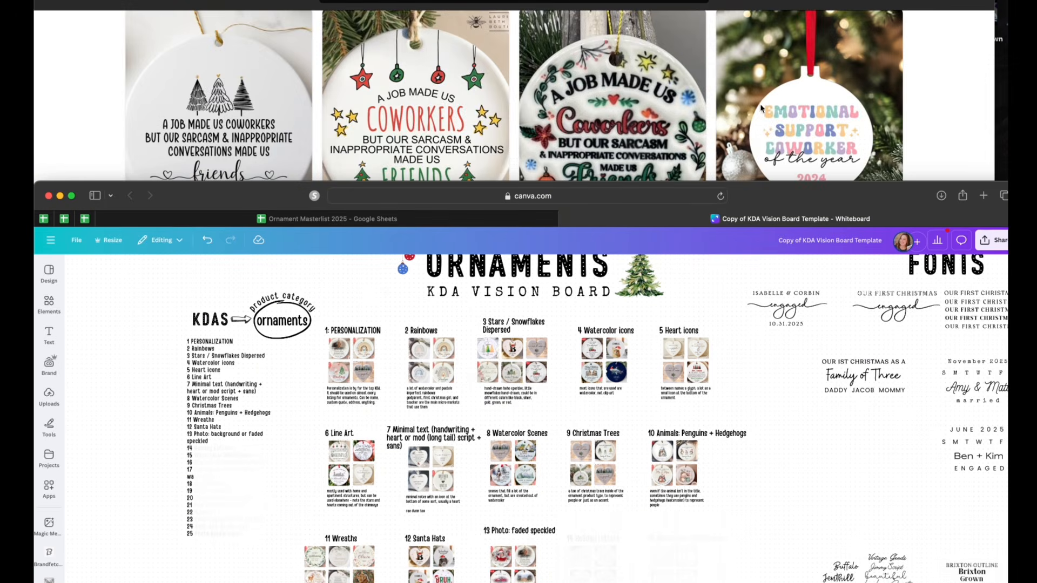
{"action": "left_click", "coordinate": [762, 111]}
{"action": "scroll", "coordinate": [729, 371], "scroll_direction": "down", "scroll_amount": 1}
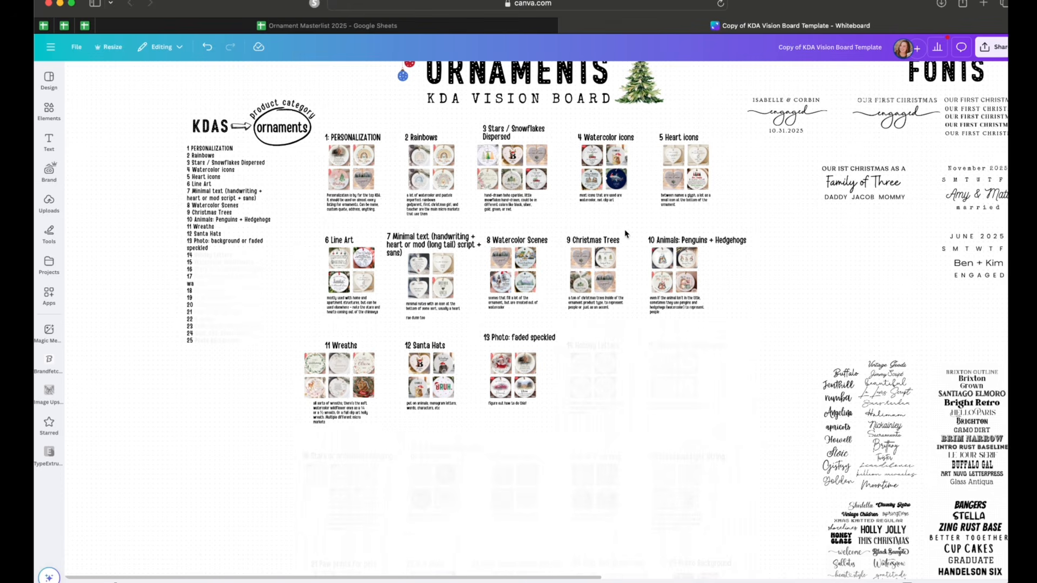
{"action": "scroll", "coordinate": [626, 216], "scroll_direction": "up", "scroll_amount": 1}
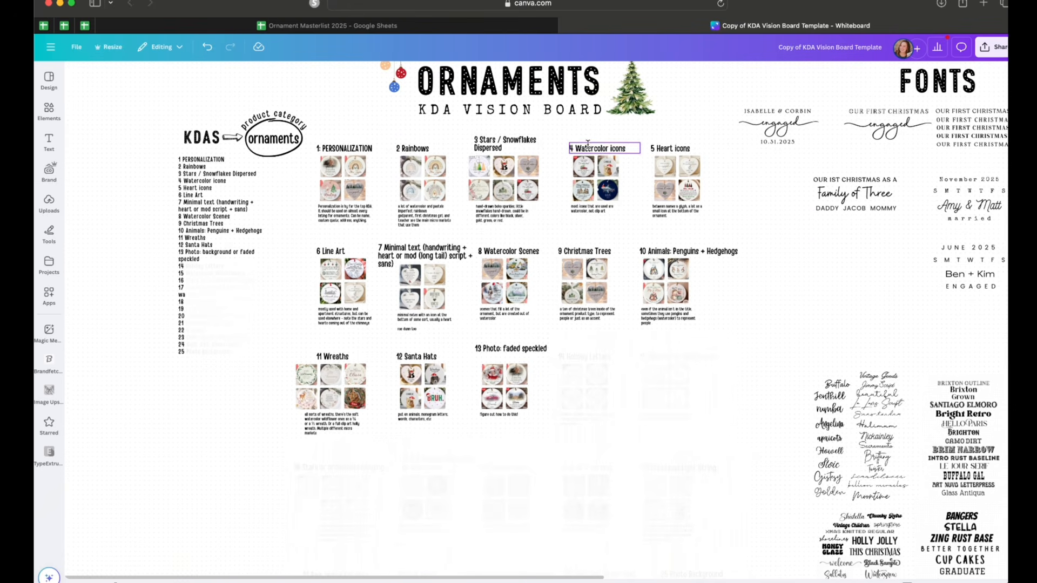
{"action": "scroll", "coordinate": [422, 166], "scroll_direction": "right", "scroll_amount": 1}
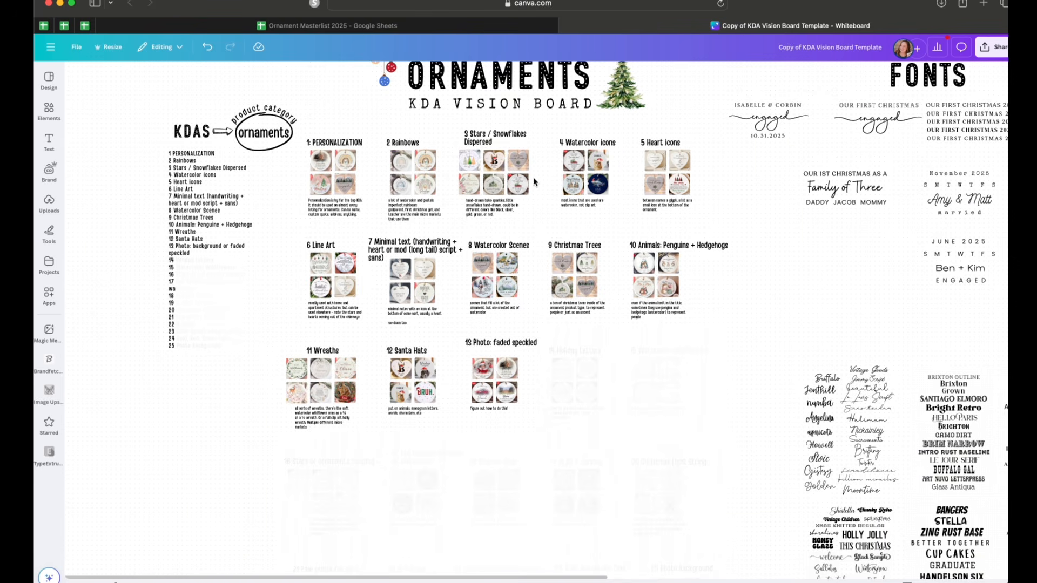
{"action": "scroll", "coordinate": [667, 254], "scroll_direction": "down", "scroll_amount": 3}
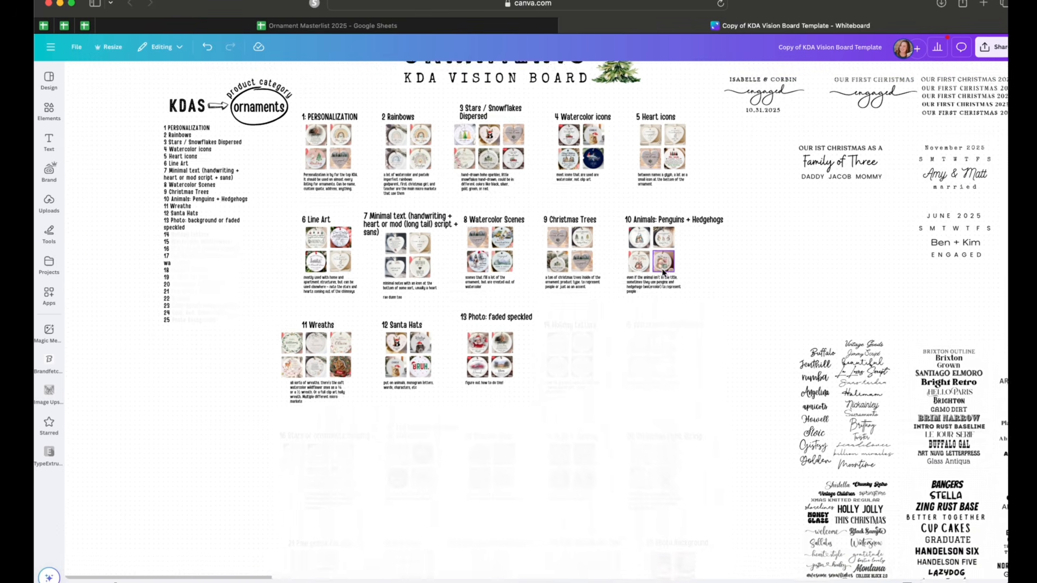
{"action": "scroll", "coordinate": [664, 273], "scroll_direction": "down", "scroll_amount": 5}
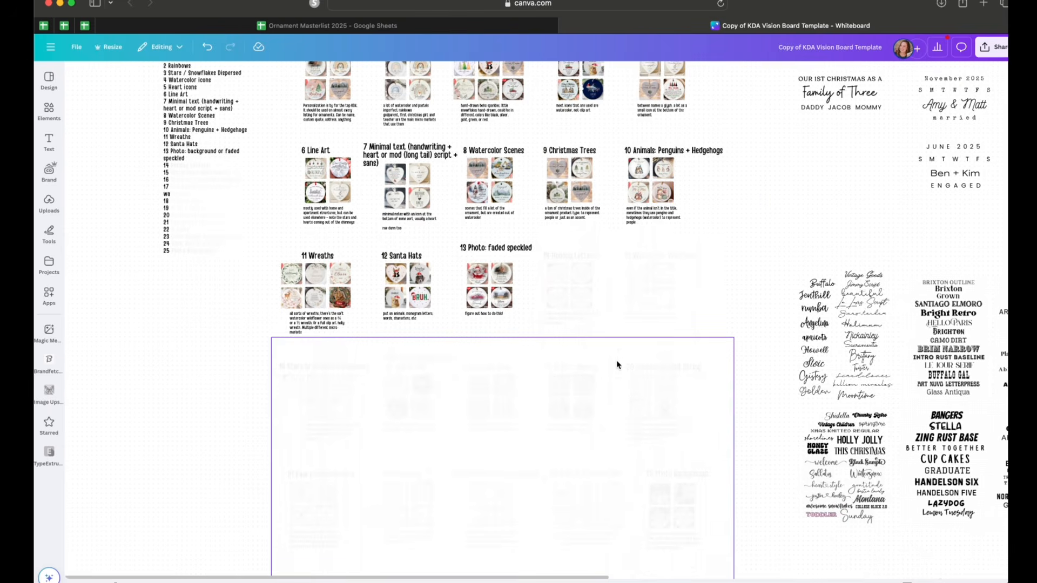
{"action": "scroll", "coordinate": [618, 364], "scroll_direction": "down", "scroll_amount": 1}
{"action": "scroll", "coordinate": [618, 364], "scroll_direction": "up", "scroll_amount": 8}
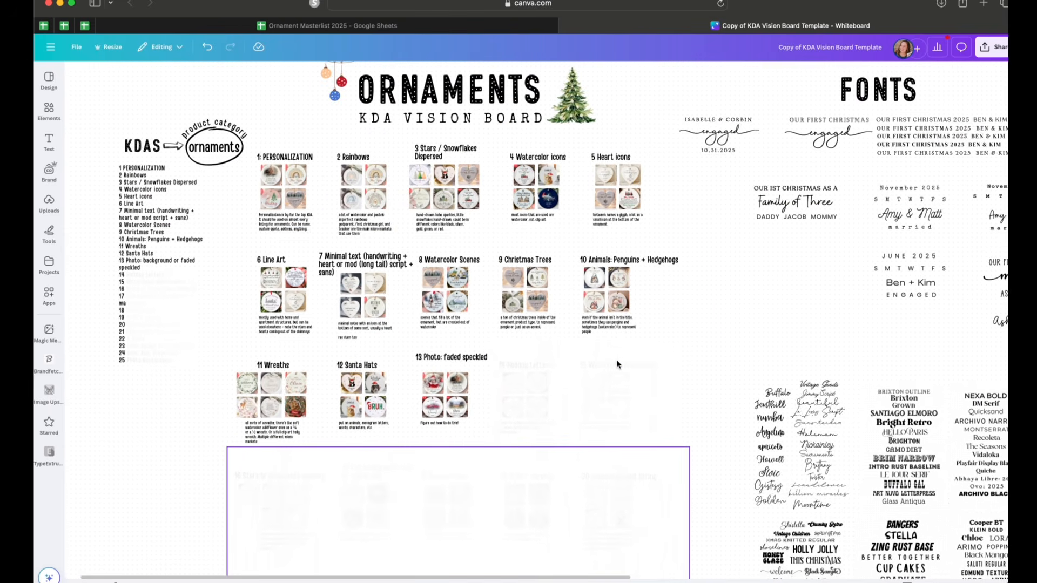
{"action": "scroll", "coordinate": [617, 364], "scroll_direction": "up", "scroll_amount": 1}
{"action": "scroll", "coordinate": [618, 364], "scroll_direction": "down", "scroll_amount": 1}
{"action": "scroll", "coordinate": [618, 363], "scroll_direction": "down", "scroll_amount": 1}
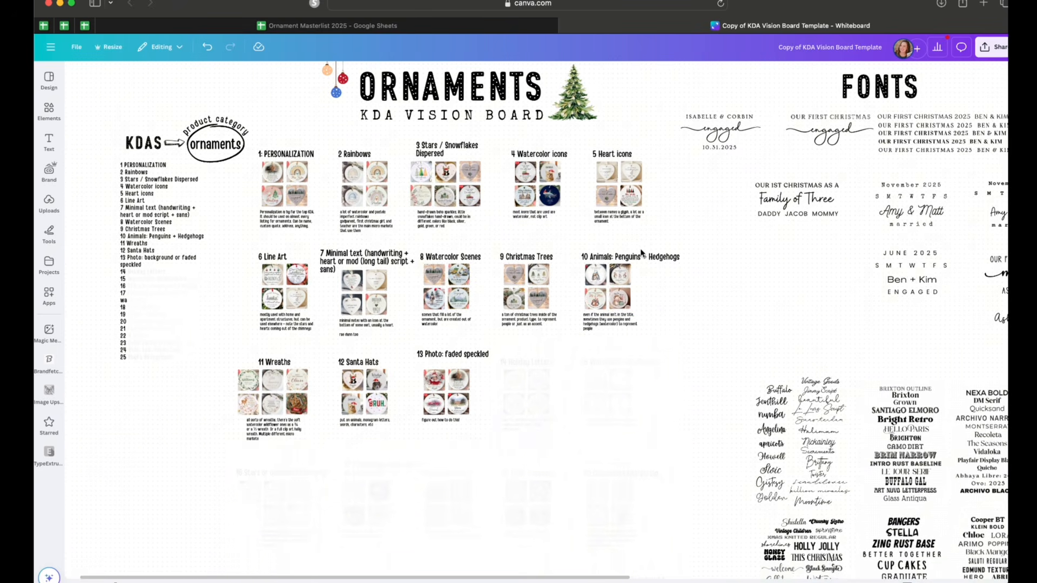
{"action": "scroll", "coordinate": [642, 253], "scroll_direction": "down", "scroll_amount": 3}
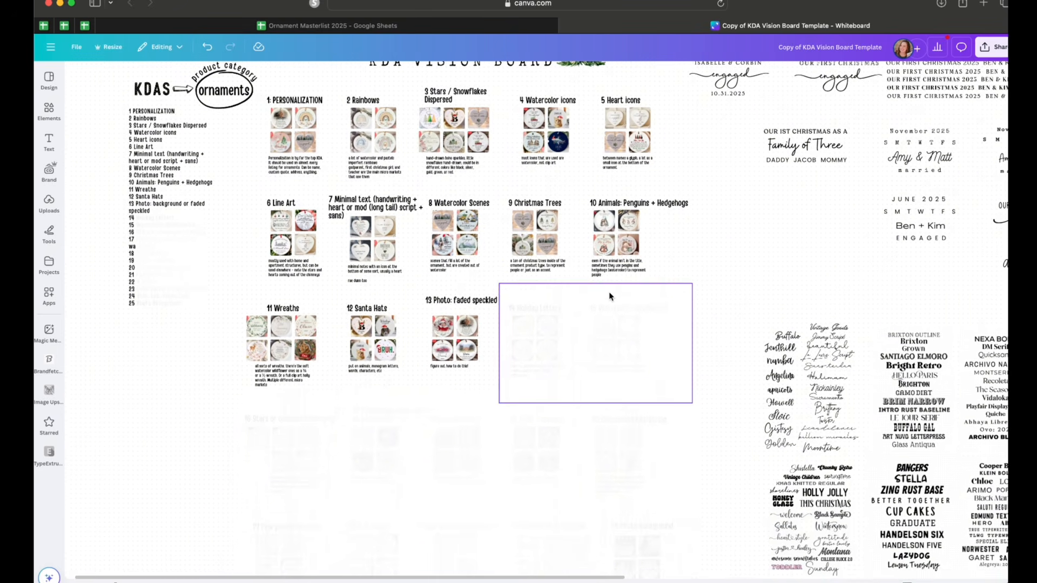
{"action": "scroll", "coordinate": [609, 295], "scroll_direction": "up", "scroll_amount": 3}
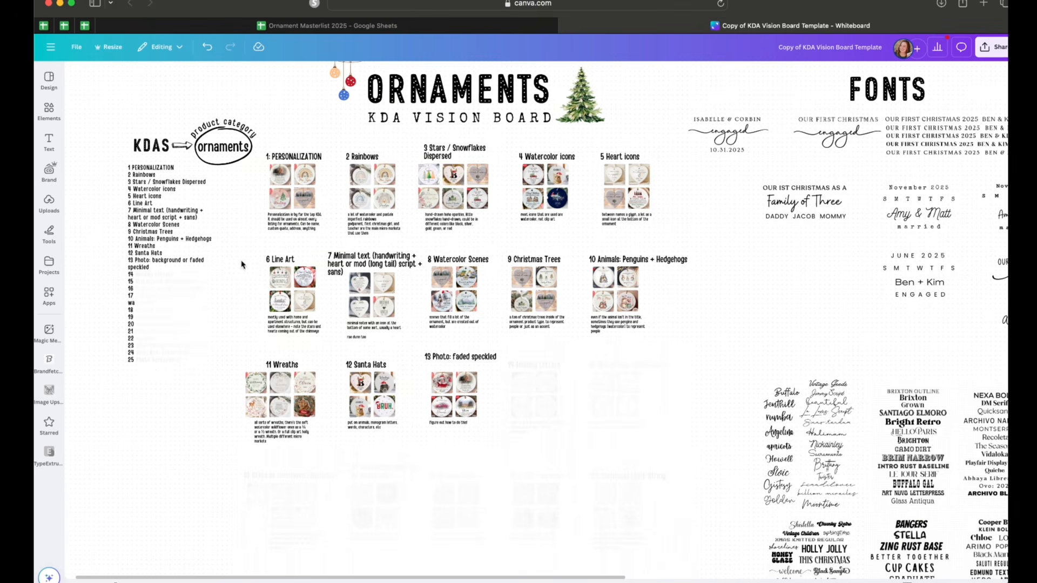
Examine the Elements and Formats sections further down the board
{"action": "scroll", "coordinate": [242, 265], "scroll_direction": "down", "scroll_amount": 7}
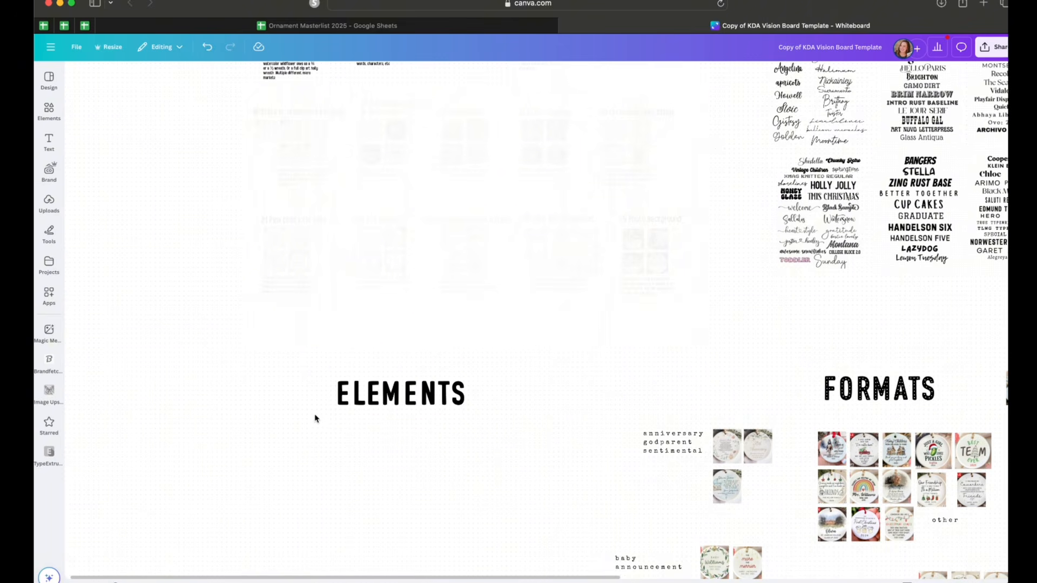
{"action": "scroll", "coordinate": [302, 468], "scroll_direction": "down", "scroll_amount": 4}
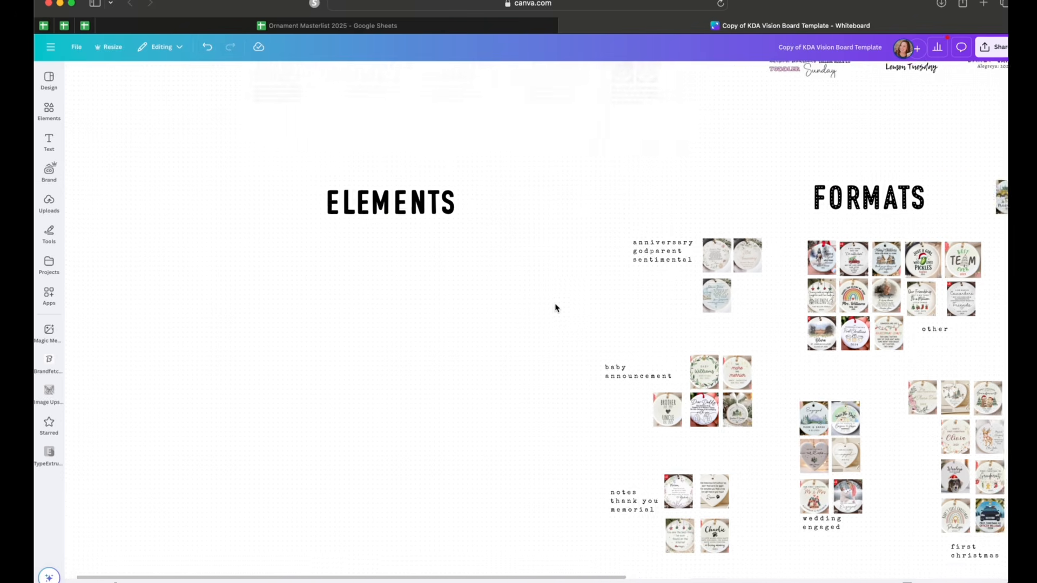
{"action": "scroll", "coordinate": [555, 308], "scroll_direction": "up", "scroll_amount": 8}
{"action": "scroll", "coordinate": [660, 449], "scroll_direction": "up", "scroll_amount": 2}
Pan across the board to examine the Fonts section's sample text layouts
{"action": "scroll", "coordinate": [660, 448], "scroll_direction": "left", "scroll_amount": 2}
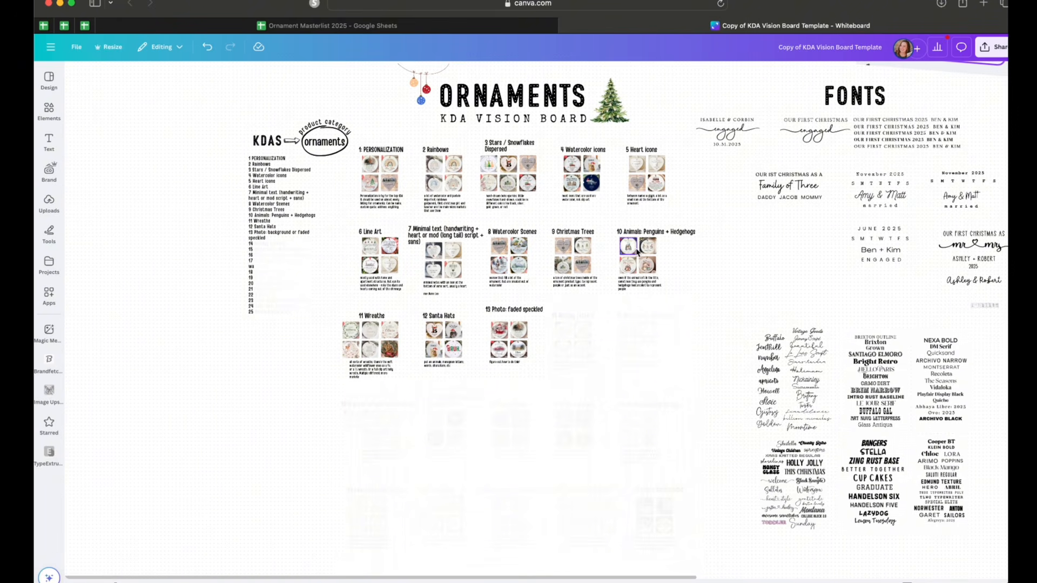
{"action": "scroll", "coordinate": [692, 335], "scroll_direction": "right", "scroll_amount": 8}
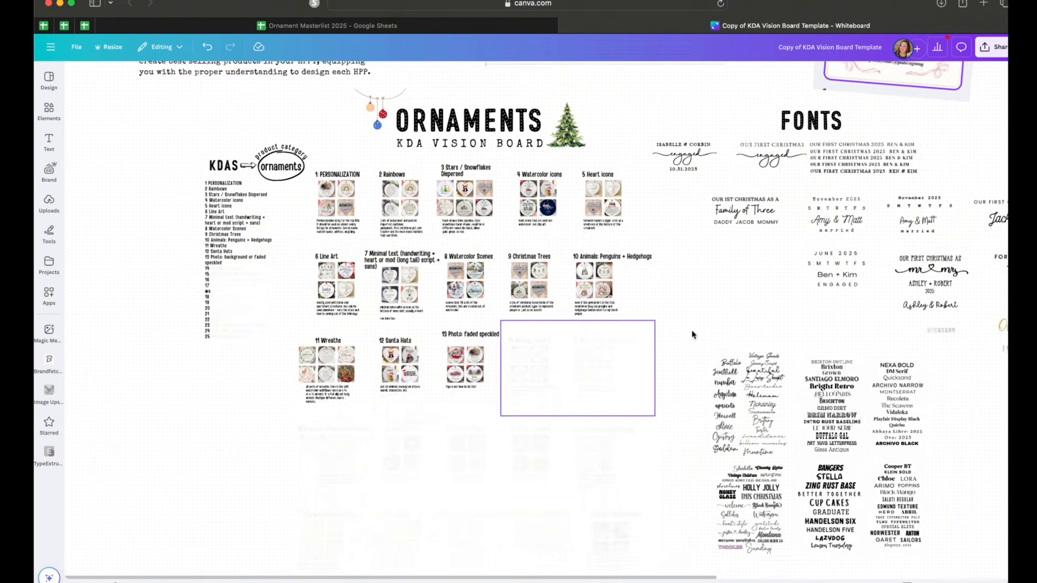
{"action": "scroll", "coordinate": [692, 334], "scroll_direction": "right", "scroll_amount": 6}
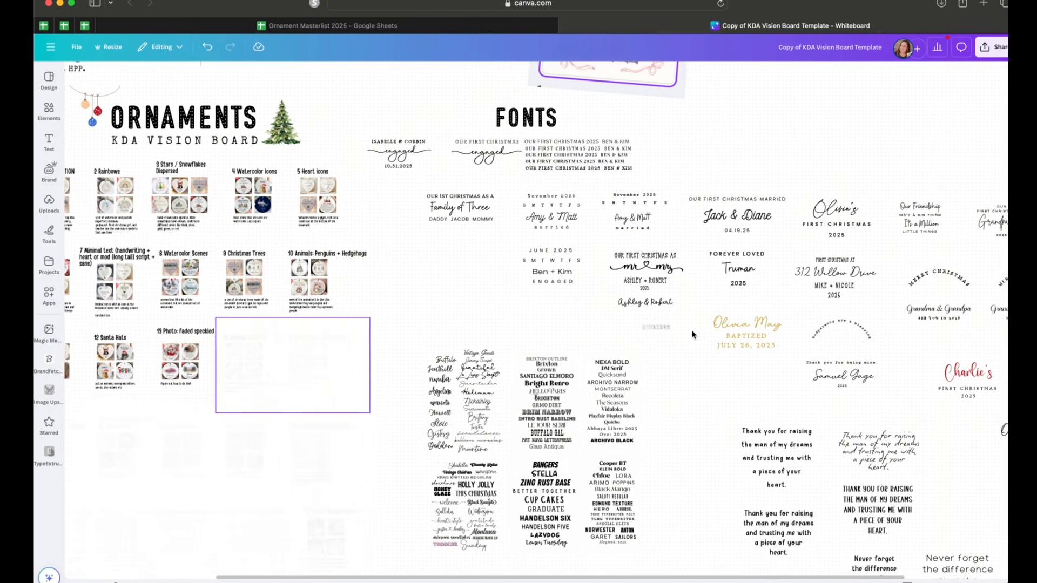
{"action": "scroll", "coordinate": [692, 334], "scroll_direction": "right", "scroll_amount": 3}
{"action": "scroll", "coordinate": [675, 330], "scroll_direction": "down", "scroll_amount": 2}
{"action": "scroll", "coordinate": [585, 309], "scroll_direction": "up", "scroll_amount": 1}
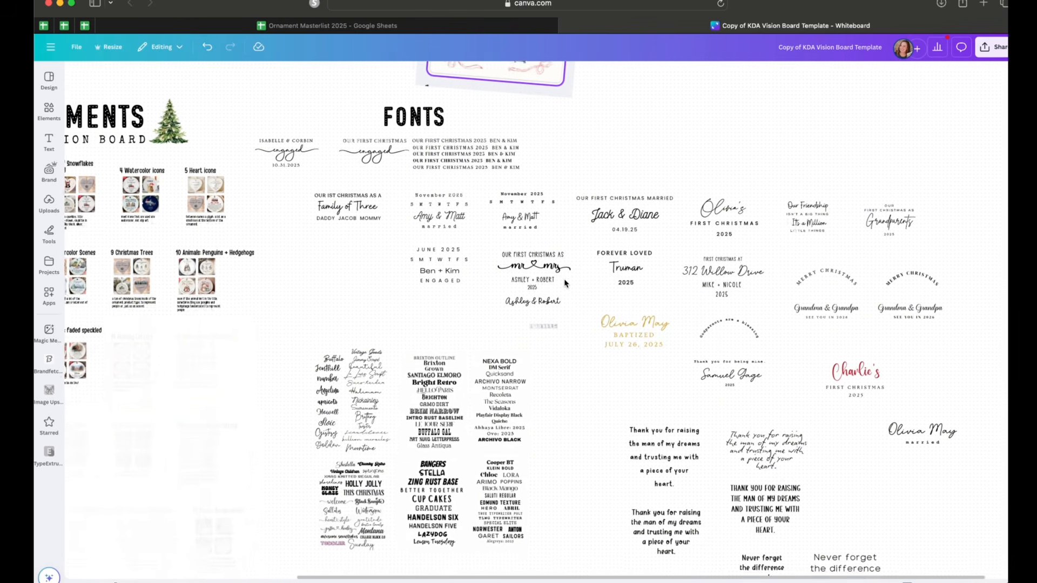
Examine the 100 Fonts for Christmas Ornaments guide pages alongside the Fonts section's sample layouts
{"action": "scroll", "coordinate": [389, 268], "scroll_direction": "up", "scroll_amount": 8}
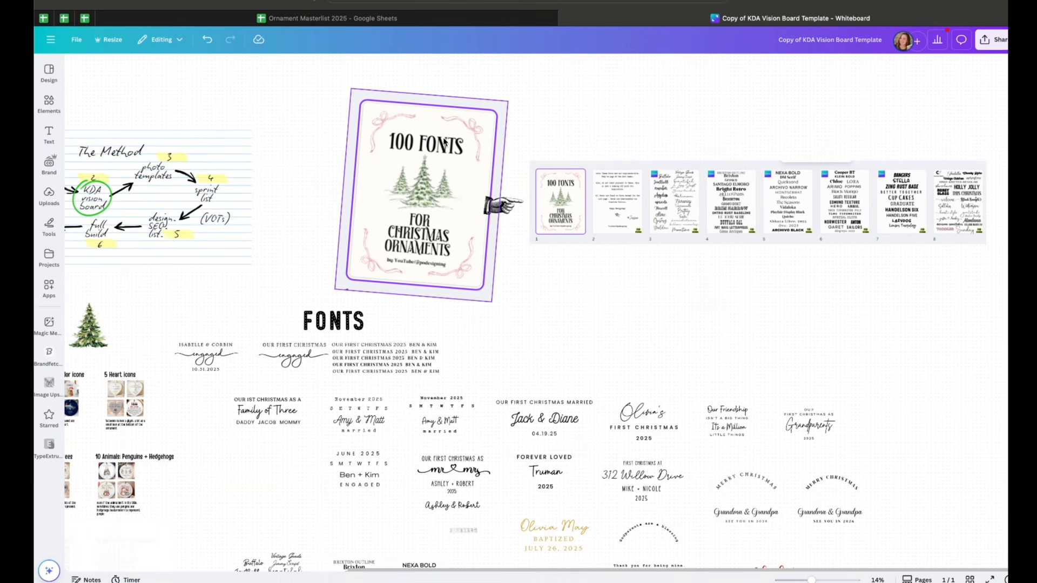
{"action": "left_click", "coordinate": [441, 178]}
{"action": "scroll", "coordinate": [646, 228], "scroll_direction": "right", "scroll_amount": 2}
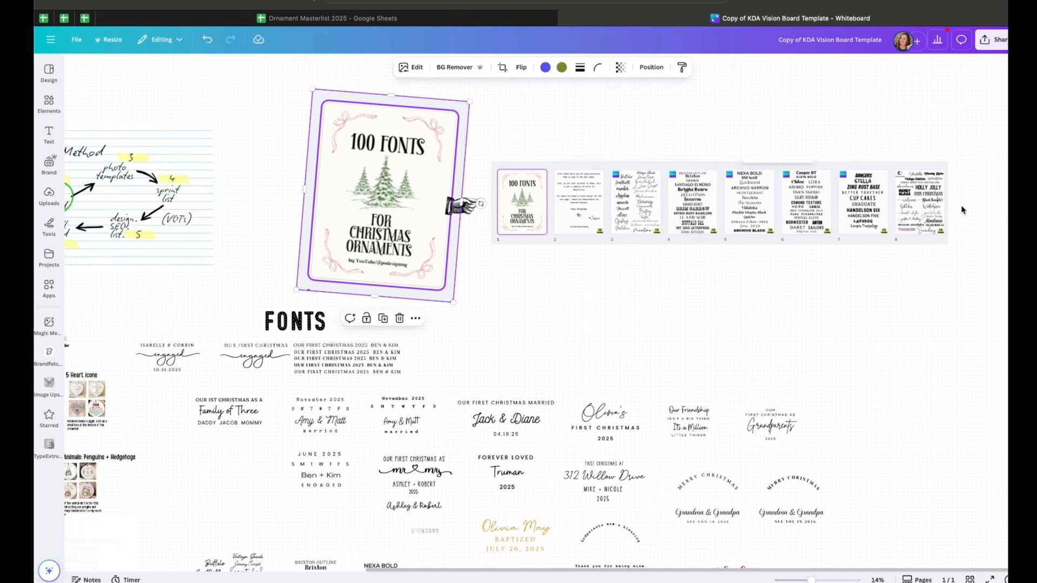
{"action": "scroll", "coordinate": [473, 274], "scroll_direction": "down", "scroll_amount": 2}
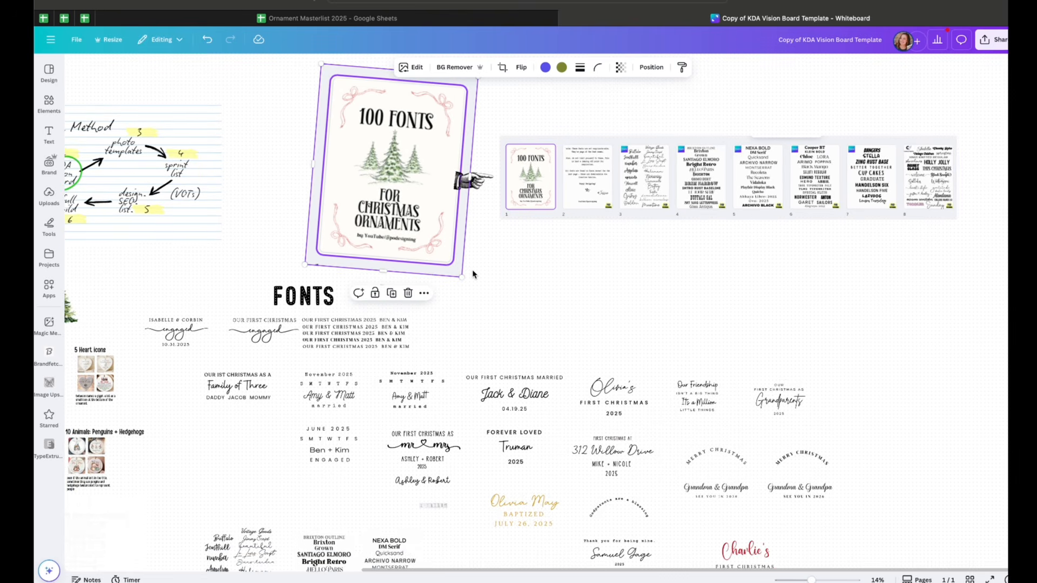
{"action": "scroll", "coordinate": [473, 274], "scroll_direction": "down", "scroll_amount": 10}
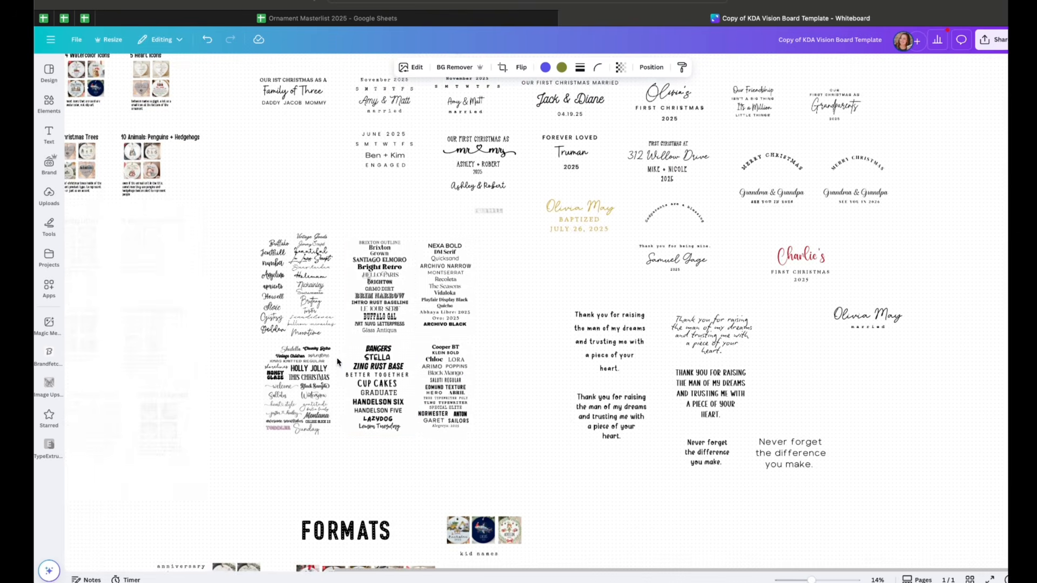
{"action": "left_click_drag", "start_coordinate": [813, 580], "coordinate": [816, 581]}
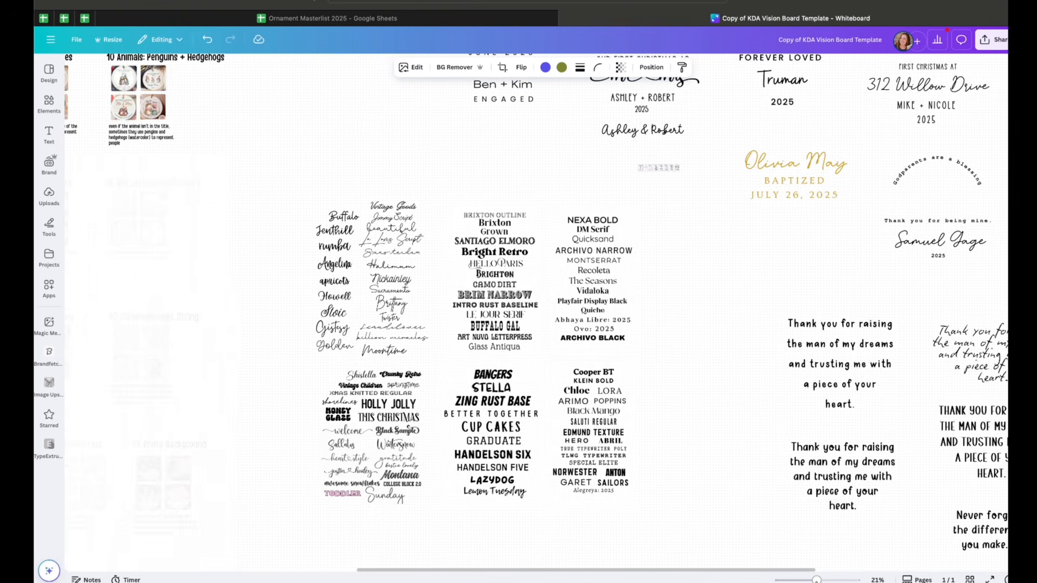
{"action": "scroll", "coordinate": [699, 327], "scroll_direction": "down", "scroll_amount": 2}
{"action": "scroll", "coordinate": [699, 326], "scroll_direction": "up", "scroll_amount": 4}
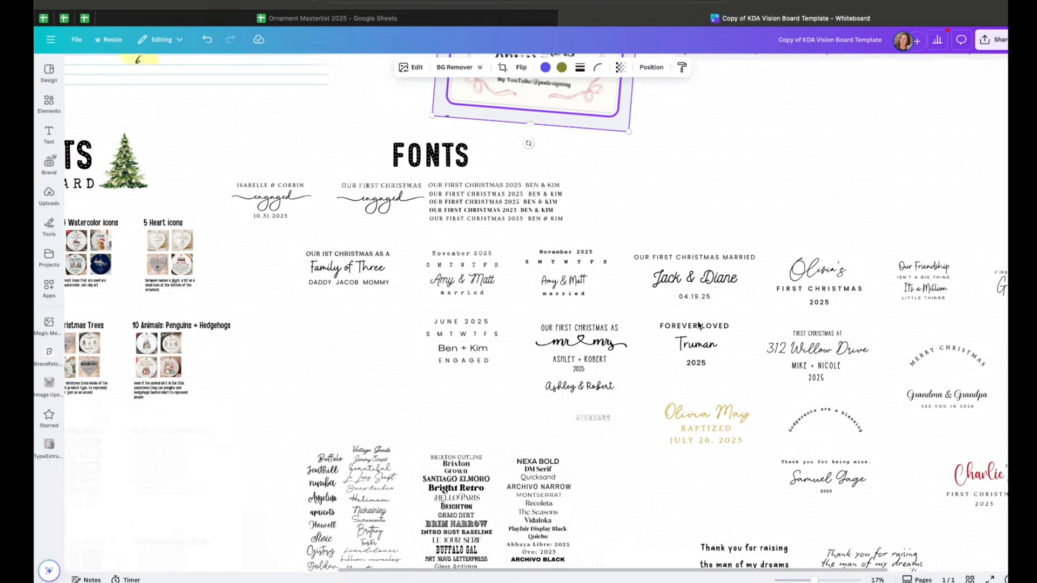
{"action": "scroll", "coordinate": [500, 299], "scroll_direction": "left", "scroll_amount": 2}
Open the top-selling Engagement Christmas Ornament listing from the spreadsheet and review its product photo and details
{"action": "left_click", "coordinate": [324, 18]}
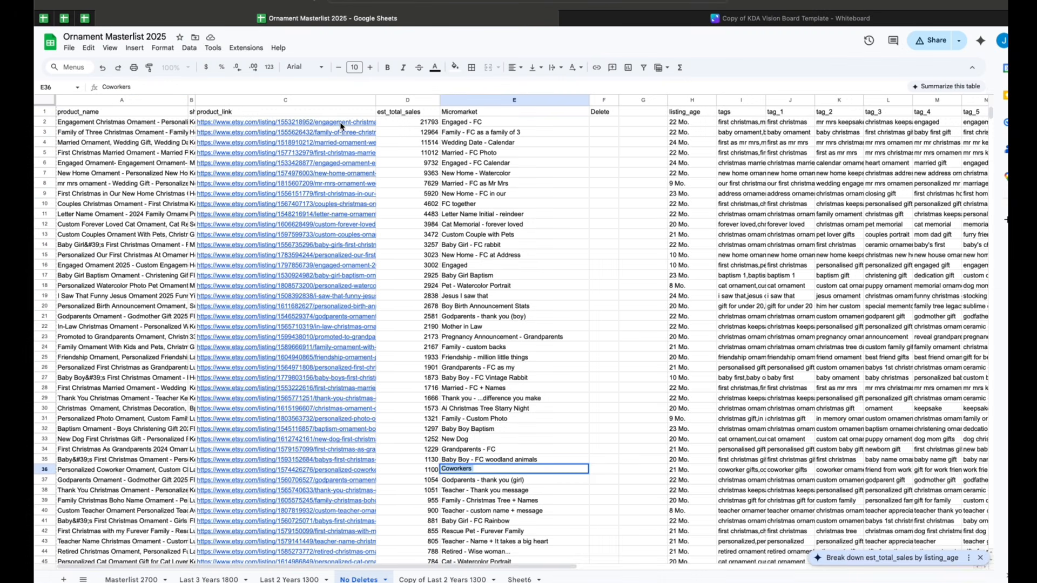
{"action": "left_click", "coordinate": [254, 138]}
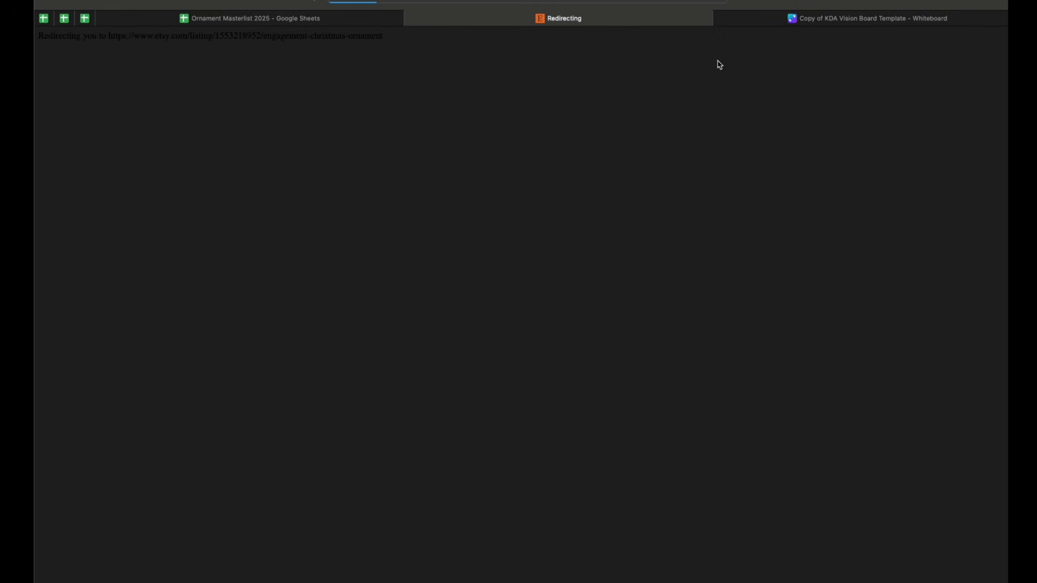
{"action": "scroll", "coordinate": [655, 194], "scroll_direction": "down", "scroll_amount": 3}
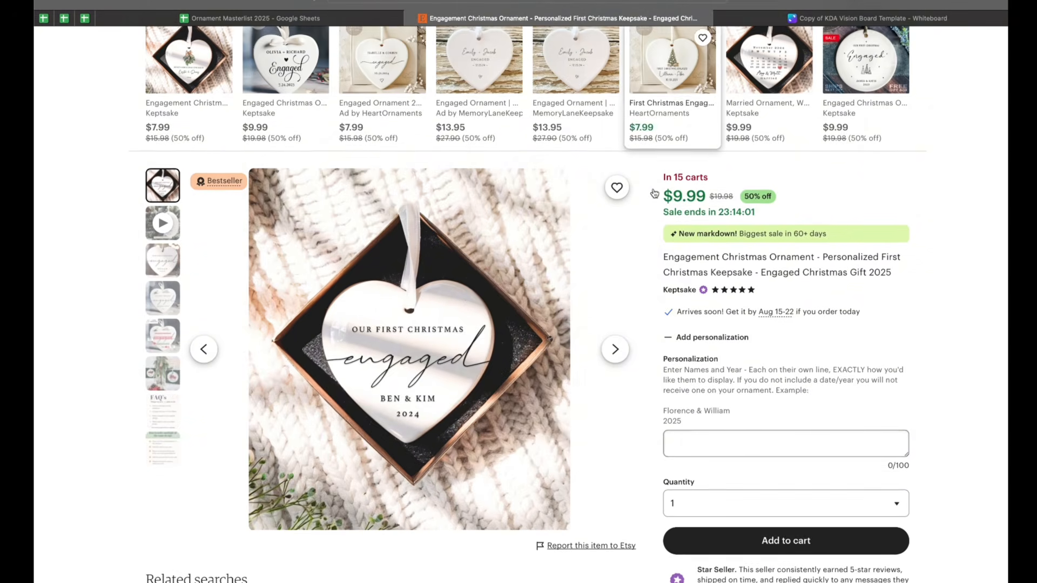
{"action": "scroll", "coordinate": [534, 308], "scroll_direction": "down", "scroll_amount": 1}
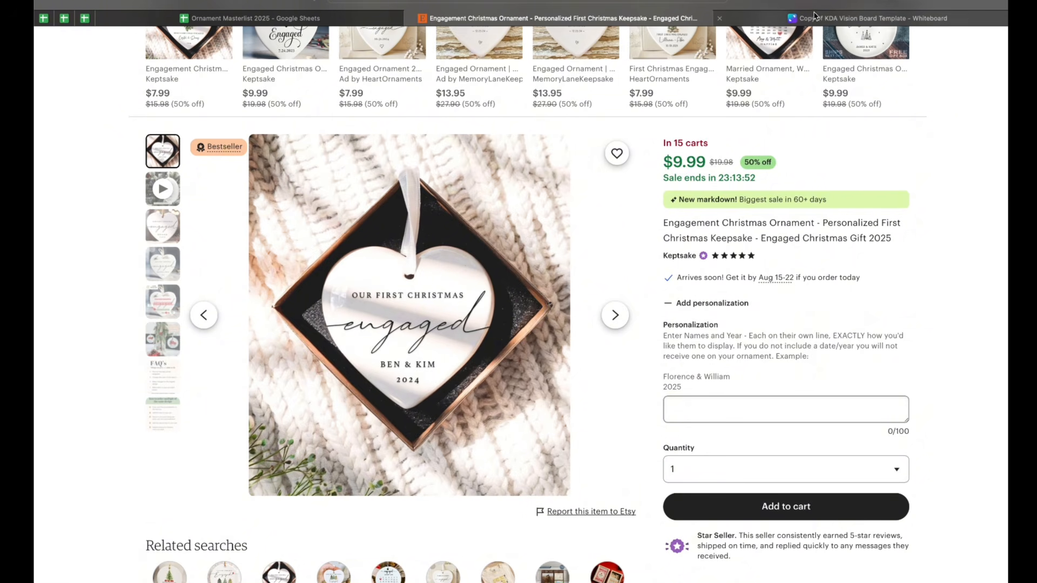
{"action": "left_click", "coordinate": [867, 17]}
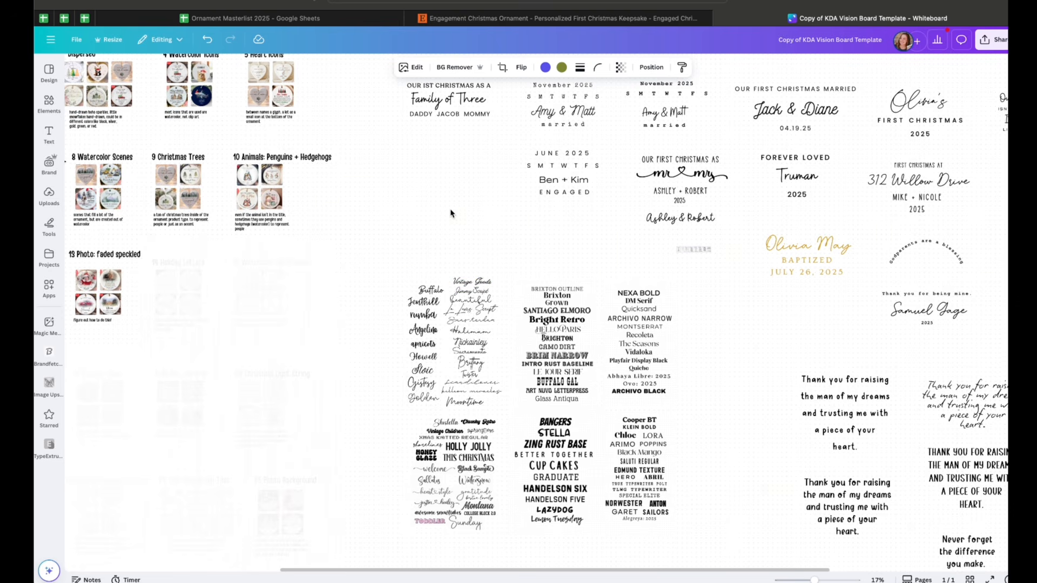
Compare the Etsy engagement ornament with the engaged layouts in the board's Fonts section
{"action": "scroll", "coordinate": [451, 213], "scroll_direction": "up", "scroll_amount": 5}
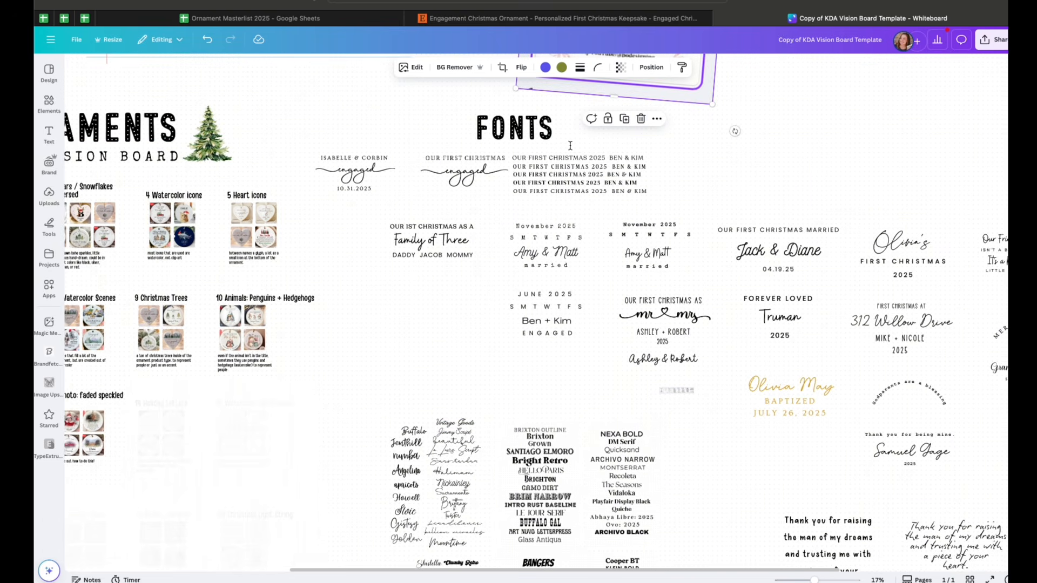
{"action": "left_click", "coordinate": [694, 18]}
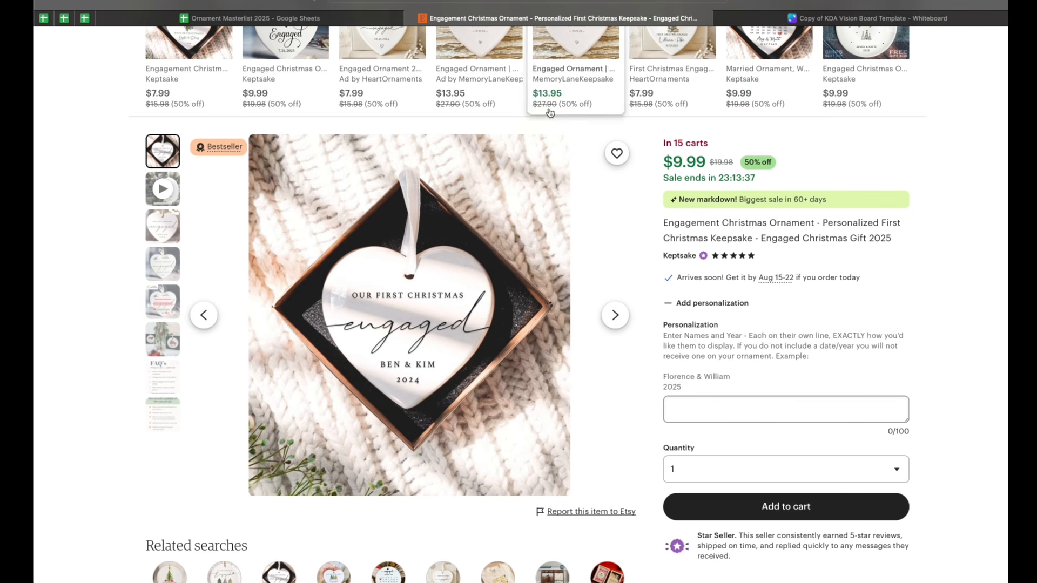
{"action": "left_click", "coordinate": [832, 24]}
{"action": "scroll", "coordinate": [694, 266], "scroll_direction": "right", "scroll_amount": 5}
{"action": "scroll", "coordinate": [694, 266], "scroll_direction": "right", "scroll_amount": 5}
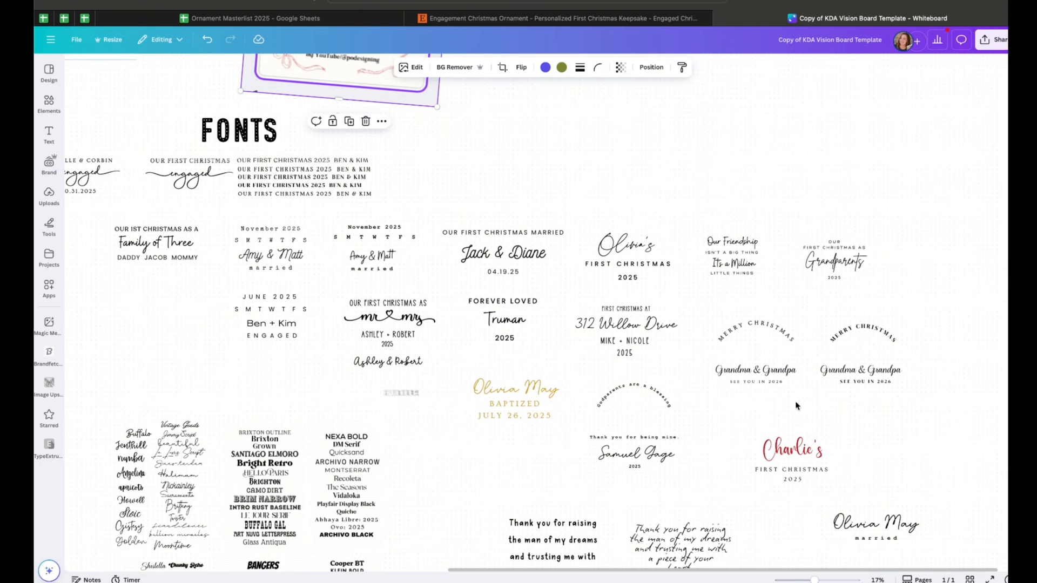
{"action": "scroll", "coordinate": [618, 278], "scroll_direction": "left", "scroll_amount": 2}
{"action": "scroll", "coordinate": [618, 279], "scroll_direction": "left", "scroll_amount": 4}
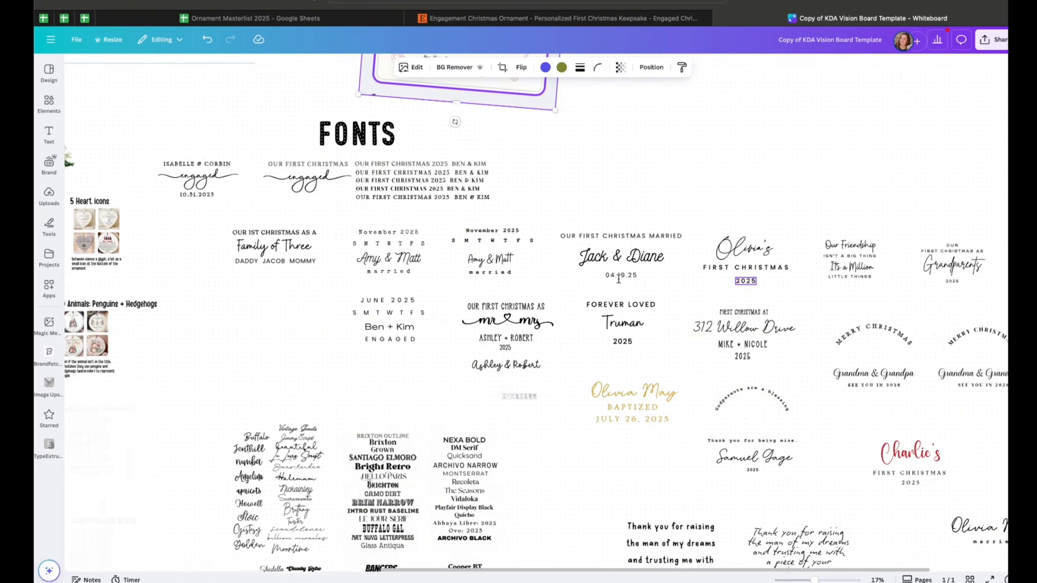
{"action": "scroll", "coordinate": [619, 279], "scroll_direction": "left", "scroll_amount": 2}
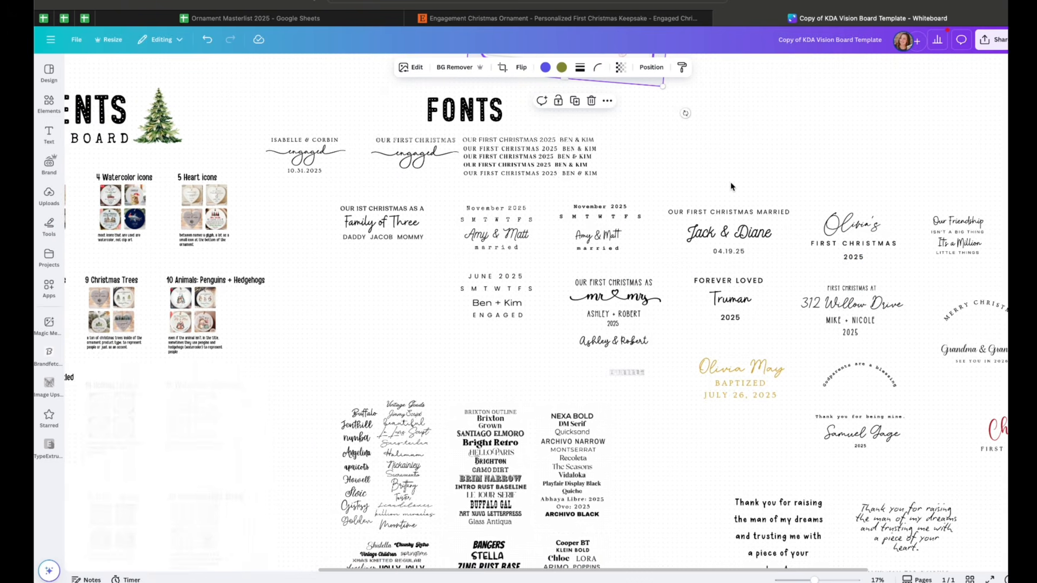
{"action": "scroll", "coordinate": [705, 199], "scroll_direction": "right", "scroll_amount": 6}
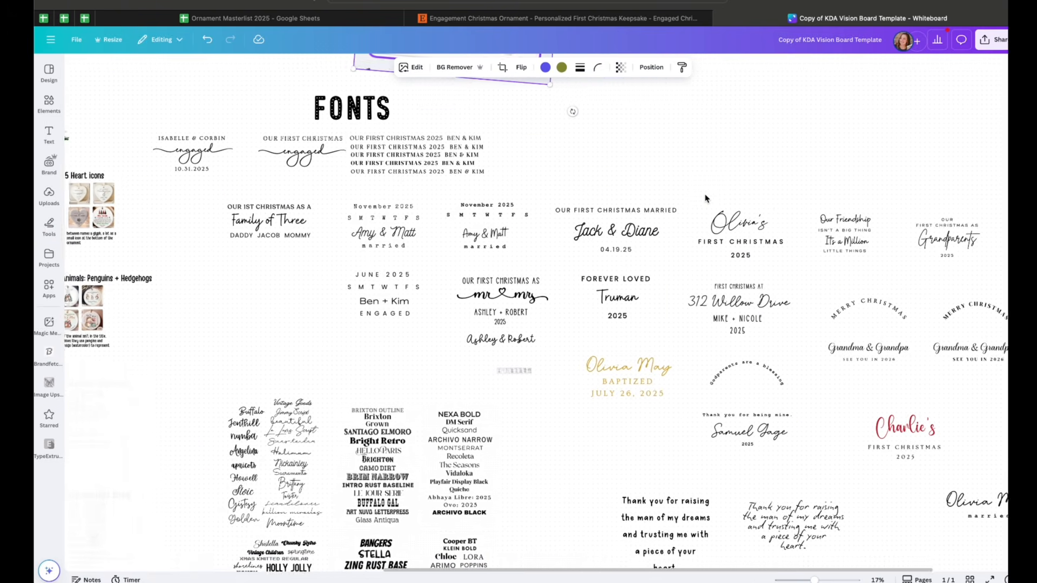
{"action": "left_click_drag", "start_coordinate": [742, 184], "coordinate": [805, 240]}
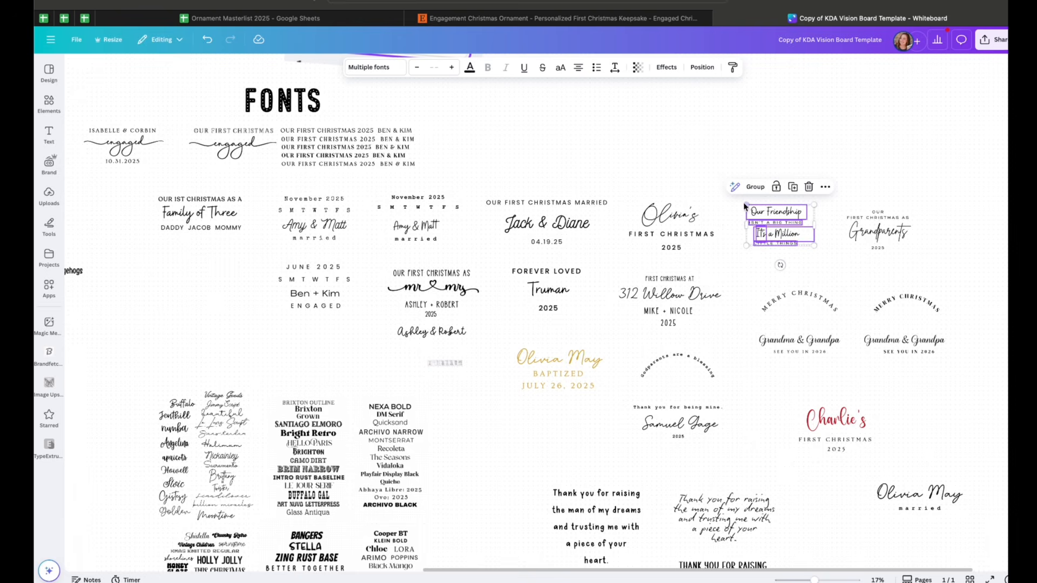
{"action": "left_click_drag", "start_coordinate": [746, 206], "coordinate": [668, 173]}
{"action": "key", "text": "super+z"}
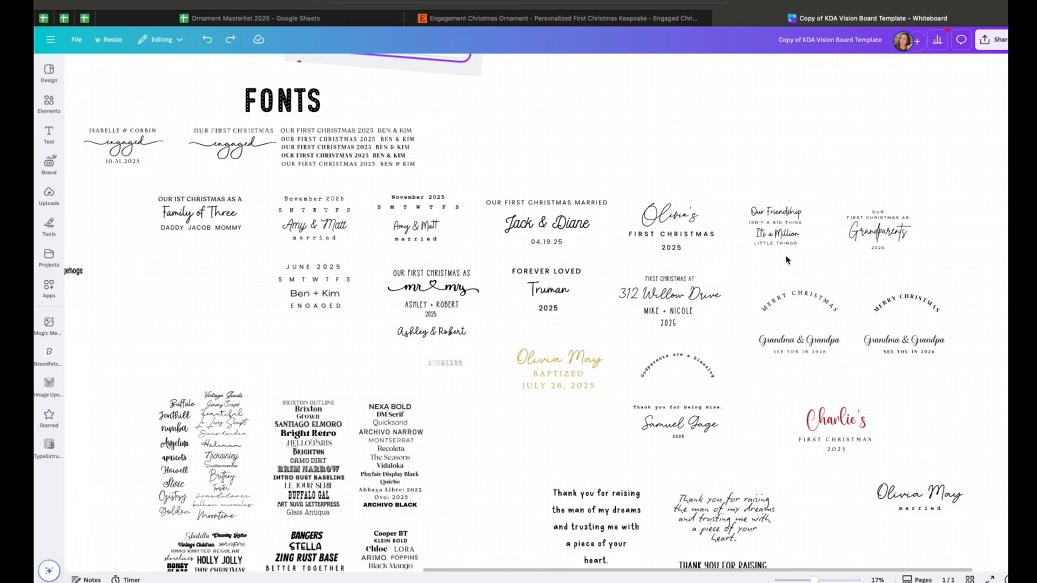
Zoom into the first engaged layout and inspect the fonts of its name line and engaged script
{"action": "scroll", "coordinate": [787, 260], "scroll_direction": "left", "scroll_amount": 1}
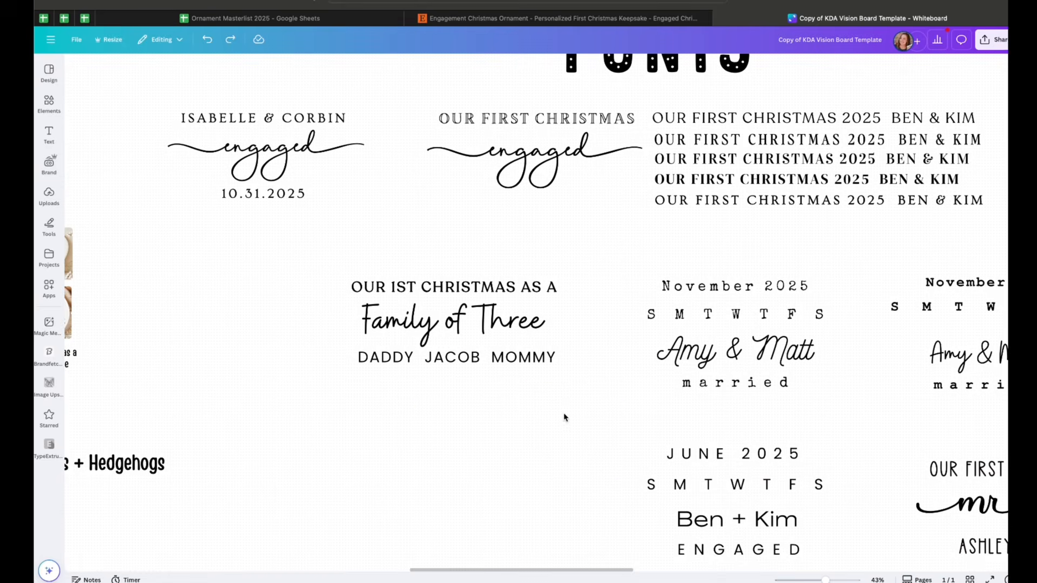
{"action": "scroll", "coordinate": [564, 417], "scroll_direction": "up", "scroll_amount": 3}
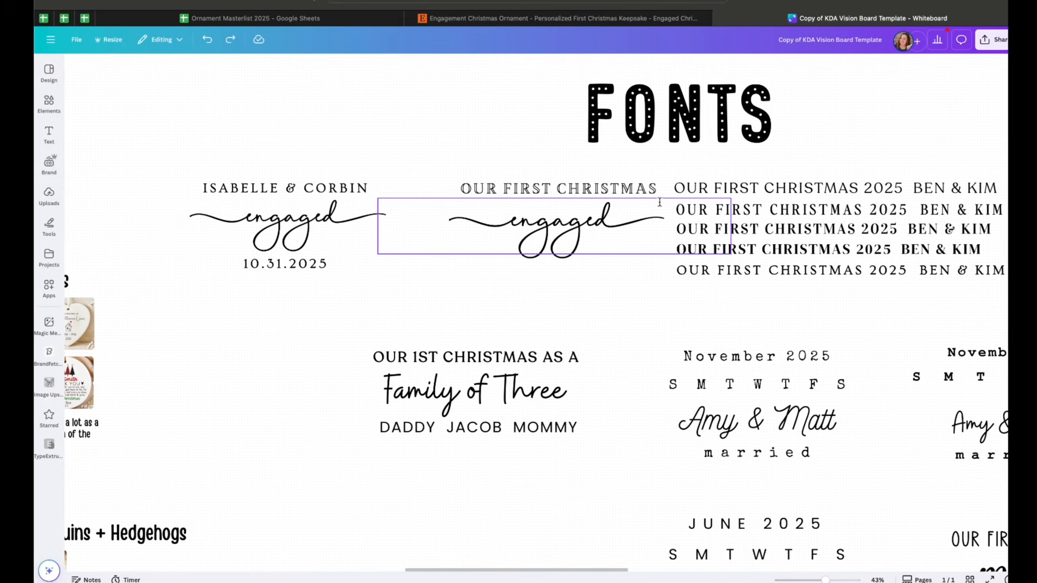
{"action": "left_click", "coordinate": [731, 188]}
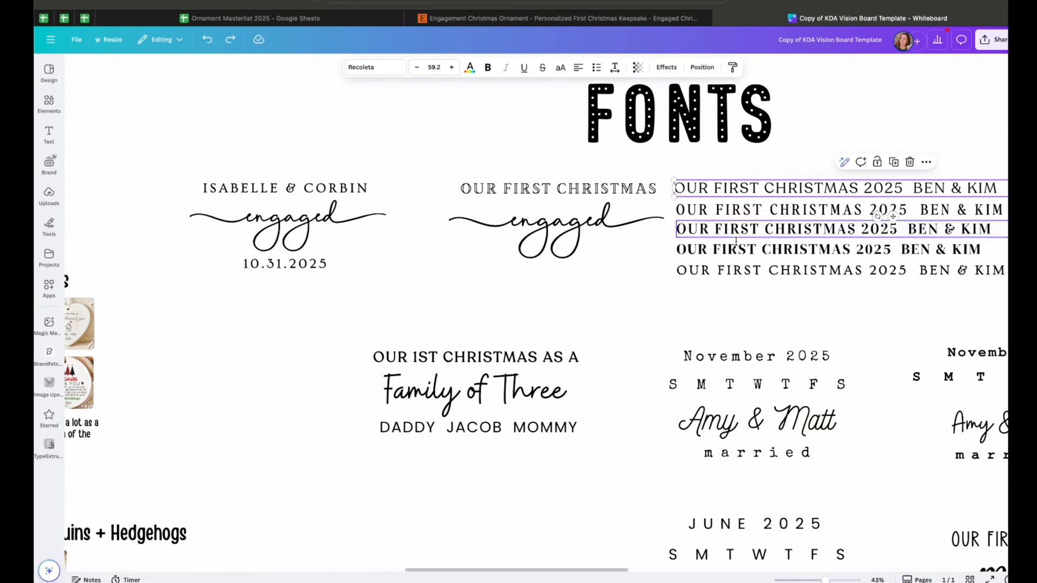
{"action": "left_click", "coordinate": [292, 227]}
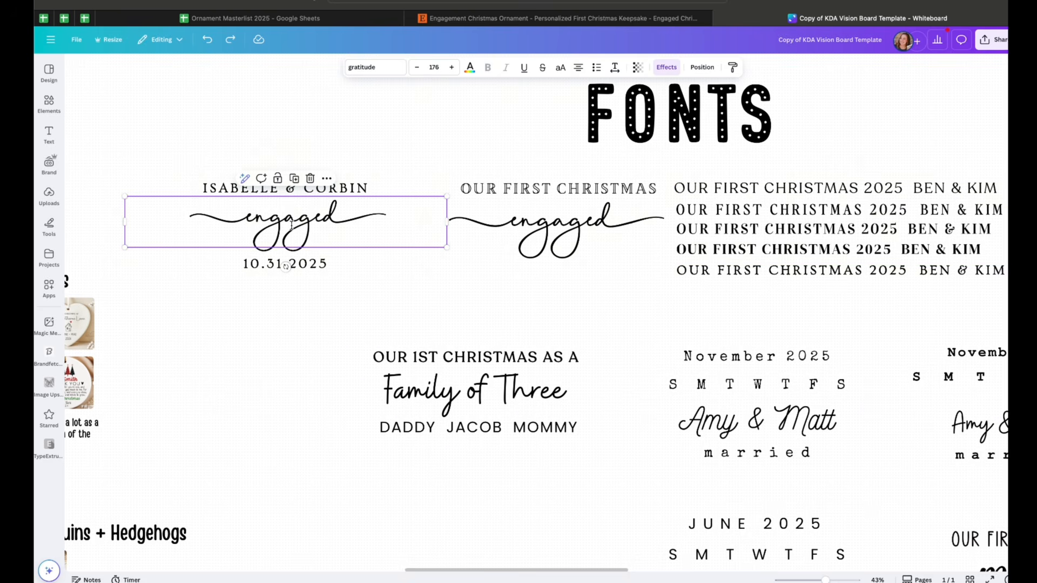
{"action": "left_click", "coordinate": [357, 189]}
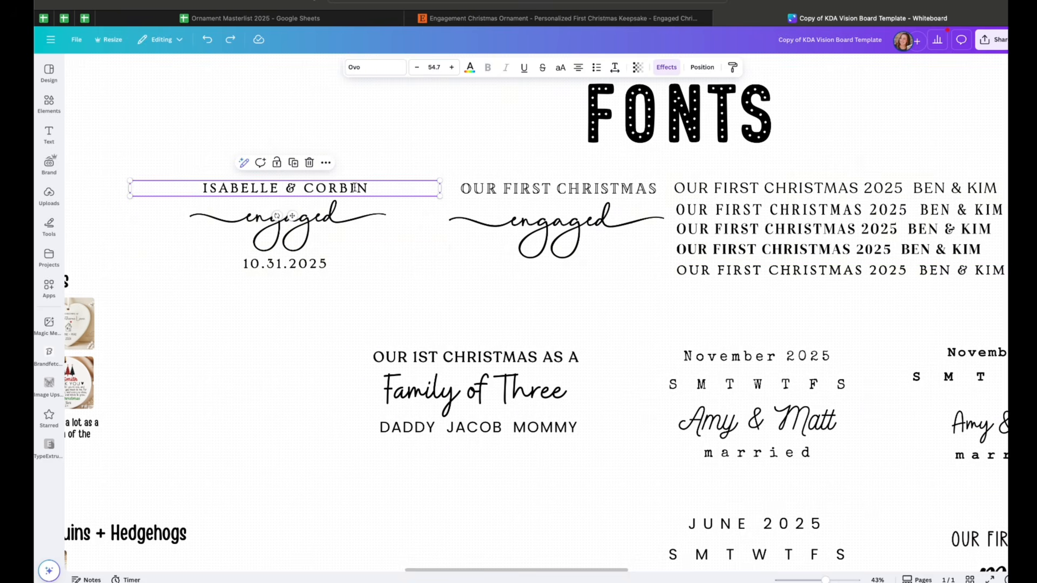
{"action": "left_click", "coordinate": [349, 188]}
{"action": "left_click", "coordinate": [387, 232]}
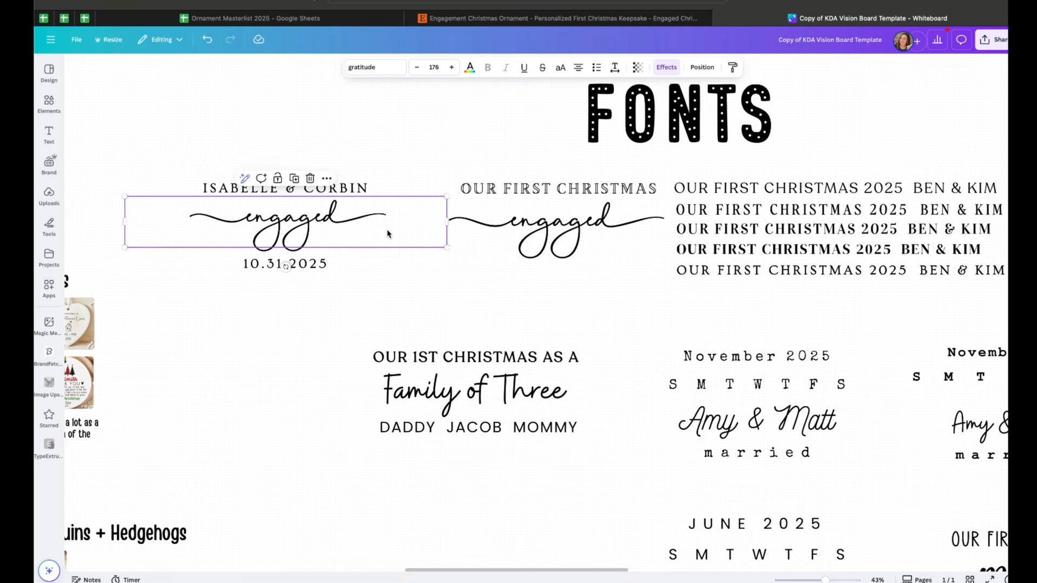
{"action": "double_click", "coordinate": [351, 188]}
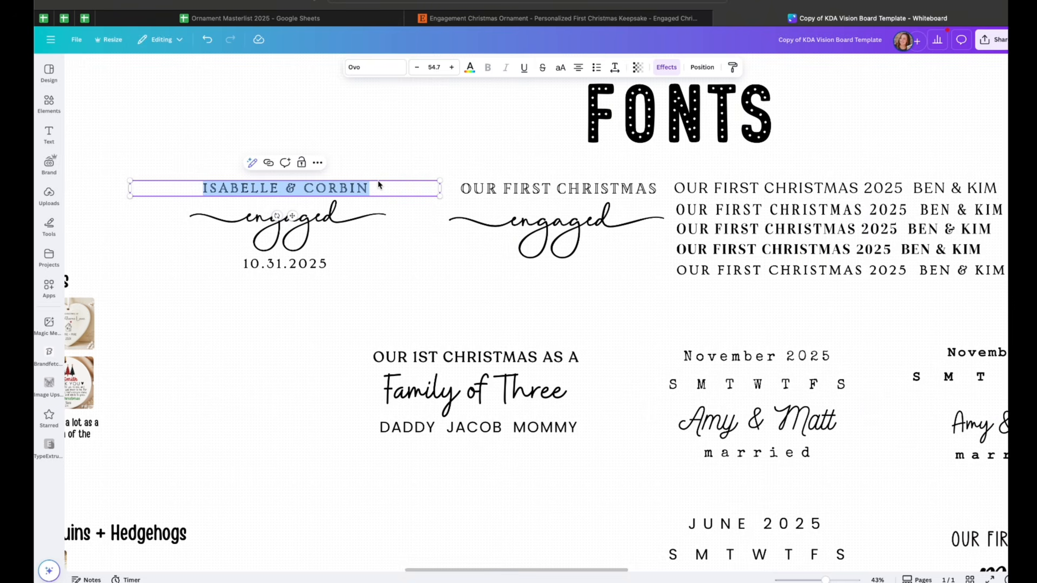
{"action": "scroll", "coordinate": [415, 150], "scroll_direction": "right", "scroll_amount": 1}
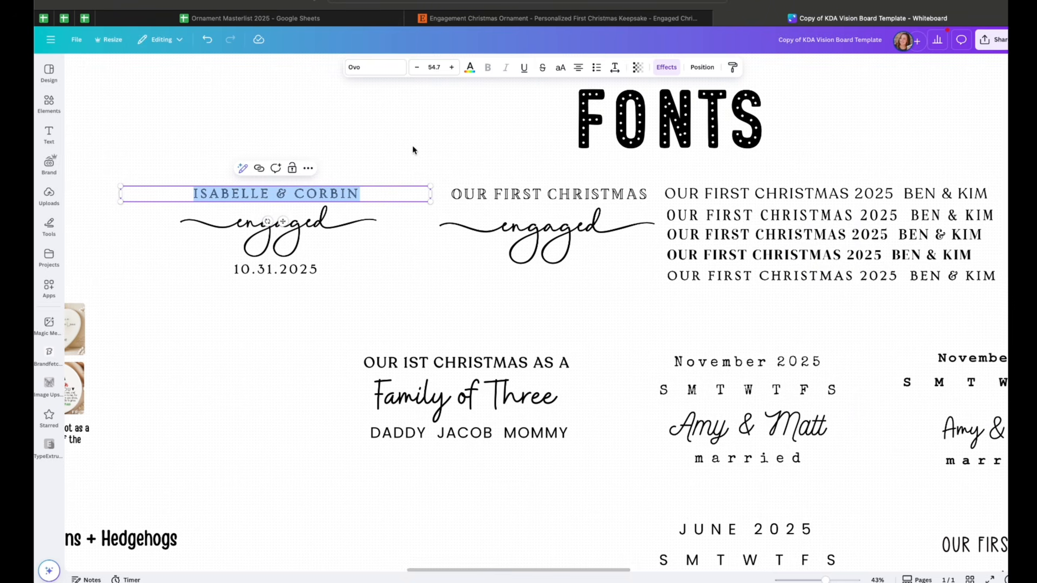
{"action": "left_click", "coordinate": [412, 150]}
{"action": "scroll", "coordinate": [412, 150], "scroll_direction": "left", "scroll_amount": 1}
{"action": "triple_click", "coordinate": [346, 186]}
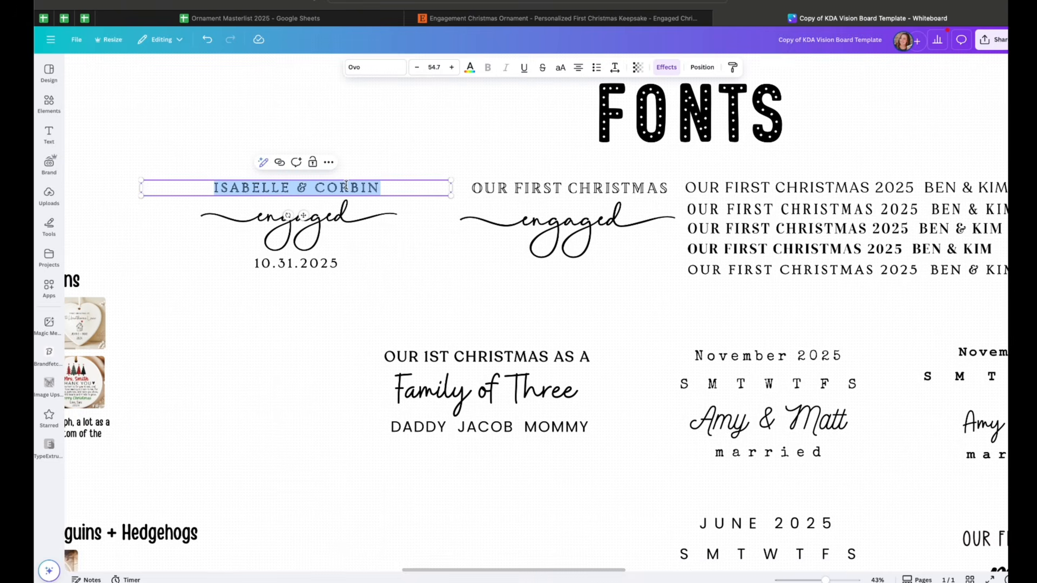
{"action": "scroll", "coordinate": [346, 185], "scroll_direction": "up", "scroll_amount": 1}
{"action": "scroll", "coordinate": [346, 185], "scroll_direction": "left", "scroll_amount": 1}
{"action": "left_click", "coordinate": [364, 217]}
{"action": "left_click", "coordinate": [378, 194]}
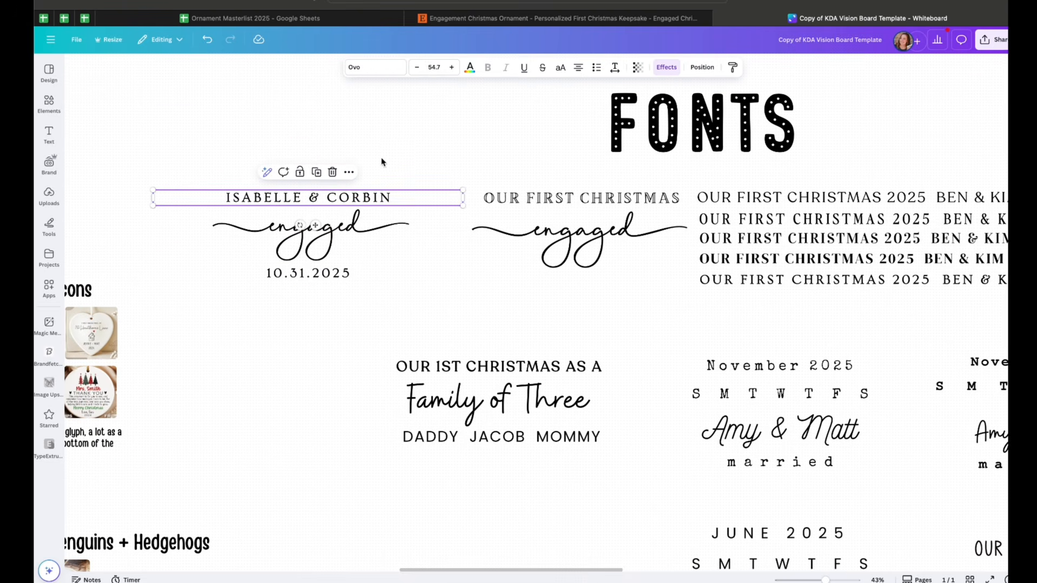
{"action": "left_click", "coordinate": [350, 216]}
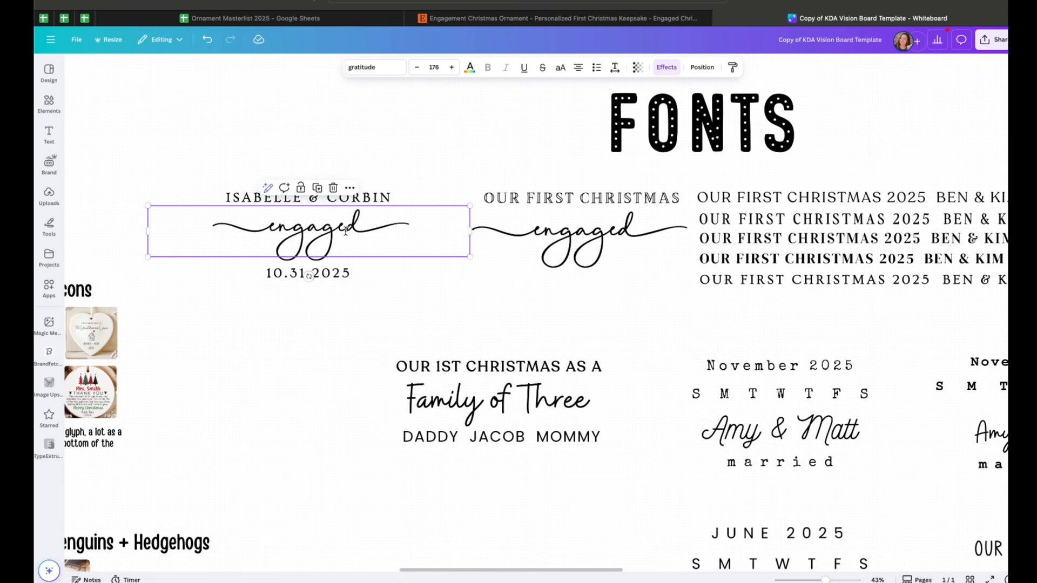
{"action": "left_click", "coordinate": [349, 319]}
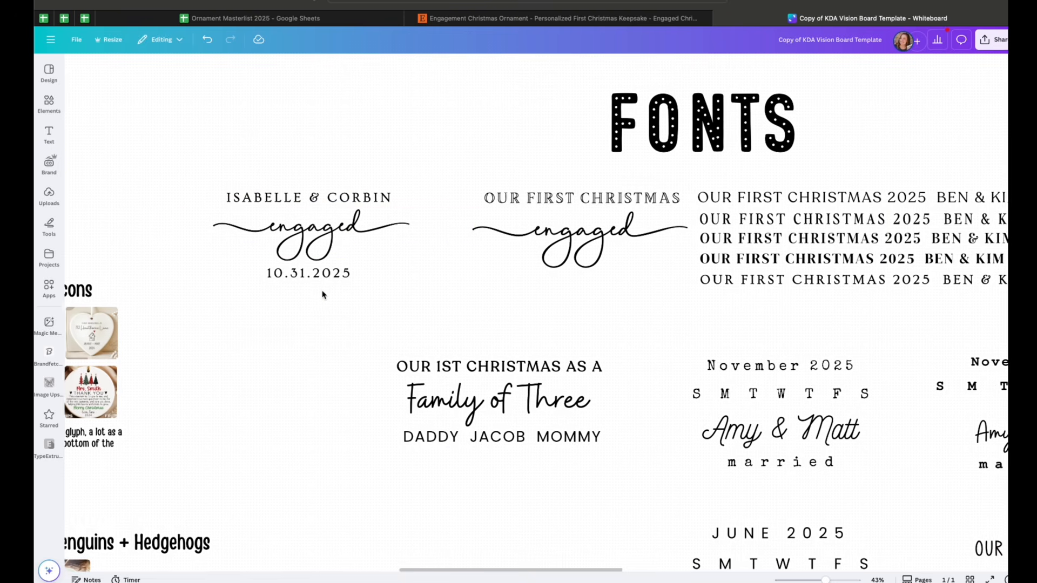
Check the font of the engaged layout's date line and zoom back out over the Fonts section
{"action": "scroll", "coordinate": [505, 301], "scroll_direction": "up", "scroll_amount": 5}
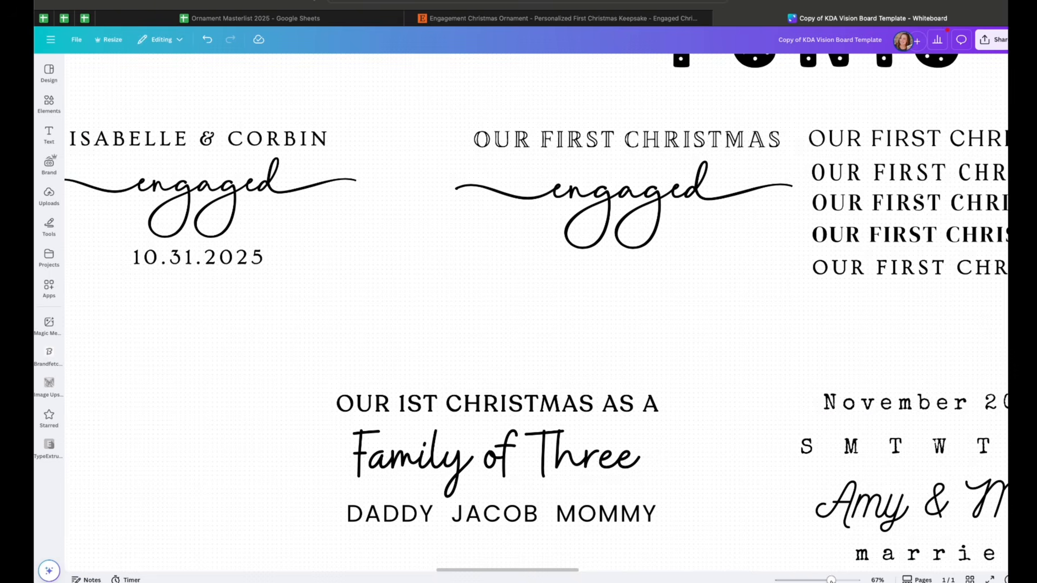
{"action": "scroll", "coordinate": [513, 356], "scroll_direction": "left", "scroll_amount": 3}
{"action": "left_click", "coordinate": [367, 257]}
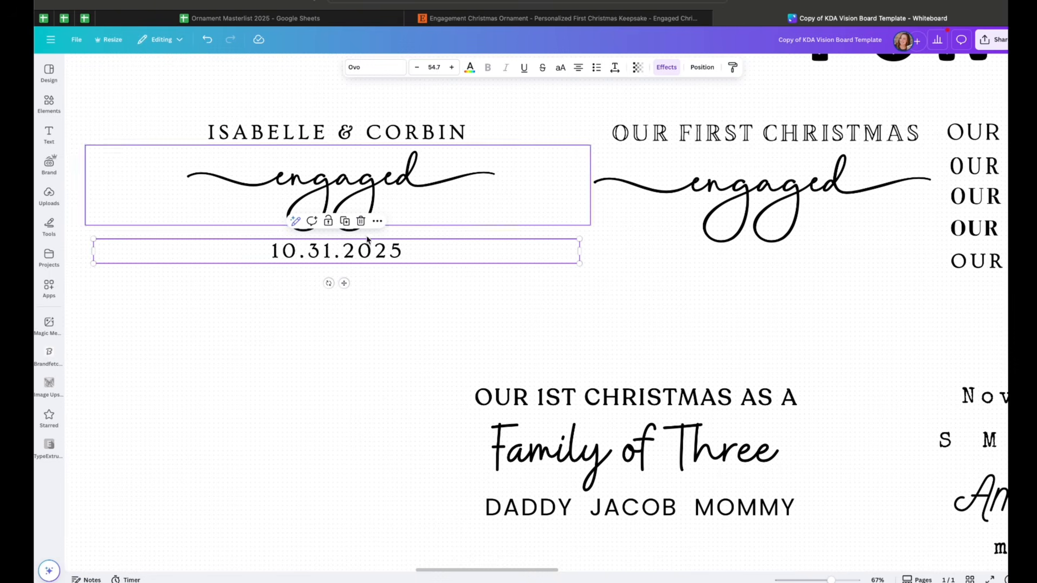
{"action": "scroll", "coordinate": [371, 249], "scroll_direction": "down", "scroll_amount": 5}
{"action": "scroll", "coordinate": [433, 260], "scroll_direction": "down", "scroll_amount": 1}
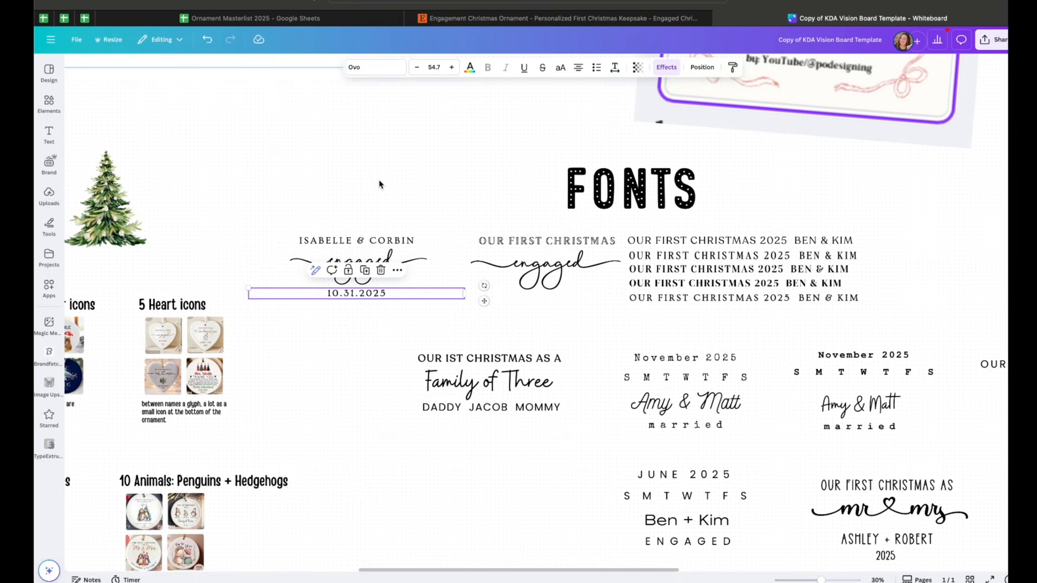
{"action": "left_click", "coordinate": [349, 220]}
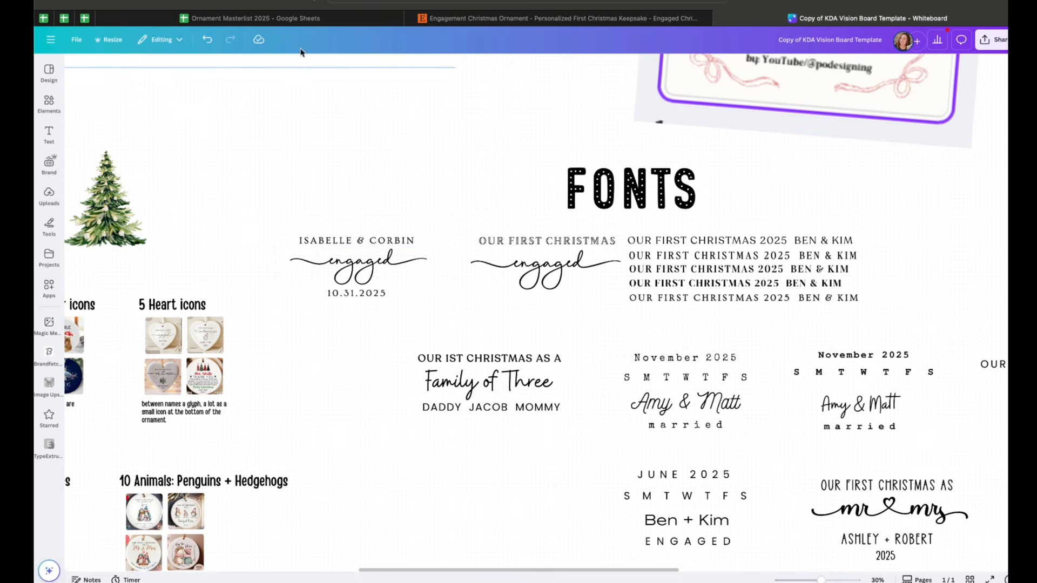
Open the top-selling Family of Three Christmas Ornament listing from the spreadsheet and return to the vision board
{"action": "left_click", "coordinate": [262, 18]}
{"action": "left_click", "coordinate": [242, 135]}
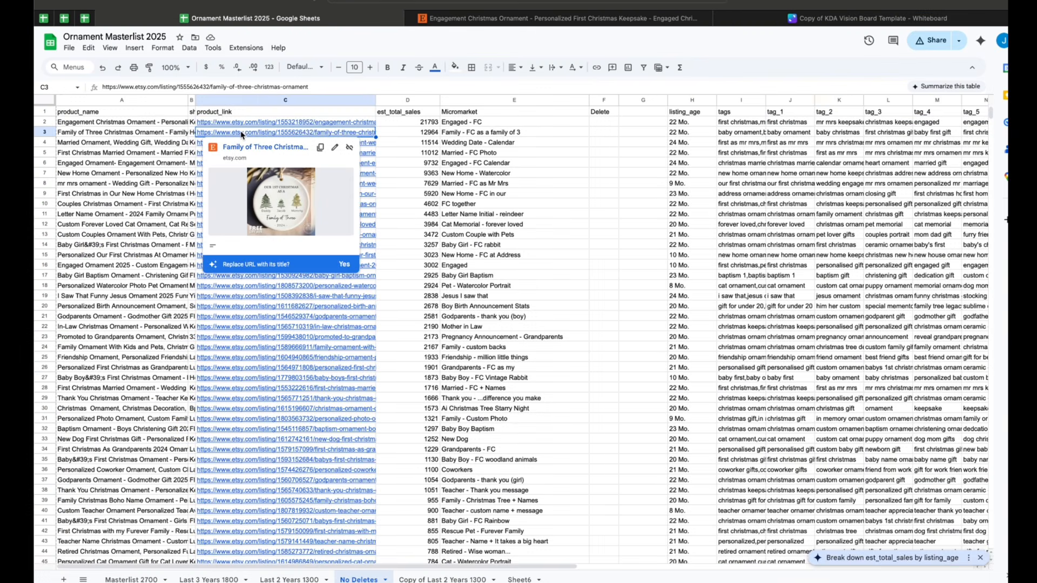
{"action": "left_click", "coordinate": [256, 142]}
{"action": "left_click", "coordinate": [868, 18]}
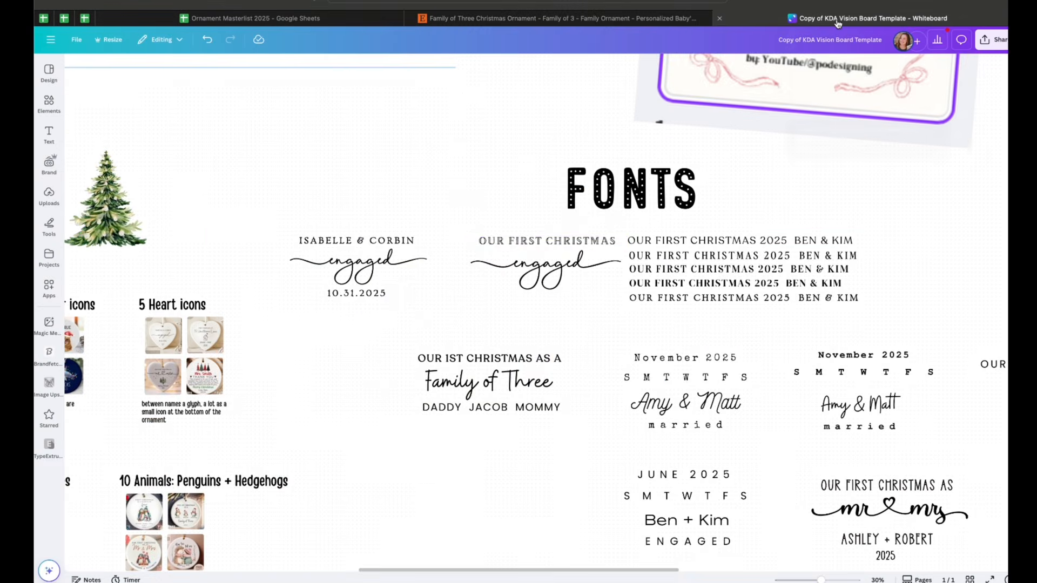
Inspect the fonts of each line in the board's Family of Three layout
{"action": "scroll", "coordinate": [558, 258], "scroll_direction": "down", "scroll_amount": 3}
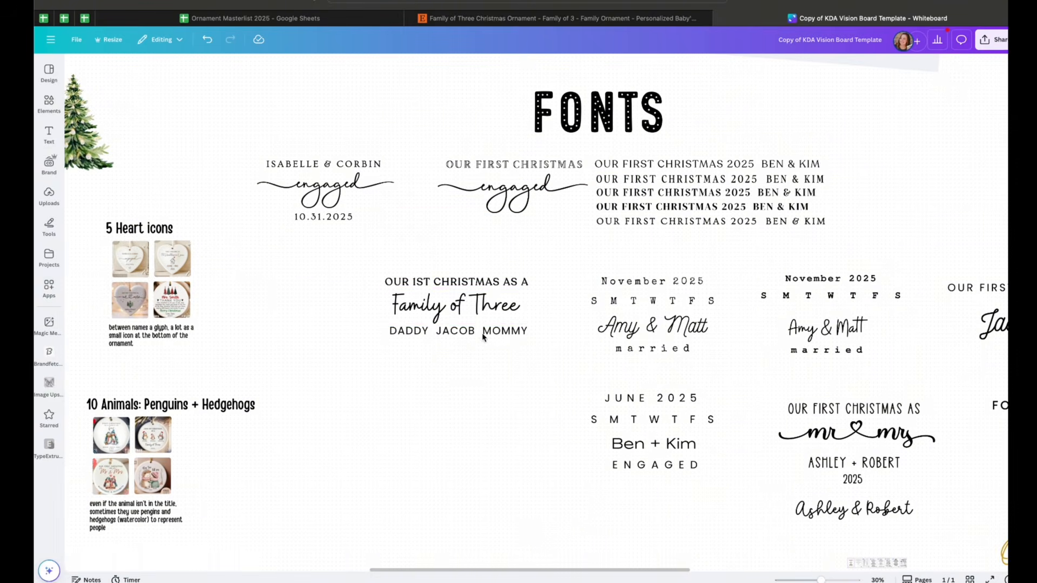
{"action": "left_click", "coordinate": [443, 331]}
{"action": "double_click", "coordinate": [464, 332]}
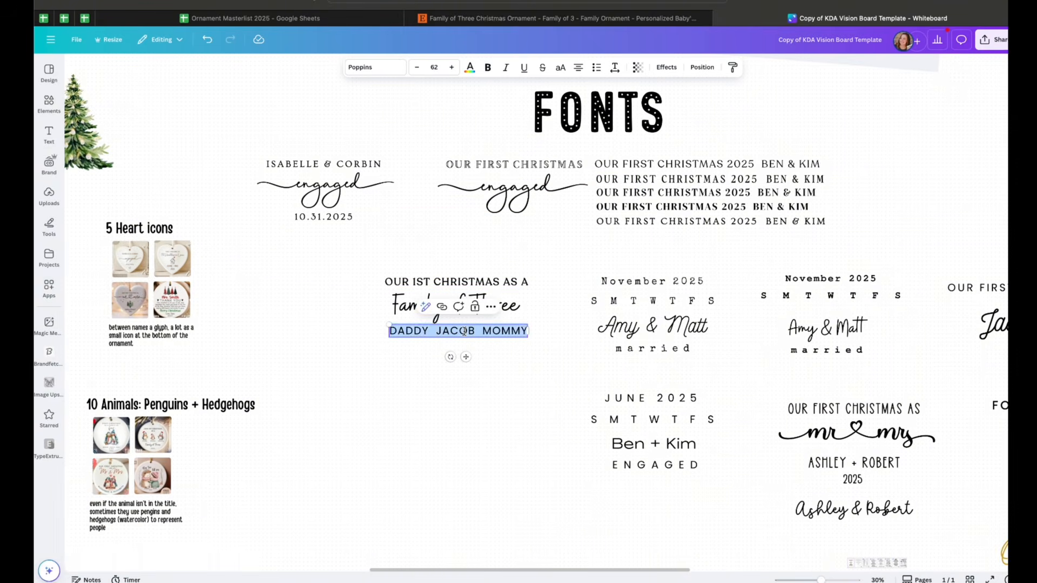
{"action": "double_click", "coordinate": [516, 311]}
{"action": "left_click", "coordinate": [524, 281]}
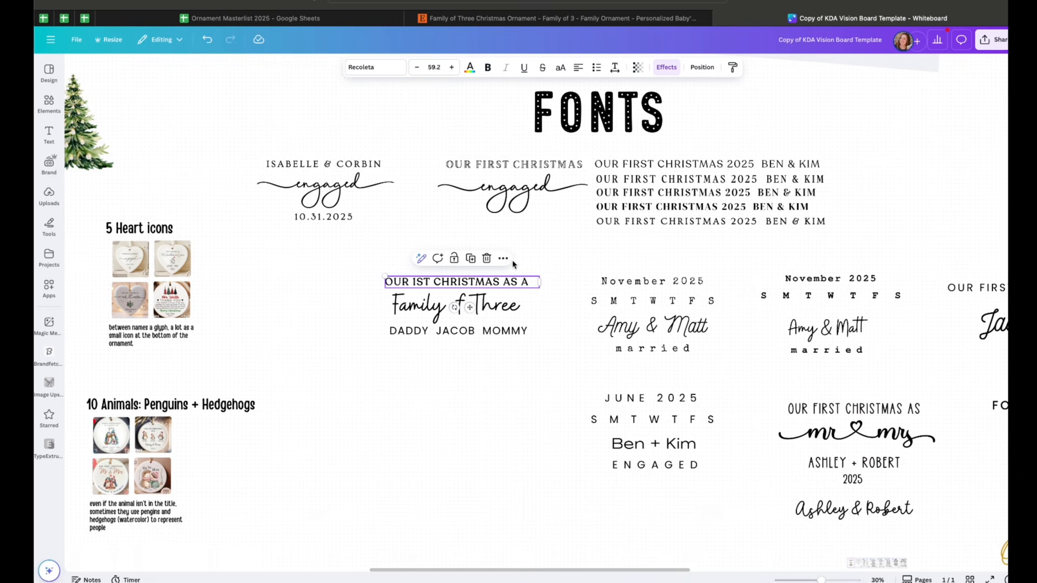
{"action": "left_click", "coordinate": [509, 395]}
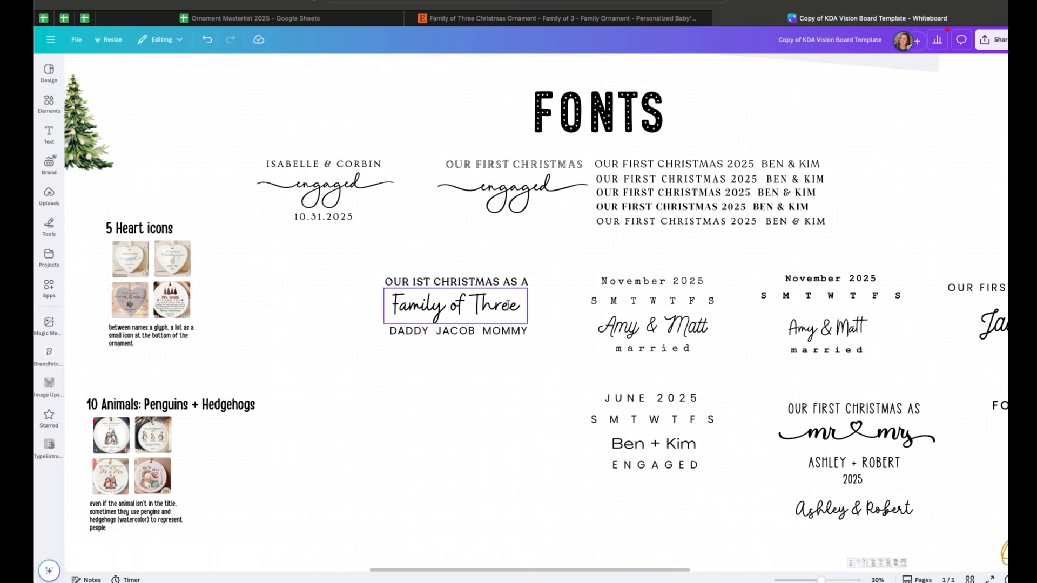
Duplicate the "OUR 1ST CHRISTMAS AS A" line below the Family of Three layout and open its effects
{"action": "left_click", "coordinate": [497, 287]}
{"action": "left_click_drag", "start_coordinate": [498, 288], "coordinate": [484, 398]}
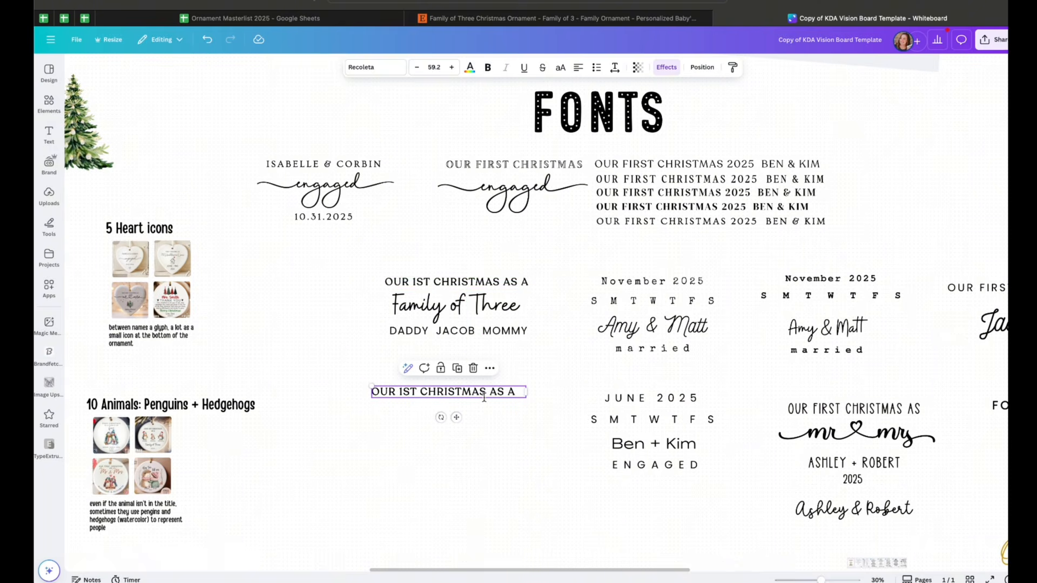
{"action": "left_click", "coordinate": [666, 68]}
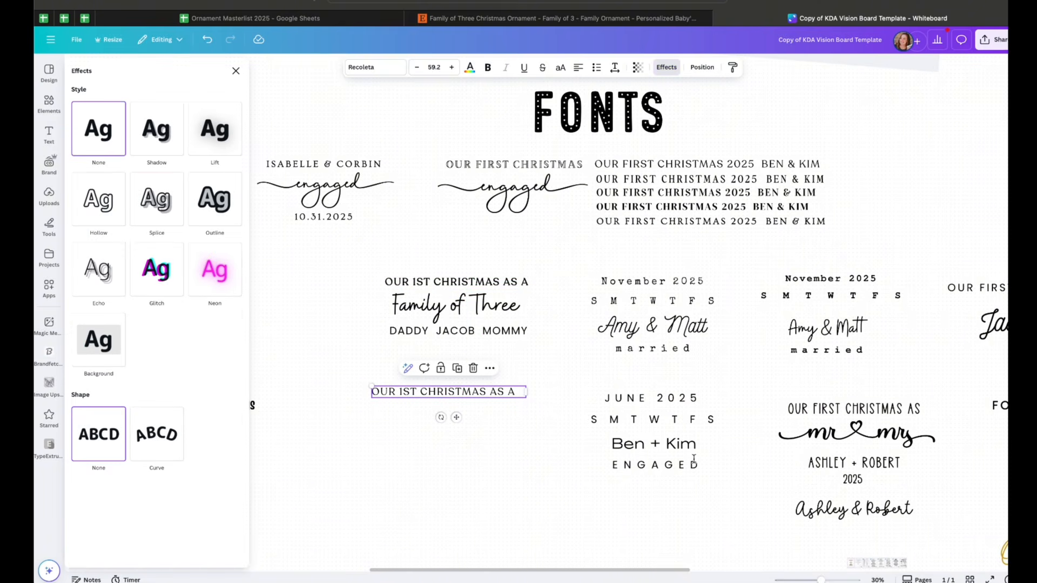
{"action": "scroll", "coordinate": [621, 379], "scroll_direction": "up", "scroll_amount": 5}
Compare the copied heading with the Etsy photo and try making it bold
{"action": "left_click", "coordinate": [670, 18]}
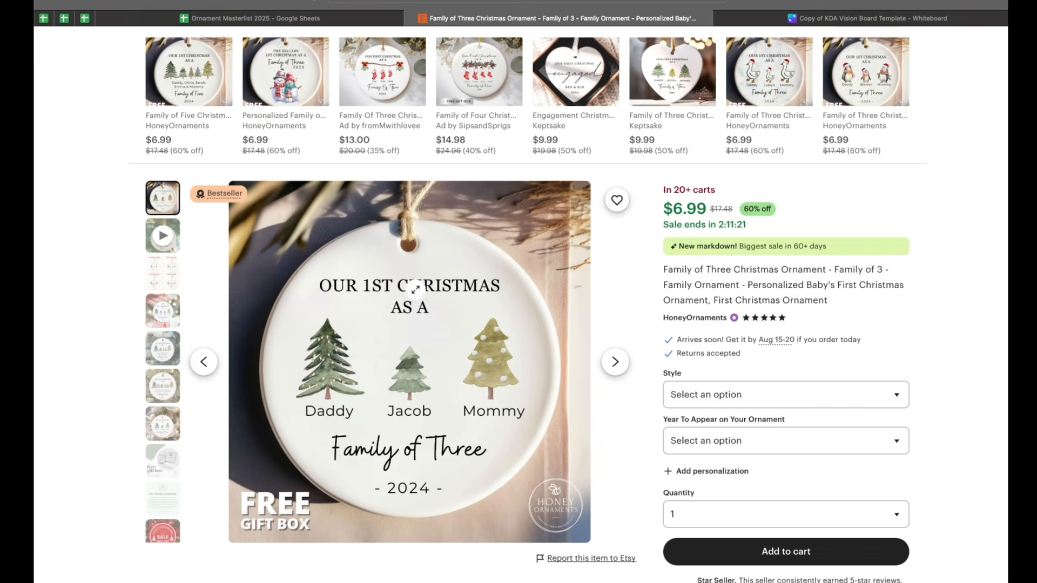
{"action": "left_click", "coordinate": [823, 19]}
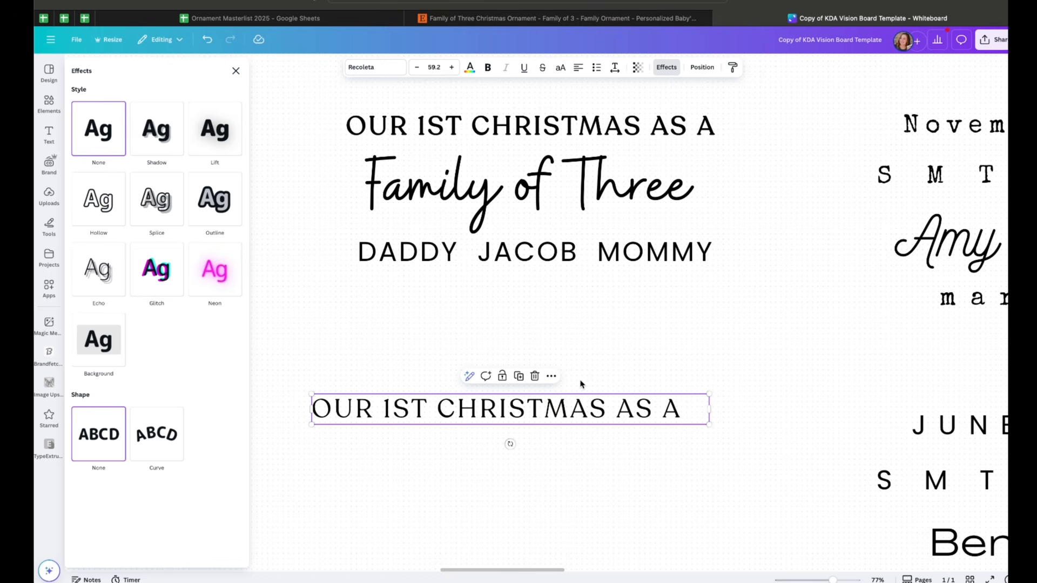
{"action": "left_click", "coordinate": [489, 68]}
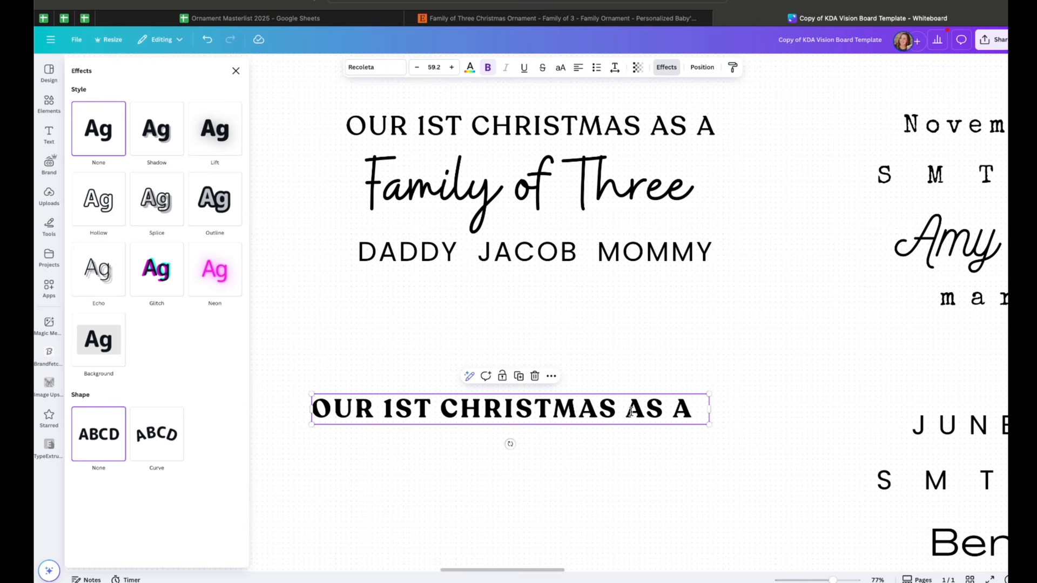
{"action": "left_click", "coordinate": [488, 67]}
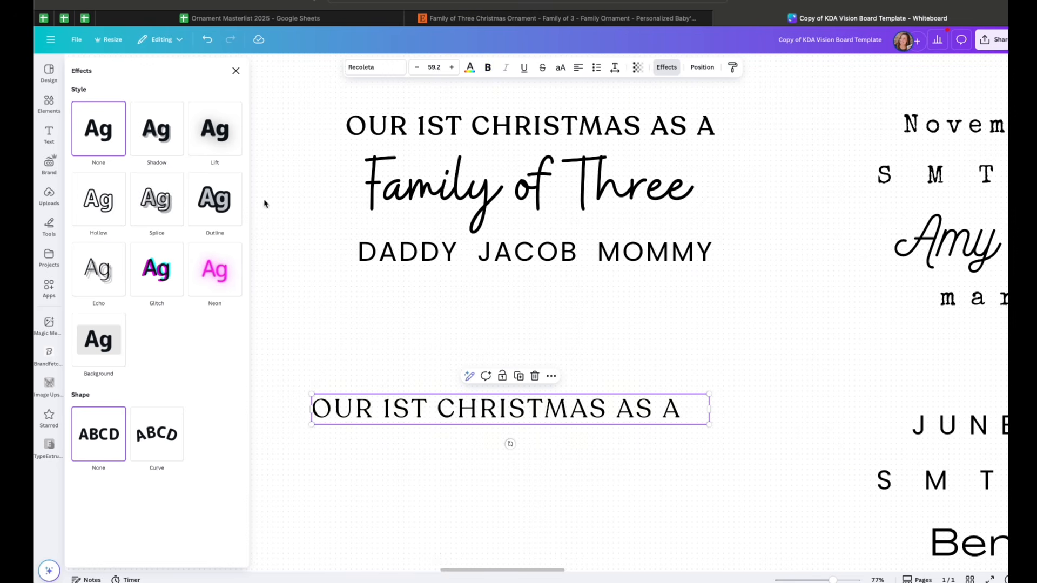
Apply a black Splice effect to the copied heading with offset 0 and thickness 14
{"action": "left_click", "coordinate": [174, 190]}
{"action": "left_click", "coordinate": [235, 358]}
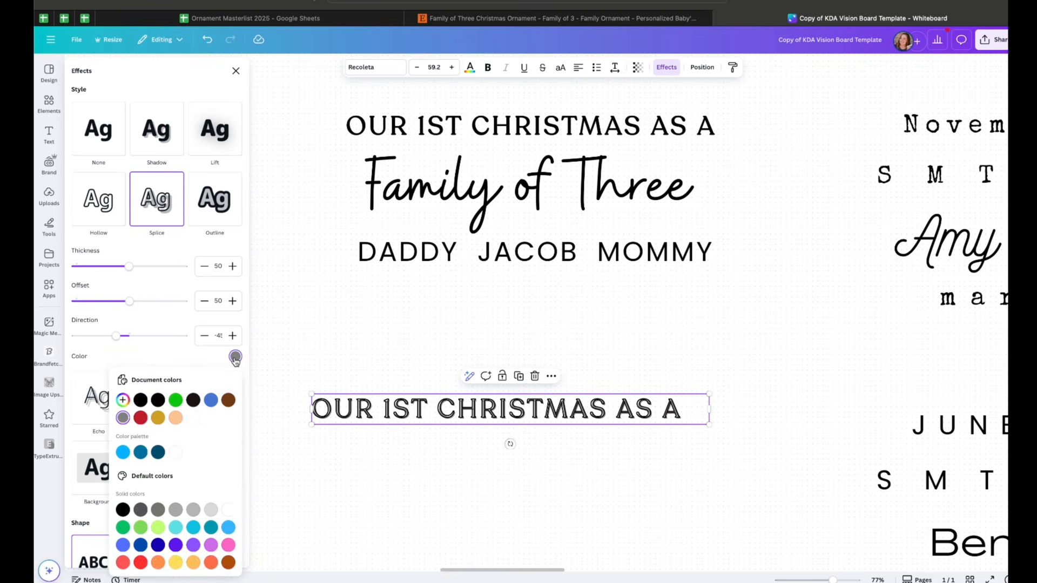
{"action": "left_click", "coordinate": [158, 400]}
{"action": "left_click", "coordinate": [129, 302]}
{"action": "left_click_drag", "start_coordinate": [129, 302], "coordinate": [76, 302]}
{"action": "left_click_drag", "start_coordinate": [129, 267], "coordinate": [91, 274]}
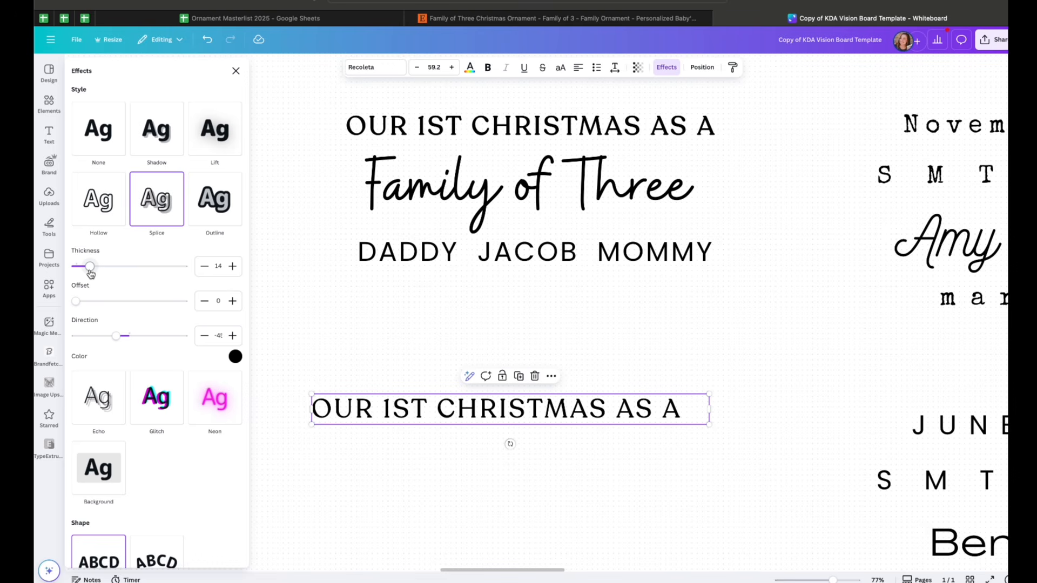
Compare against the Etsy listing again and set the copied heading's letter spacing to 0
{"action": "double_click", "coordinate": [589, 414]}
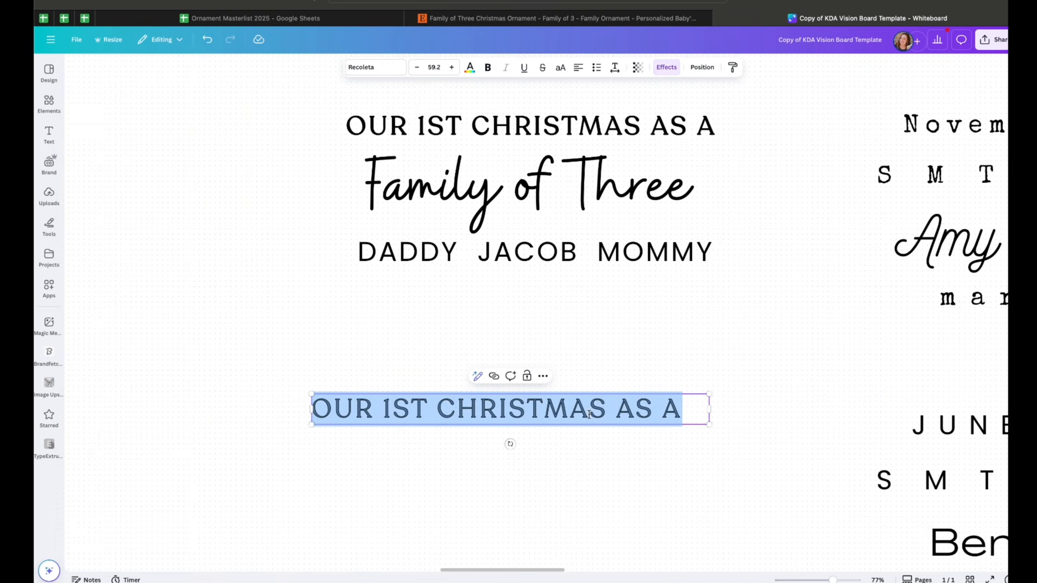
{"action": "left_click", "coordinate": [613, 69]}
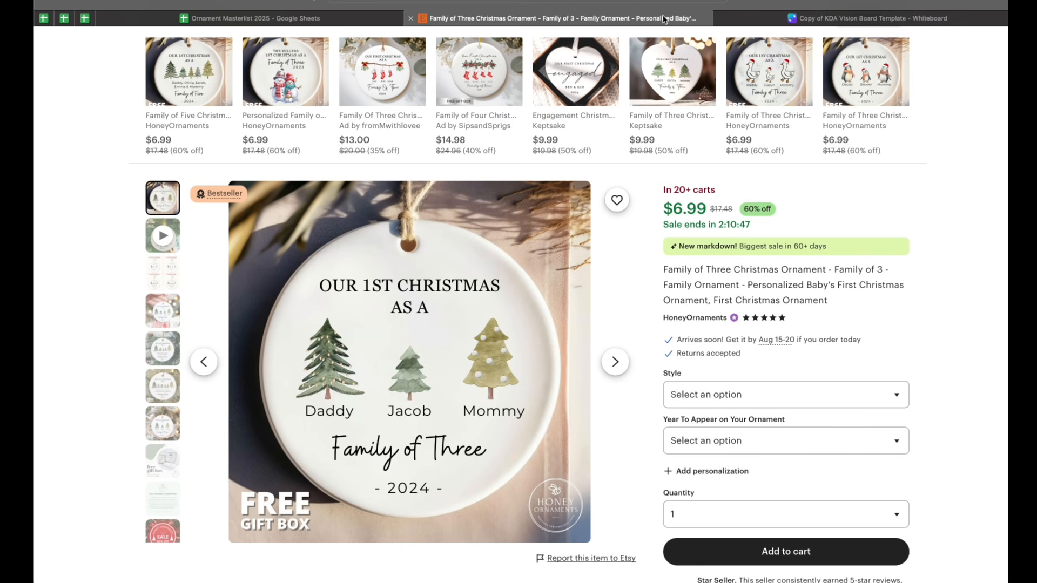
{"action": "left_click", "coordinate": [666, 20]}
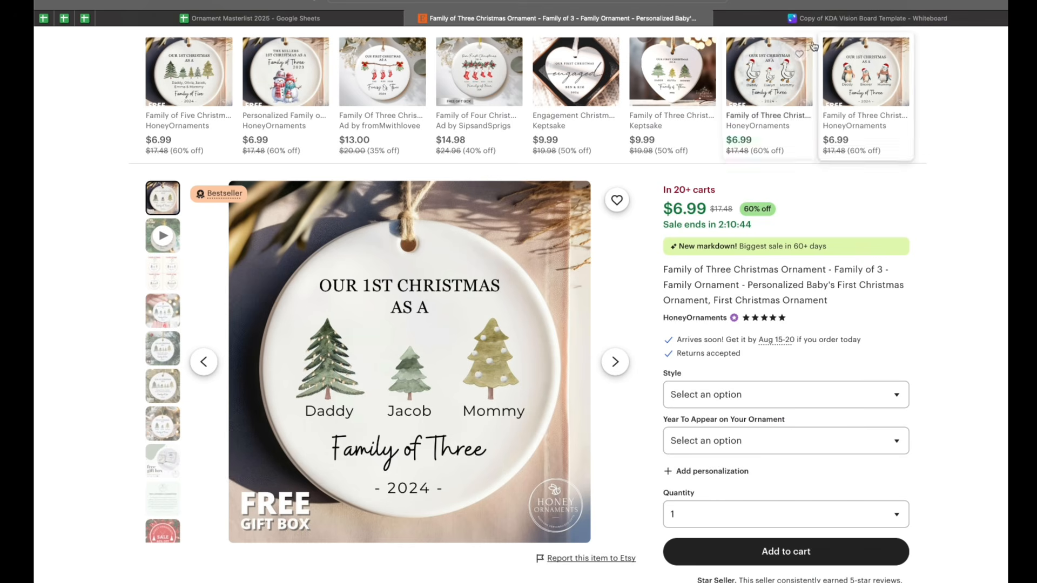
{"action": "left_click", "coordinate": [865, 18]}
{"action": "left_click", "coordinate": [575, 402]}
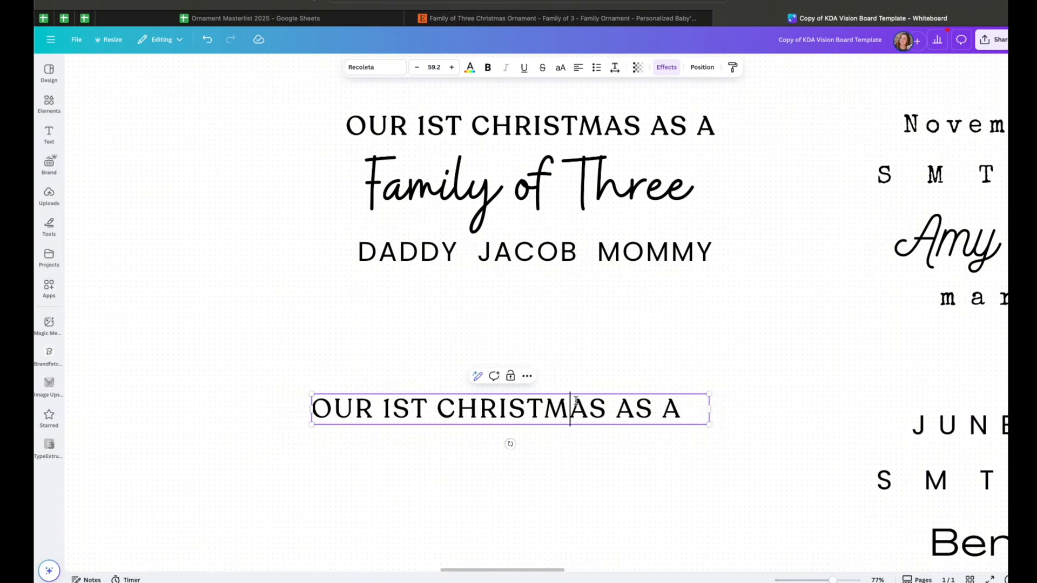
{"action": "key", "text": "super+a"}
{"action": "left_click", "coordinate": [614, 67]}
{"action": "left_click", "coordinate": [663, 106]}
{"action": "key", "text": "Return"}
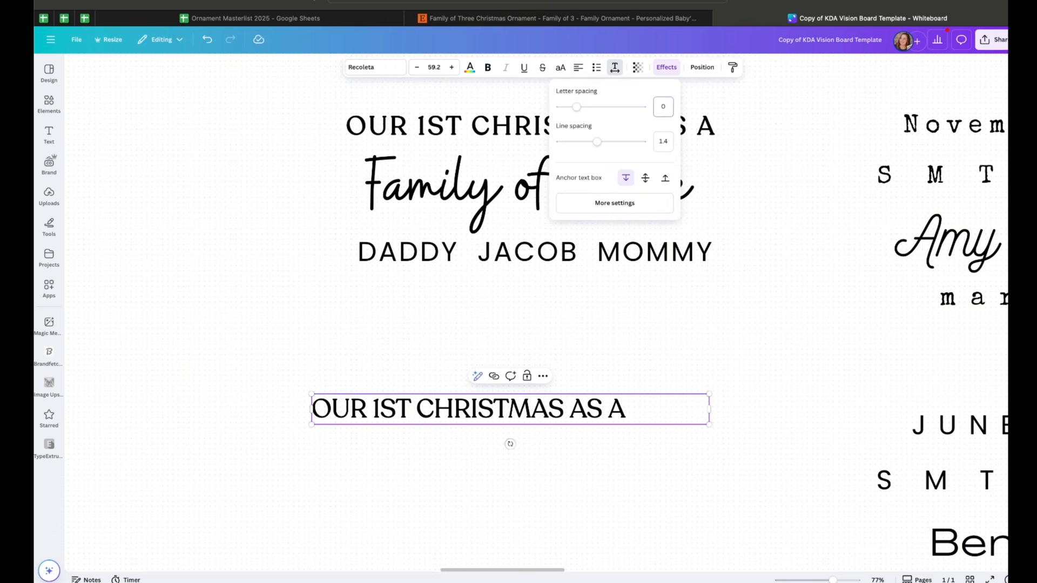
Reset the copied heading's effect style to None
{"action": "left_click", "coordinate": [666, 67]}
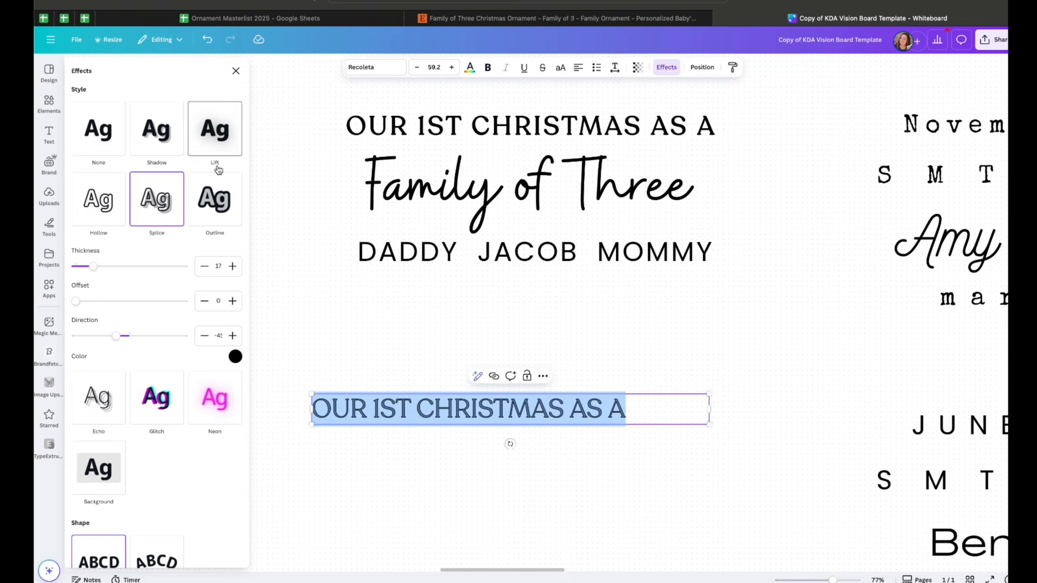
{"action": "left_click", "coordinate": [106, 136]}
{"action": "left_click", "coordinate": [625, 351]}
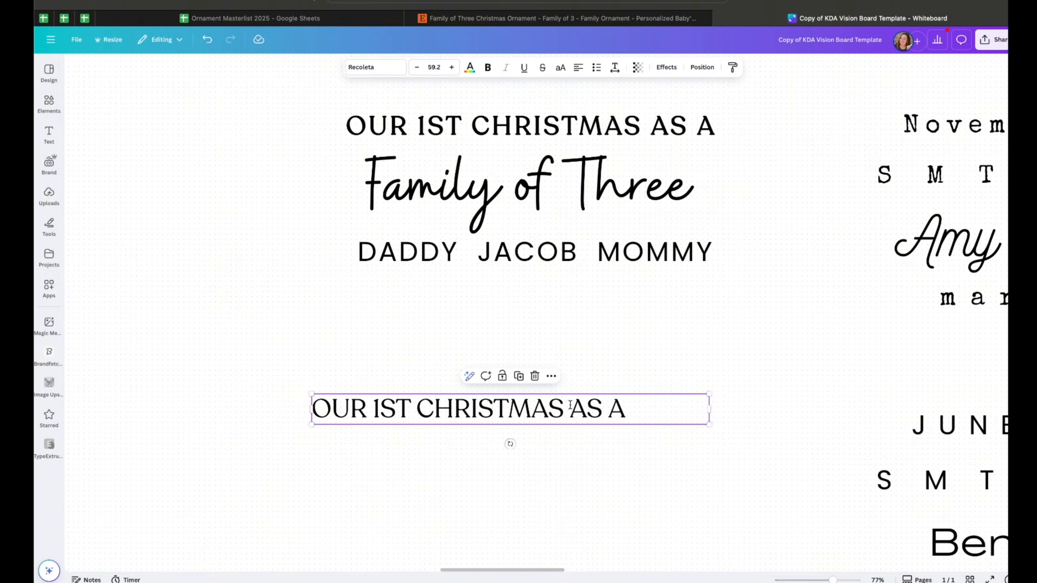
Move the copied heading just above the original Family of Three heading
{"action": "left_click_drag", "start_coordinate": [578, 403], "coordinate": [308, 147]}
{"action": "scroll", "coordinate": [294, 267], "scroll_direction": "up", "scroll_amount": 5}
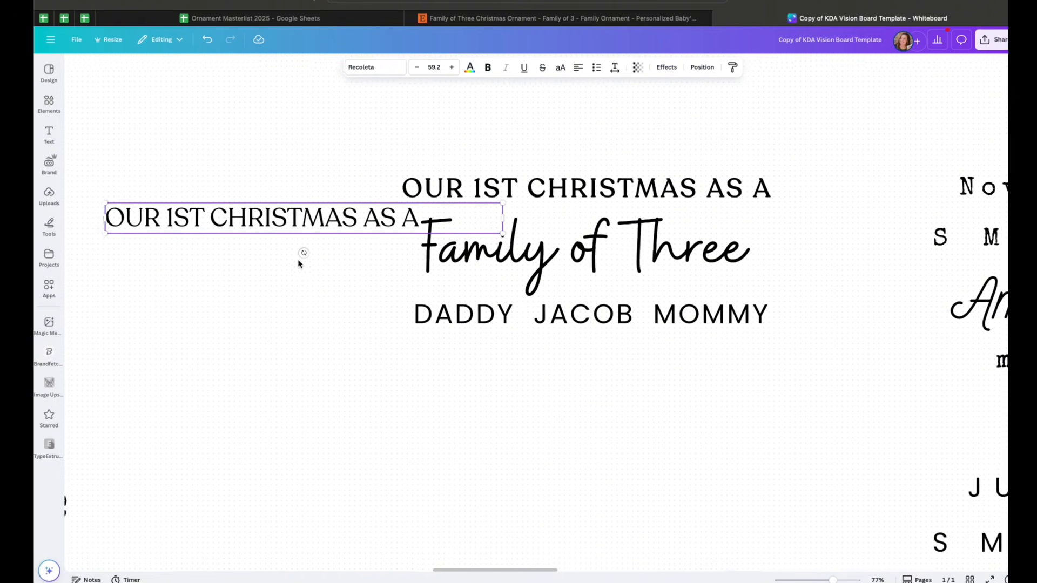
{"action": "left_click_drag", "start_coordinate": [285, 281], "coordinate": [608, 202]}
{"action": "left_click", "coordinate": [823, 227]}
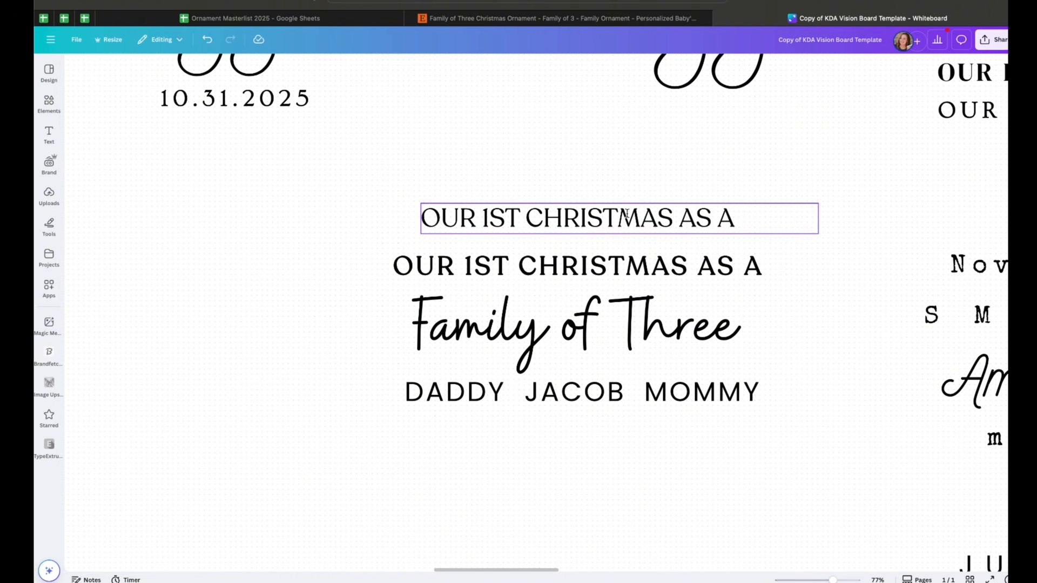
Compare the copied heading with the original heading line in the layout
{"action": "left_click", "coordinate": [641, 273]}
{"action": "double_click", "coordinate": [699, 276]}
{"action": "left_click", "coordinate": [814, 373]}
{"action": "left_click", "coordinate": [699, 273]}
{"action": "left_click", "coordinate": [700, 273]}
{"action": "left_click", "coordinate": [783, 317]}
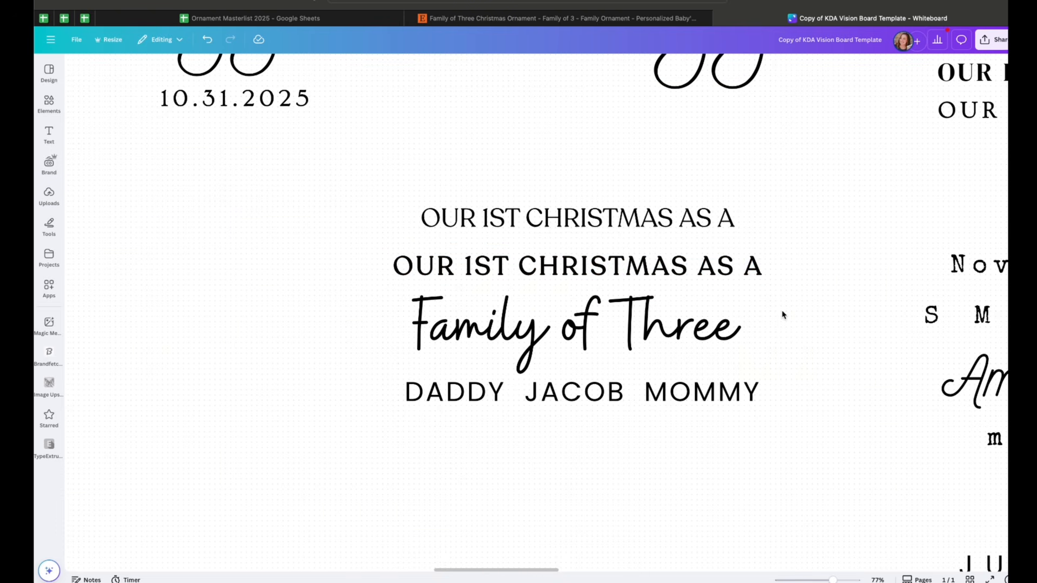
{"action": "left_click", "coordinate": [703, 218]}
{"action": "left_click", "coordinate": [702, 219]}
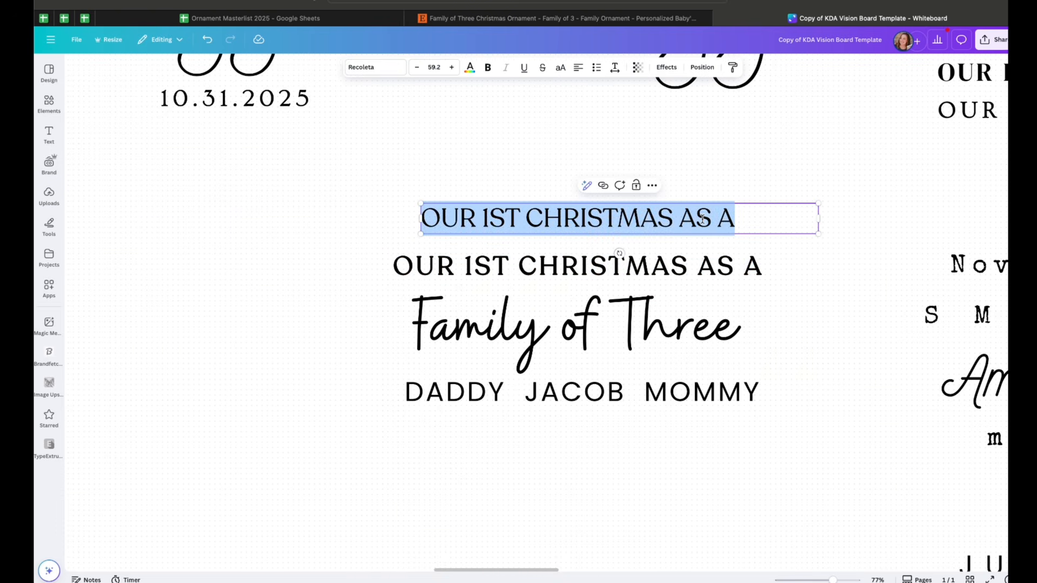
{"action": "left_click", "coordinate": [621, 266]}
{"action": "left_click", "coordinate": [722, 156]}
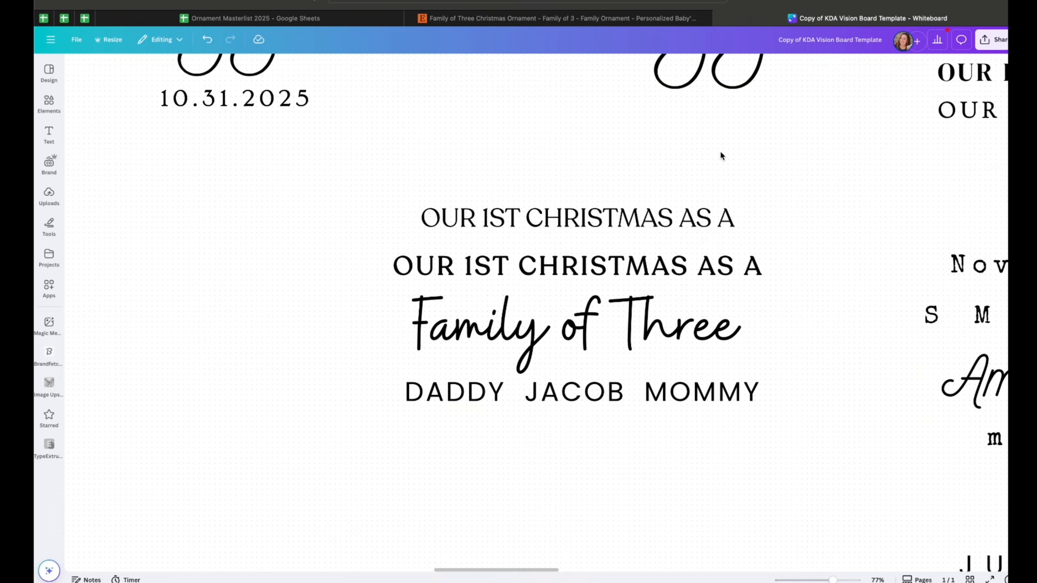
Inspect the fonts of the names line and the Family of Three script
{"action": "left_click", "coordinate": [621, 394]}
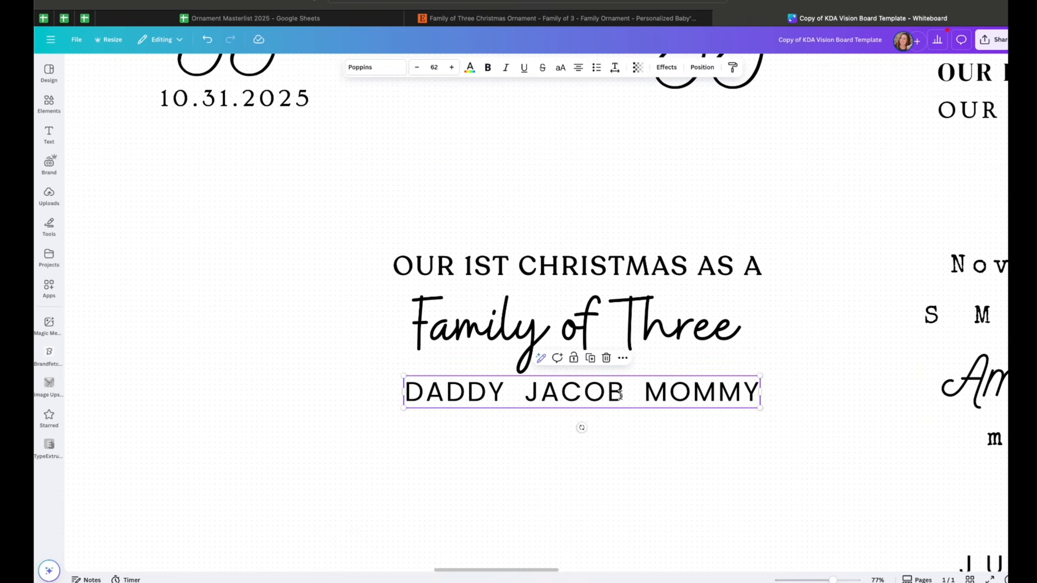
{"action": "scroll", "coordinate": [621, 394], "scroll_direction": "right", "scroll_amount": 2}
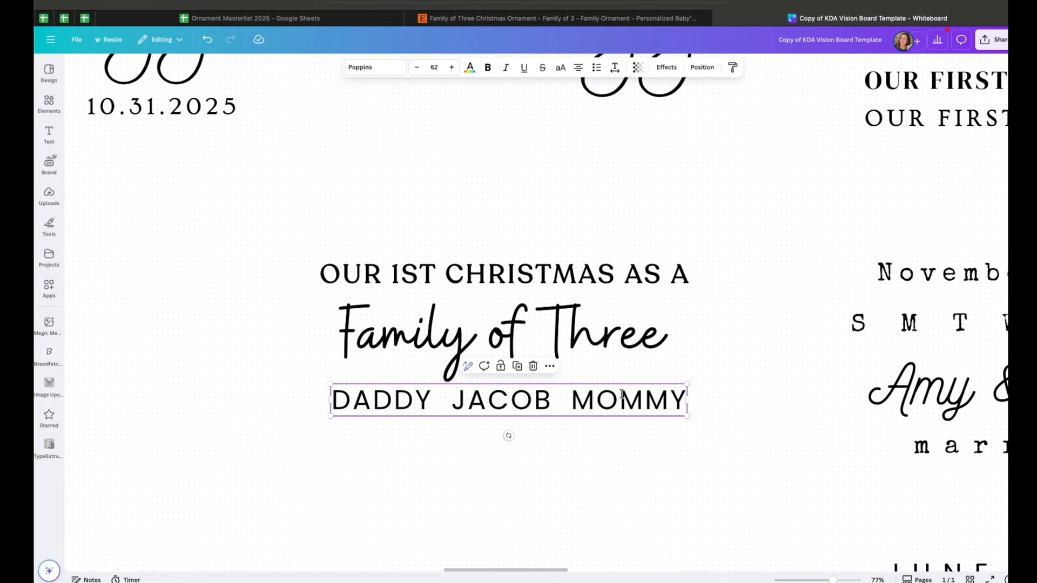
{"action": "left_click", "coordinate": [620, 395]}
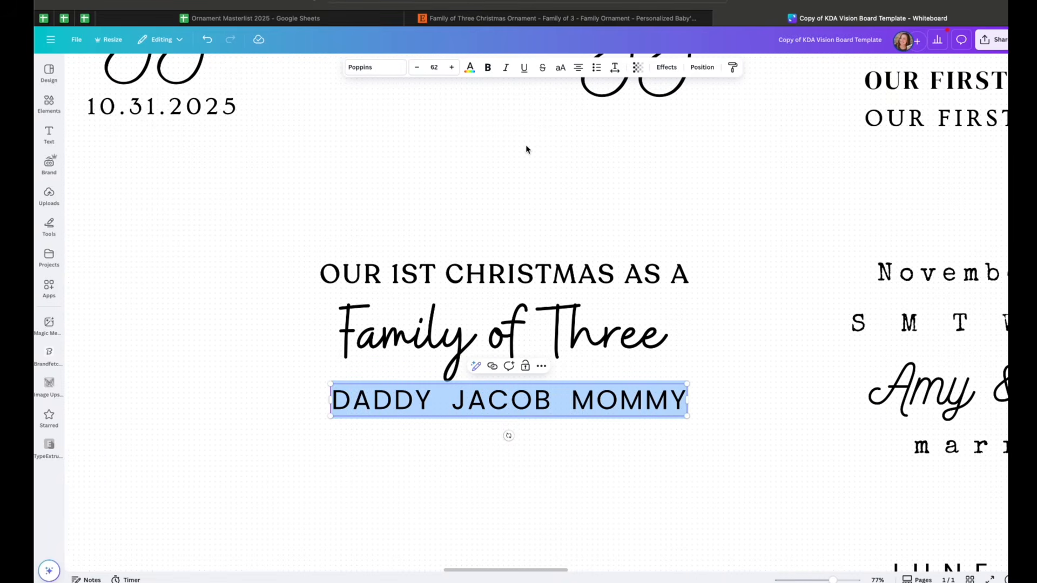
{"action": "scroll", "coordinate": [527, 149], "scroll_direction": "right", "scroll_amount": 2}
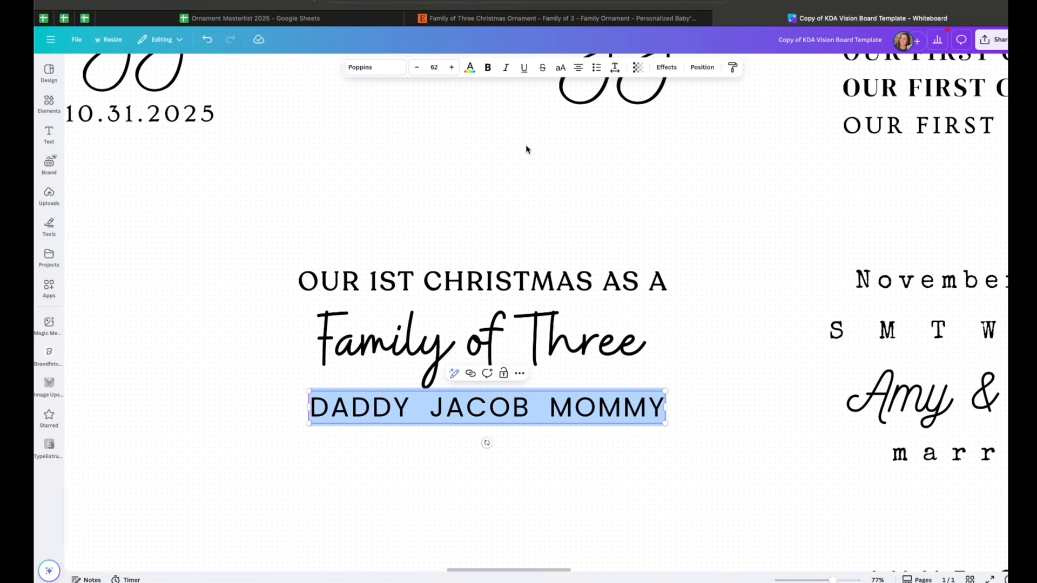
{"action": "left_click", "coordinate": [594, 332]}
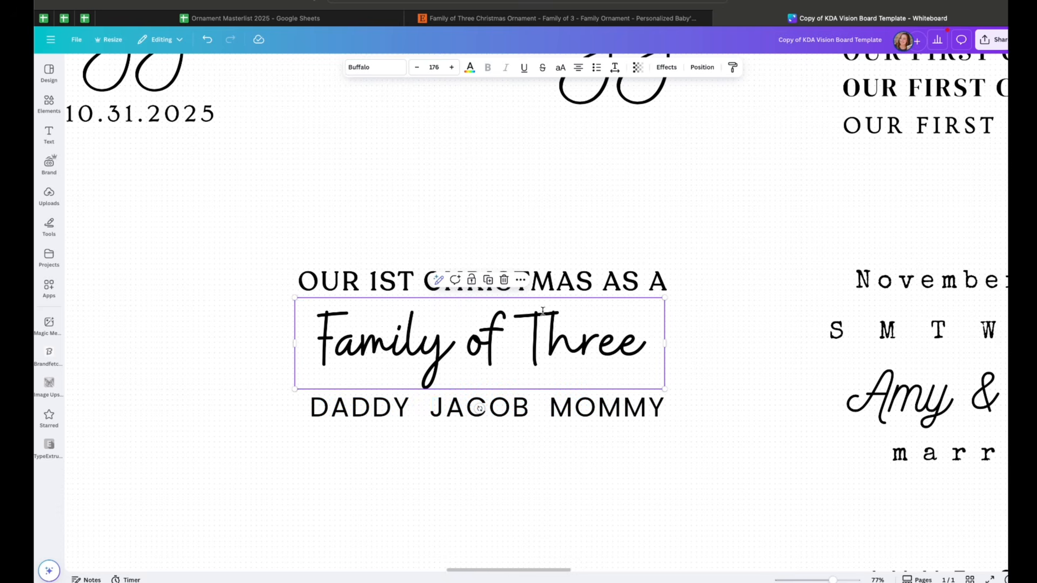
{"action": "scroll", "coordinate": [585, 223], "scroll_direction": "up", "scroll_amount": 2}
{"action": "scroll", "coordinate": [585, 223], "scroll_direction": "right", "scroll_amount": 2}
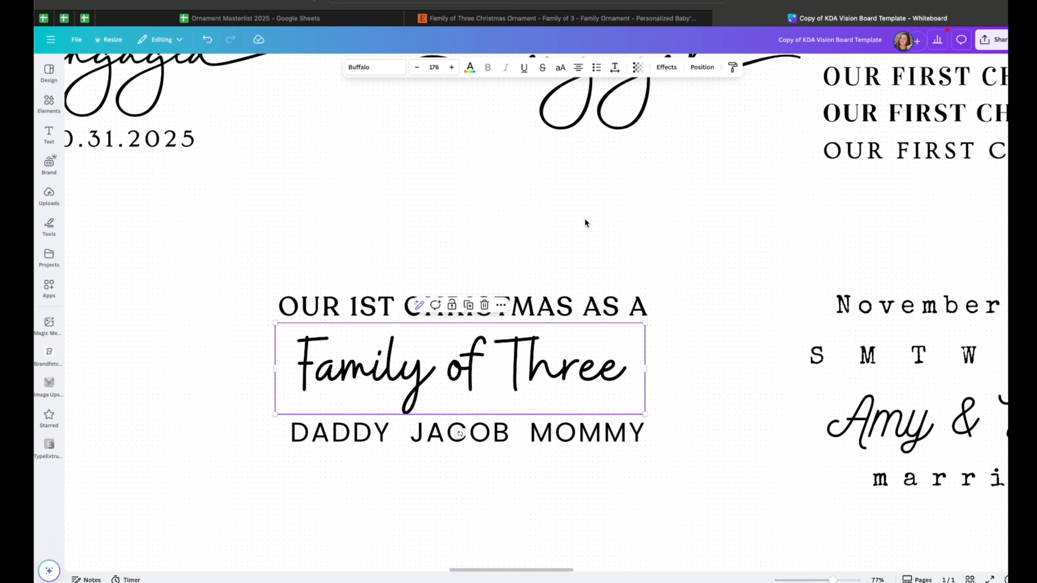
{"action": "left_click", "coordinate": [594, 432]}
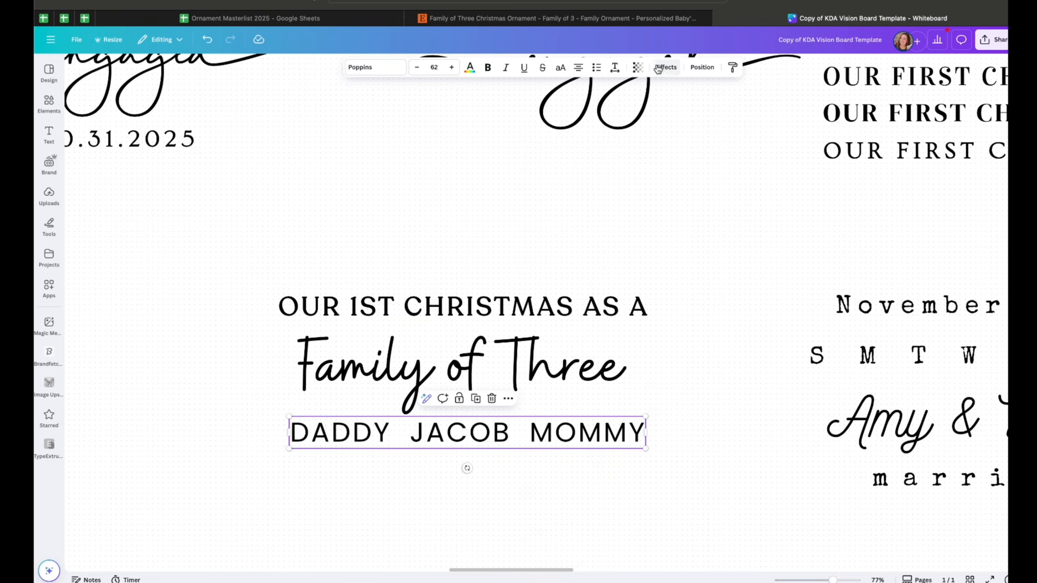
Check the names line's effects and letter spacing, then select the Family of Three script text
{"action": "left_click", "coordinate": [663, 68]}
{"action": "left_click", "coordinate": [618, 68]}
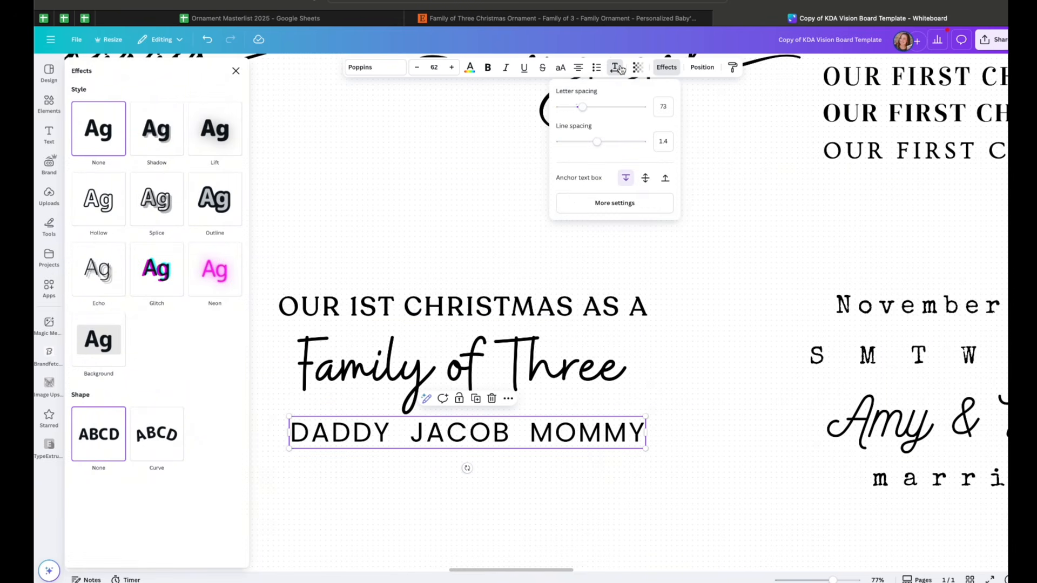
{"action": "left_click", "coordinate": [673, 110]}
{"action": "left_click", "coordinate": [636, 442]}
{"action": "scroll", "coordinate": [661, 466], "scroll_direction": "right", "scroll_amount": 1}
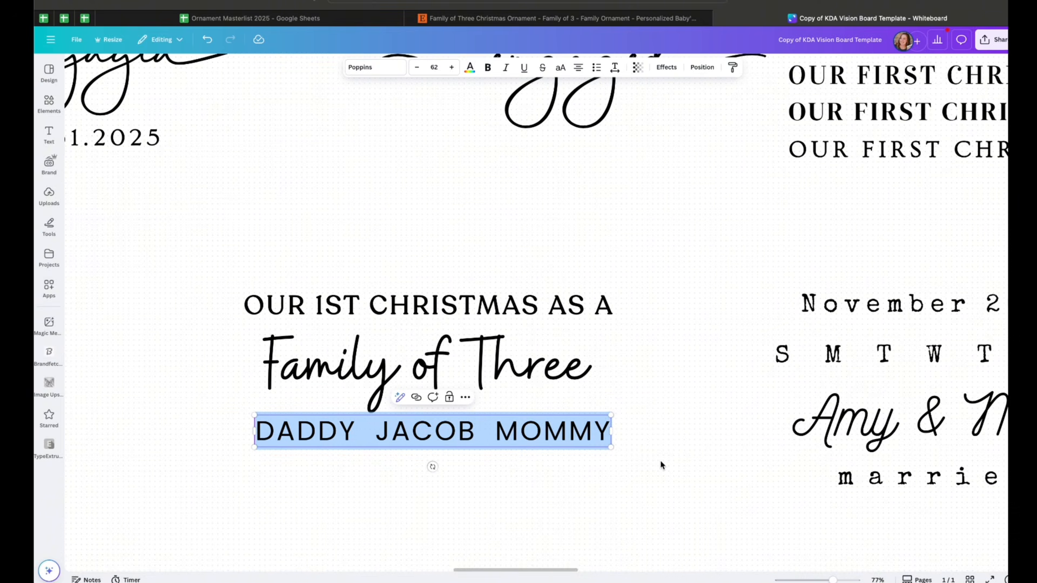
{"action": "double_click", "coordinate": [566, 379]}
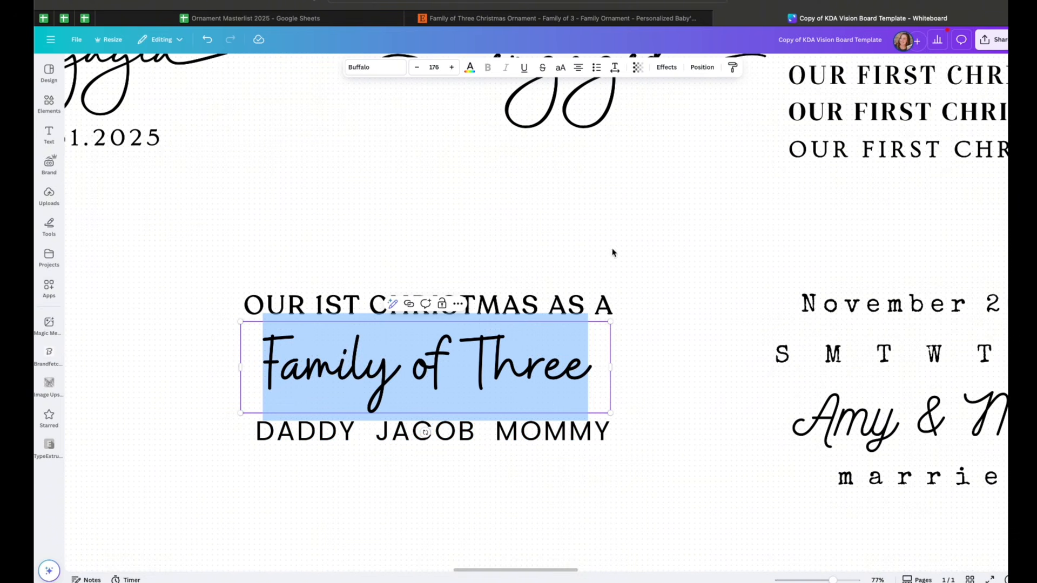
Try a letter spacing of 35 on the Family of Three script, then set its letter spacing back to 0
{"action": "left_click", "coordinate": [615, 67]}
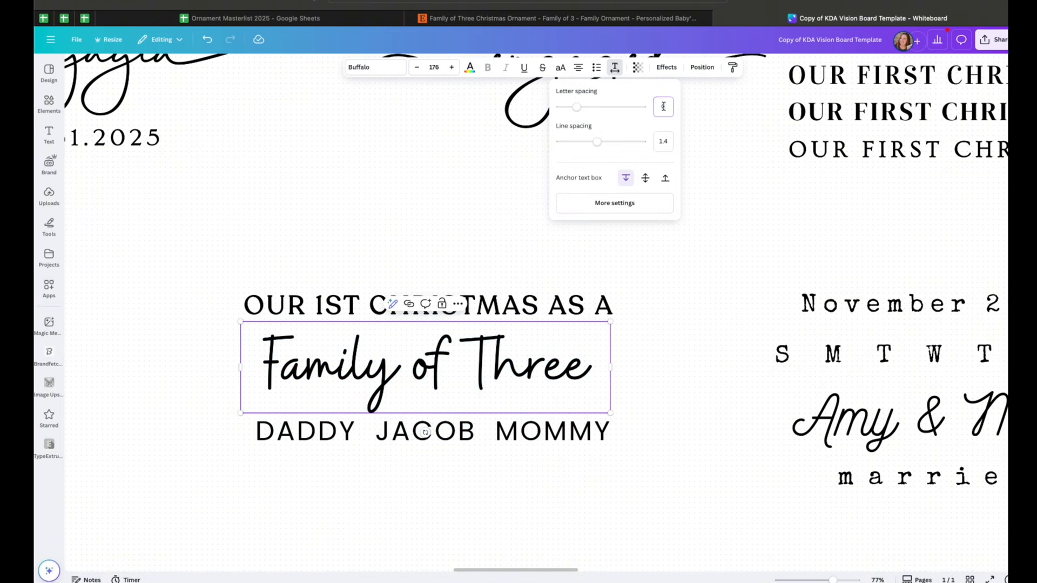
{"action": "type", "text": "35"}
{"action": "key", "text": "Return"}
{"action": "left_click", "coordinate": [722, 301]}
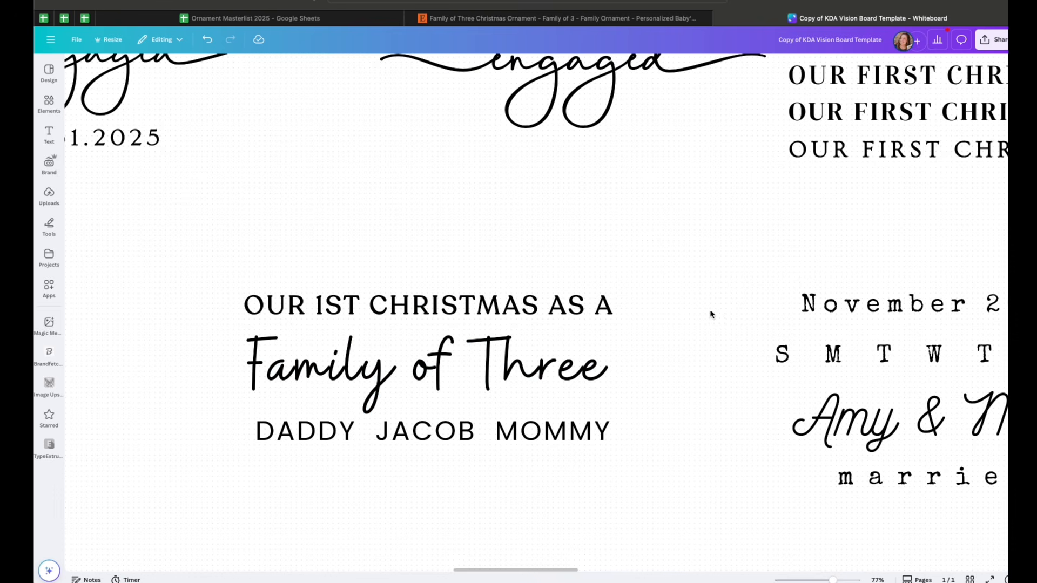
{"action": "double_click", "coordinate": [428, 364]}
{"action": "left_click", "coordinate": [615, 67]}
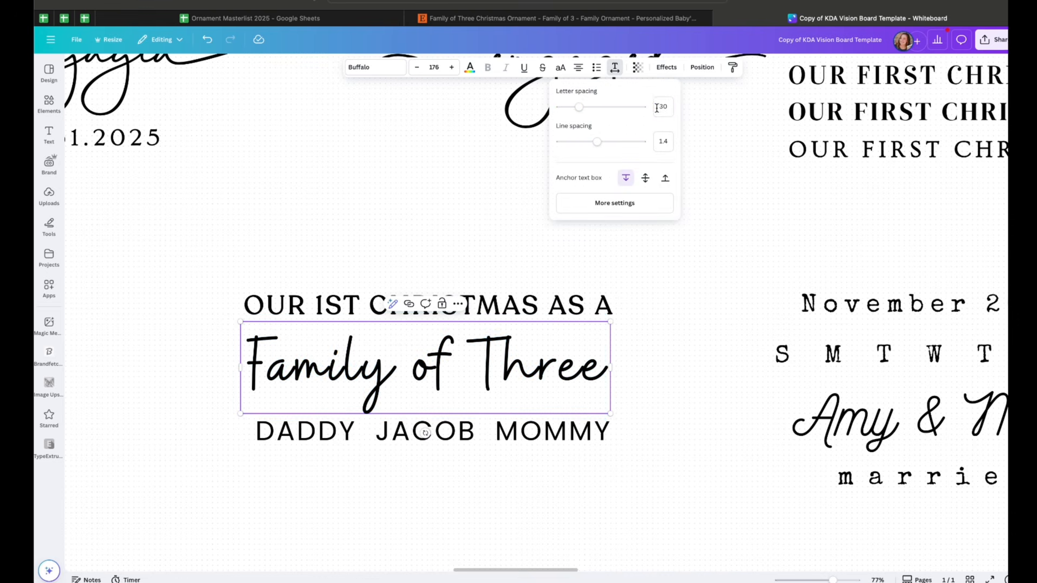
{"action": "left_click", "coordinate": [666, 114]}
{"action": "key", "text": "Return"}
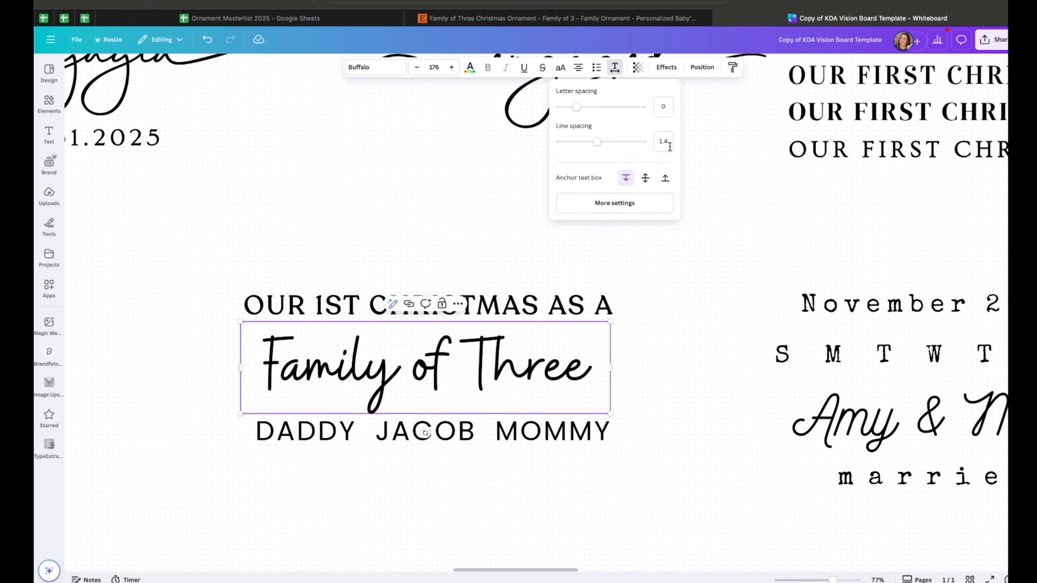
{"action": "left_click", "coordinate": [685, 322]}
Inspect the fonts of the first November 2025 married calendar design's date, names and married lines
{"action": "scroll", "coordinate": [685, 323], "scroll_direction": "right", "scroll_amount": 4}
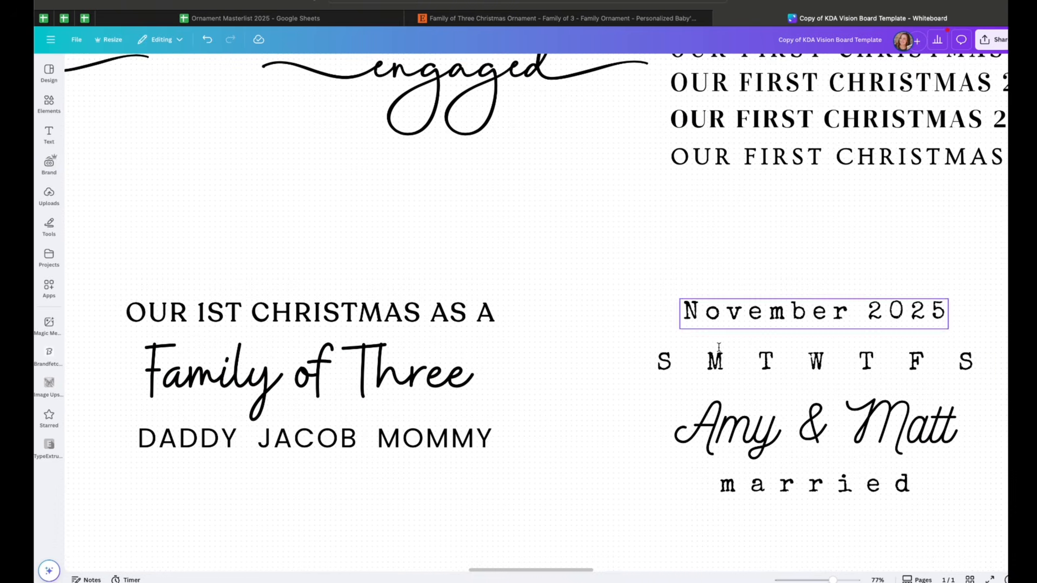
{"action": "scroll", "coordinate": [719, 475], "scroll_direction": "down", "scroll_amount": 5}
{"action": "scroll", "coordinate": [718, 475], "scroll_direction": "right", "scroll_amount": 2}
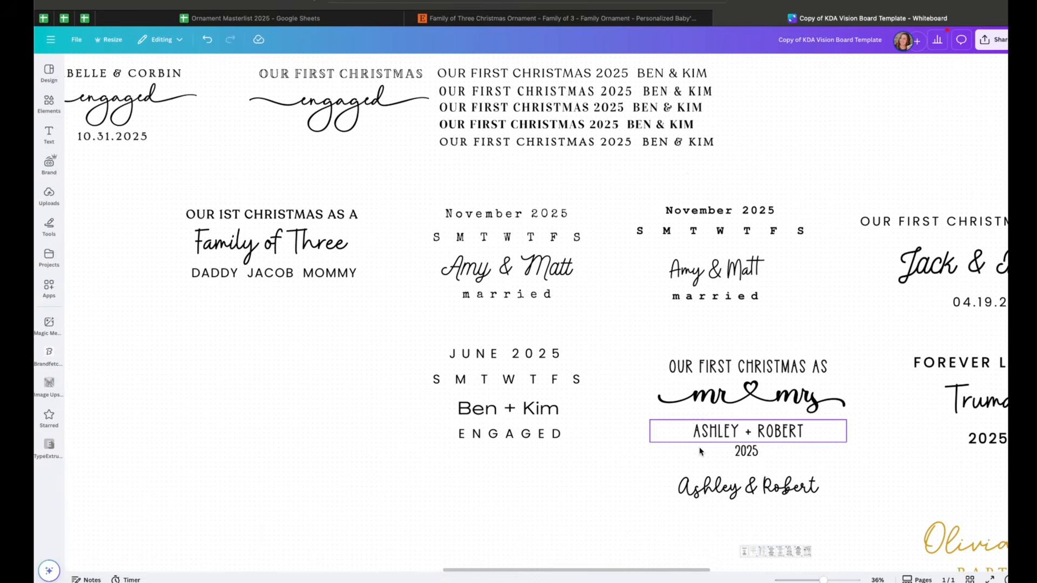
{"action": "left_click_drag", "start_coordinate": [453, 185], "coordinate": [546, 311]}
{"action": "left_click", "coordinate": [611, 331]}
{"action": "scroll", "coordinate": [612, 332], "scroll_direction": "up", "scroll_amount": 1}
{"action": "left_click_drag", "start_coordinate": [664, 188], "coordinate": [732, 319]}
{"action": "left_click", "coordinate": [766, 350]}
{"action": "scroll", "coordinate": [702, 349], "scroll_direction": "left", "scroll_amount": 1}
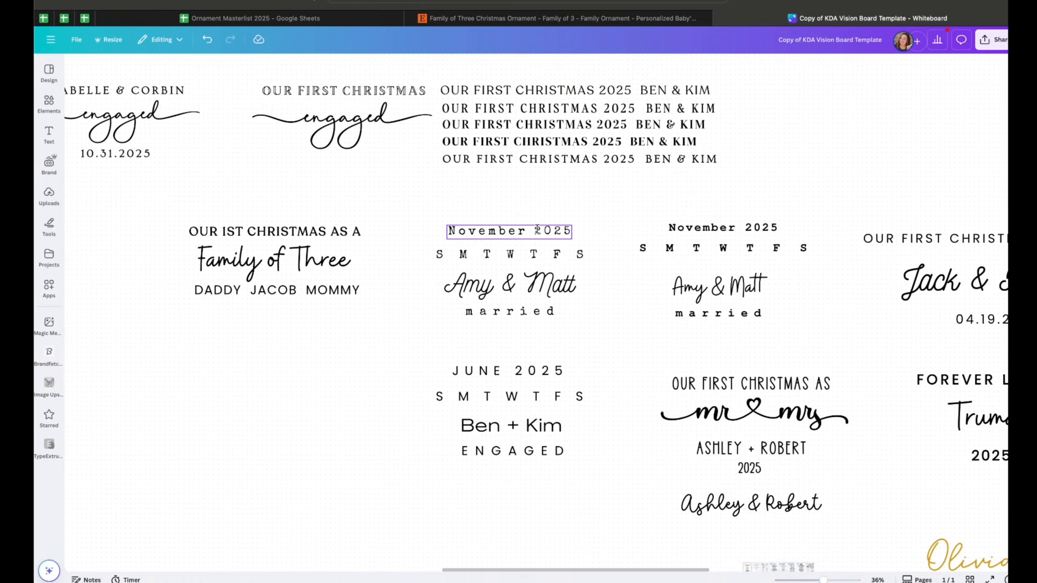
{"action": "left_click", "coordinate": [538, 229]}
{"action": "left_click", "coordinate": [532, 282]}
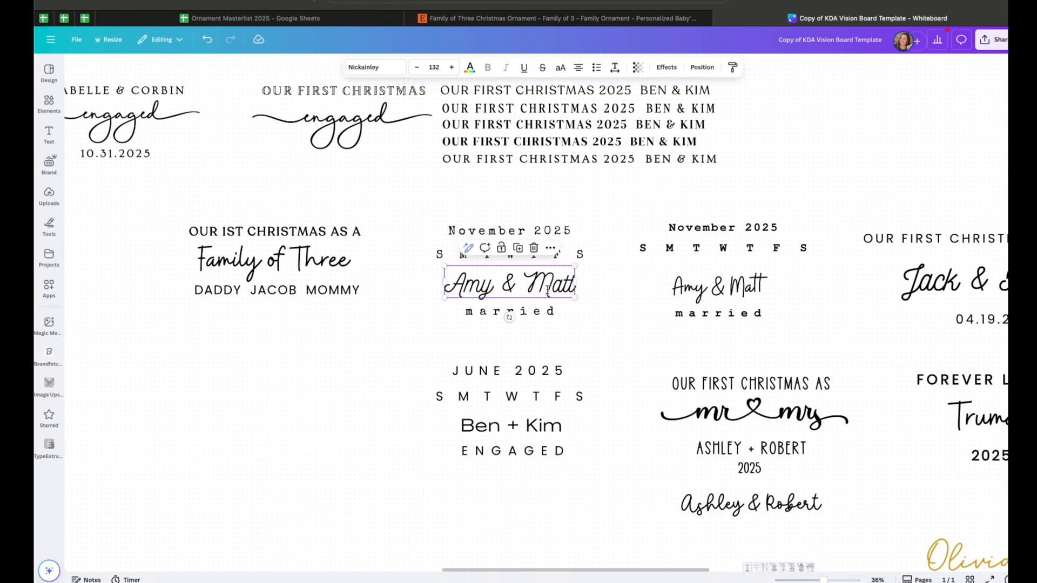
{"action": "left_click", "coordinate": [549, 228]}
{"action": "left_click", "coordinate": [559, 291]}
{"action": "left_click", "coordinate": [546, 312]}
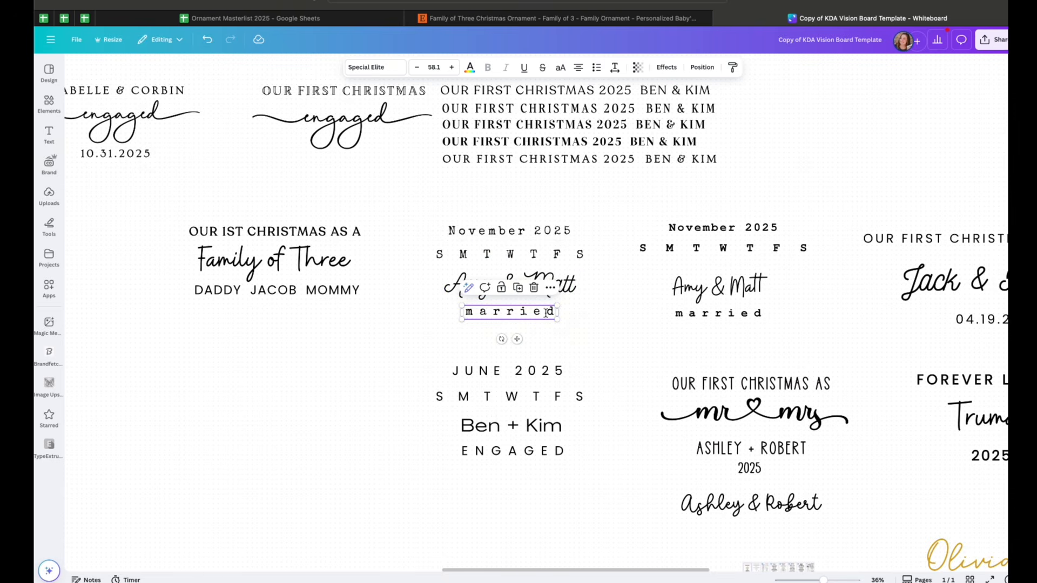
Compare the fonts of the second November 2025 married design's weekday row and names
{"action": "left_click", "coordinate": [747, 229]}
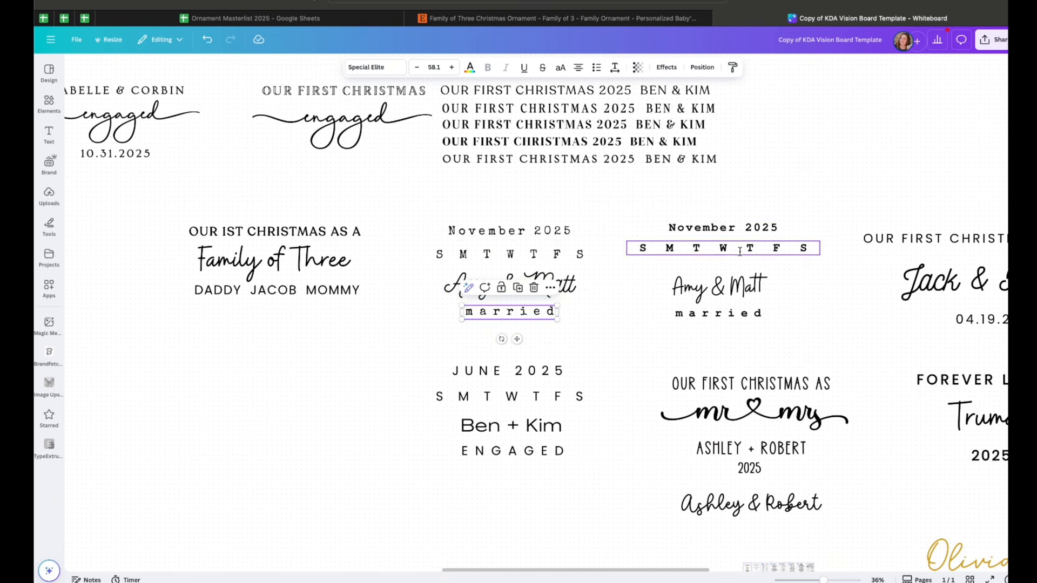
{"action": "scroll", "coordinate": [756, 221], "scroll_direction": "up", "scroll_amount": 2}
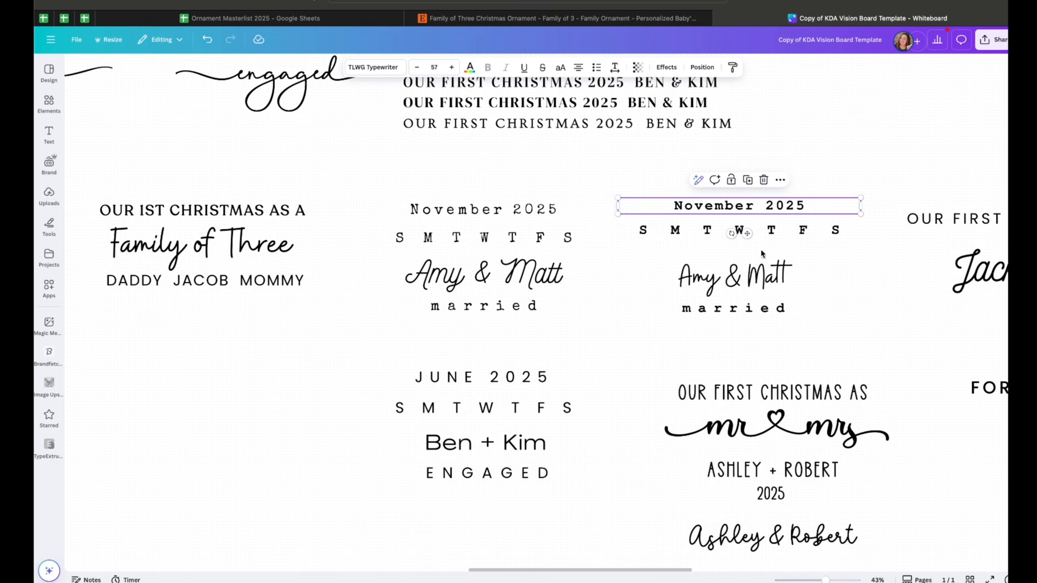
{"action": "left_click", "coordinate": [756, 280]}
{"action": "scroll", "coordinate": [725, 284], "scroll_direction": "down", "scroll_amount": 5}
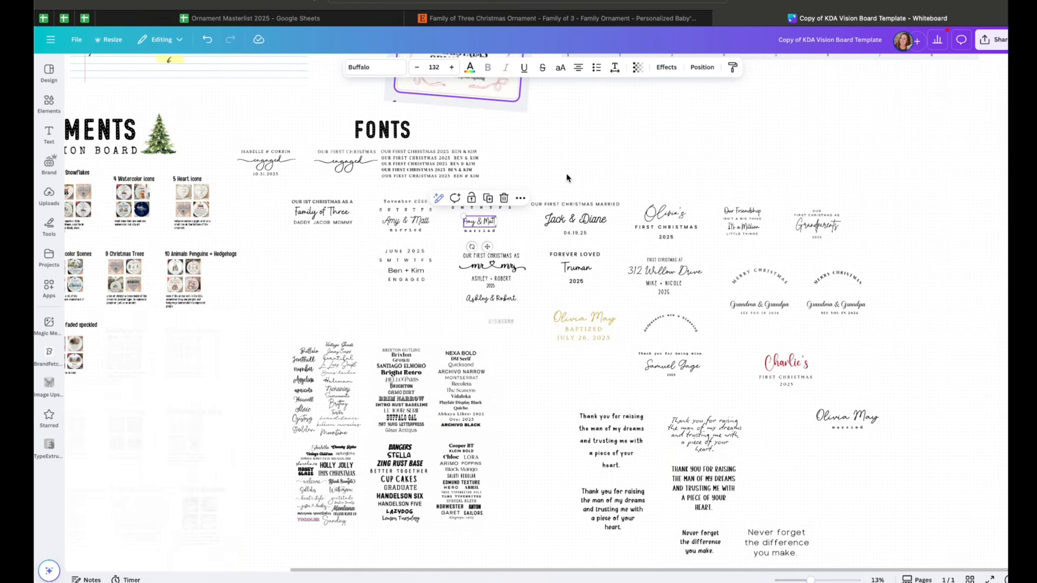
{"action": "scroll", "coordinate": [567, 177], "scroll_direction": "down", "scroll_amount": 1}
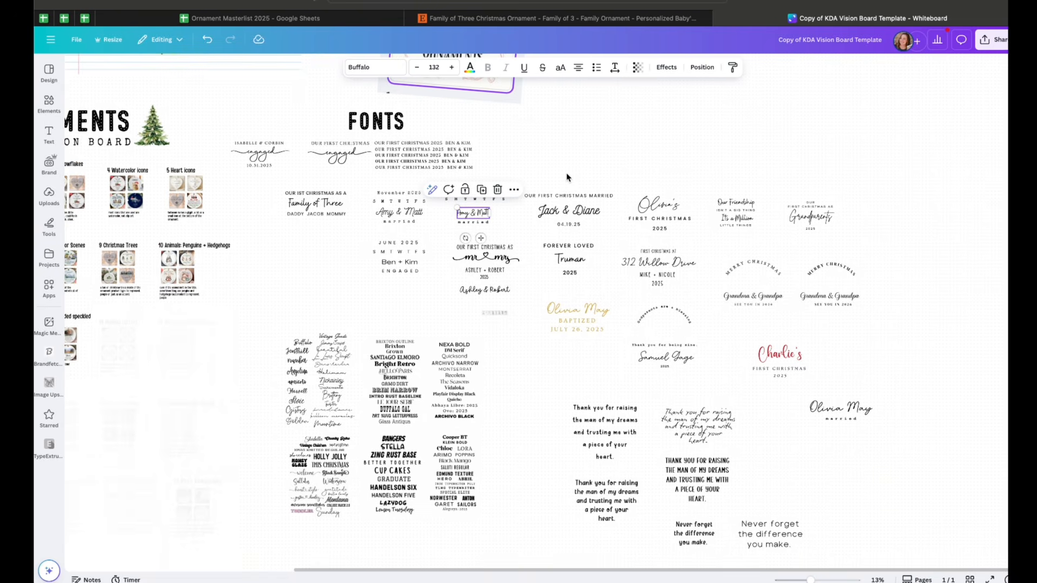
{"action": "scroll", "coordinate": [567, 177], "scroll_direction": "up", "scroll_amount": 3}
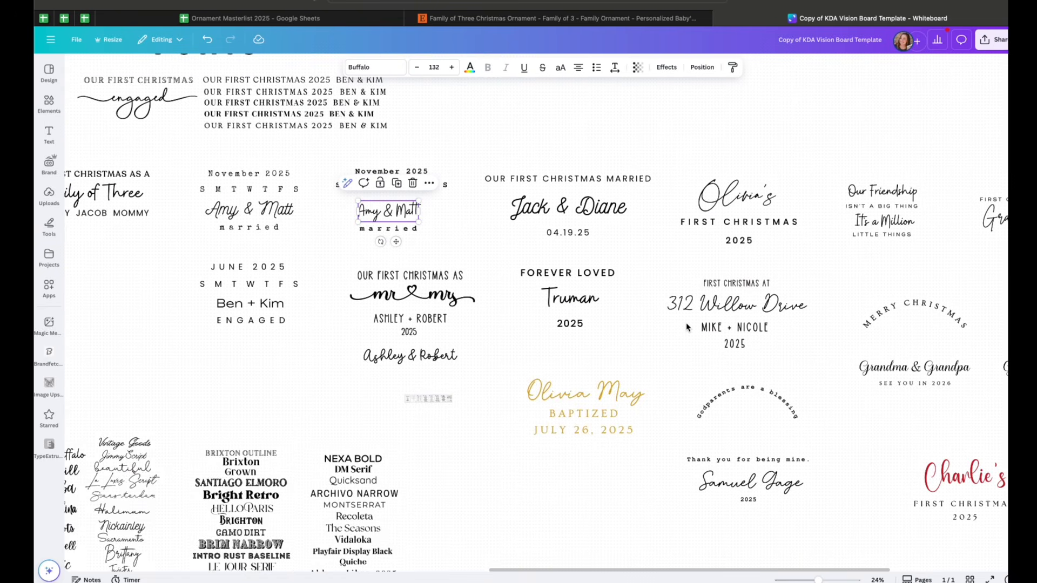
{"action": "scroll", "coordinate": [687, 328], "scroll_direction": "right", "scroll_amount": 1}
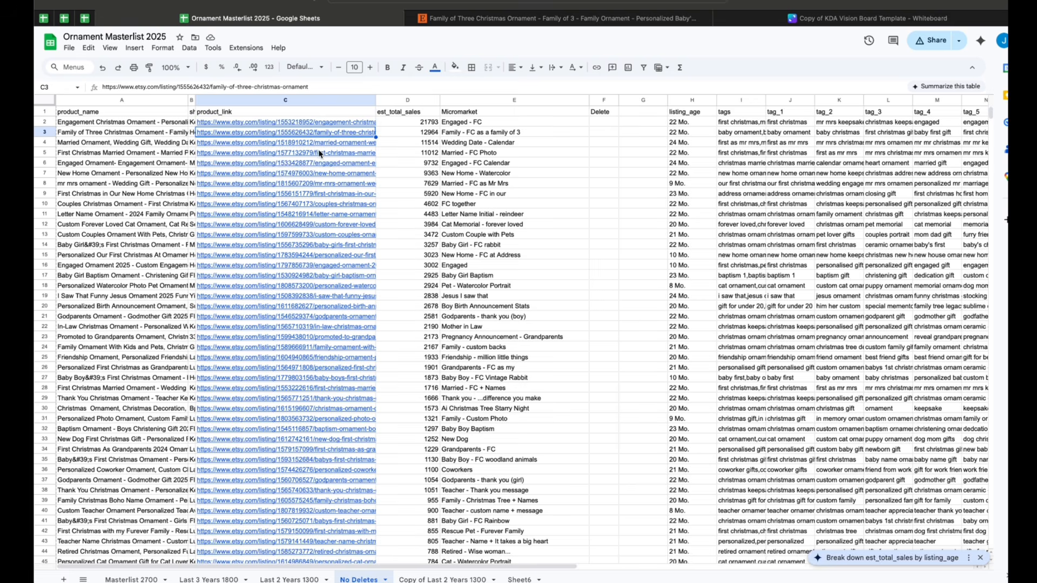
Open the First Christmas Married photo ornament listing from the spreadsheet and review its design
{"action": "left_click", "coordinate": [320, 154]}
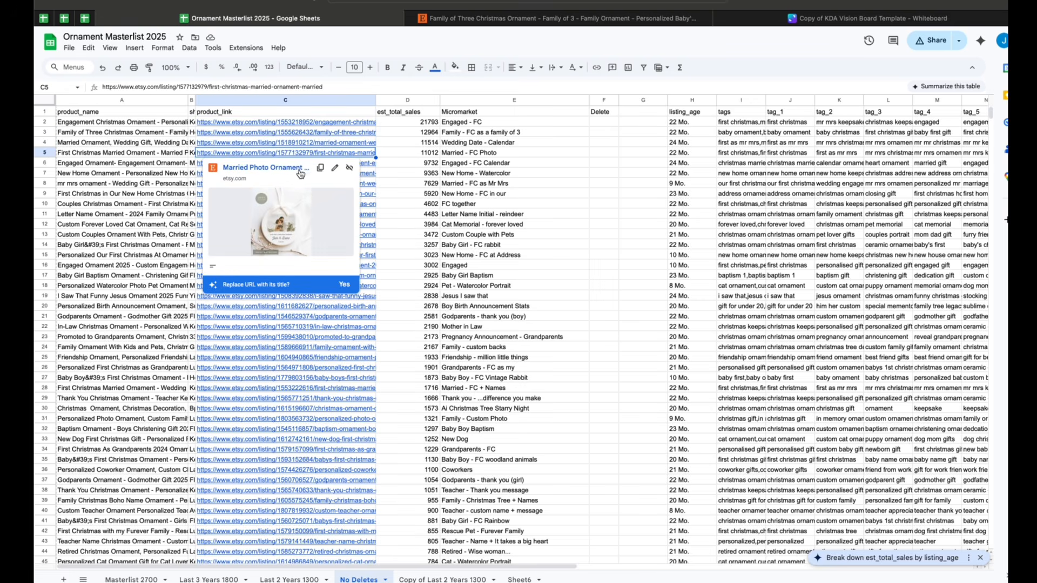
{"action": "left_click", "coordinate": [265, 168]}
{"action": "scroll", "coordinate": [449, 421], "scroll_direction": "down", "scroll_amount": 1}
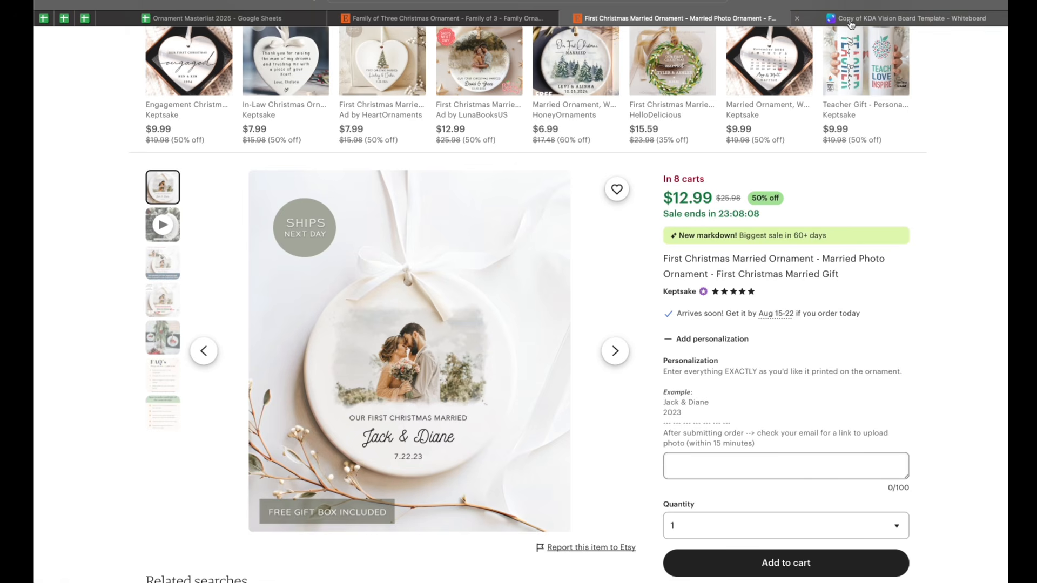
Back on the board, inspect the letter spacing of the Our First Christmas Married heading and its date line
{"action": "left_click", "coordinate": [892, 17]}
{"action": "left_click", "coordinate": [673, 163]}
{"action": "triple_click", "coordinate": [674, 164]}
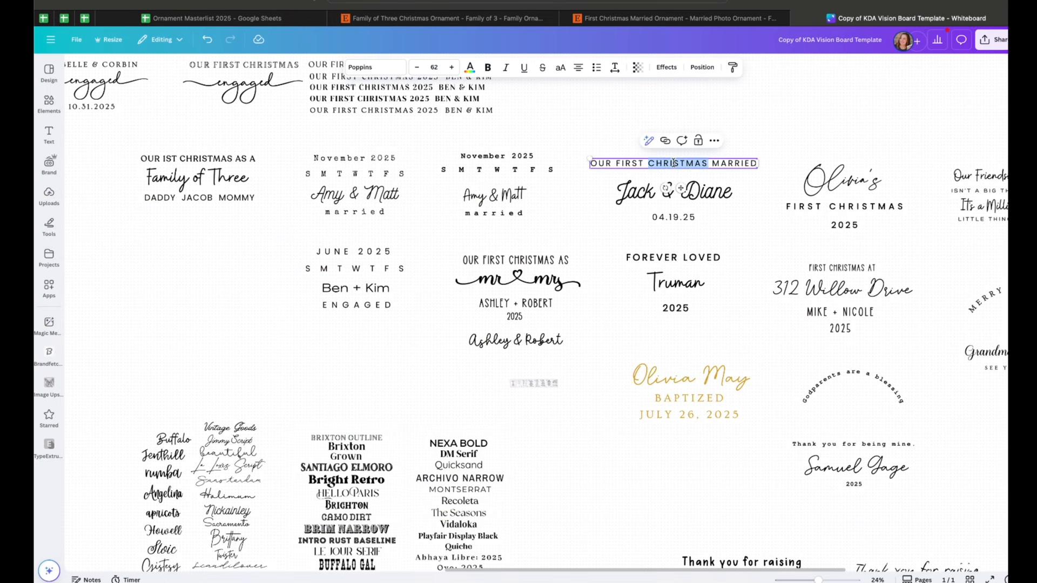
{"action": "left_click", "coordinate": [615, 67]}
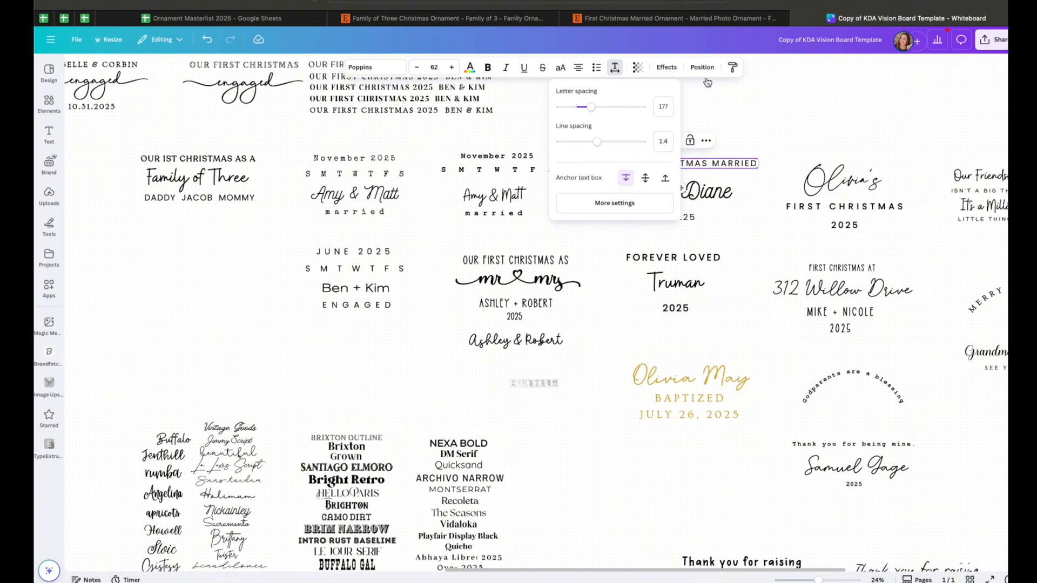
{"action": "left_click", "coordinate": [766, 104]}
{"action": "left_click", "coordinate": [680, 217]}
{"action": "double_click", "coordinate": [681, 216]}
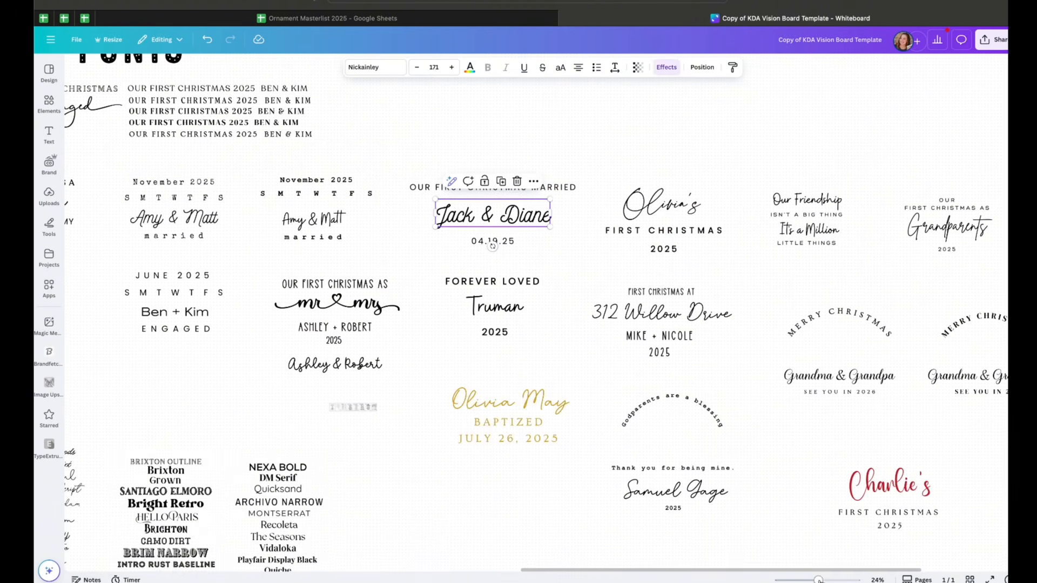
Survey the layouts and font sample sheets across the board's fonts section
{"action": "left_click_drag", "start_coordinate": [819, 580], "coordinate": [826, 580]}
{"action": "scroll", "coordinate": [787, 359], "scroll_direction": "right", "scroll_amount": 4}
{"action": "scroll", "coordinate": [787, 359], "scroll_direction": "up", "scroll_amount": 2}
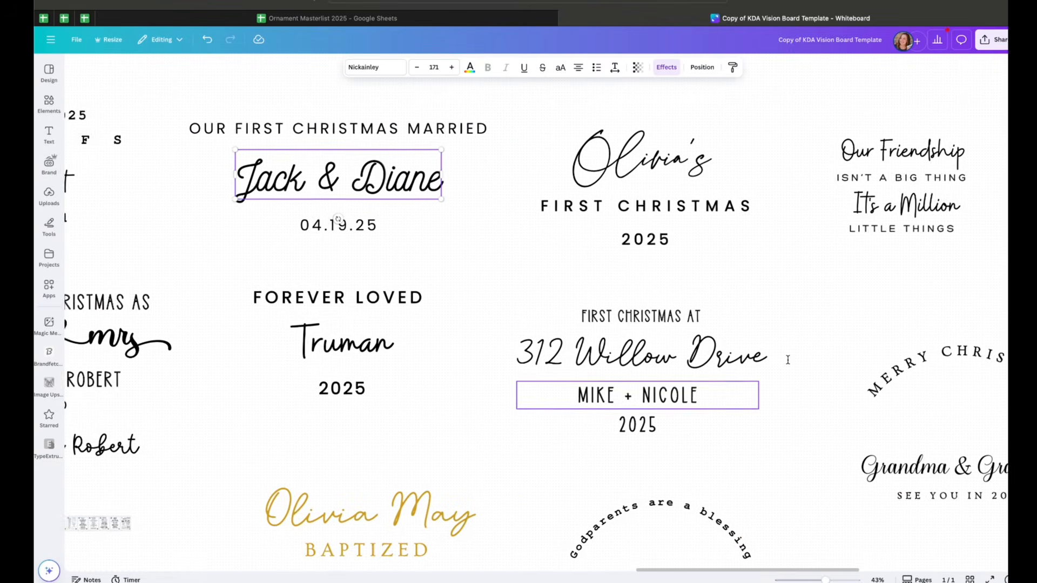
{"action": "scroll", "coordinate": [723, 347], "scroll_direction": "left", "scroll_amount": 1}
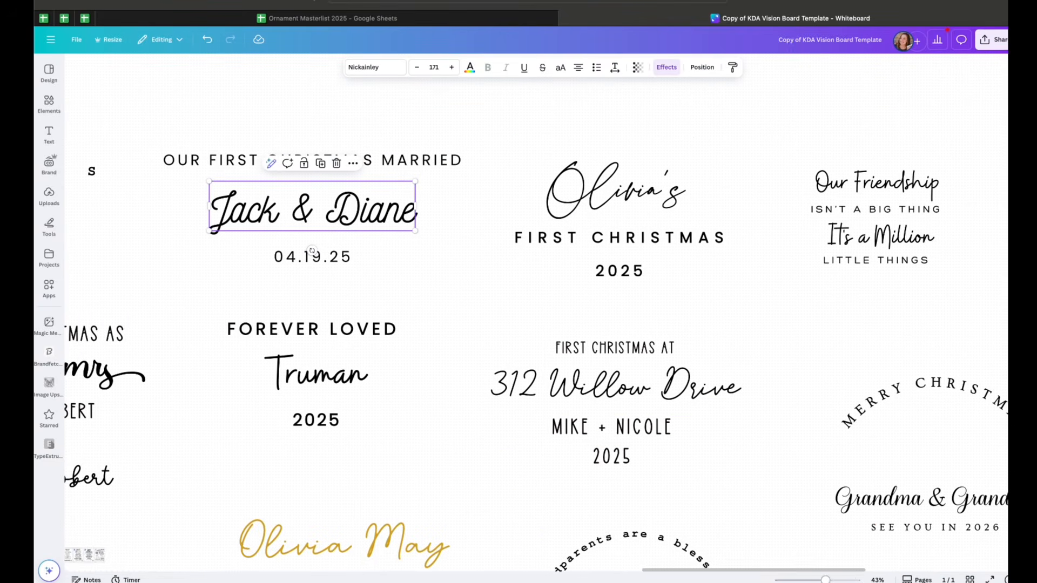
{"action": "left_click_drag", "start_coordinate": [826, 580], "coordinate": [813, 580]}
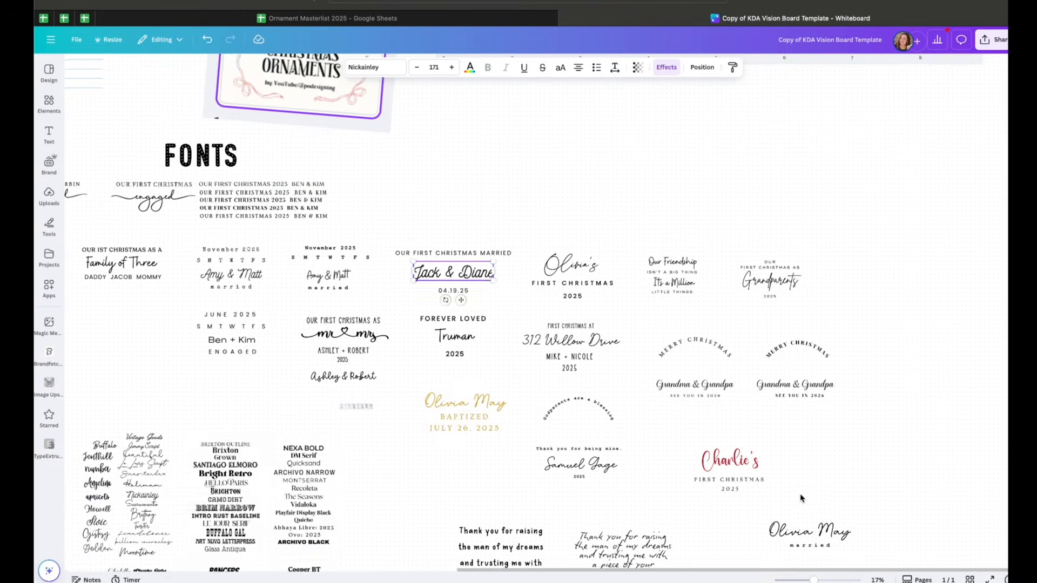
{"action": "scroll", "coordinate": [801, 498], "scroll_direction": "down", "scroll_amount": 3}
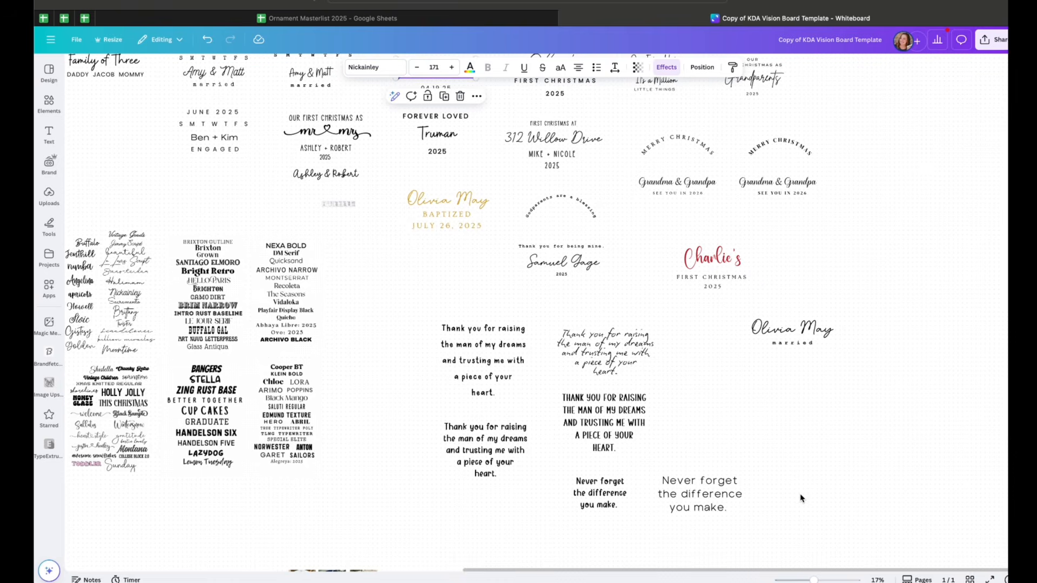
{"action": "scroll", "coordinate": [801, 498], "scroll_direction": "up", "scroll_amount": 3}
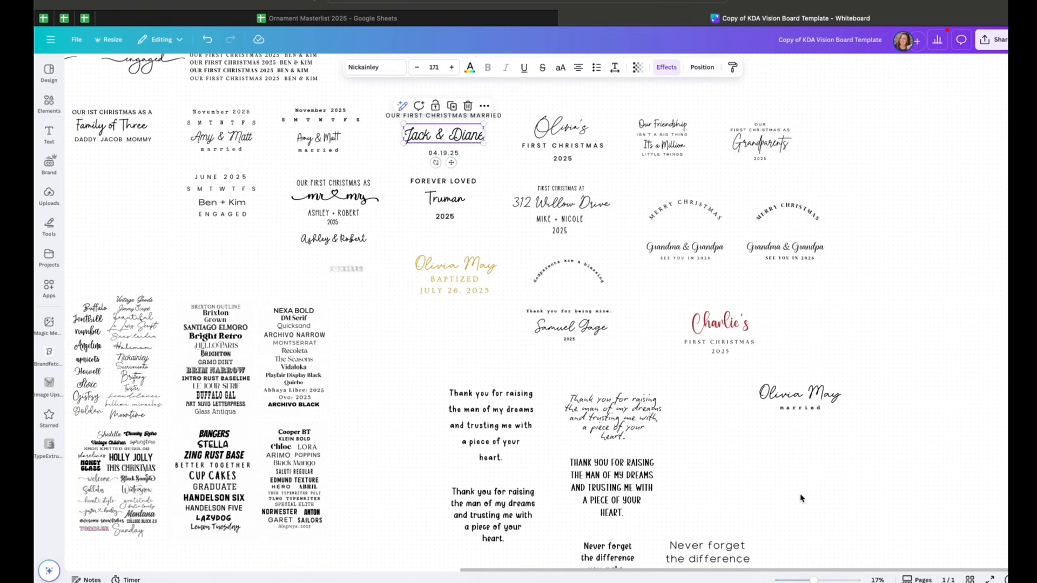
{"action": "scroll", "coordinate": [795, 486], "scroll_direction": "down", "scroll_amount": 1}
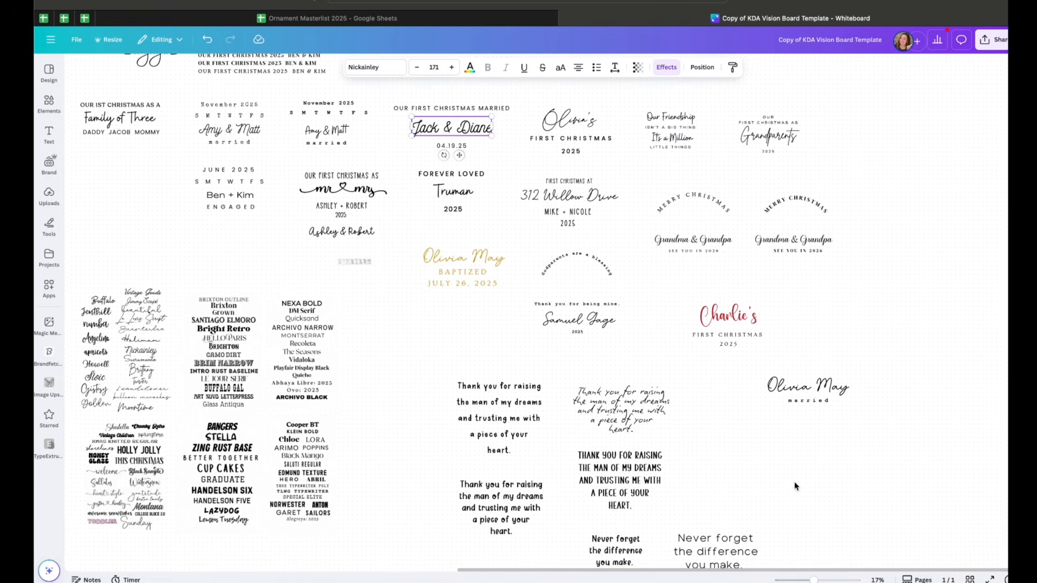
{"action": "scroll", "coordinate": [719, 442], "scroll_direction": "up", "scroll_amount": 2}
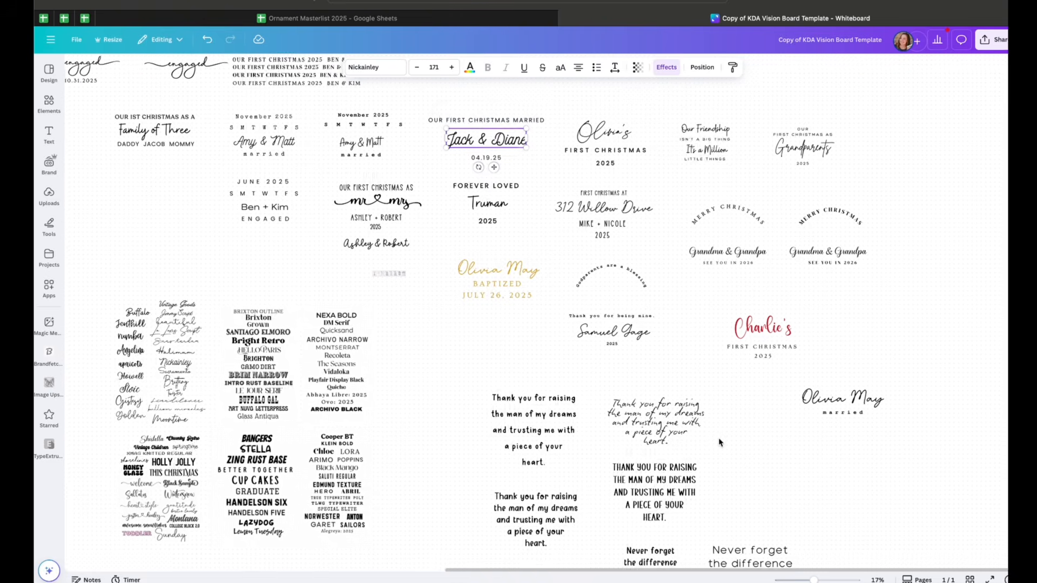
{"action": "left_click_drag", "start_coordinate": [540, 344], "coordinate": [430, 253]}
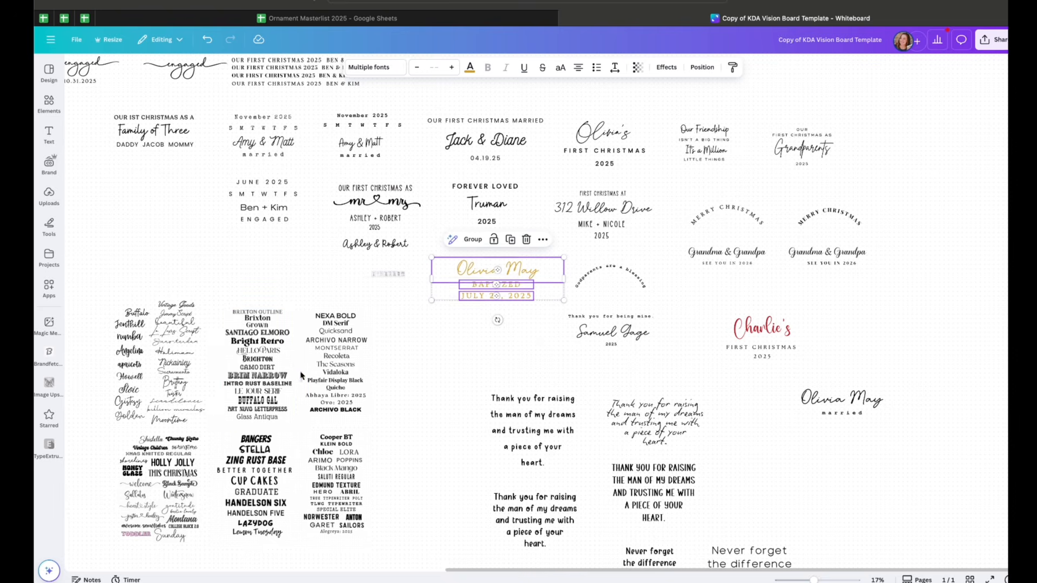
{"action": "left_click", "coordinate": [281, 377]}
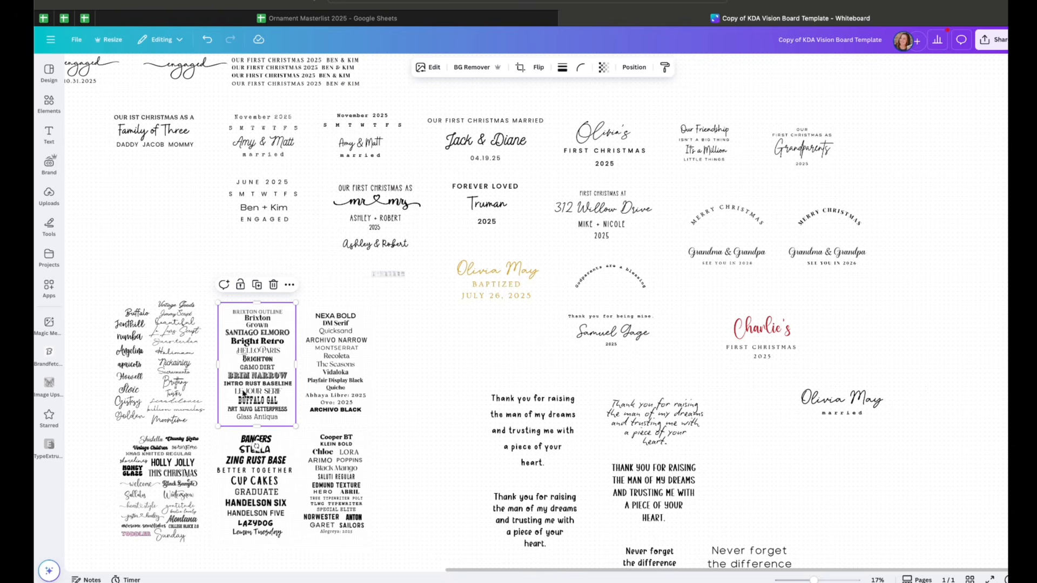
{"action": "left_click", "coordinate": [270, 479]}
{"action": "left_click", "coordinate": [420, 399]}
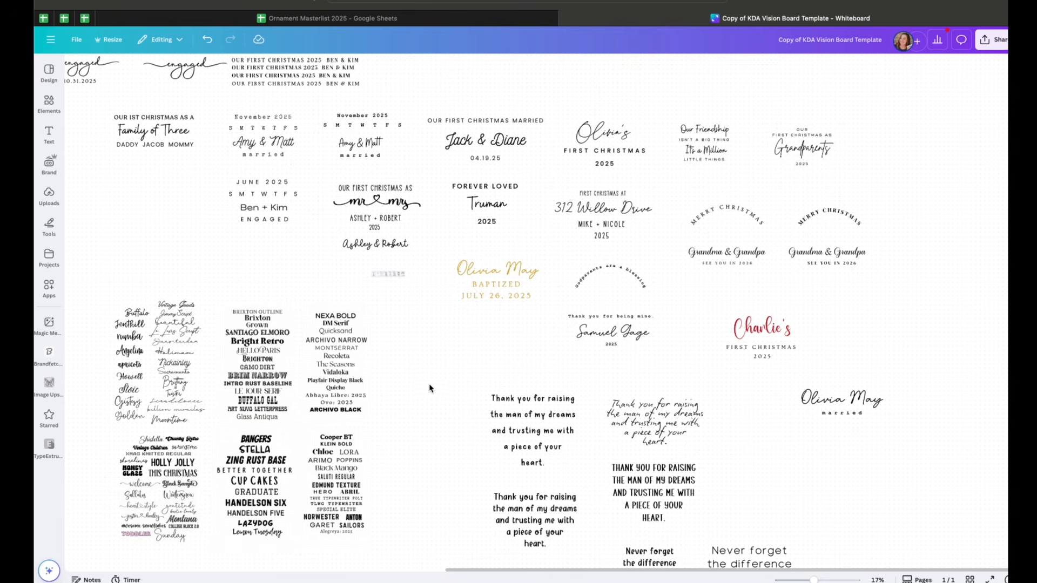
Inspect the fonts of the Olivia's First Christmas and Our Friendship designs
{"action": "scroll", "coordinate": [421, 399], "scroll_direction": "up", "scroll_amount": 1}
{"action": "scroll", "coordinate": [562, 463], "scroll_direction": "up", "scroll_amount": 5}
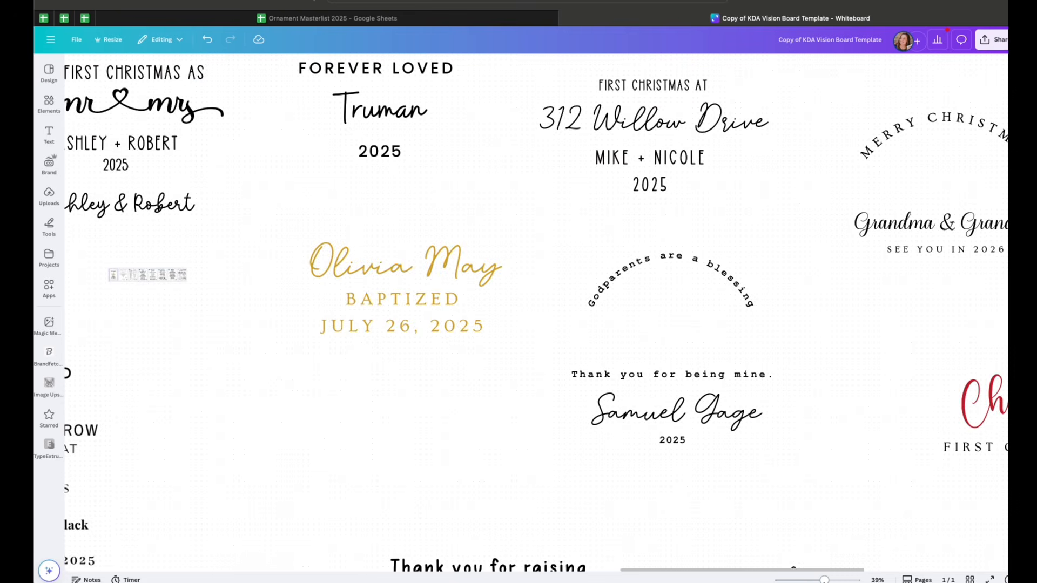
{"action": "scroll", "coordinate": [562, 463], "scroll_direction": "down", "scroll_amount": 1}
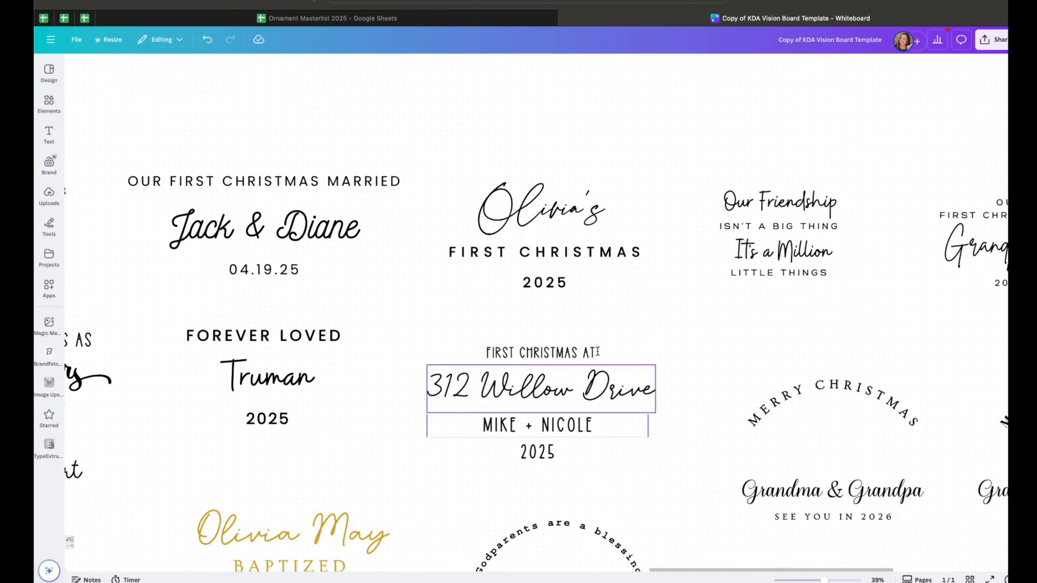
{"action": "left_click", "coordinate": [552, 197]}
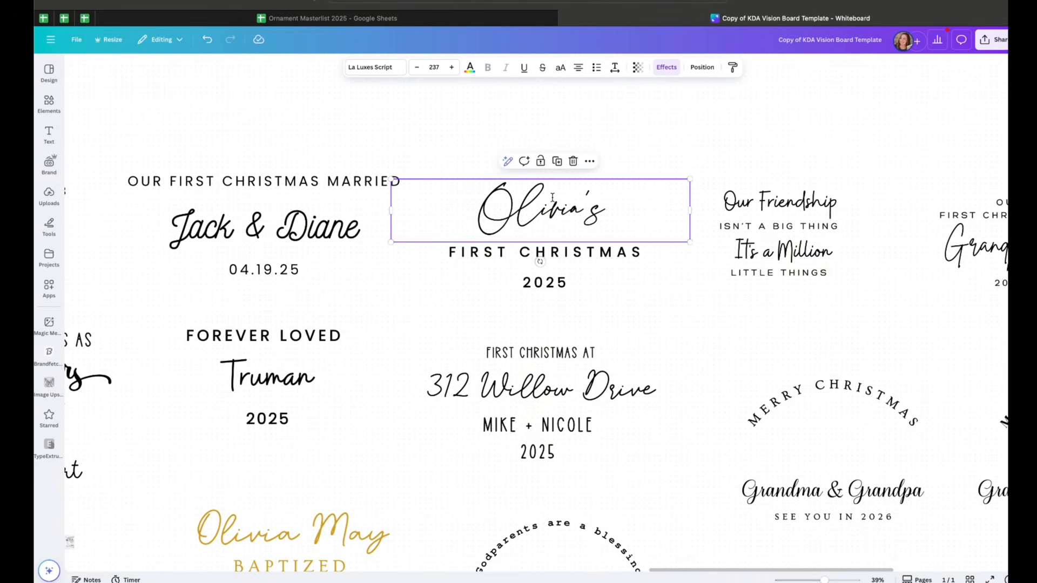
{"action": "scroll", "coordinate": [605, 224], "scroll_direction": "right", "scroll_amount": 1}
{"action": "left_click", "coordinate": [586, 251]}
{"action": "left_click", "coordinate": [575, 200]}
{"action": "left_click", "coordinate": [565, 252]}
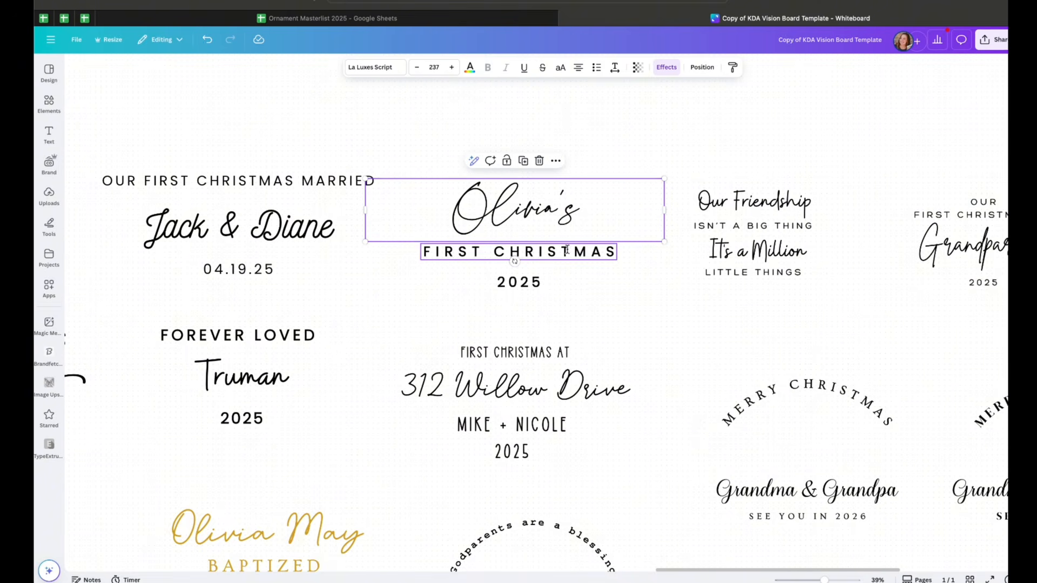
{"action": "scroll", "coordinate": [599, 282], "scroll_direction": "right", "scroll_amount": 3}
{"action": "left_click", "coordinate": [648, 204]}
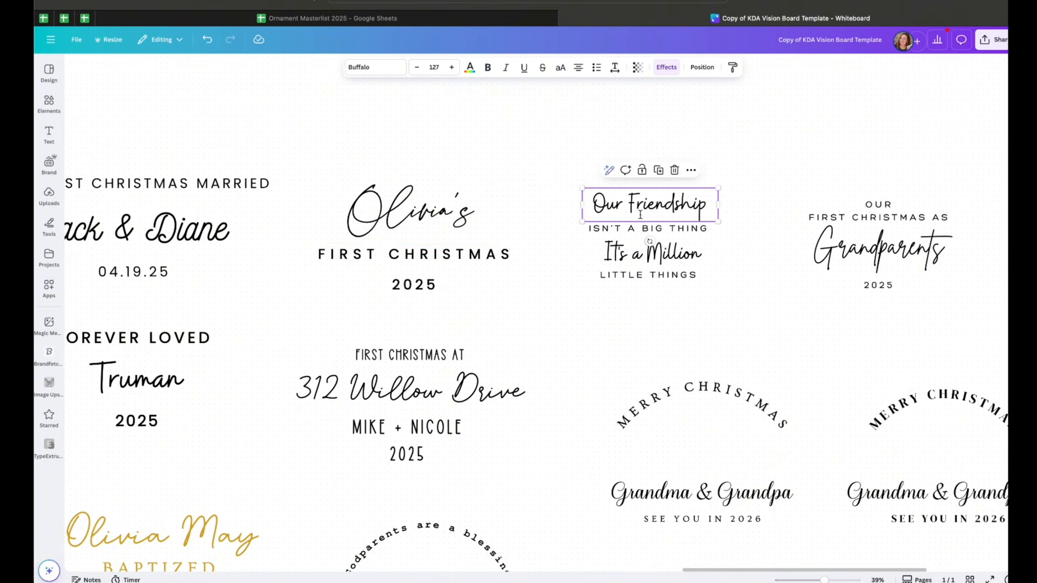
{"action": "scroll", "coordinate": [648, 270], "scroll_direction": "right", "scroll_amount": 3}
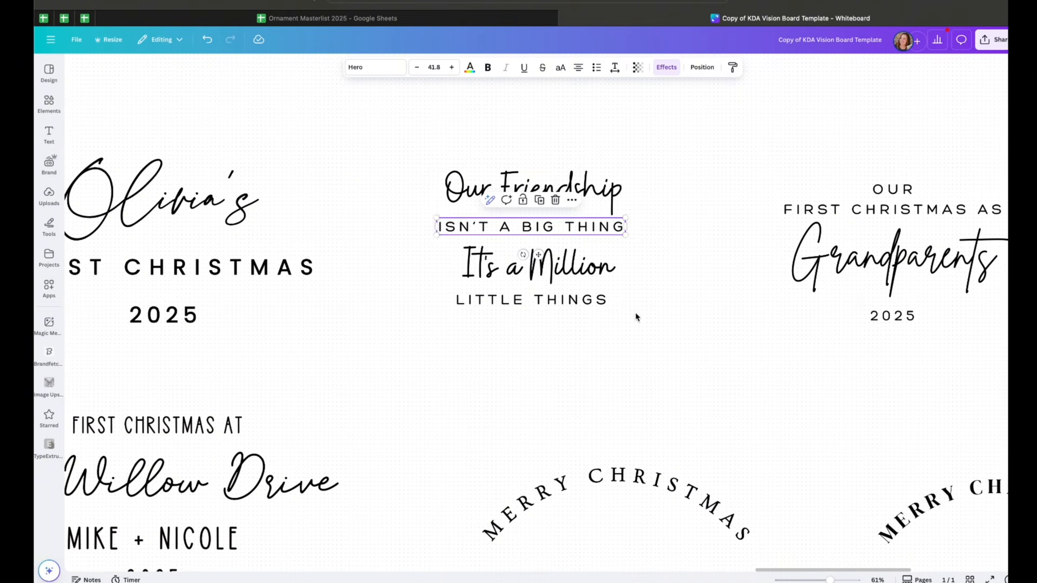
Inspect the font of the ISN'T A BIG THING line and the It's a Million heading in the friendship design
{"action": "double_click", "coordinate": [587, 225]}
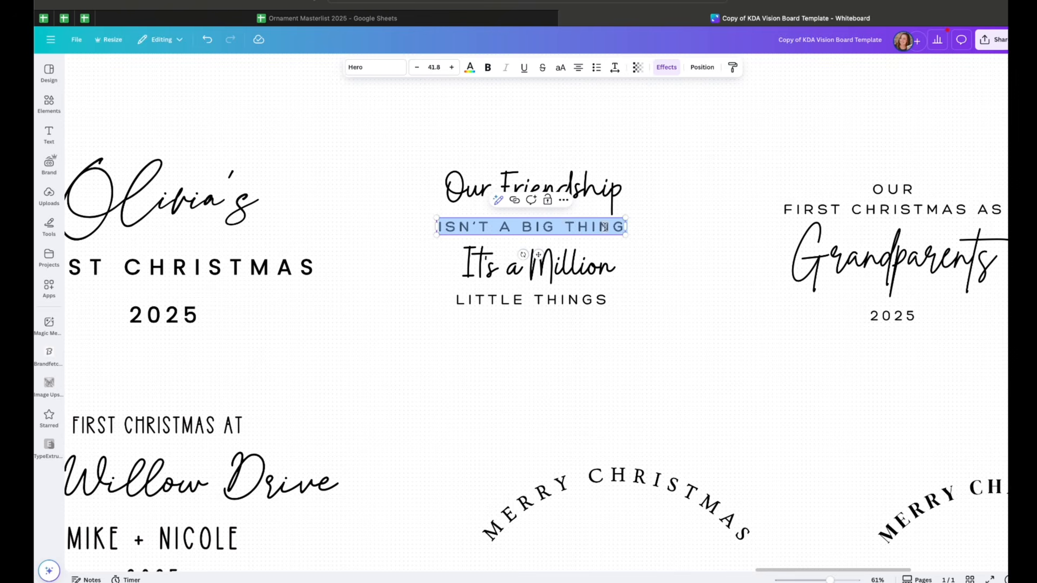
{"action": "left_click", "coordinate": [643, 232]}
{"action": "double_click", "coordinate": [580, 227]}
{"action": "left_click_drag", "start_coordinate": [830, 579], "coordinate": [833, 580]}
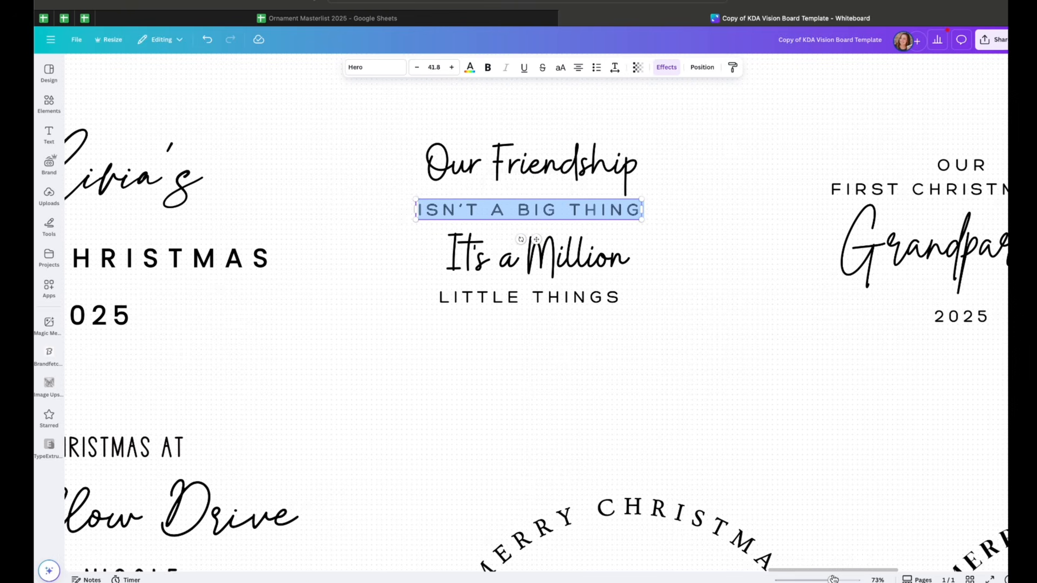
{"action": "scroll", "coordinate": [659, 370], "scroll_direction": "up", "scroll_amount": 1}
{"action": "left_click", "coordinate": [681, 282]}
{"action": "left_click", "coordinate": [628, 231]}
{"action": "double_click", "coordinate": [628, 230]}
{"action": "left_click", "coordinate": [675, 342]}
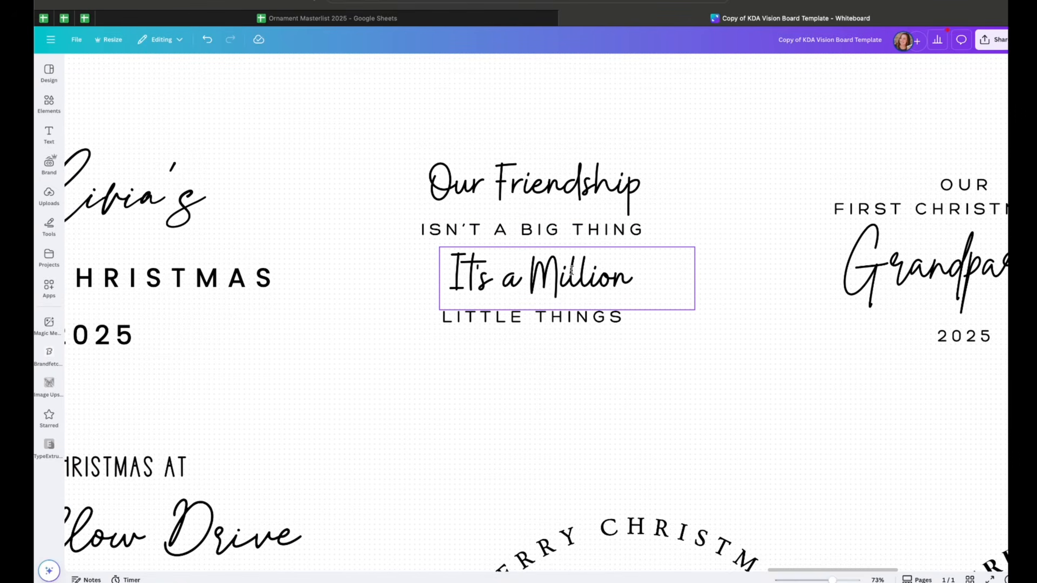
Pull a copy of the It's lettering out below the friendship design and zoom in on it
{"action": "left_click_drag", "start_coordinate": [572, 270], "coordinate": [572, 394]}
{"action": "key", "text": "Delete"}
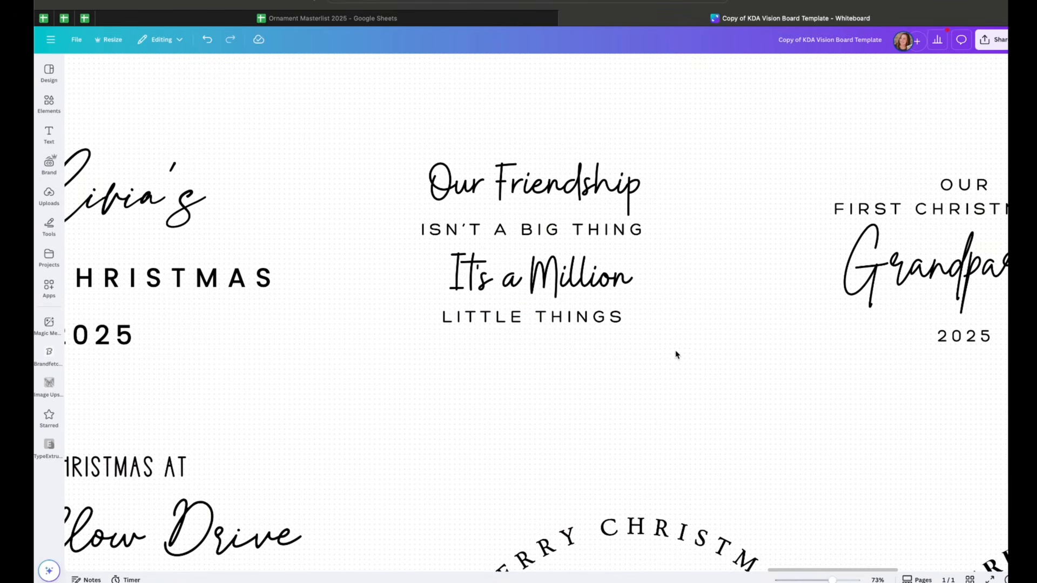
{"action": "left_click_drag", "start_coordinate": [462, 280], "coordinate": [395, 469]}
{"action": "double_click", "coordinate": [394, 468]}
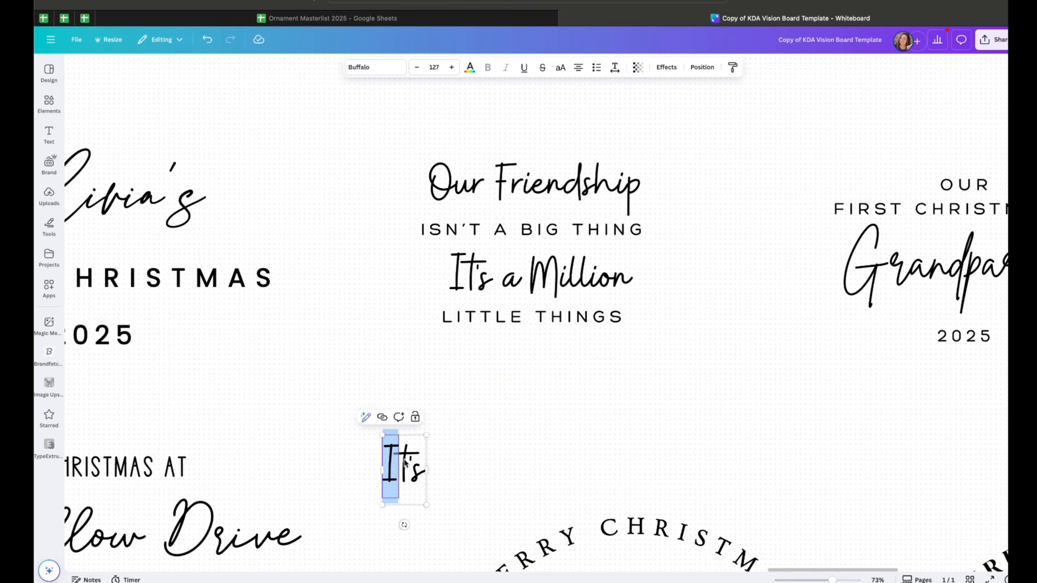
{"action": "left_click", "coordinate": [472, 385]}
{"action": "left_click", "coordinate": [416, 461]}
{"action": "left_click_drag", "start_coordinate": [427, 435], "coordinate": [464, 372]}
{"action": "scroll", "coordinate": [540, 312], "scroll_direction": "up", "scroll_amount": 5}
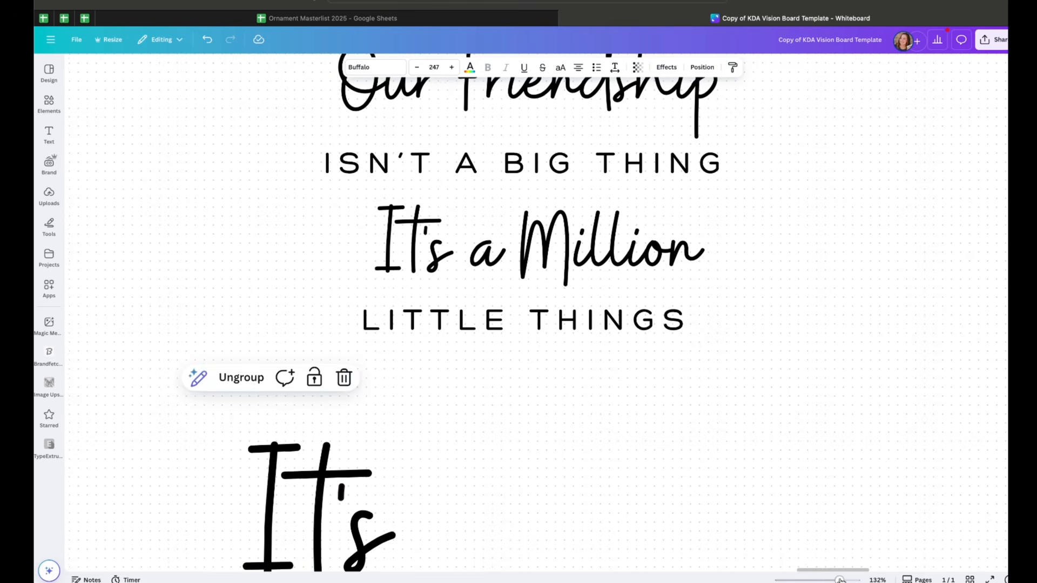
Ungroup the copied It's lettering, move the I apart and retype it as It's, then delete that element
{"action": "left_click", "coordinate": [238, 375]}
{"action": "scroll", "coordinate": [529, 278], "scroll_direction": "down", "scroll_amount": 3}
{"action": "scroll", "coordinate": [529, 279], "scroll_direction": "left", "scroll_amount": 2}
{"action": "left_click_drag", "start_coordinate": [354, 324], "coordinate": [644, 279]}
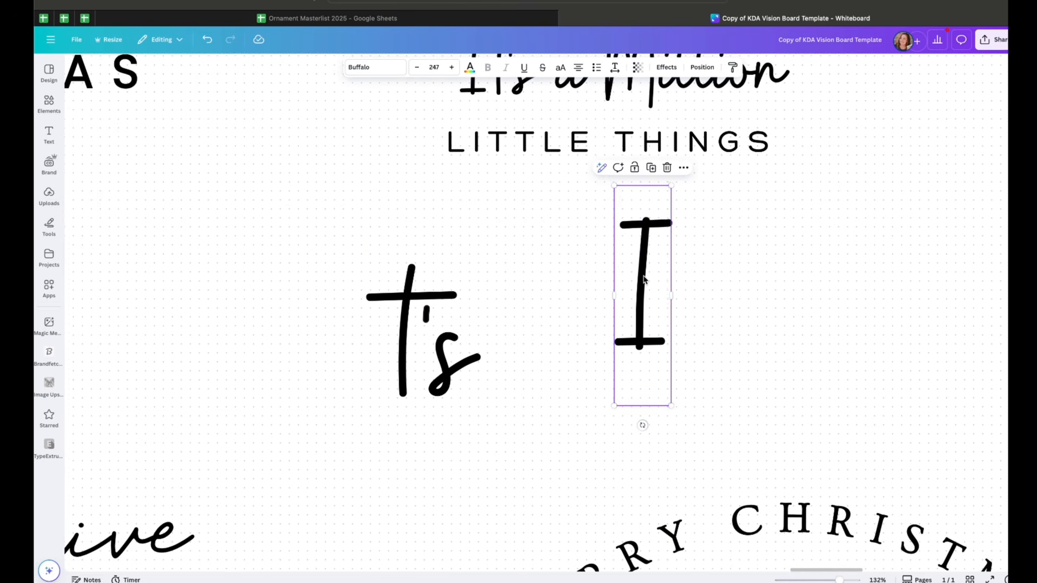
{"action": "double_click", "coordinate": [644, 279]}
{"action": "type", "text": "It's"}
{"action": "scroll", "coordinate": [644, 279], "scroll_direction": "up", "scroll_amount": 10}
{"action": "left_click_drag", "start_coordinate": [671, 232], "coordinate": [875, 230]}
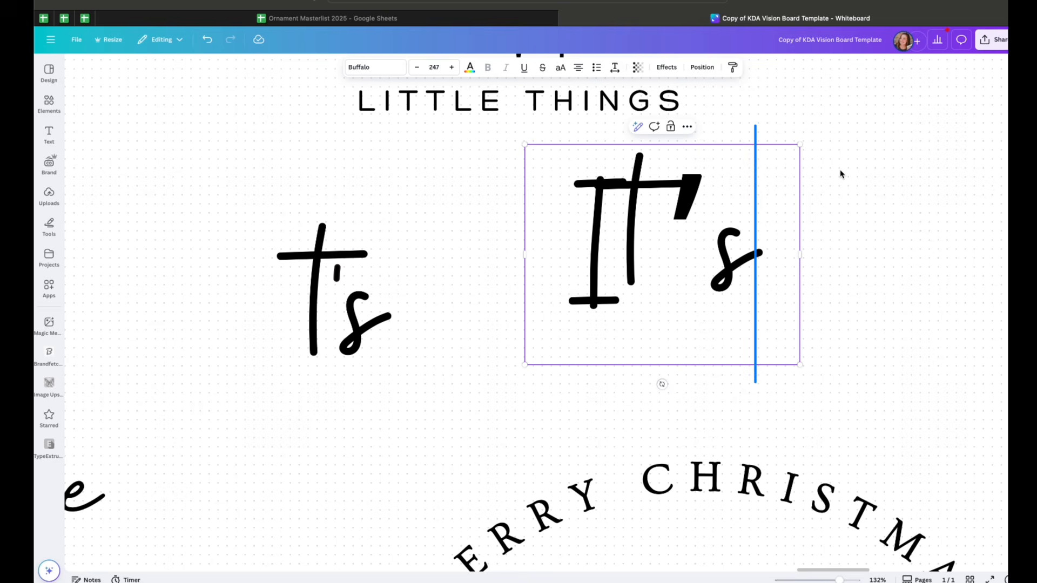
{"action": "left_click", "coordinate": [863, 229]}
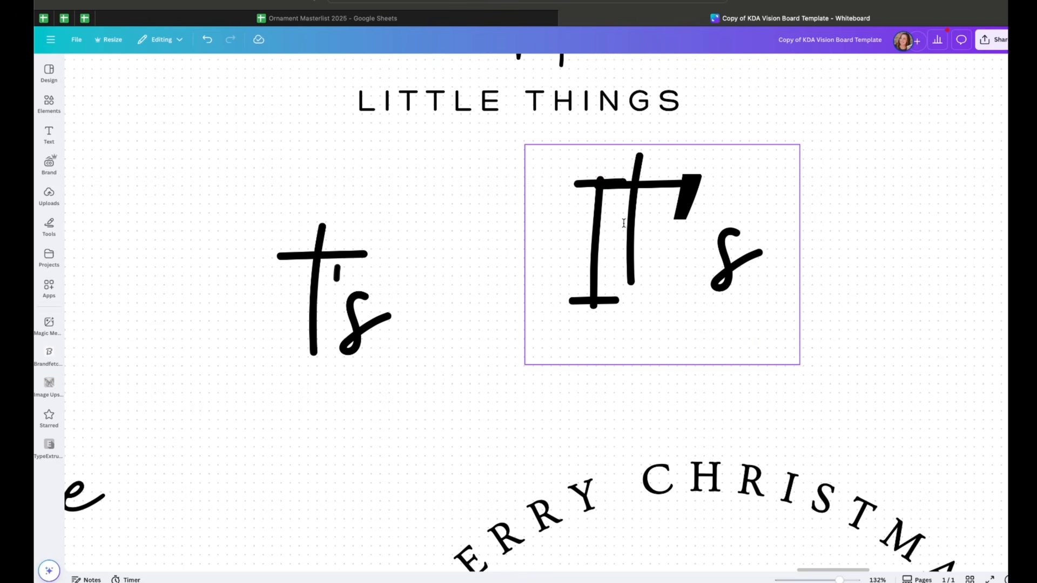
{"action": "left_click", "coordinate": [664, 250]}
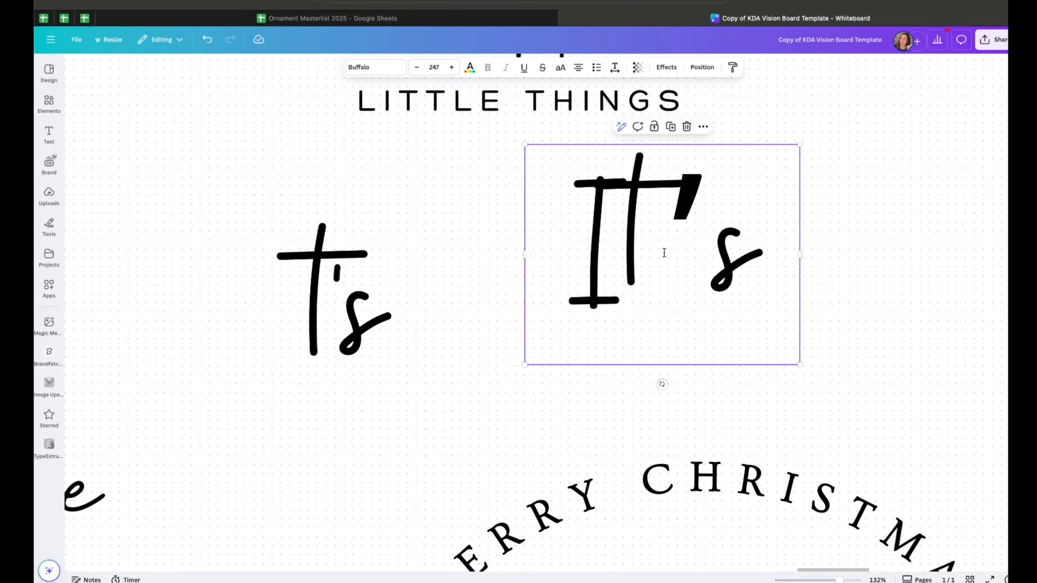
{"action": "key", "text": "Delete"}
Reassemble the It's letters from separate I, t and s elements, then delete all the pieces
{"action": "scroll", "coordinate": [625, 262], "scroll_direction": "up", "scroll_amount": 2}
{"action": "scroll", "coordinate": [625, 262], "scroll_direction": "up", "scroll_amount": 3}
{"action": "scroll", "coordinate": [625, 262], "scroll_direction": "left", "scroll_amount": 2}
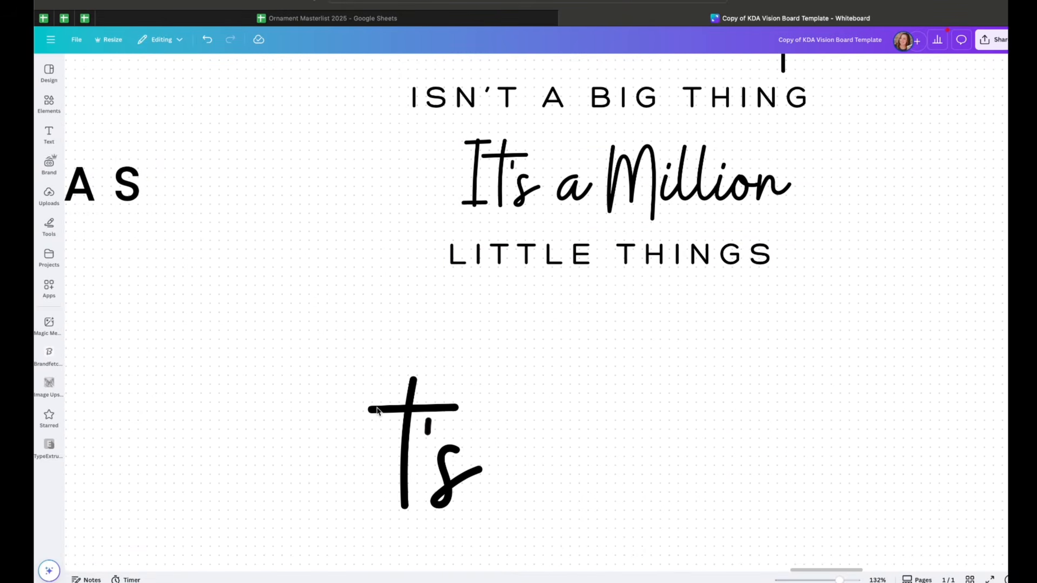
{"action": "left_click_drag", "start_coordinate": [403, 396], "coordinate": [619, 359]}
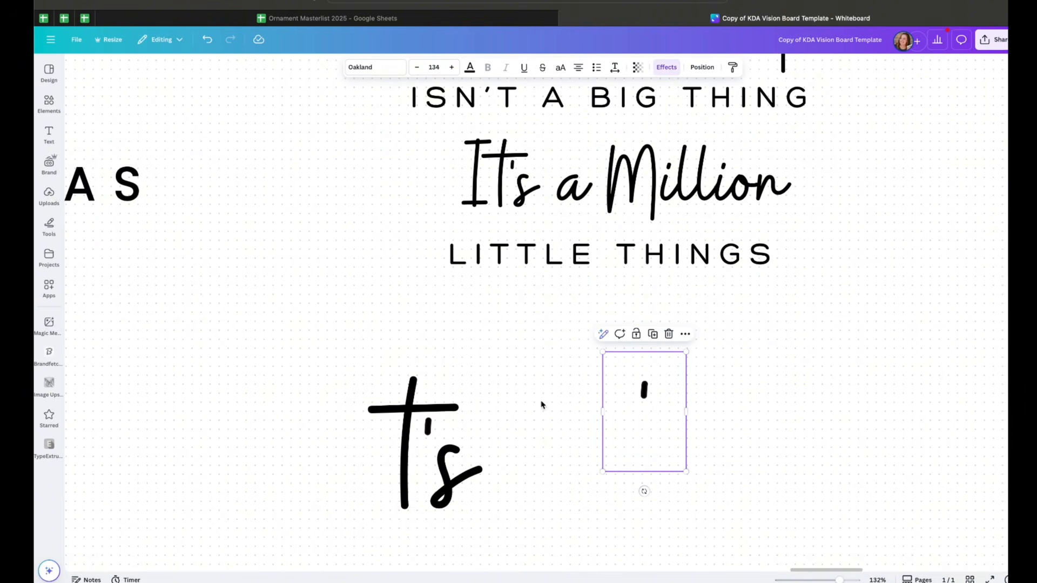
{"action": "left_click_drag", "start_coordinate": [399, 412], "coordinate": [265, 332]}
{"action": "key", "text": "Delete"}
{"action": "left_click_drag", "start_coordinate": [417, 383], "coordinate": [258, 374]}
{"action": "left_click", "coordinate": [334, 351]}
{"action": "left_click", "coordinate": [410, 379]}
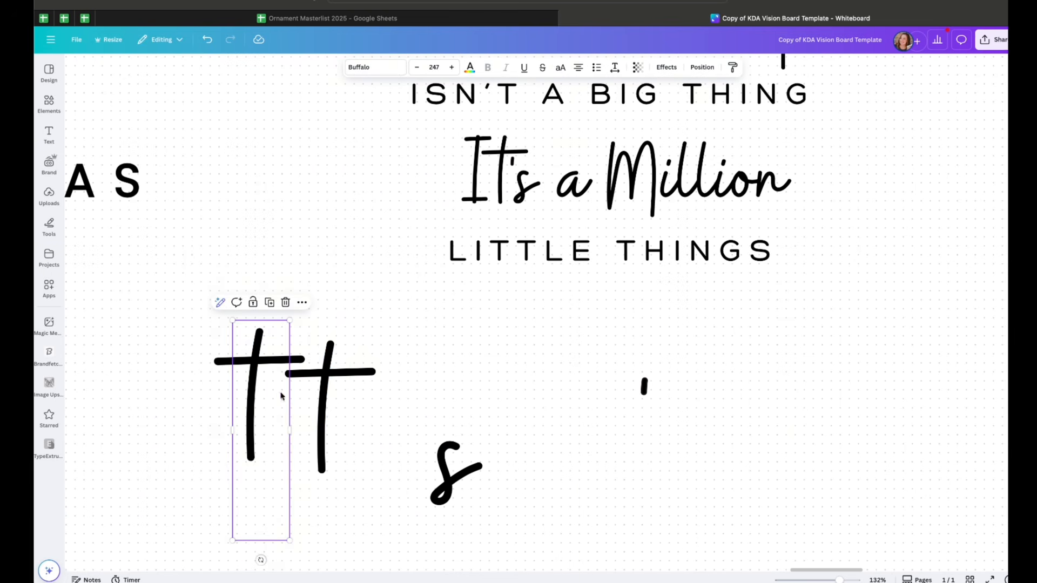
{"action": "double_click", "coordinate": [268, 393]}
{"action": "type", "text": "I"}
{"action": "left_click_drag", "start_coordinate": [324, 411], "coordinate": [308, 418]}
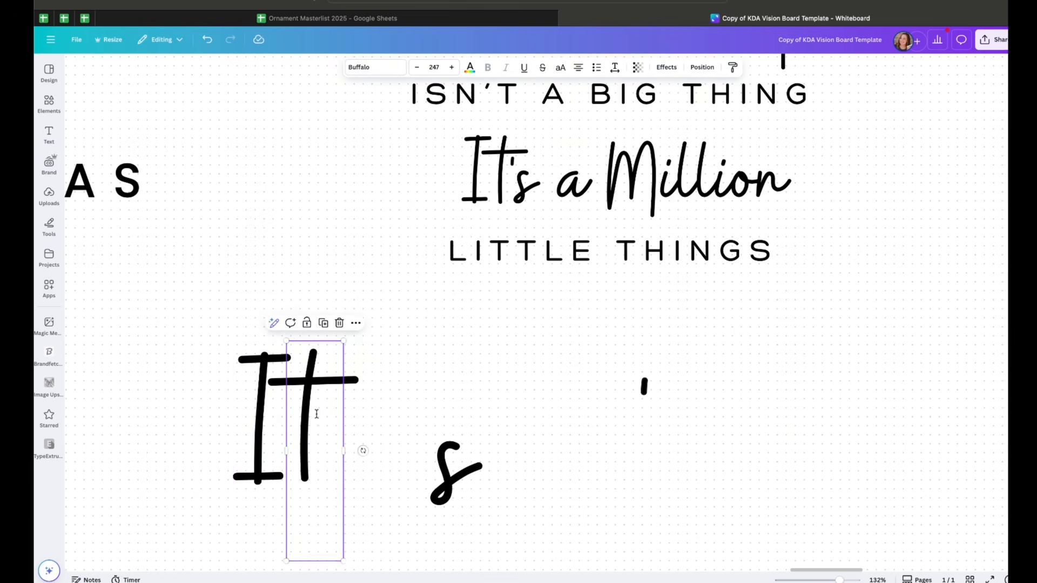
{"action": "left_click_drag", "start_coordinate": [442, 485], "coordinate": [342, 464]}
{"action": "left_click", "coordinate": [428, 382]}
{"action": "left_click_drag", "start_coordinate": [415, 357], "coordinate": [241, 461]}
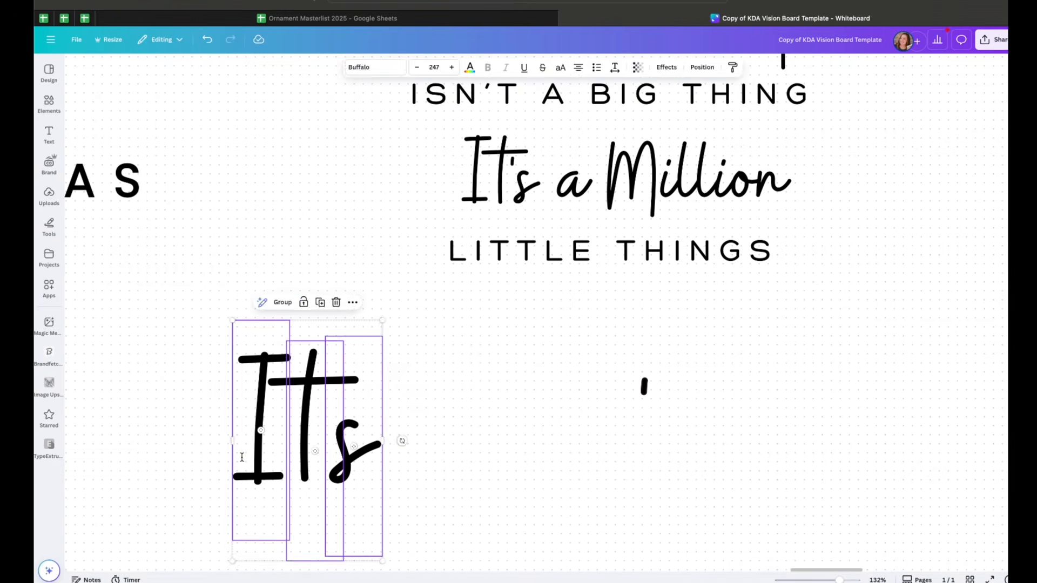
{"action": "key", "text": "Delete"}
{"action": "left_click", "coordinate": [611, 406]}
{"action": "key", "text": "Delete"}
Survey the Grandparents, Willow Drive and calendar layouts across the board
{"action": "left_click_drag", "start_coordinate": [839, 581], "coordinate": [829, 581]}
{"action": "scroll", "coordinate": [735, 254], "scroll_direction": "right", "scroll_amount": 3}
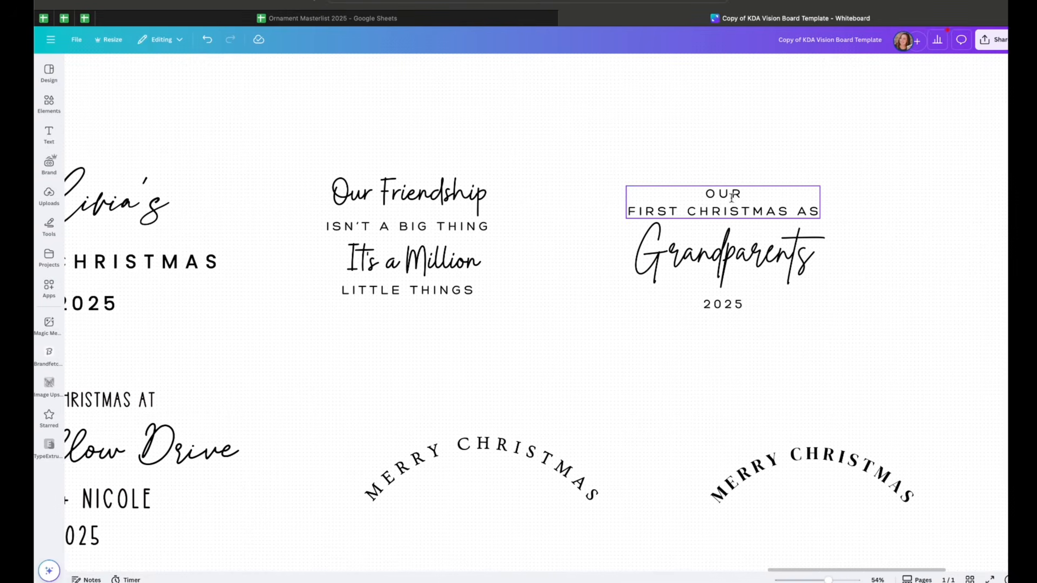
{"action": "left_click", "coordinate": [735, 204]}
{"action": "left_click", "coordinate": [742, 238]}
{"action": "scroll", "coordinate": [701, 324], "scroll_direction": "down", "scroll_amount": 5}
{"action": "scroll", "coordinate": [700, 326], "scroll_direction": "left", "scroll_amount": 5}
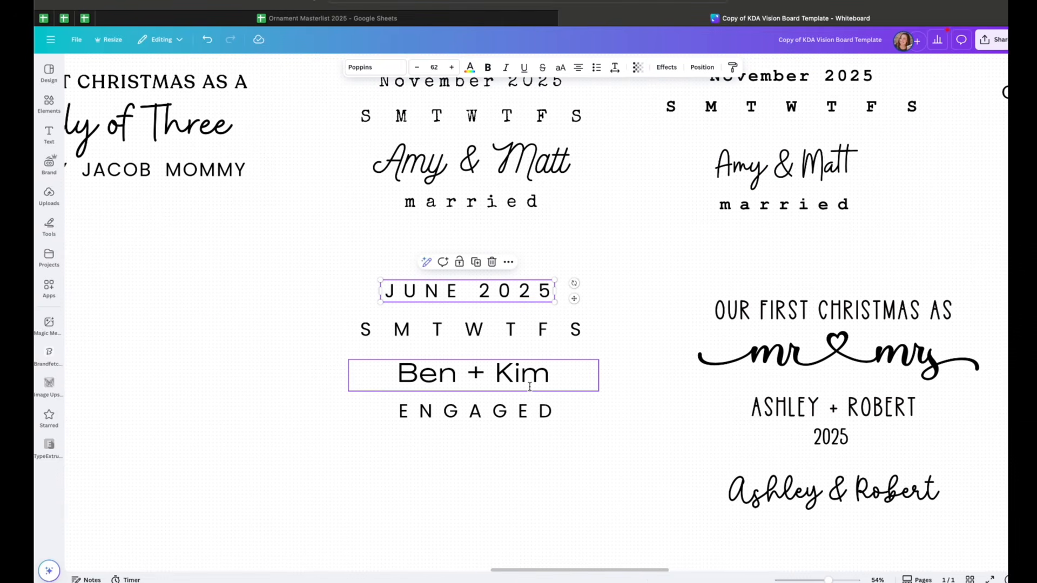
{"action": "scroll", "coordinate": [530, 387], "scroll_direction": "up", "scroll_amount": 1}
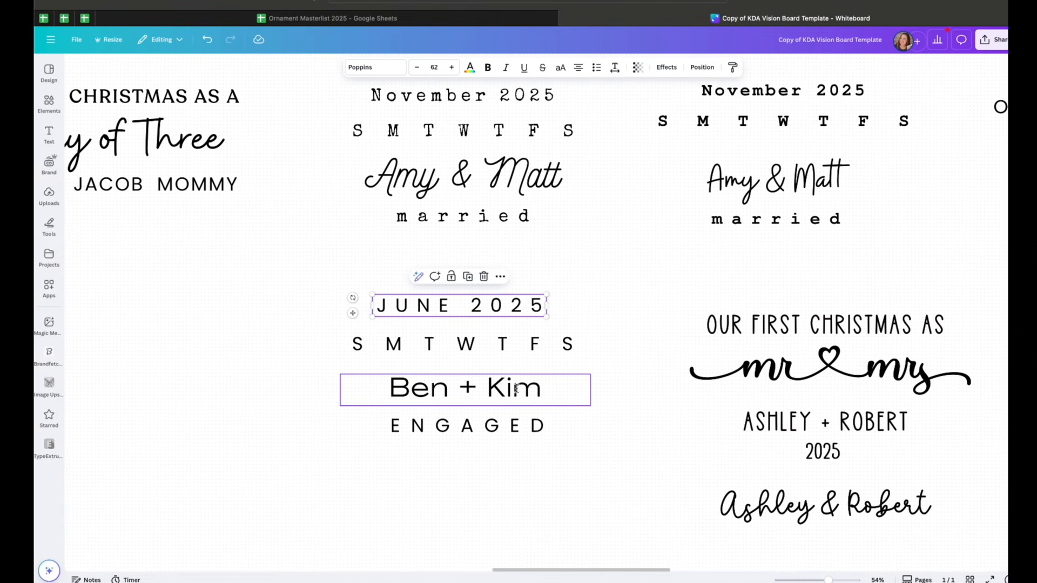
Inspect the fonts of the Ben + Kim engaged calendar design
{"action": "left_click", "coordinate": [516, 388]}
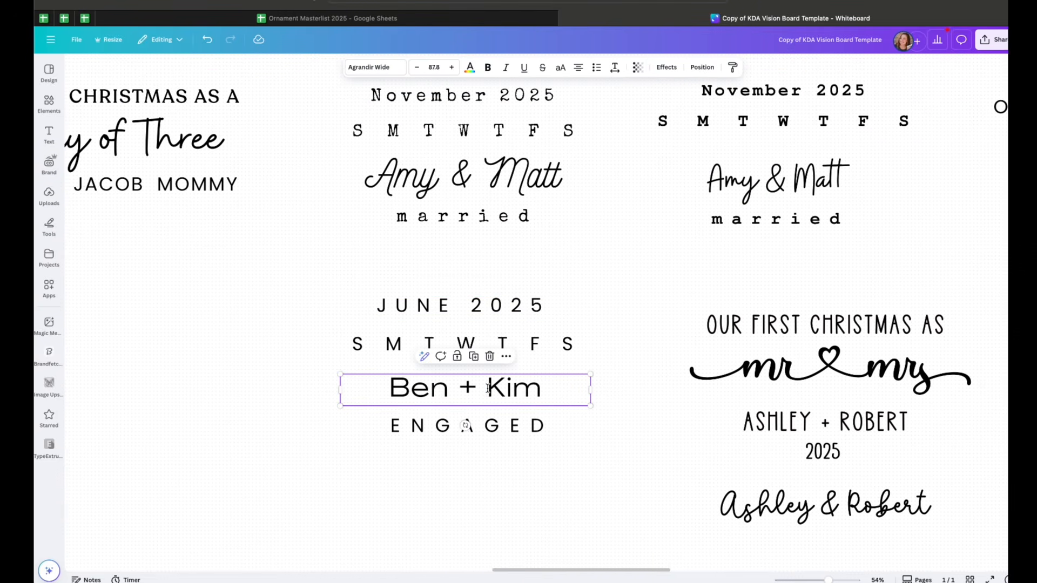
{"action": "double_click", "coordinate": [490, 387]}
{"action": "key", "text": "ctrl+a"}
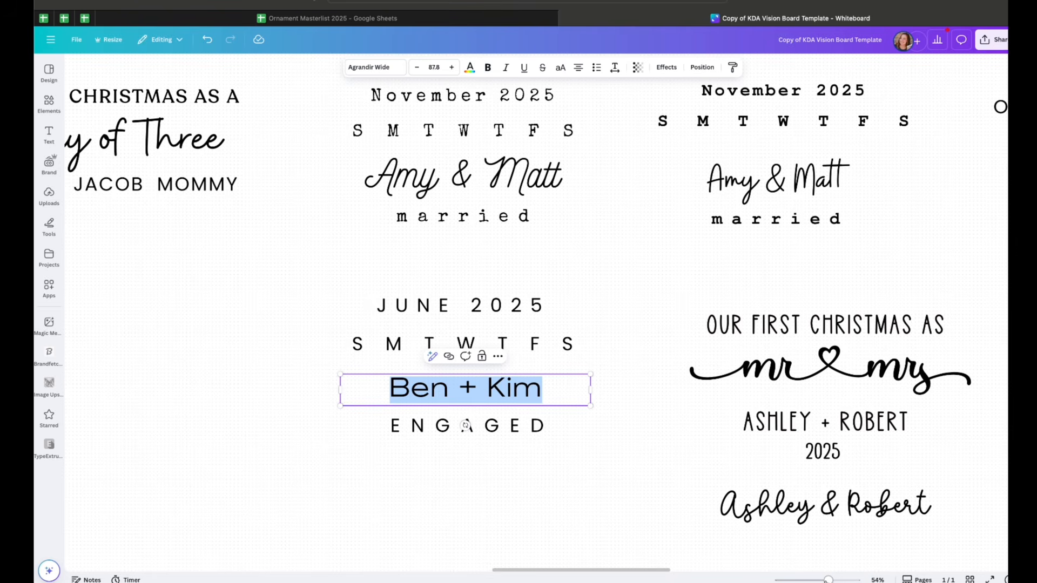
{"action": "scroll", "coordinate": [541, 312], "scroll_direction": "up", "scroll_amount": 1}
{"action": "scroll", "coordinate": [541, 313], "scroll_direction": "up", "scroll_amount": 4}
{"action": "scroll", "coordinate": [542, 312], "scroll_direction": "down", "scroll_amount": 2}
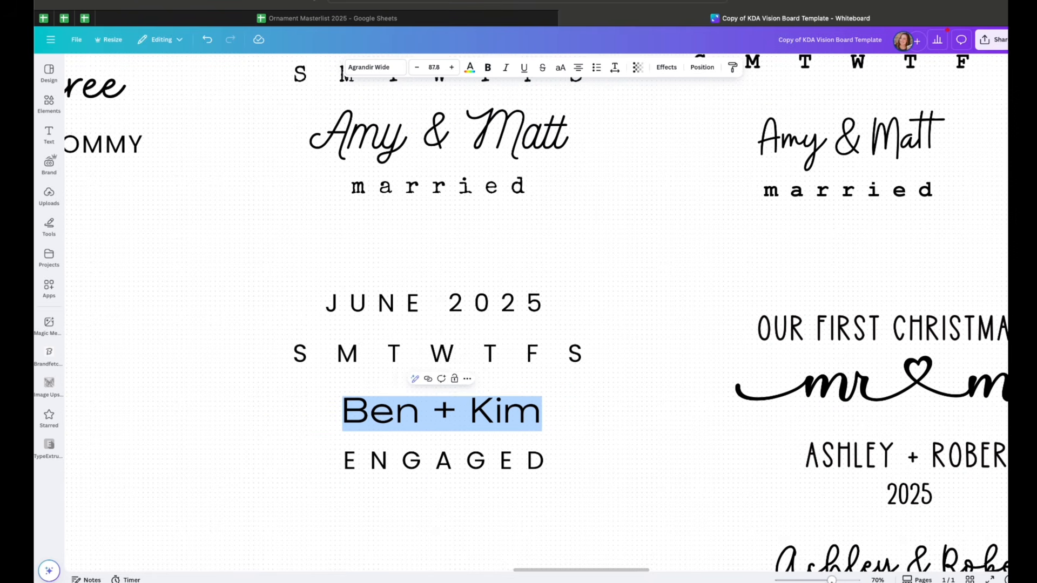
{"action": "scroll", "coordinate": [681, 421], "scroll_direction": "down", "scroll_amount": 3}
{"action": "left_click", "coordinate": [518, 285]}
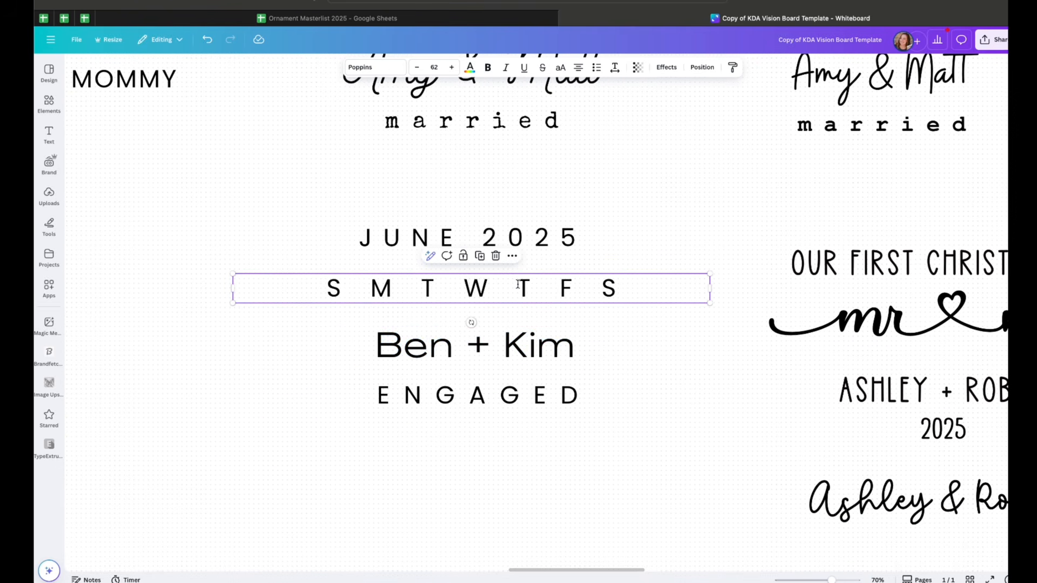
{"action": "left_click", "coordinate": [518, 351]}
Inspect the font and effect settings of the Our First Christmas As Mr & Mrs heading
{"action": "scroll", "coordinate": [662, 418], "scroll_direction": "right", "scroll_amount": 7}
{"action": "left_click", "coordinate": [665, 270]}
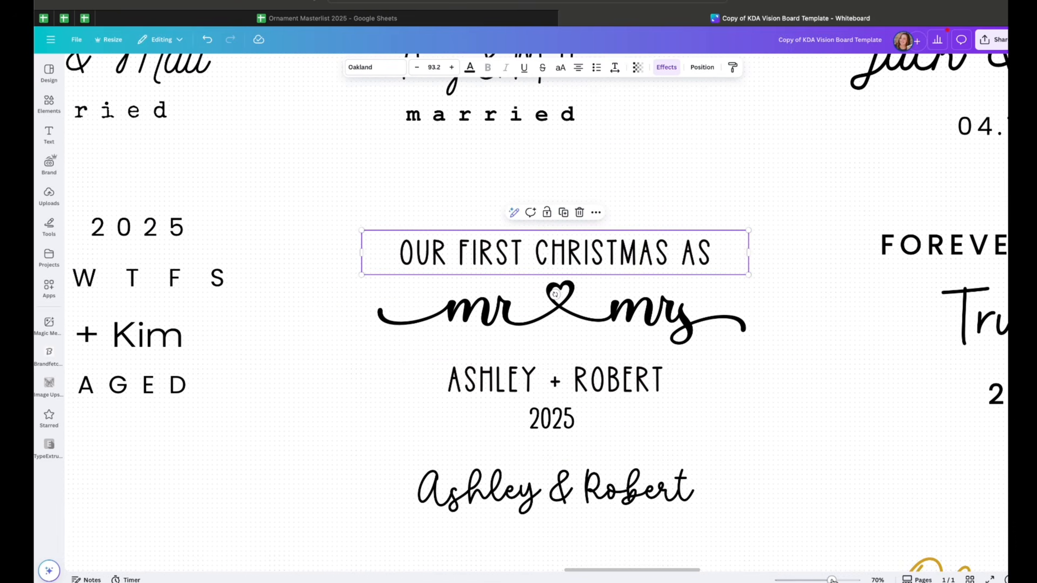
{"action": "left_click_drag", "start_coordinate": [833, 581], "coordinate": [830, 581]}
{"action": "scroll", "coordinate": [795, 504], "scroll_direction": "down", "scroll_amount": 2}
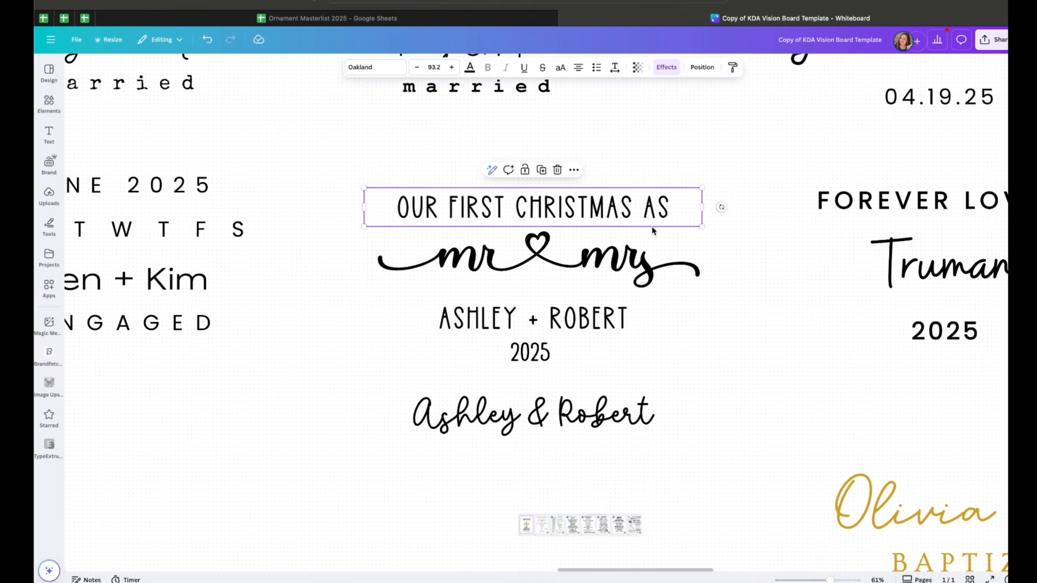
{"action": "double_click", "coordinate": [649, 204]}
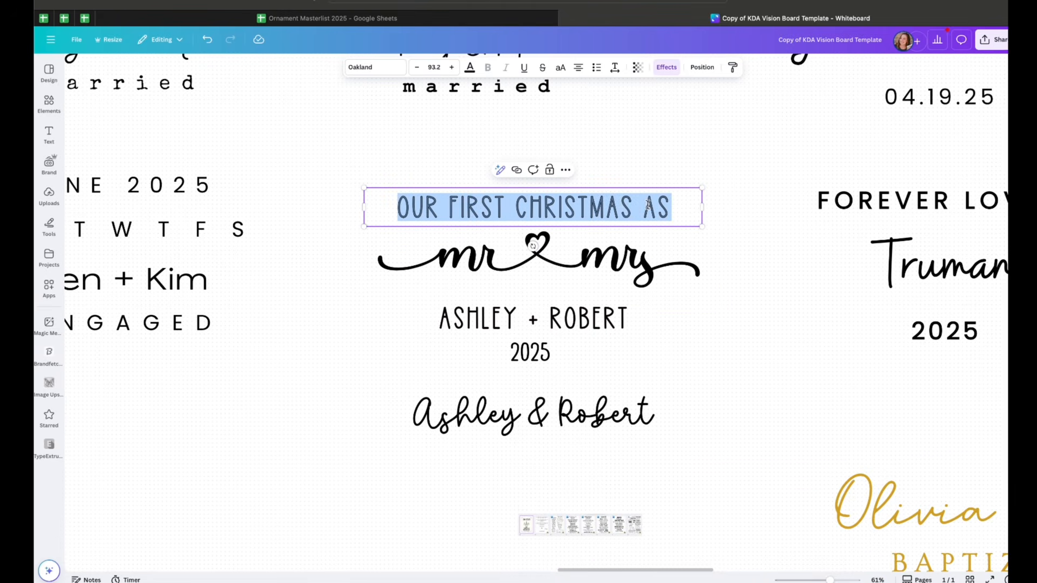
{"action": "triple_click", "coordinate": [616, 206]}
{"action": "left_click", "coordinate": [722, 267]}
{"action": "left_click", "coordinate": [634, 207]}
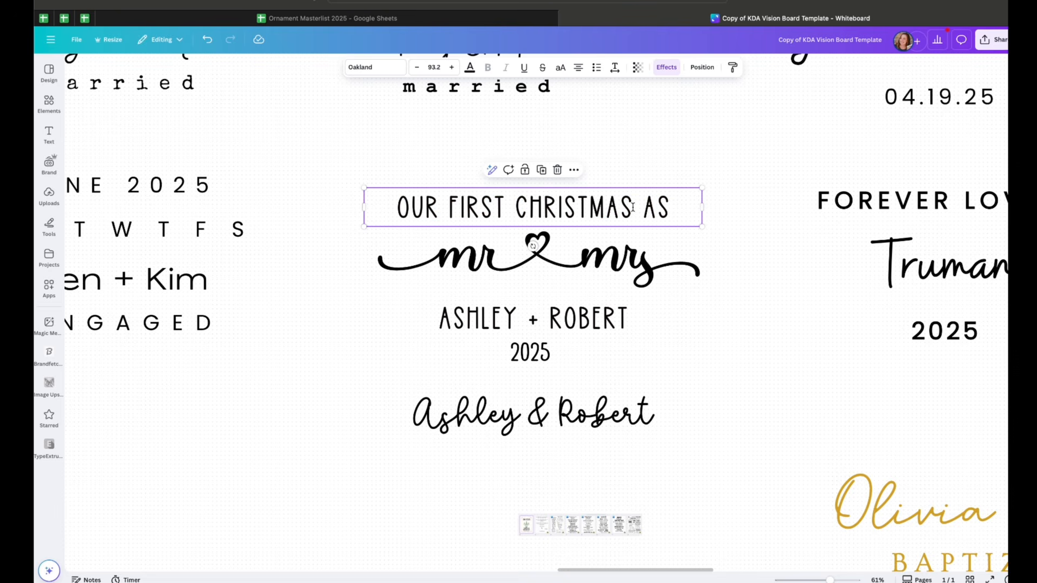
{"action": "left_click", "coordinate": [685, 188]}
{"action": "left_click", "coordinate": [634, 198]}
{"action": "left_click", "coordinate": [634, 198]}
{"action": "left_click_drag", "start_coordinate": [830, 580], "coordinate": [833, 580]}
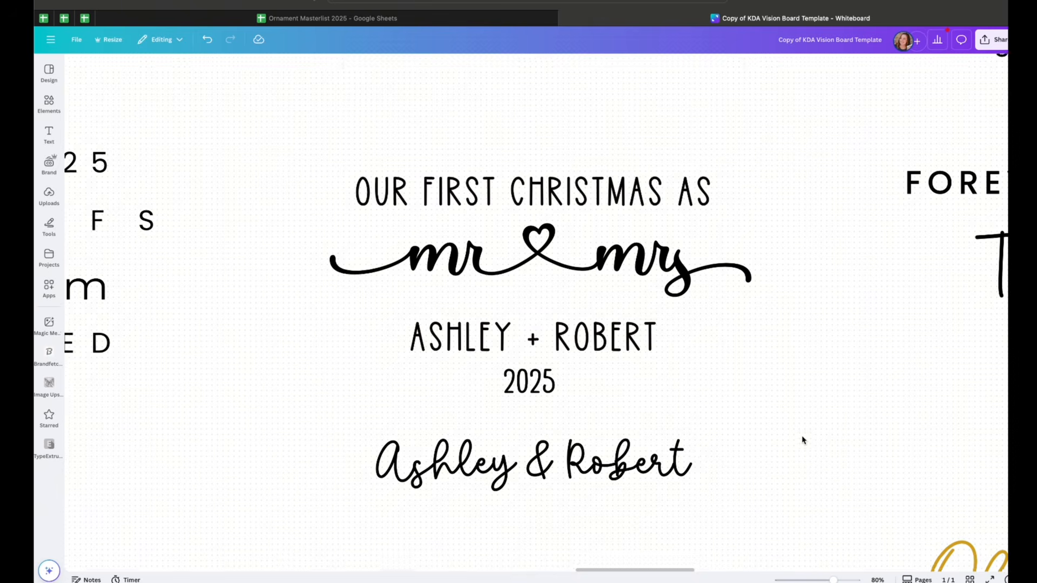
{"action": "left_click", "coordinate": [664, 179]}
{"action": "triple_click", "coordinate": [647, 192]}
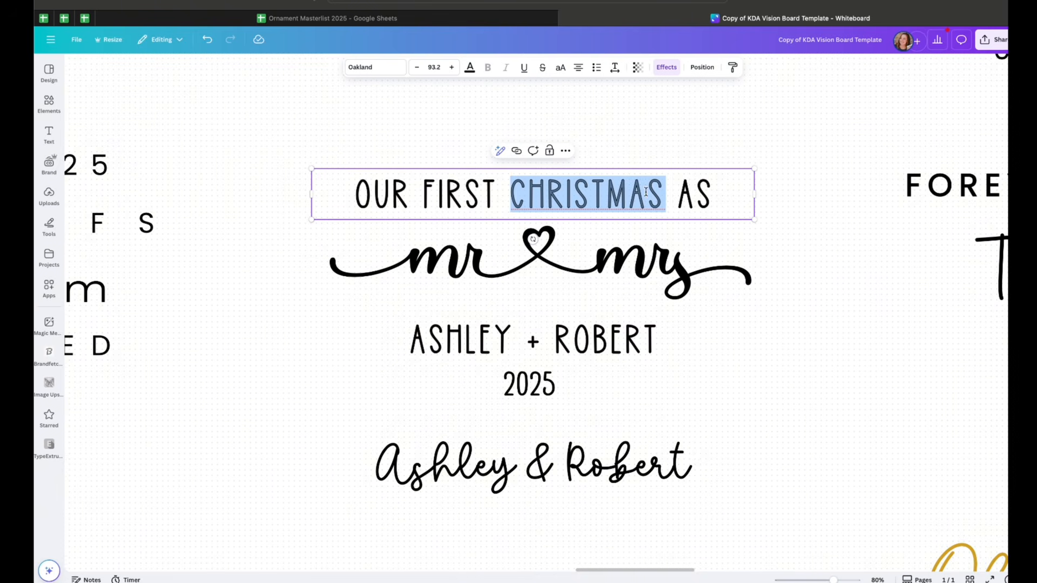
{"action": "left_click", "coordinate": [666, 68]}
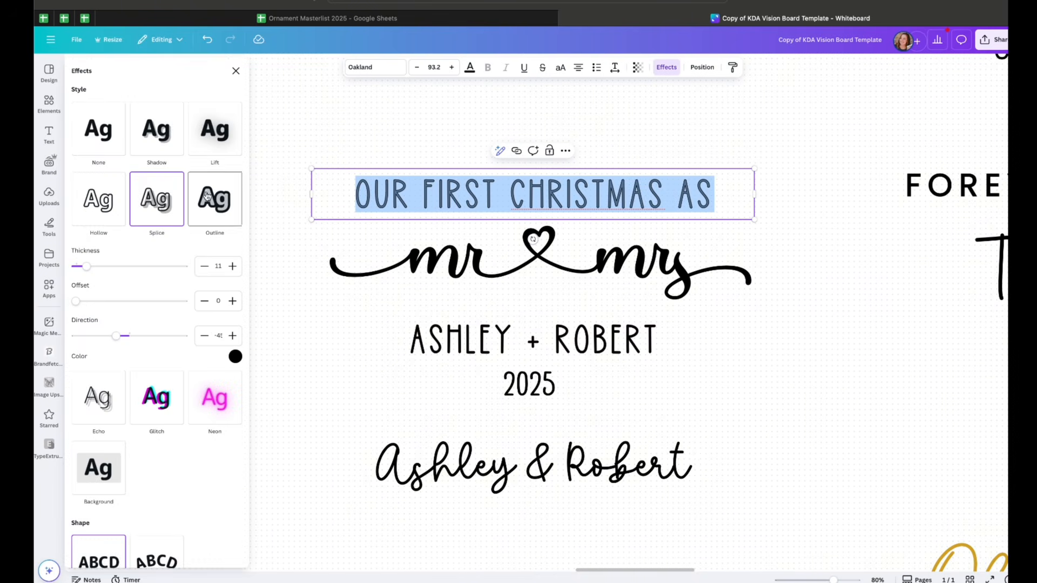
{"action": "left_click", "coordinate": [678, 261]}
{"action": "scroll", "coordinate": [706, 287], "scroll_direction": "down", "scroll_amount": 1}
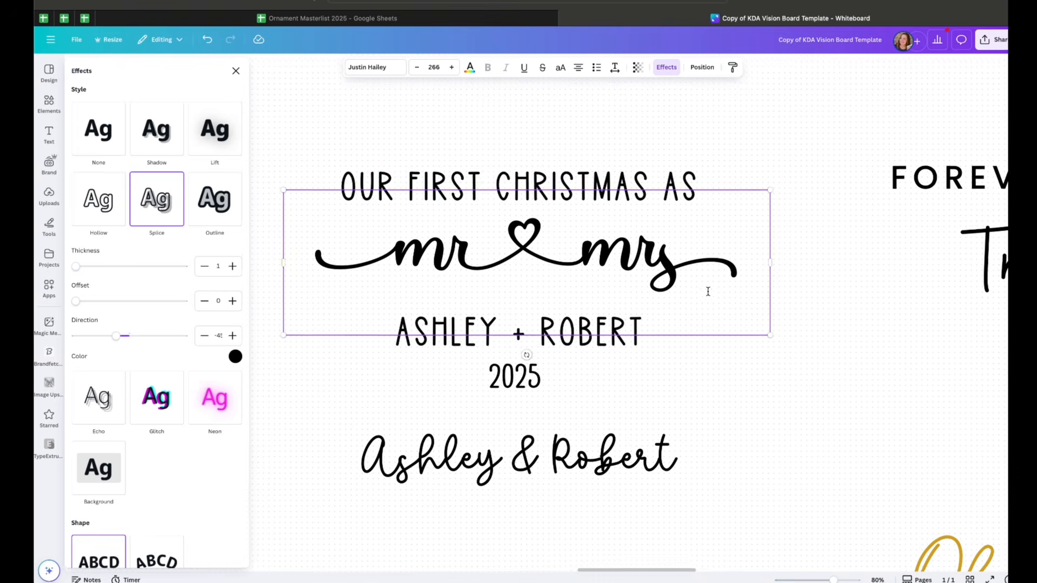
{"action": "scroll", "coordinate": [802, 293], "scroll_direction": "up", "scroll_amount": 1}
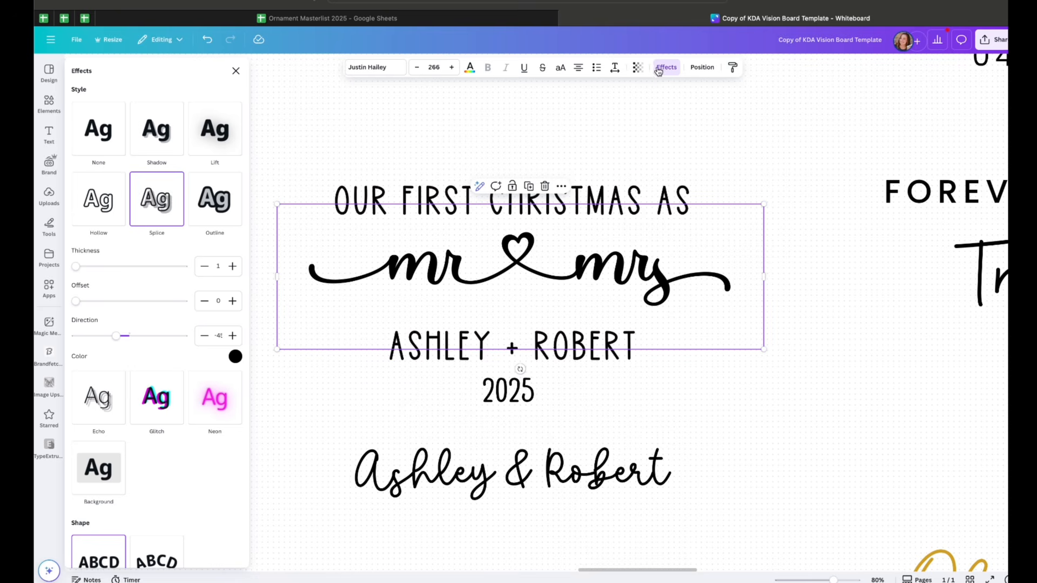
{"action": "left_click", "coordinate": [593, 371]}
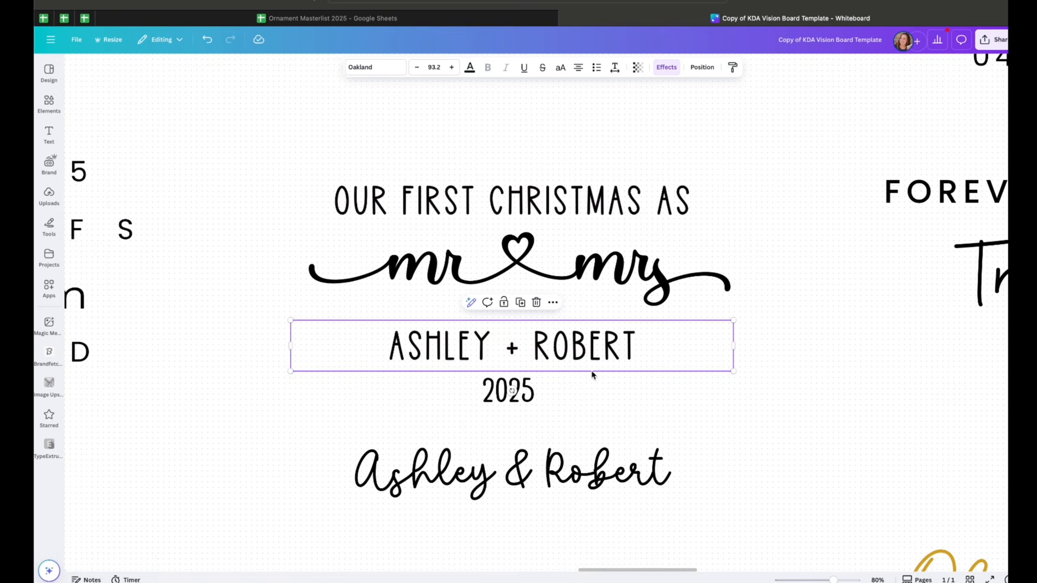
Duplicate the Ashley + Robert line as a separate 2025 text box beside the year, compare its font, then delete it
{"action": "left_click", "coordinate": [590, 345]}
{"action": "left_click_drag", "start_coordinate": [589, 346], "coordinate": [754, 430]}
{"action": "left_click", "coordinate": [753, 430]}
{"action": "left_click_drag", "start_coordinate": [634, 351], "coordinate": [812, 417]}
{"action": "type", "text": "2025"}
{"action": "left_click_drag", "start_coordinate": [723, 419], "coordinate": [792, 402]}
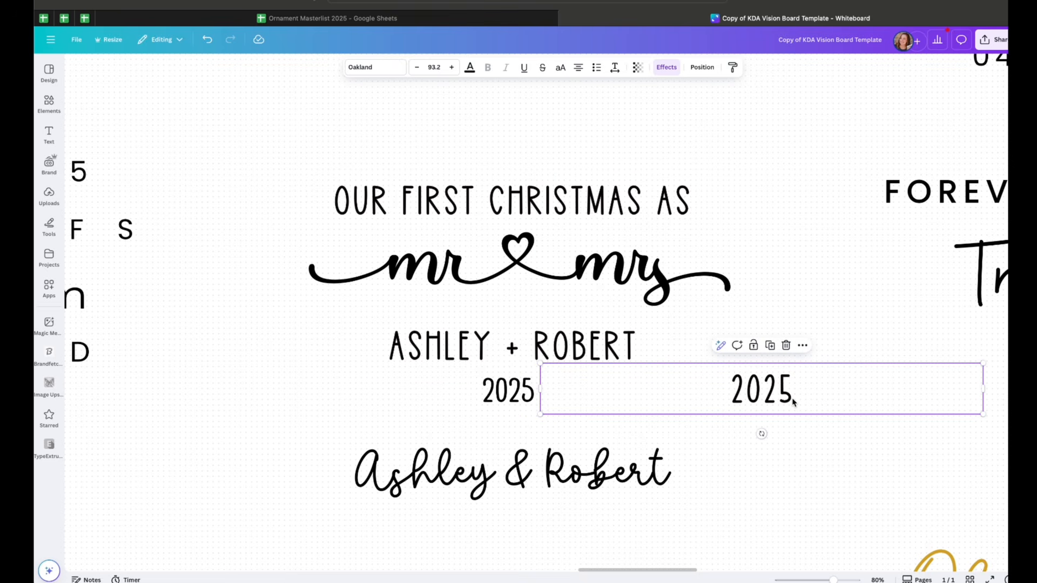
{"action": "left_click", "coordinate": [792, 383]}
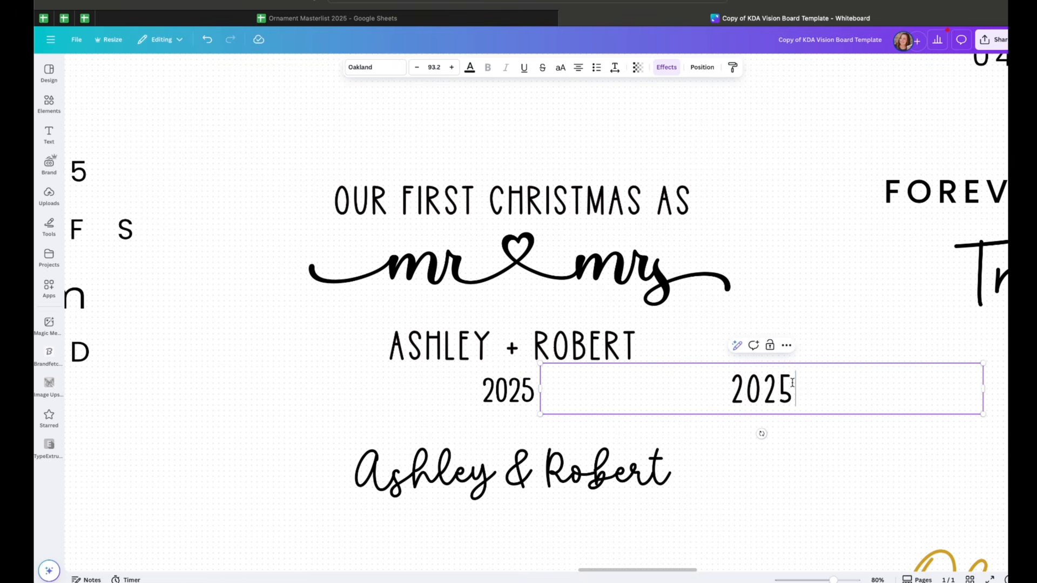
{"action": "double_click", "coordinate": [792, 383]}
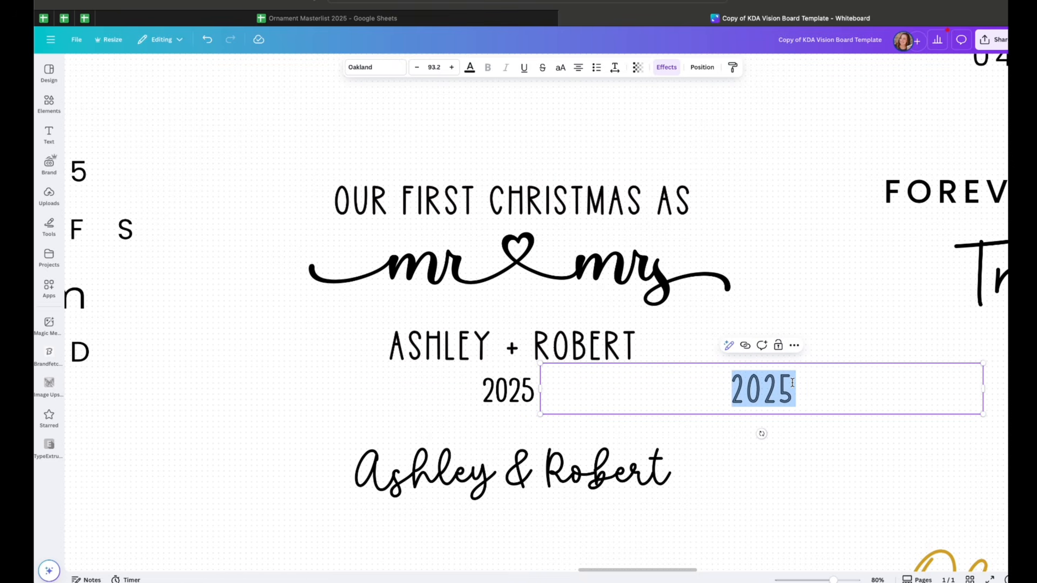
{"action": "left_click", "coordinate": [514, 399]}
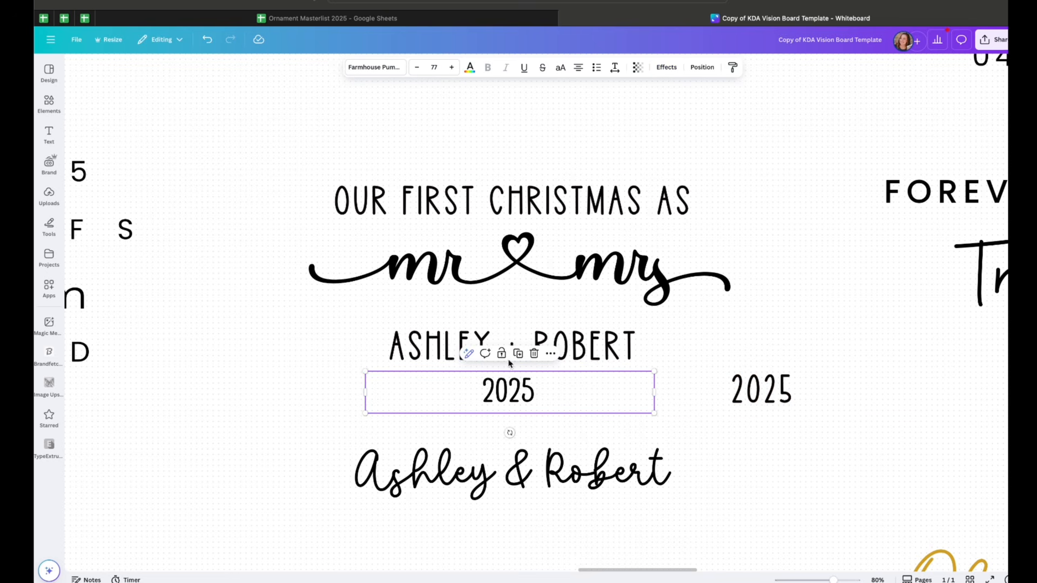
{"action": "double_click", "coordinate": [533, 405]}
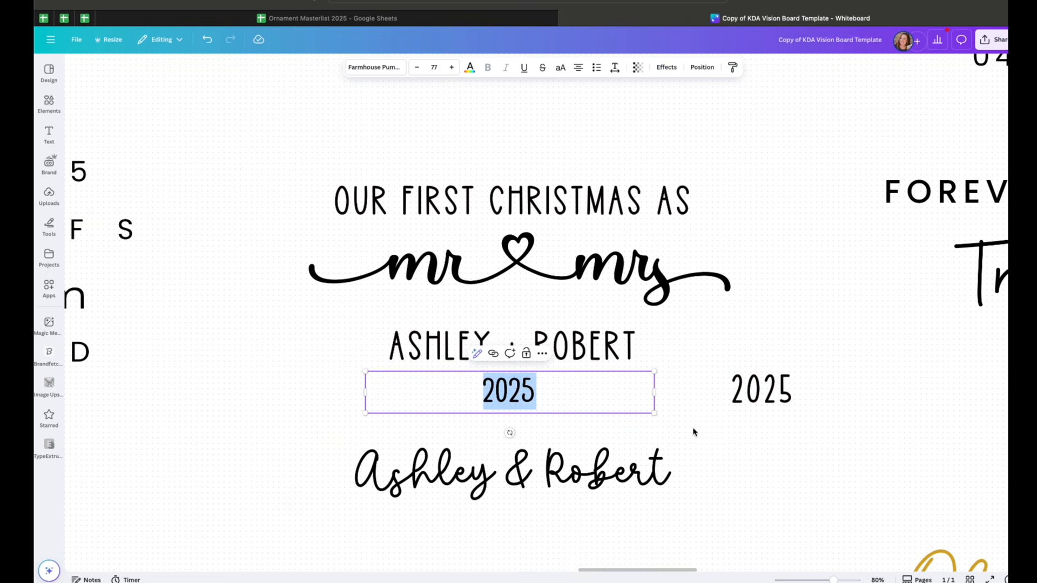
{"action": "left_click", "coordinate": [769, 402]}
{"action": "key", "text": "Delete"}
Inspect the grouped Ashley & Robert script names and their separate ampersand
{"action": "scroll", "coordinate": [638, 427], "scroll_direction": "down", "scroll_amount": 1}
{"action": "left_click", "coordinate": [619, 422]}
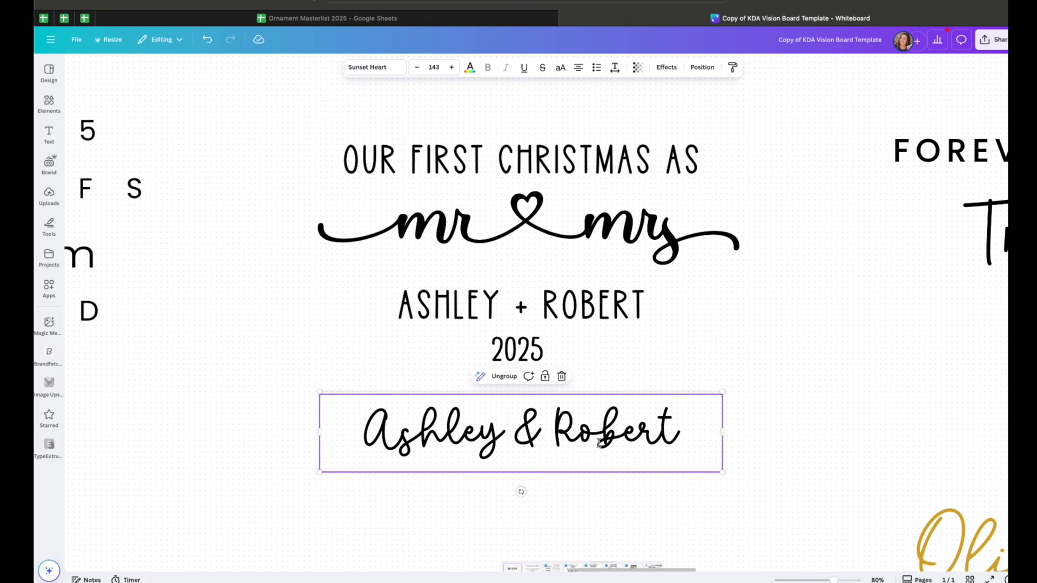
{"action": "mouse_move", "coordinate": [587, 411]}
{"action": "left_mouse_down"}
{"action": "mouse_move", "coordinate": [598, 255]}
{"action": "mouse_move", "coordinate": [589, 416]}
{"action": "left_mouse_up"}
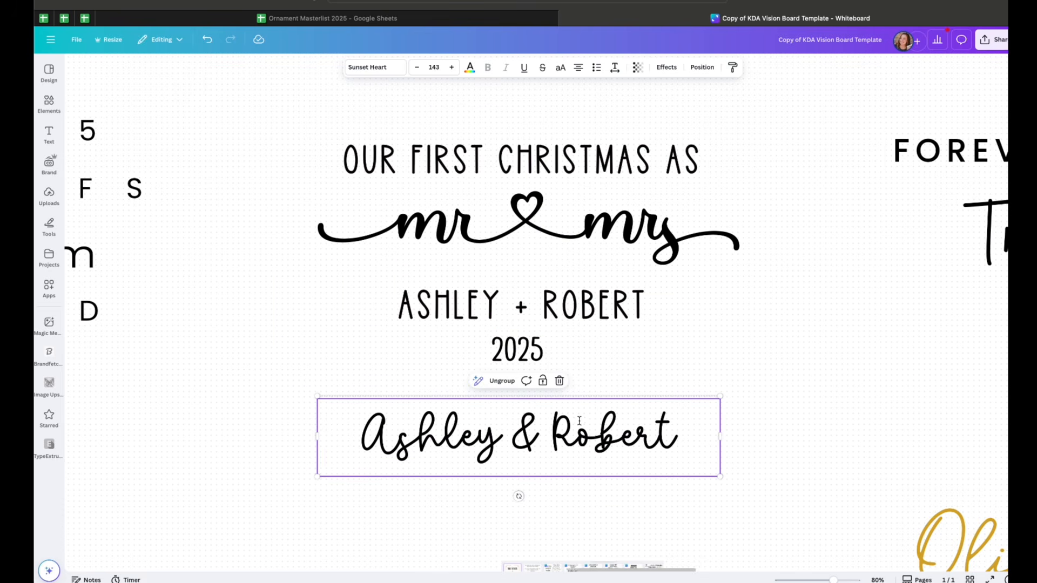
{"action": "double_click", "coordinate": [560, 442]}
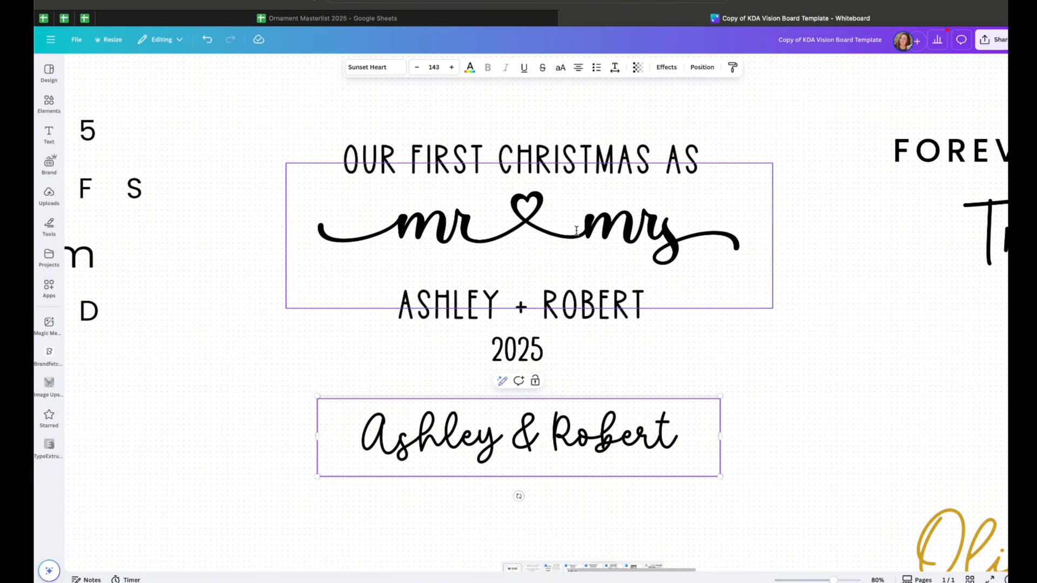
{"action": "left_click", "coordinate": [578, 447]}
{"action": "key", "text": "Escape"}
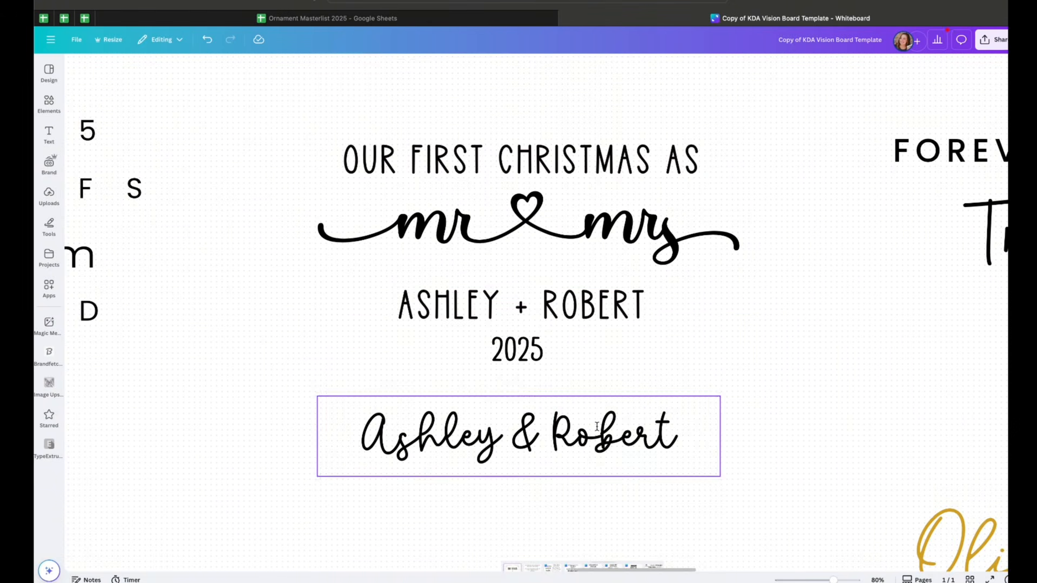
Duplicate the Ashley & Robert group and retype its ampersand in the script font for comparison
{"action": "left_click", "coordinate": [504, 388]}
{"action": "left_click_drag", "start_coordinate": [580, 436], "coordinate": [583, 508]}
{"action": "double_click", "coordinate": [533, 509]}
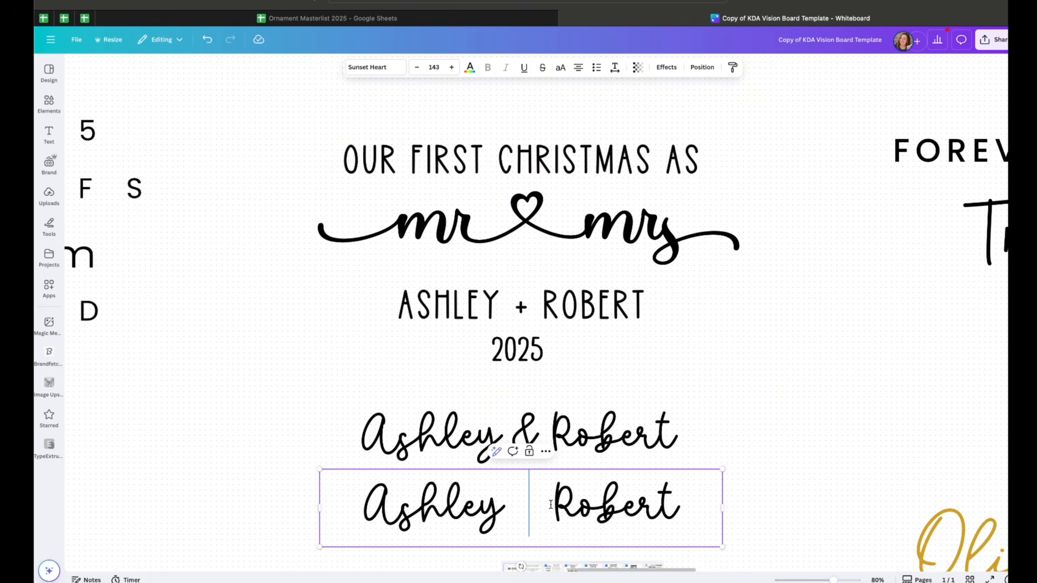
{"action": "key", "text": "BackSpace"}
{"action": "type", "text": "&"}
{"action": "key", "text": "Left"}
{"action": "key", "text": "Right"}
{"action": "key", "text": "Right"}
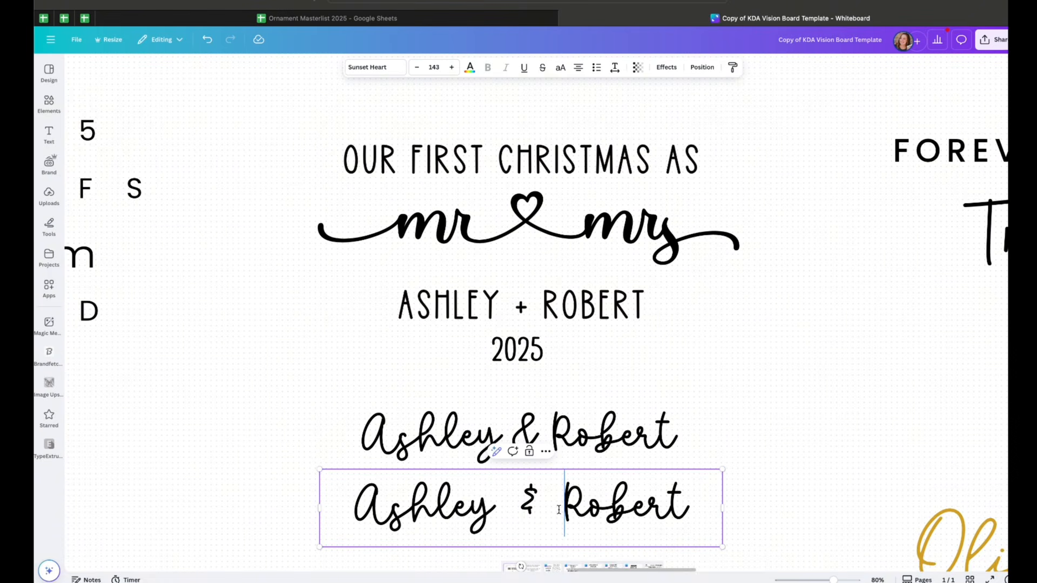
{"action": "key", "text": "BackSpace"}
{"action": "key", "text": "Left"}
{"action": "key", "text": "Left"}
{"action": "key", "text": "BackSpace"}
{"action": "left_click", "coordinate": [740, 474]}
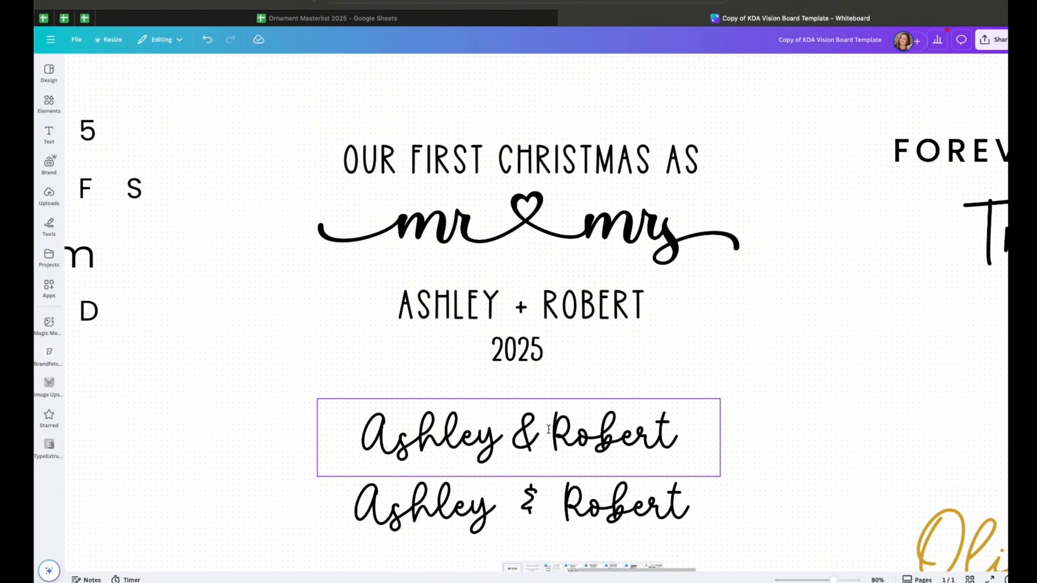
{"action": "left_click", "coordinate": [524, 424]}
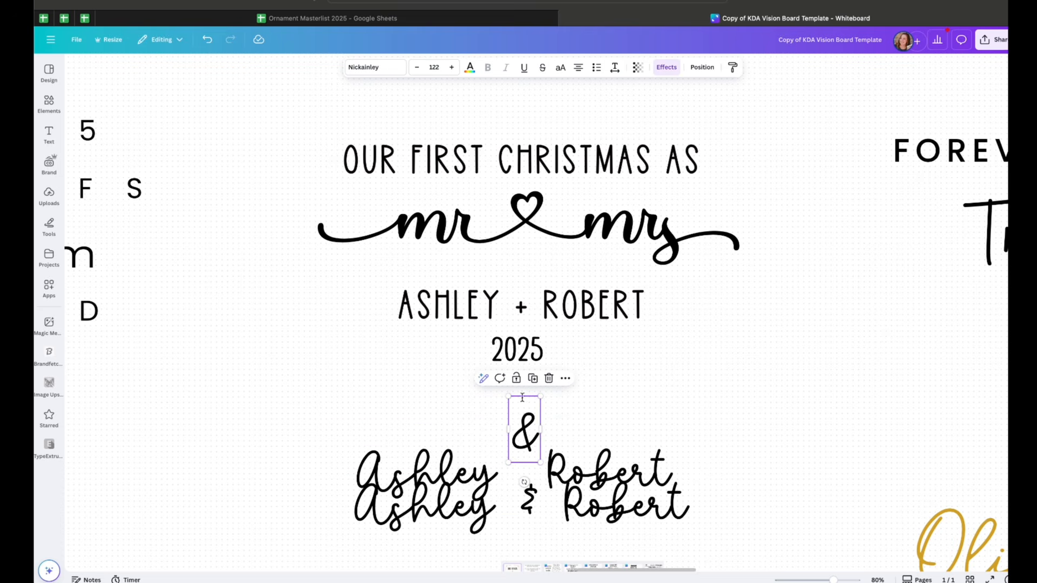
{"action": "key", "text": "super+space"}
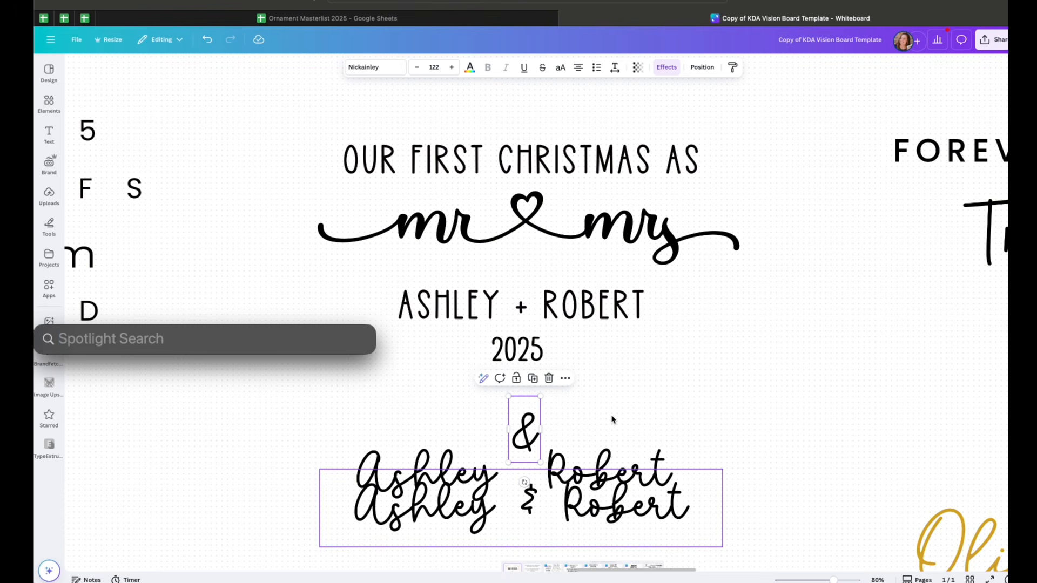
{"action": "key", "text": "Escape"}
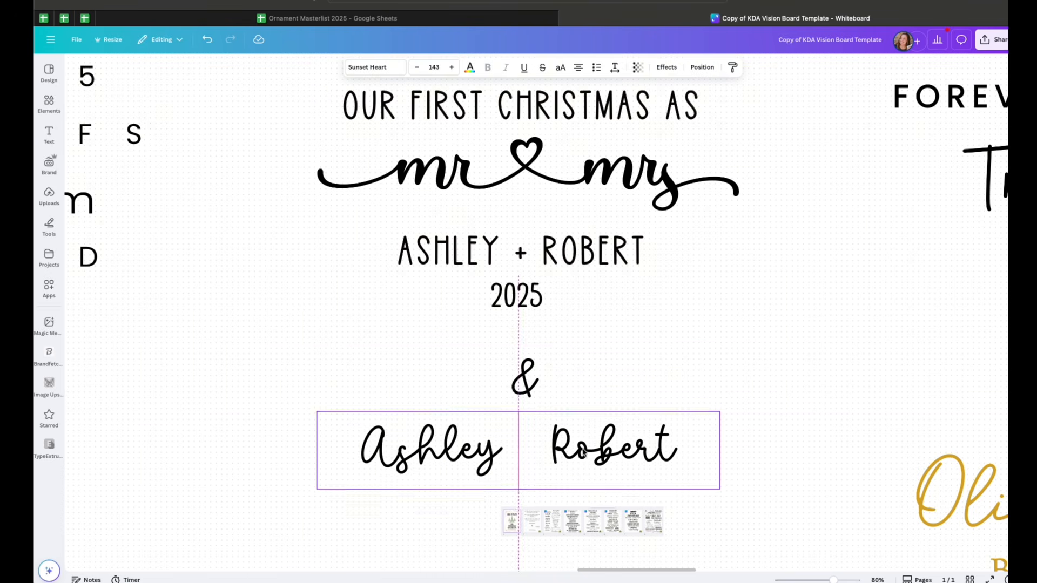
Inspect the ampersand element's font inside the names group and undo the accidental change
{"action": "left_click", "coordinate": [528, 364]}
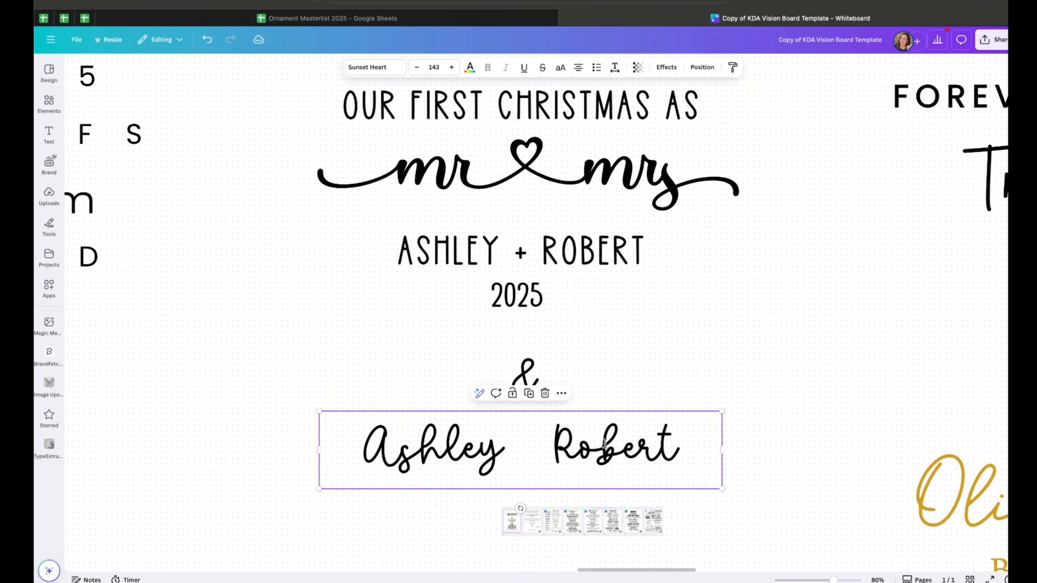
{"action": "left_click", "coordinate": [530, 364]}
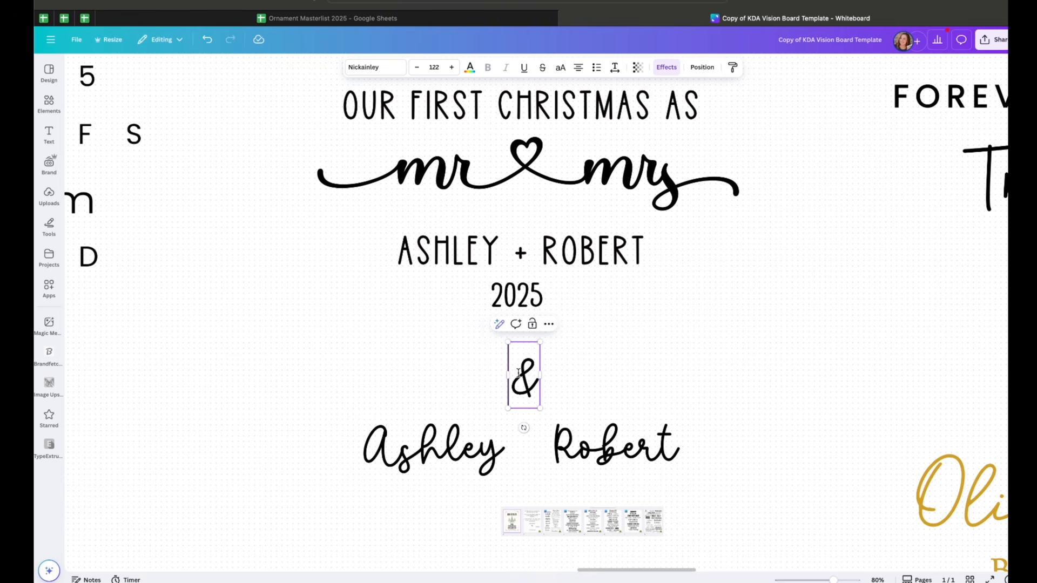
{"action": "double_click", "coordinate": [523, 377]}
{"action": "key", "text": "super+z"}
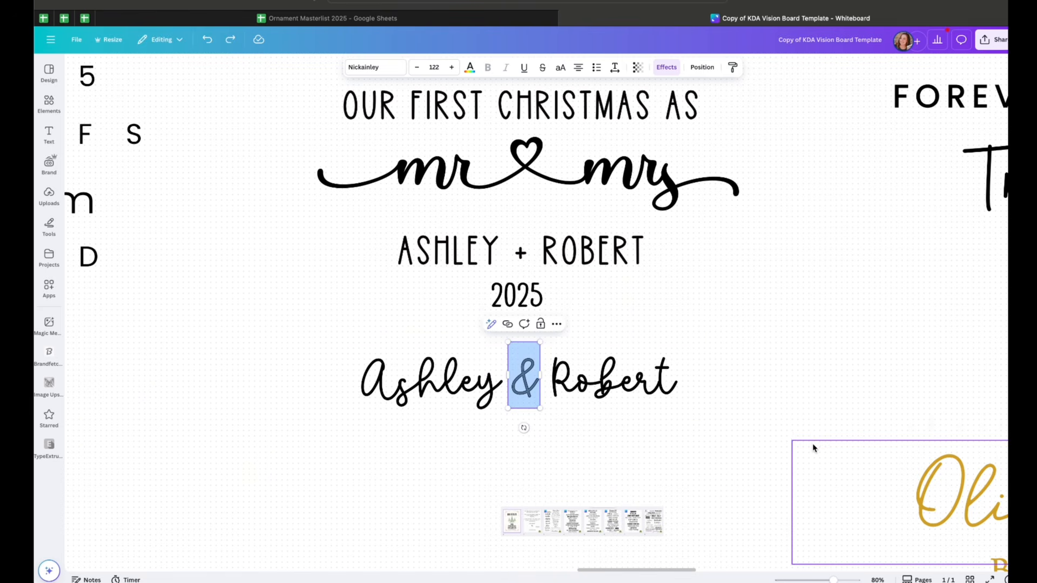
Survey the fonts of the Forever Loved Truman and 312 Willow Drive designs
{"action": "left_click", "coordinate": [808, 451]}
{"action": "scroll", "coordinate": [805, 465], "scroll_direction": "down", "scroll_amount": 3}
{"action": "scroll", "coordinate": [800, 483], "scroll_direction": "right", "scroll_amount": 5}
{"action": "scroll", "coordinate": [800, 482], "scroll_direction": "up", "scroll_amount": 2}
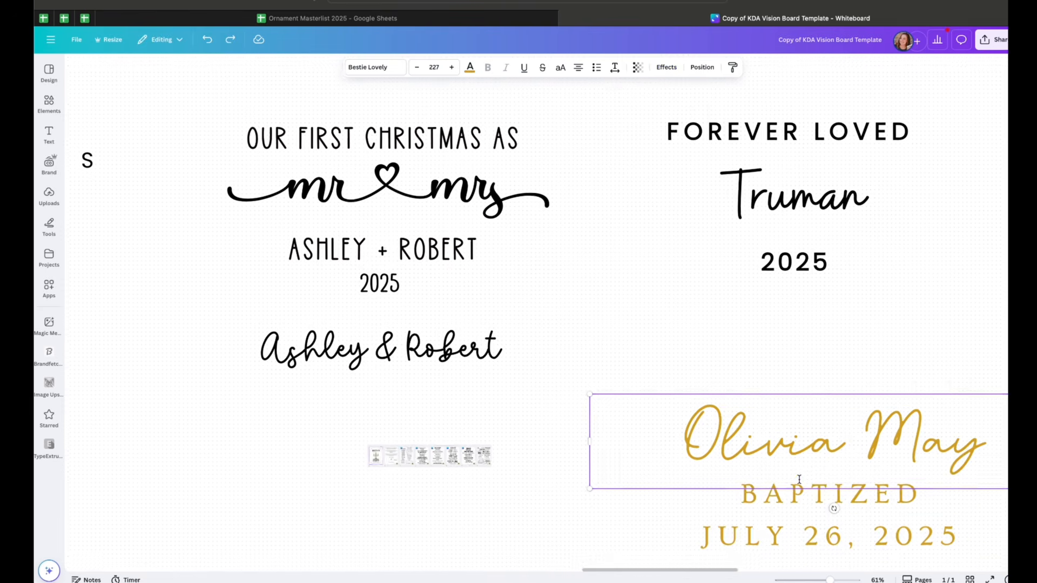
{"action": "left_click", "coordinate": [669, 280]}
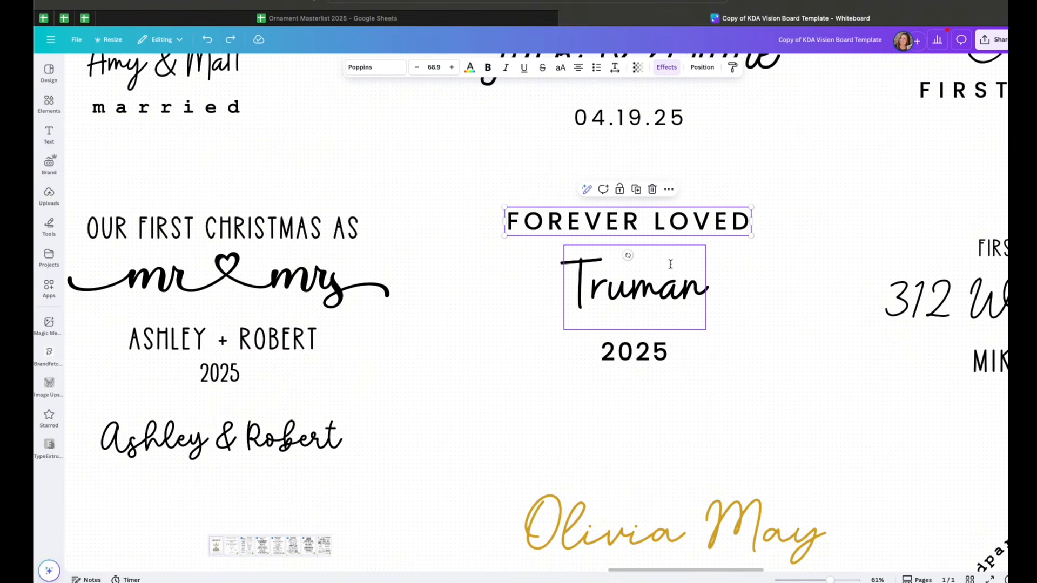
{"action": "scroll", "coordinate": [674, 306], "scroll_direction": "right", "scroll_amount": 5}
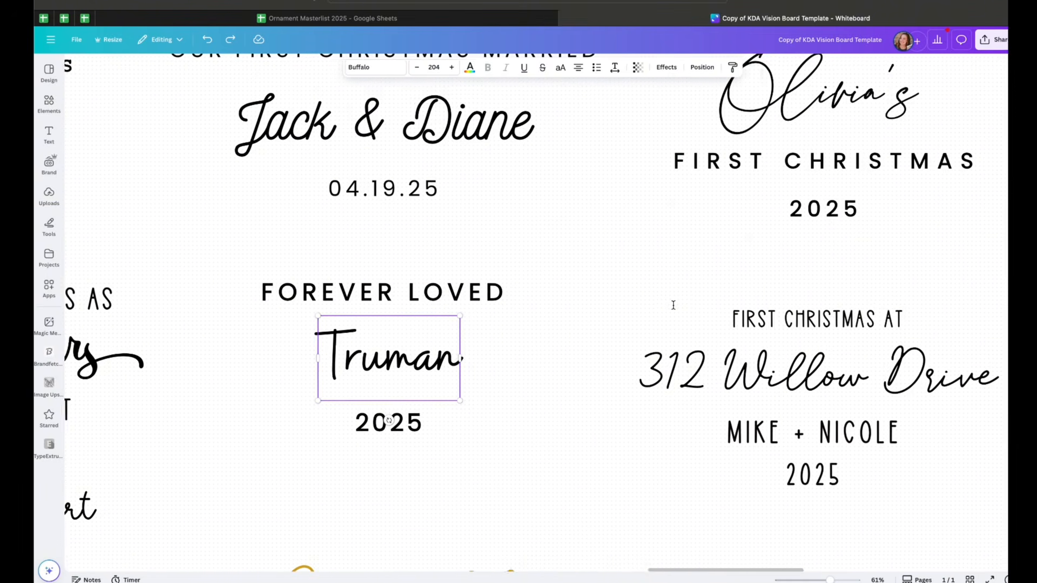
{"action": "scroll", "coordinate": [674, 305], "scroll_direction": "down", "scroll_amount": 2}
{"action": "left_click", "coordinate": [695, 301]}
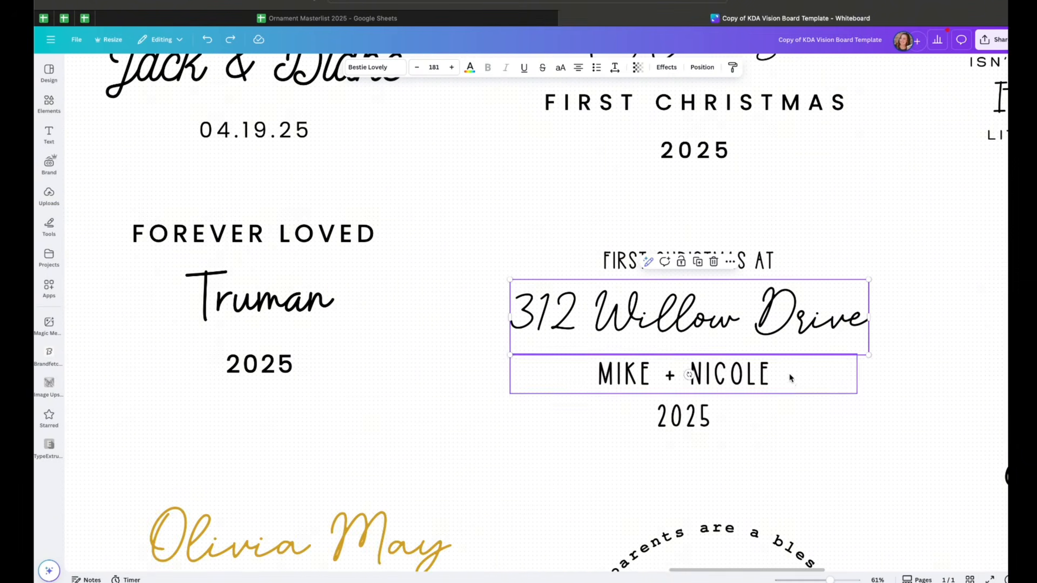
{"action": "scroll", "coordinate": [788, 373], "scroll_direction": "right", "scroll_amount": 3}
{"action": "scroll", "coordinate": [789, 372], "scroll_direction": "down", "scroll_amount": 1}
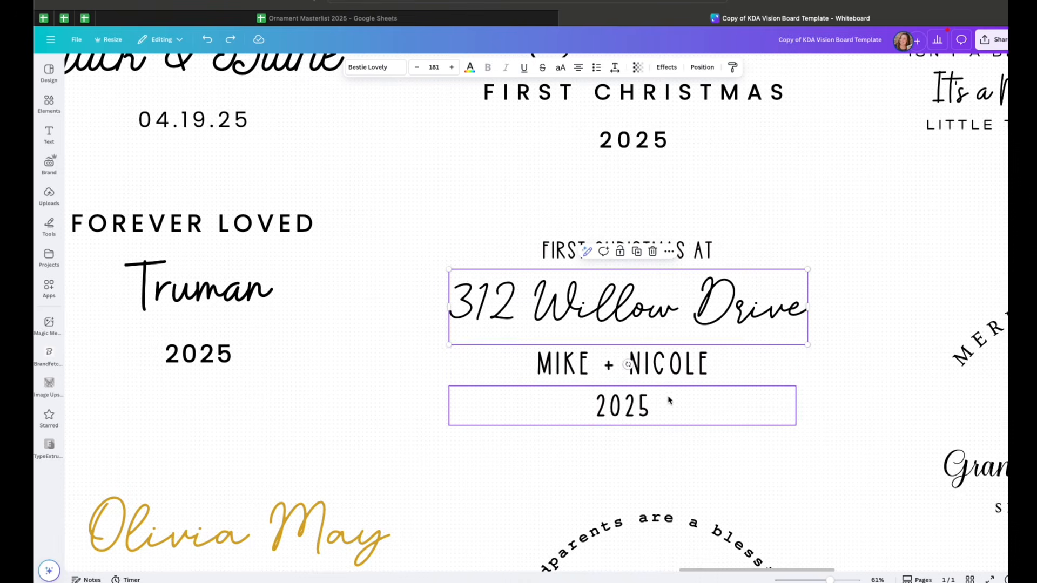
{"action": "left_click", "coordinate": [655, 354]}
{"action": "scroll", "coordinate": [655, 352], "scroll_direction": "right", "scroll_amount": 9}
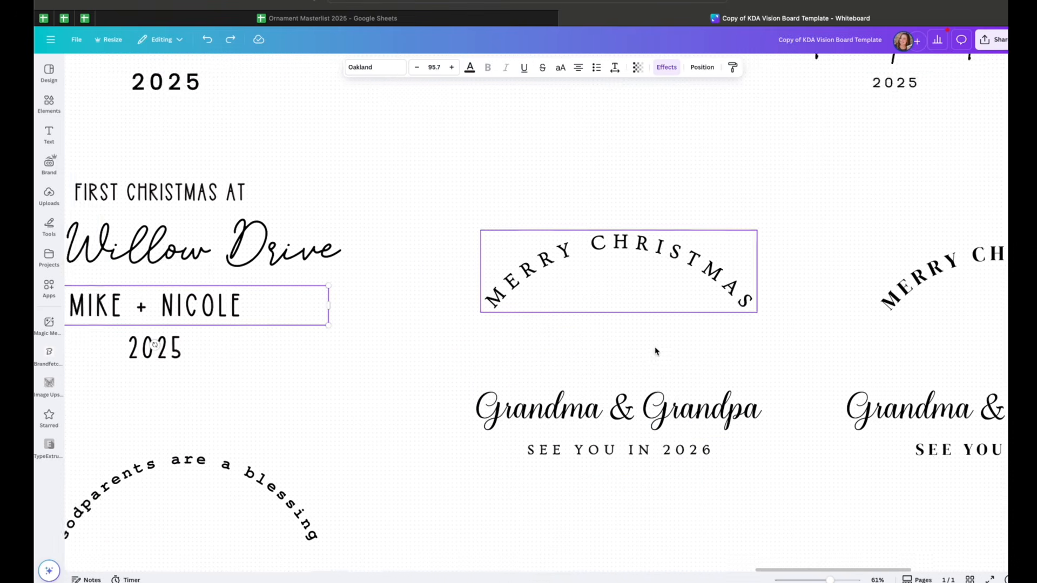
{"action": "scroll", "coordinate": [656, 352], "scroll_direction": "down", "scroll_amount": 2}
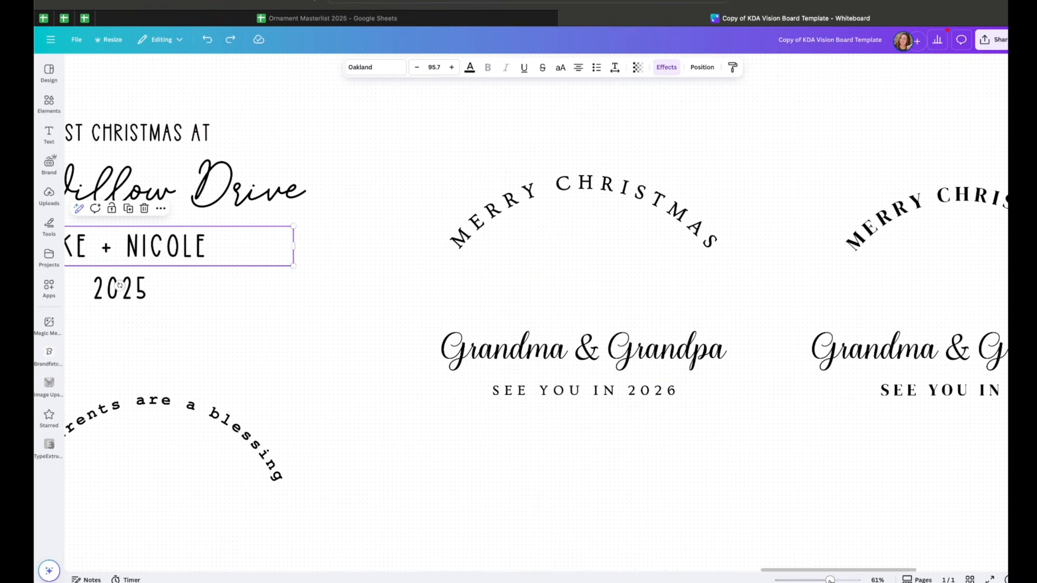
{"action": "left_click_drag", "start_coordinate": [831, 581], "coordinate": [835, 581]}
{"action": "scroll", "coordinate": [826, 476], "scroll_direction": "right", "scroll_amount": 4}
{"action": "scroll", "coordinate": [827, 477], "scroll_direction": "up", "scroll_amount": 1}
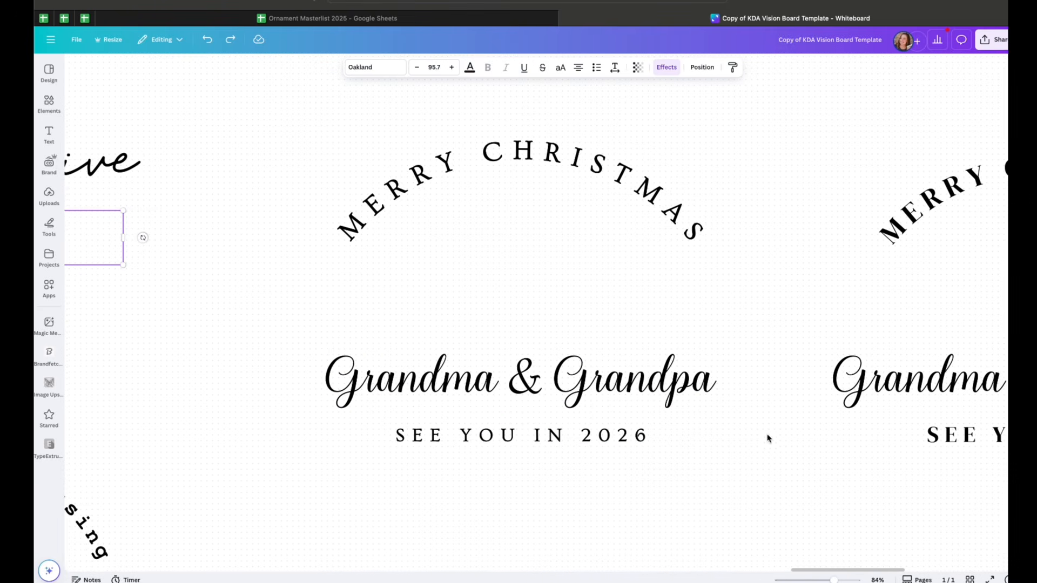
Inspect the fonts of the Merry Christmas Grandma & Grandpa designs and their curved headings
{"action": "left_click", "coordinate": [667, 365]}
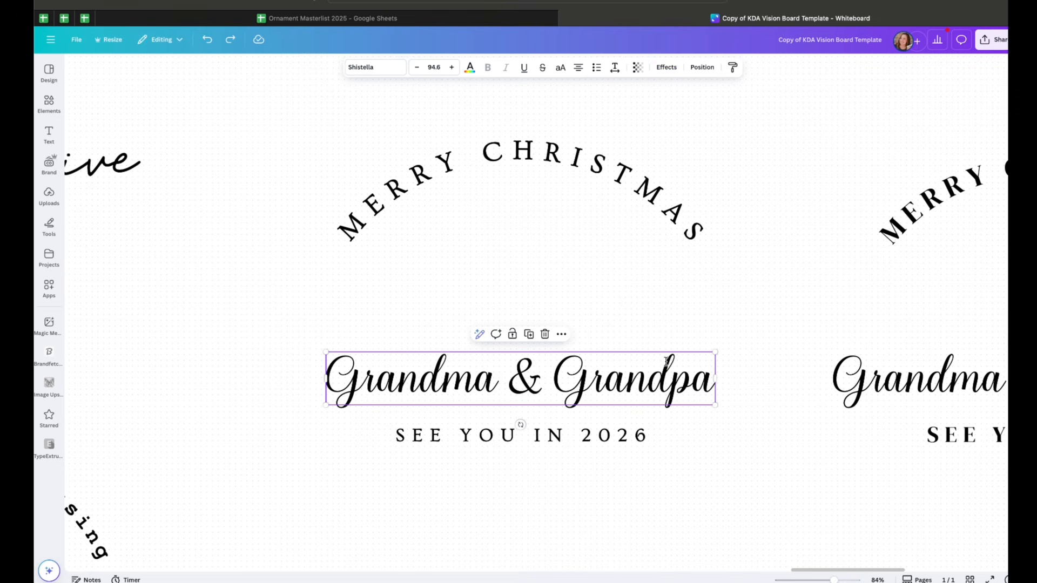
{"action": "left_click", "coordinate": [568, 142]}
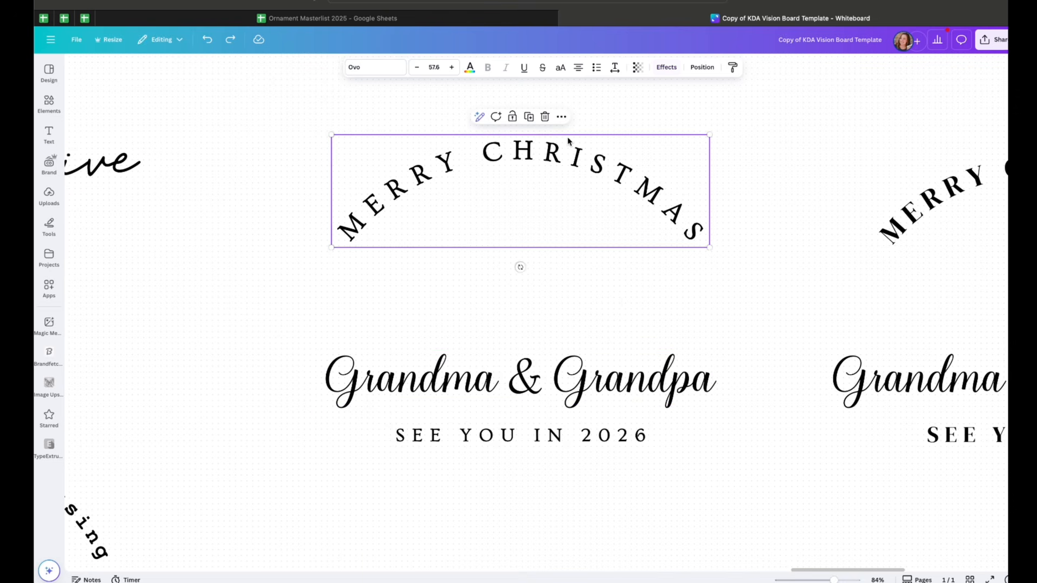
{"action": "scroll", "coordinate": [627, 238], "scroll_direction": "right", "scroll_amount": 1}
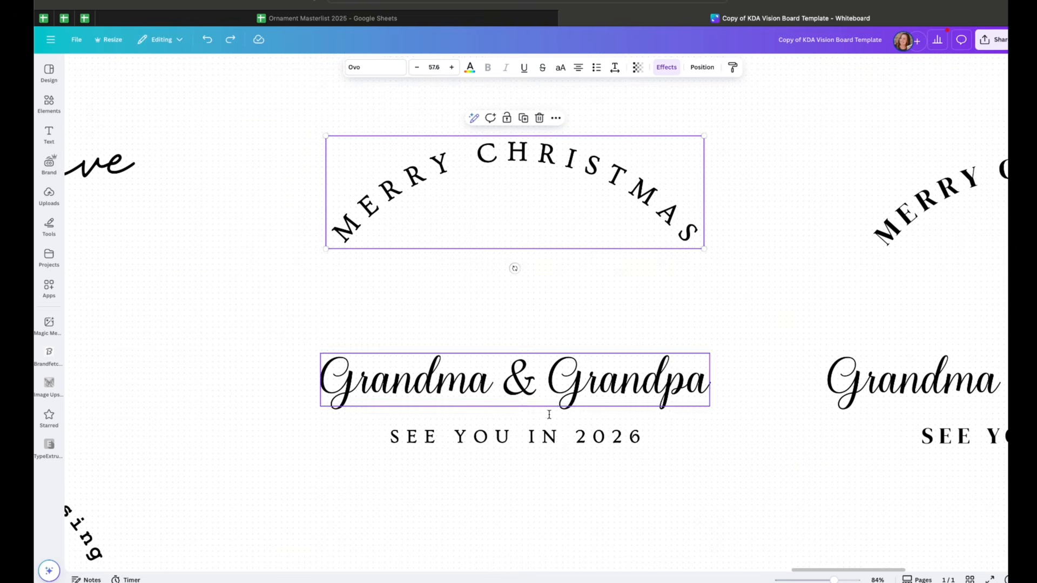
{"action": "left_click", "coordinate": [544, 436]}
{"action": "triple_click", "coordinate": [540, 437]}
{"action": "scroll", "coordinate": [543, 434], "scroll_direction": "right", "scroll_amount": 1}
{"action": "scroll", "coordinate": [637, 285], "scroll_direction": "left", "scroll_amount": 5}
{"action": "left_click", "coordinate": [769, 179]}
{"action": "scroll", "coordinate": [634, 283], "scroll_direction": "down", "scroll_amount": 1}
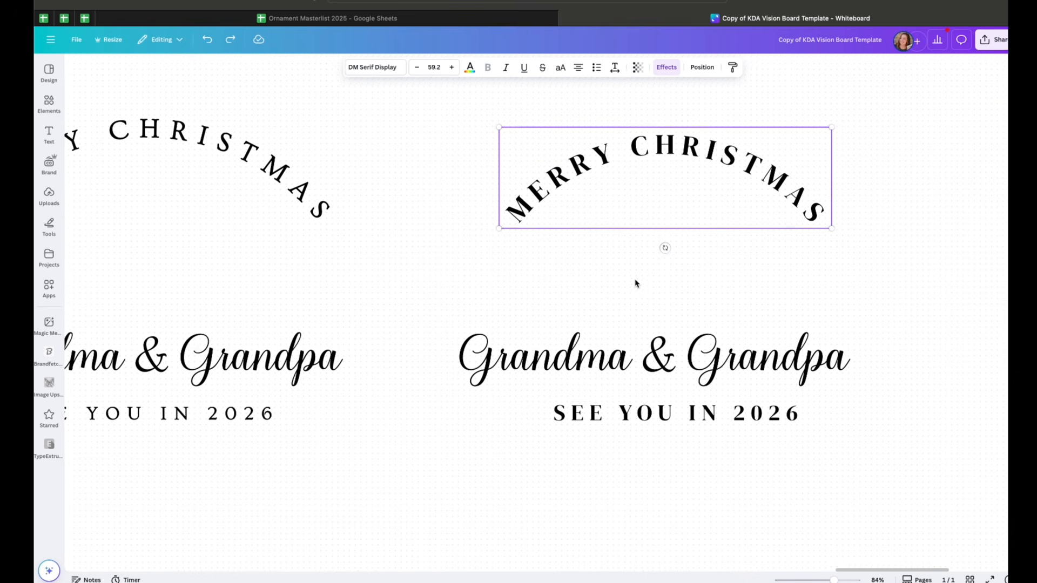
{"action": "scroll", "coordinate": [665, 394], "scroll_direction": "down", "scroll_amount": 4}
{"action": "scroll", "coordinate": [666, 394], "scroll_direction": "left", "scroll_amount": 4}
{"action": "scroll", "coordinate": [558, 377], "scroll_direction": "down", "scroll_amount": 5}
{"action": "scroll", "coordinate": [594, 387], "scroll_direction": "up", "scroll_amount": 2}
{"action": "scroll", "coordinate": [594, 386], "scroll_direction": "left", "scroll_amount": 2}
{"action": "left_click", "coordinate": [575, 300]}
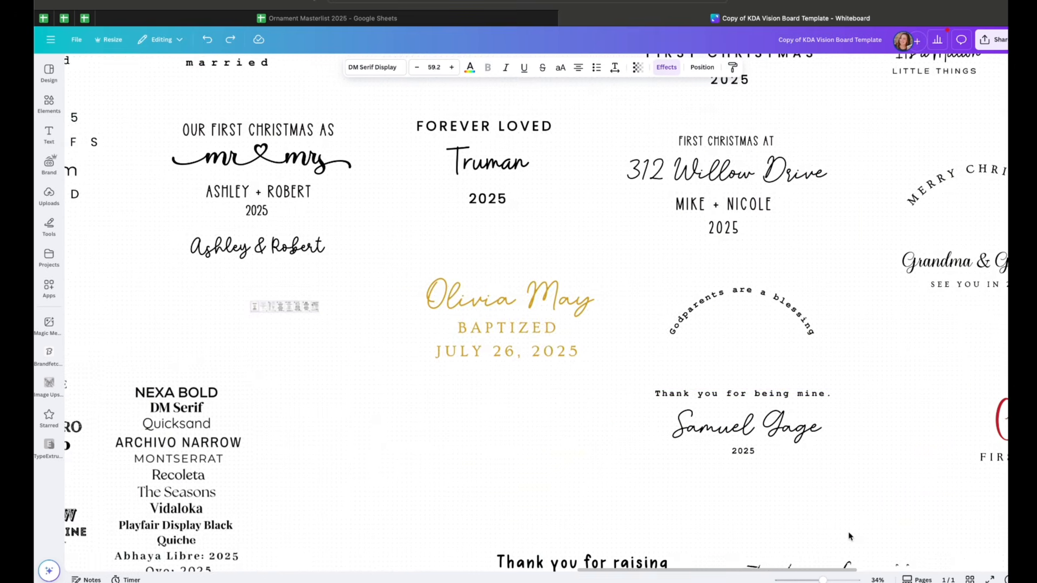
Inspect the fonts of the Olivia May baptism and Godparents are a blessing designs
{"action": "scroll", "coordinate": [614, 285], "scroll_direction": "up", "scroll_amount": 5}
{"action": "left_click", "coordinate": [530, 357]}
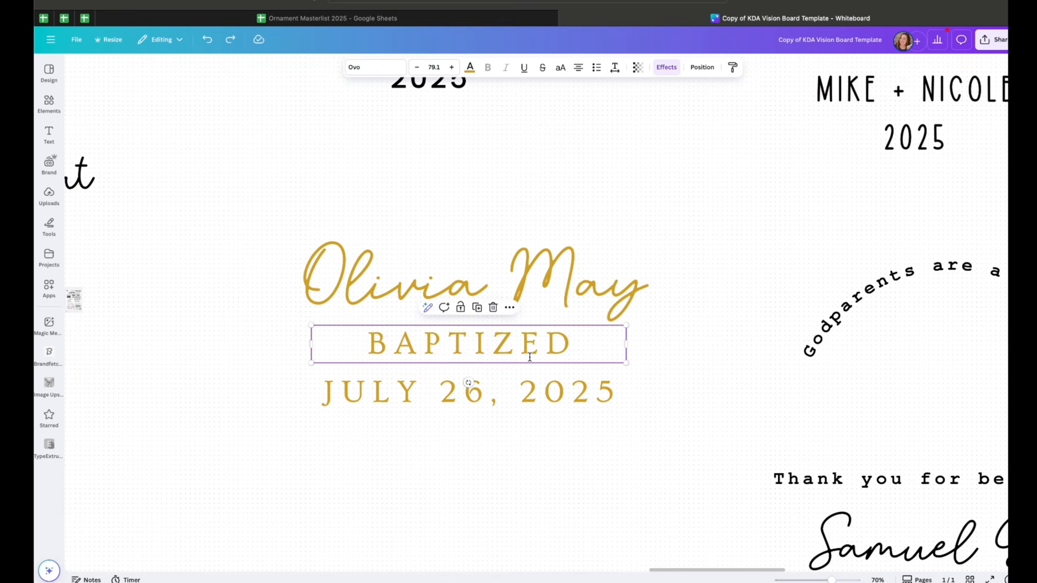
{"action": "scroll", "coordinate": [540, 384], "scroll_direction": "right", "scroll_amount": 2}
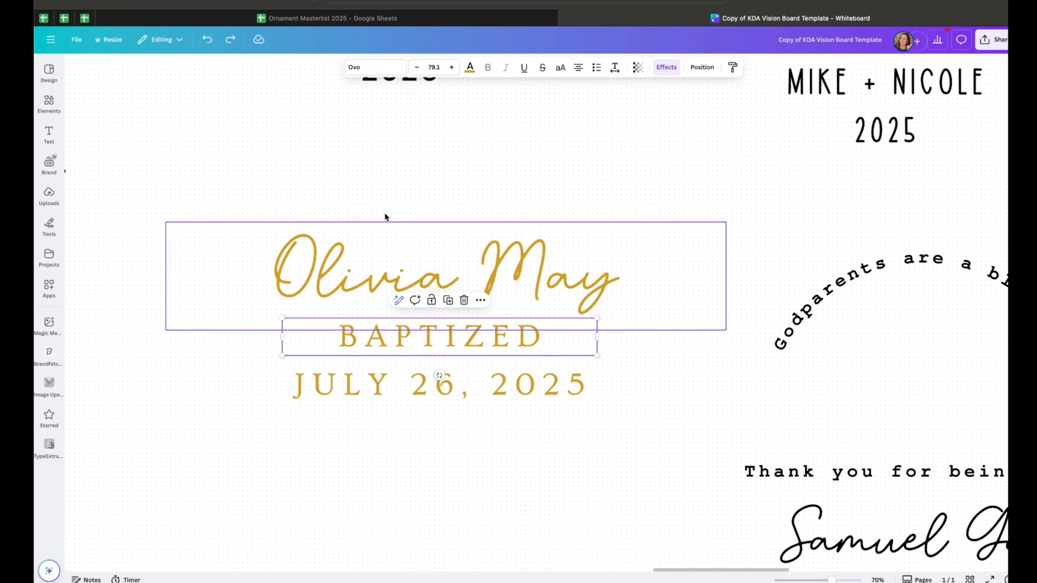
{"action": "left_click", "coordinate": [412, 473]}
{"action": "scroll", "coordinate": [412, 474], "scroll_direction": "right", "scroll_amount": 1}
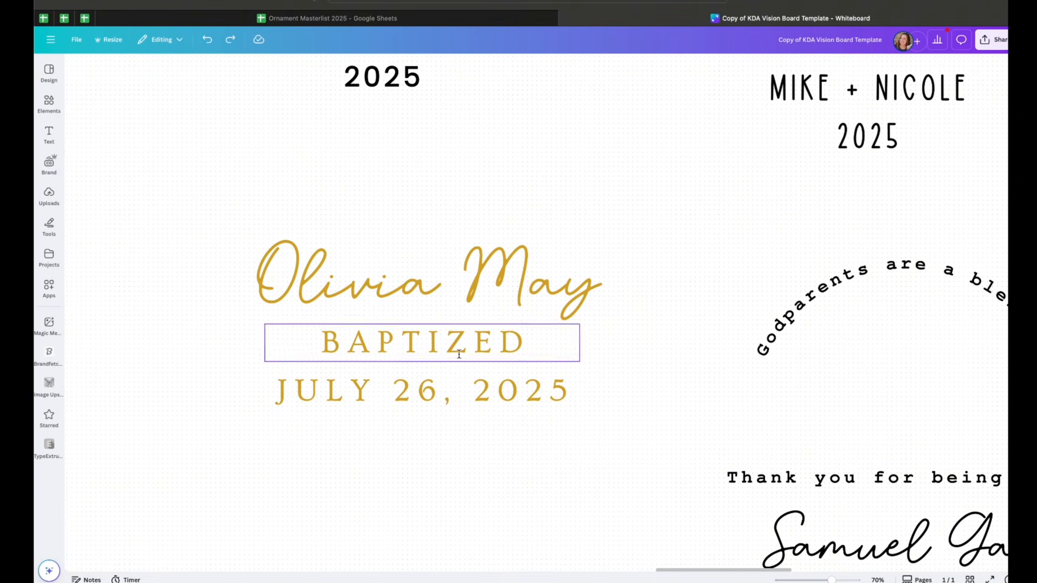
{"action": "scroll", "coordinate": [563, 370], "scroll_direction": "right", "scroll_amount": 10}
{"action": "scroll", "coordinate": [562, 371], "scroll_direction": "down", "scroll_amount": 4}
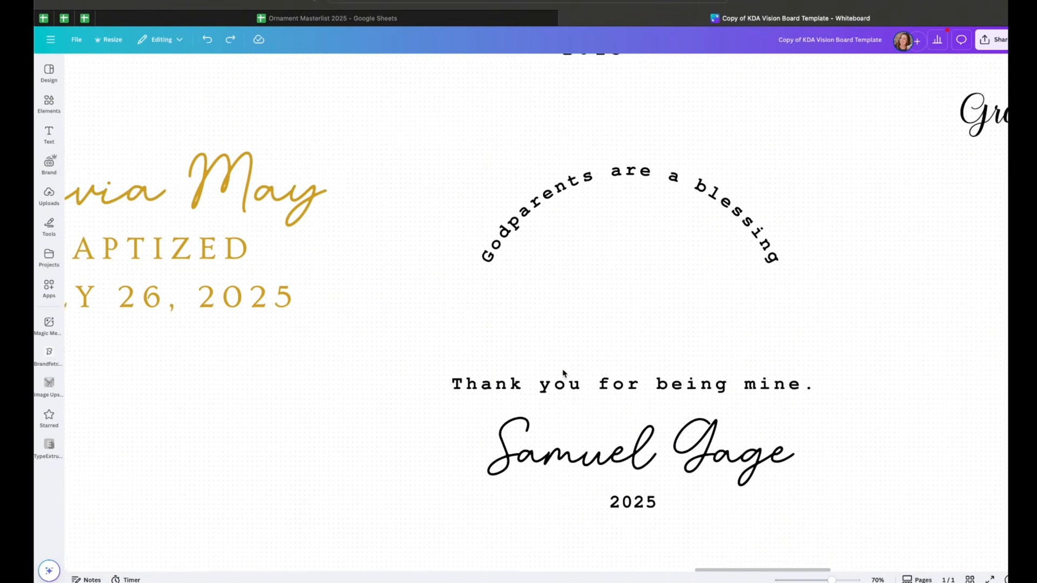
{"action": "left_click", "coordinate": [624, 156]}
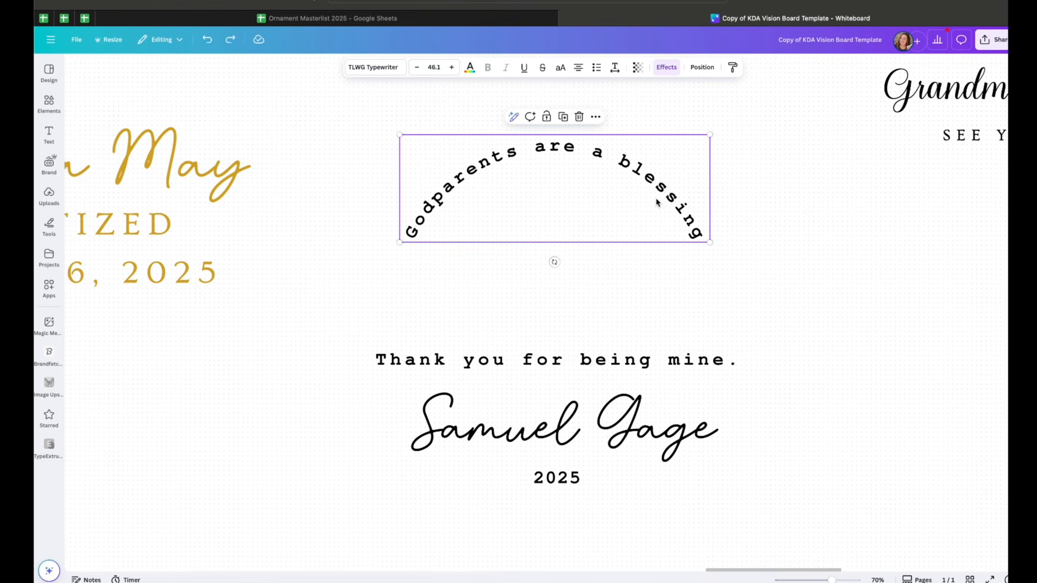
Check the font of the Samuel Gage name and zoom out to survey the fonts board
{"action": "left_click", "coordinate": [645, 449]}
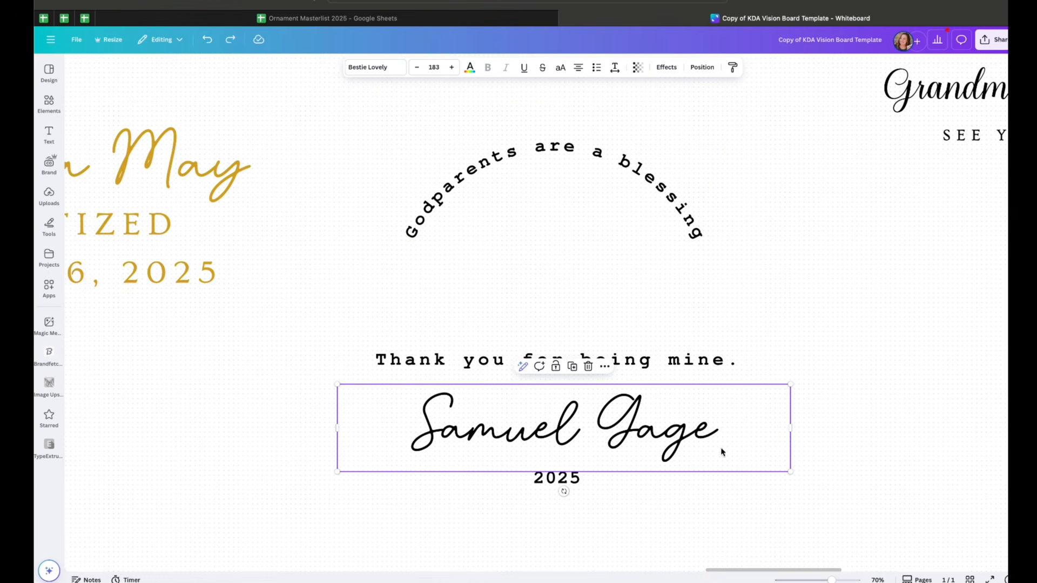
{"action": "scroll", "coordinate": [744, 458], "scroll_direction": "right", "scroll_amount": 3}
{"action": "left_click_drag", "start_coordinate": [831, 579], "coordinate": [814, 579]}
{"action": "scroll", "coordinate": [323, 216], "scroll_direction": "left", "scroll_amount": 5}
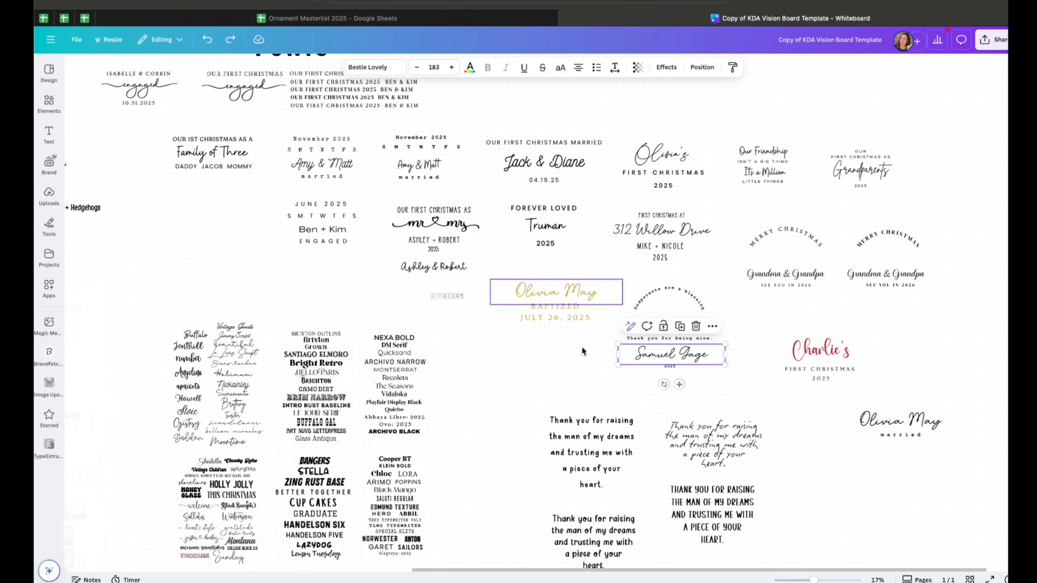
{"action": "scroll", "coordinate": [480, 275], "scroll_direction": "down", "scroll_amount": 3}
{"action": "scroll", "coordinate": [481, 275], "scroll_direction": "left", "scroll_amount": 2}
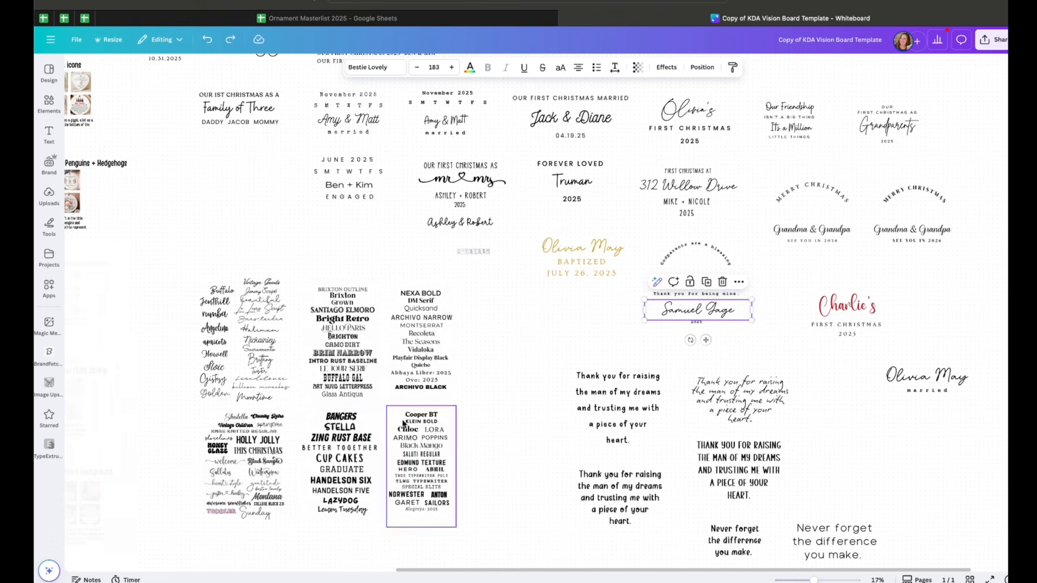
{"action": "scroll", "coordinate": [482, 358], "scroll_direction": "up", "scroll_amount": 2}
{"action": "scroll", "coordinate": [481, 357], "scroll_direction": "right", "scroll_amount": 2}
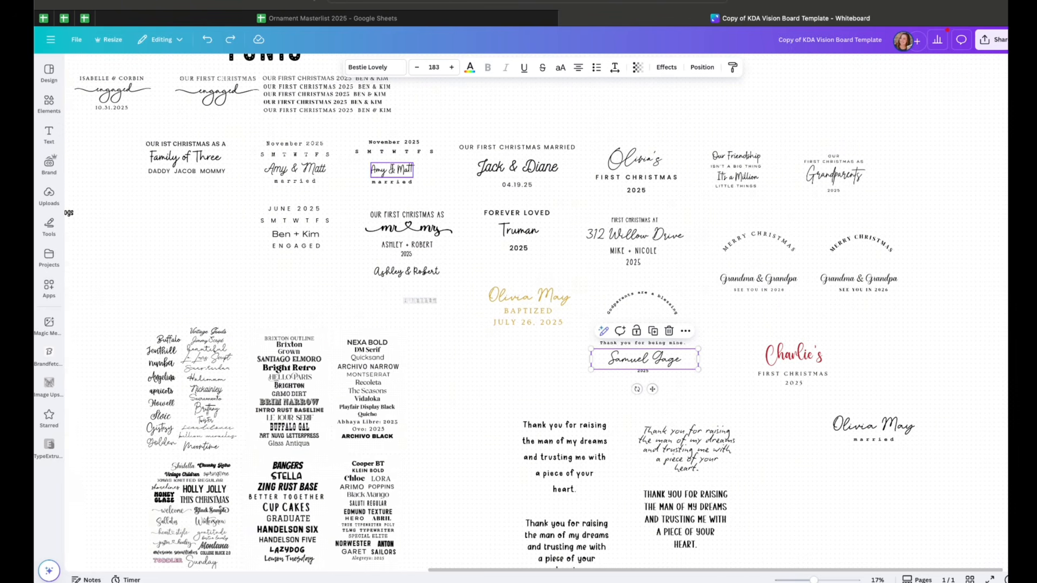
{"action": "scroll", "coordinate": [597, 325], "scroll_direction": "right", "scroll_amount": 1}
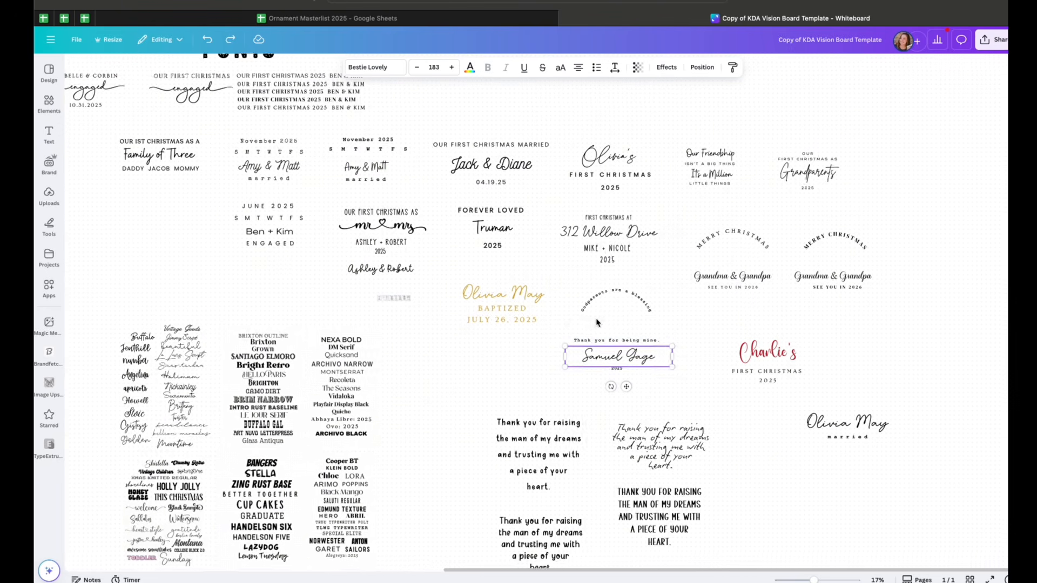
{"action": "left_click", "coordinate": [691, 388]}
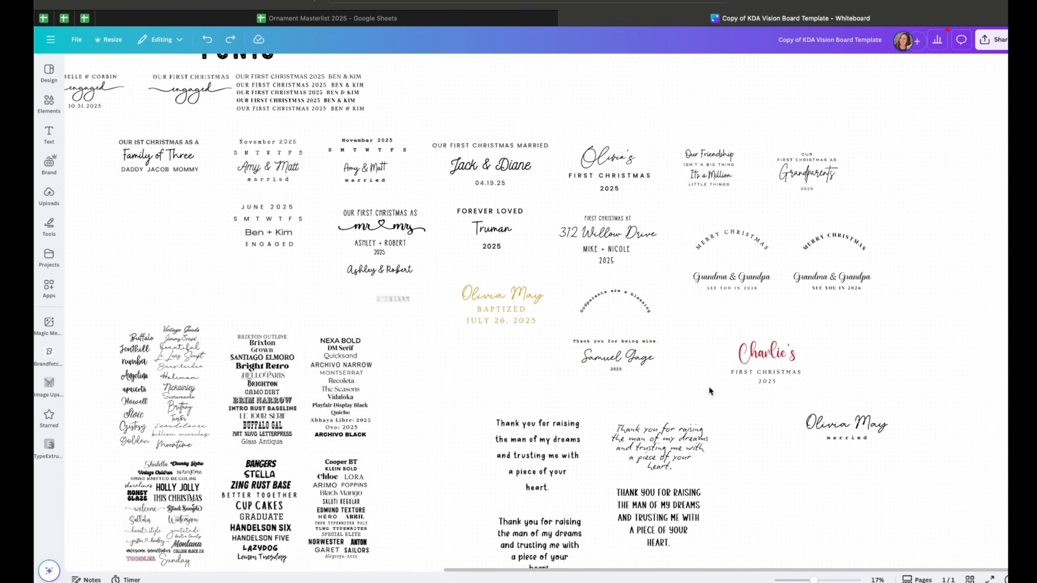
Inspect the fonts of the Charlie's First Christmas design's name, year and heading
{"action": "scroll", "coordinate": [741, 405], "scroll_direction": "right", "scroll_amount": 1}
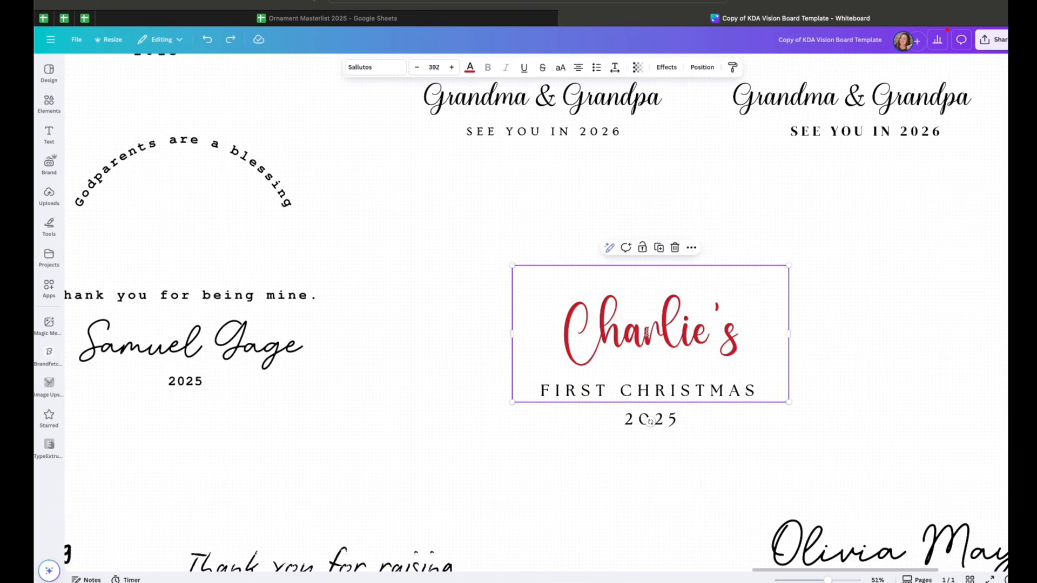
{"action": "double_click", "coordinate": [646, 332]}
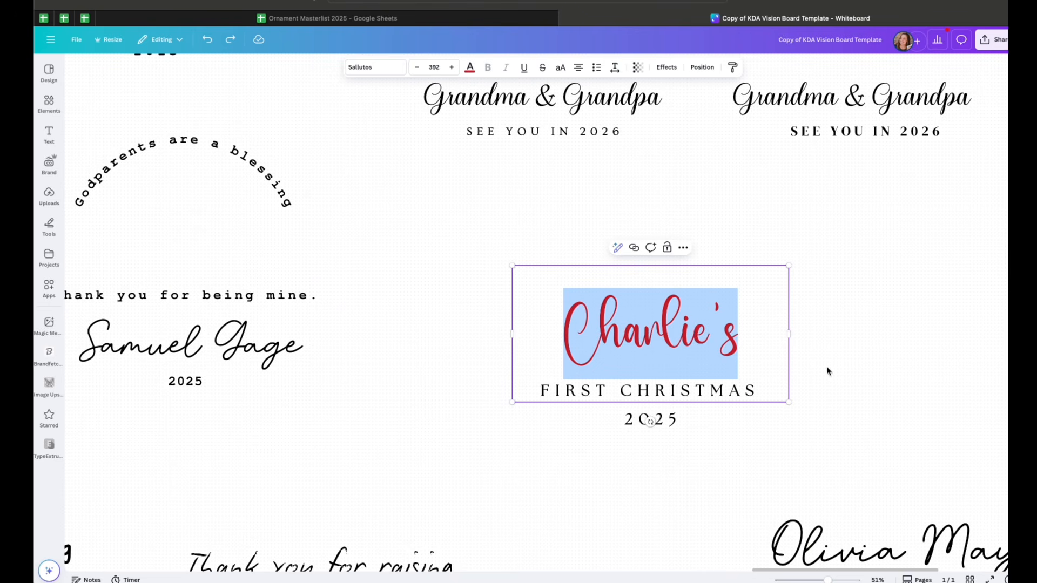
{"action": "left_click", "coordinate": [388, 67]}
{"action": "left_click", "coordinate": [801, 447]}
{"action": "double_click", "coordinate": [683, 341]}
{"action": "scroll", "coordinate": [683, 341], "scroll_direction": "right", "scroll_amount": 3}
{"action": "scroll", "coordinate": [683, 340], "scroll_direction": "down", "scroll_amount": 1}
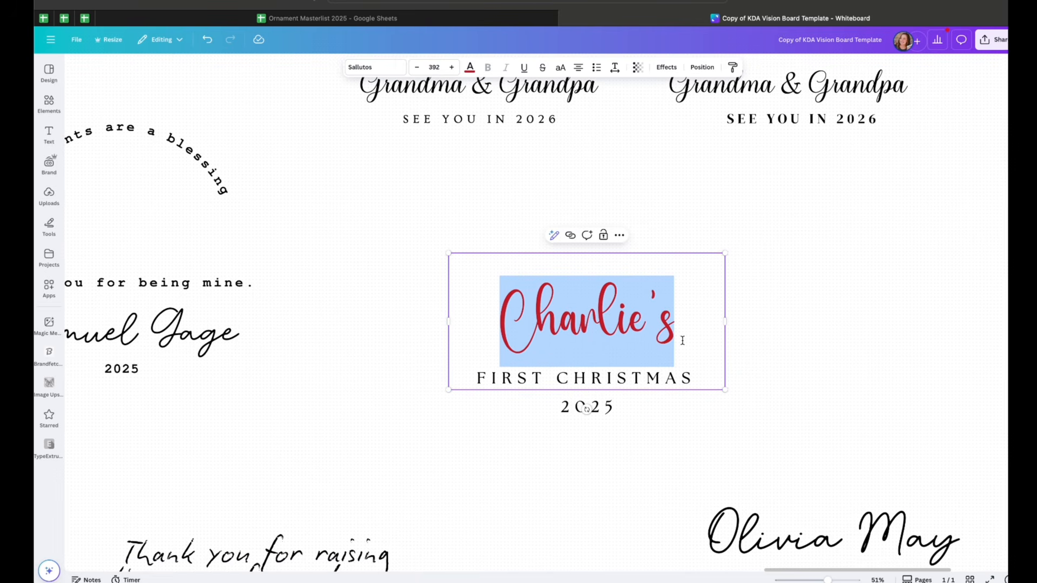
{"action": "left_click", "coordinate": [669, 319]}
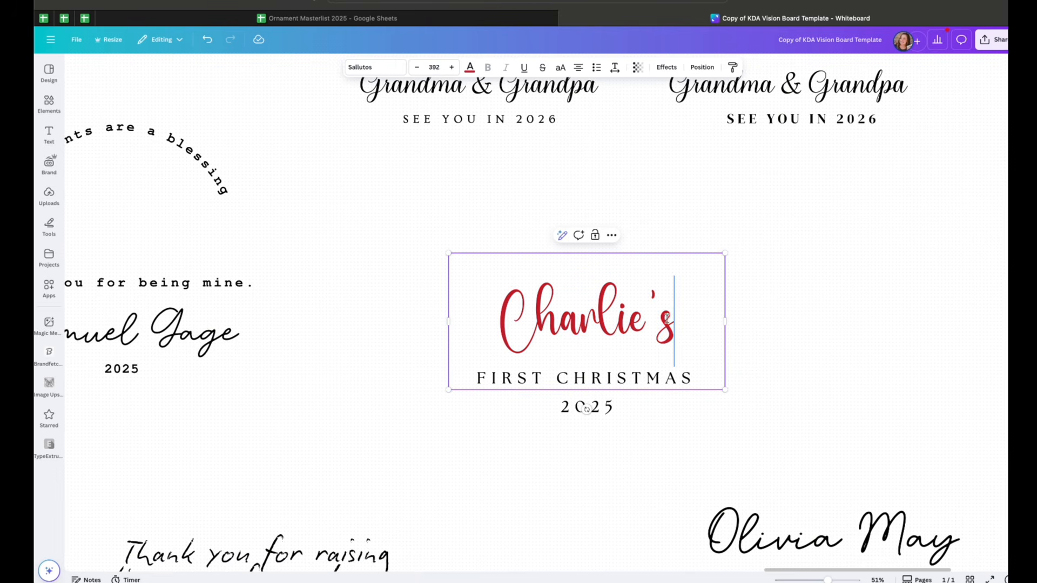
{"action": "left_click", "coordinate": [605, 412]}
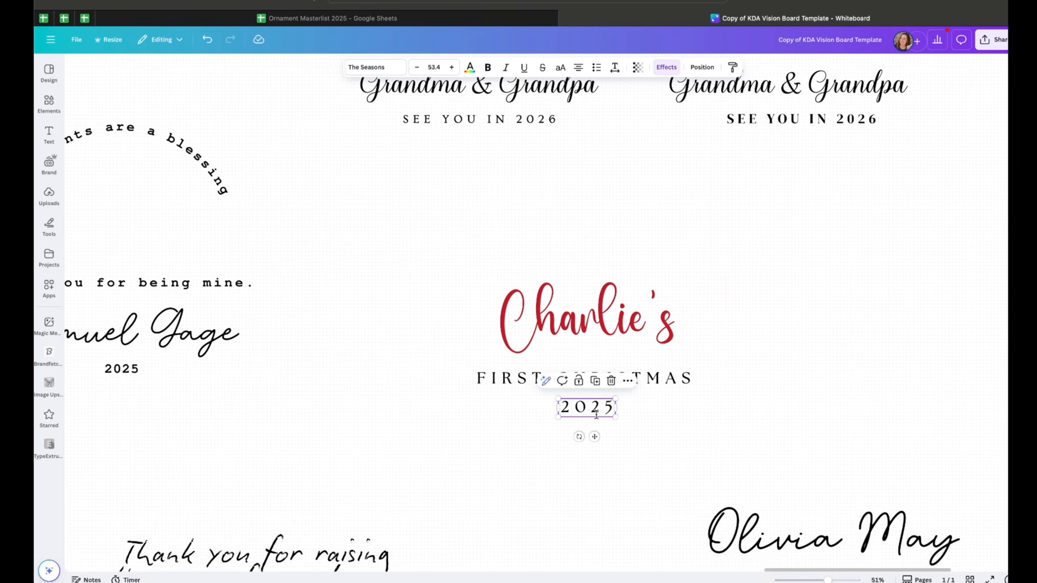
{"action": "left_click", "coordinate": [651, 377]}
Inspect the fonts of the Olivia May married design's name and subtitle
{"action": "scroll", "coordinate": [706, 416], "scroll_direction": "down", "scroll_amount": 5}
{"action": "scroll", "coordinate": [706, 417], "scroll_direction": "right", "scroll_amount": 4}
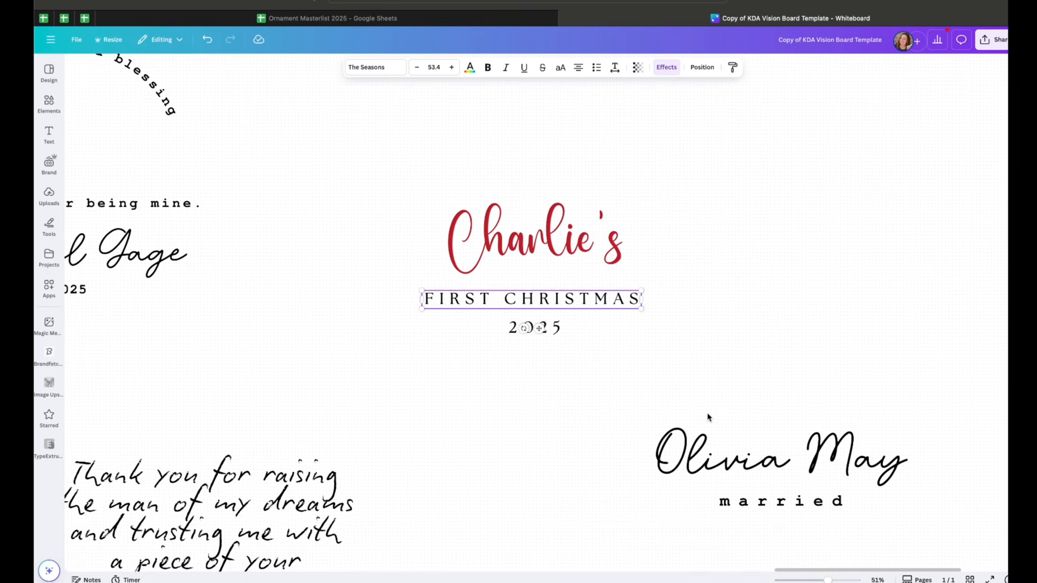
{"action": "left_click", "coordinate": [776, 325]}
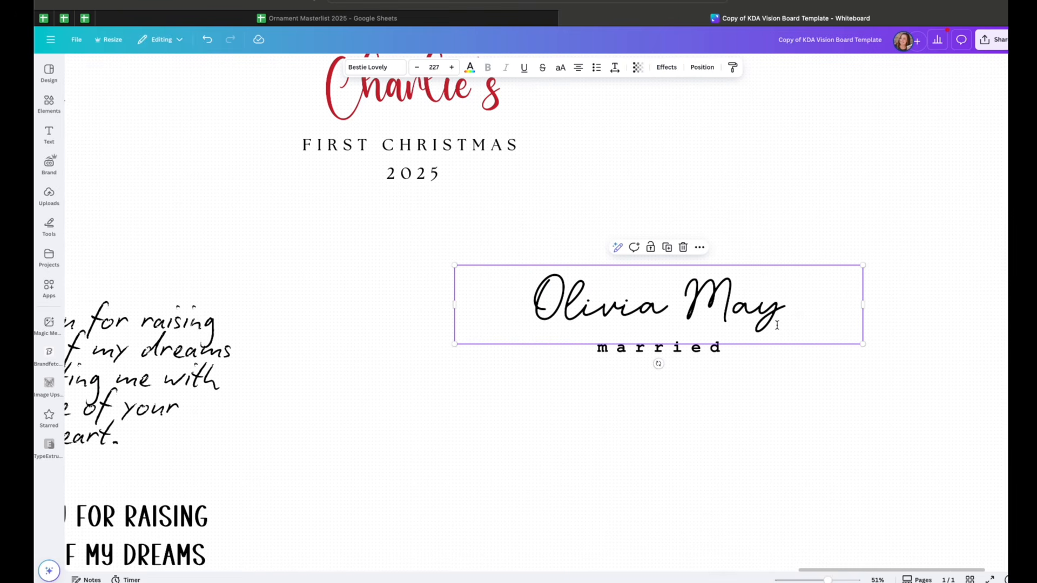
{"action": "left_click", "coordinate": [701, 353]}
Compare the thank-you quote designs on the board with the Etsy in-law ornament listing
{"action": "scroll", "coordinate": [582, 425], "scroll_direction": "down", "scroll_amount": 3}
{"action": "scroll", "coordinate": [582, 424], "scroll_direction": "left", "scroll_amount": 10}
{"action": "scroll", "coordinate": [581, 424], "scroll_direction": "down", "scroll_amount": 2}
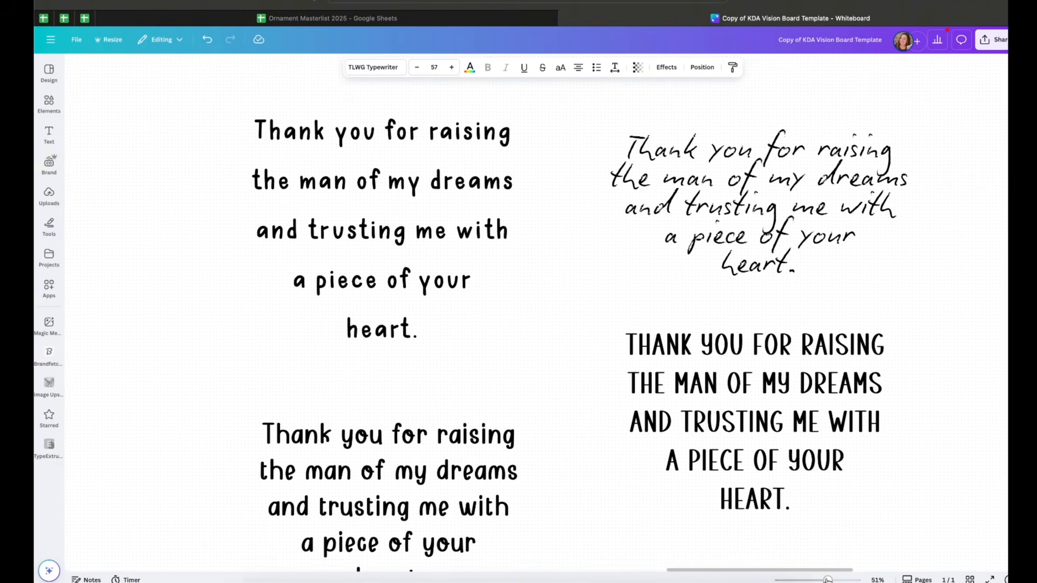
{"action": "scroll", "coordinate": [814, 514], "scroll_direction": "down", "scroll_amount": 5}
{"action": "scroll", "coordinate": [814, 515], "scroll_direction": "right", "scroll_amount": 1}
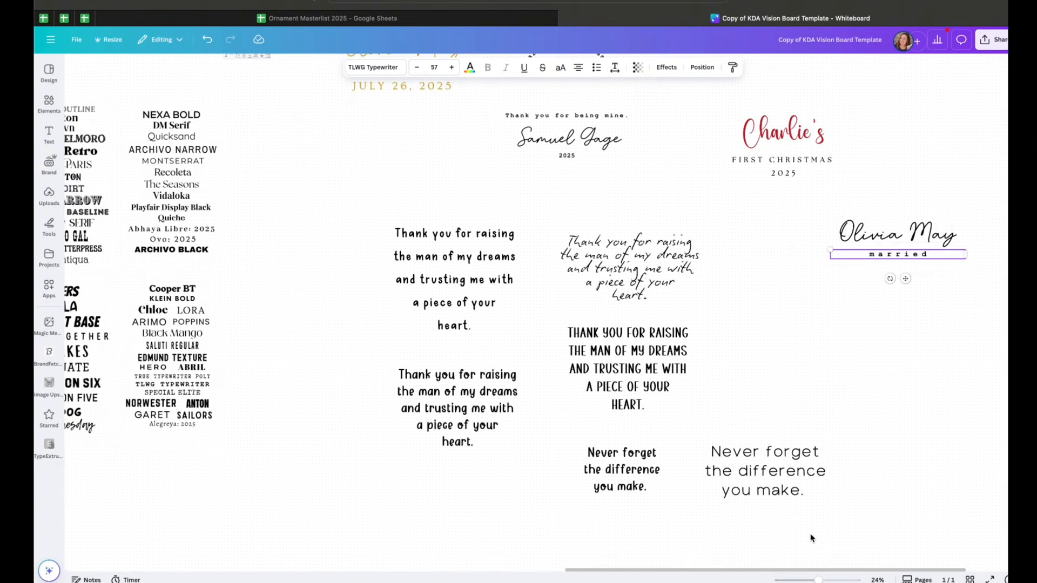
{"action": "left_click_drag", "start_coordinate": [820, 581], "coordinate": [822, 581]}
{"action": "scroll", "coordinate": [778, 448], "scroll_direction": "down", "scroll_amount": 2}
{"action": "scroll", "coordinate": [778, 448], "scroll_direction": "right", "scroll_amount": 1}
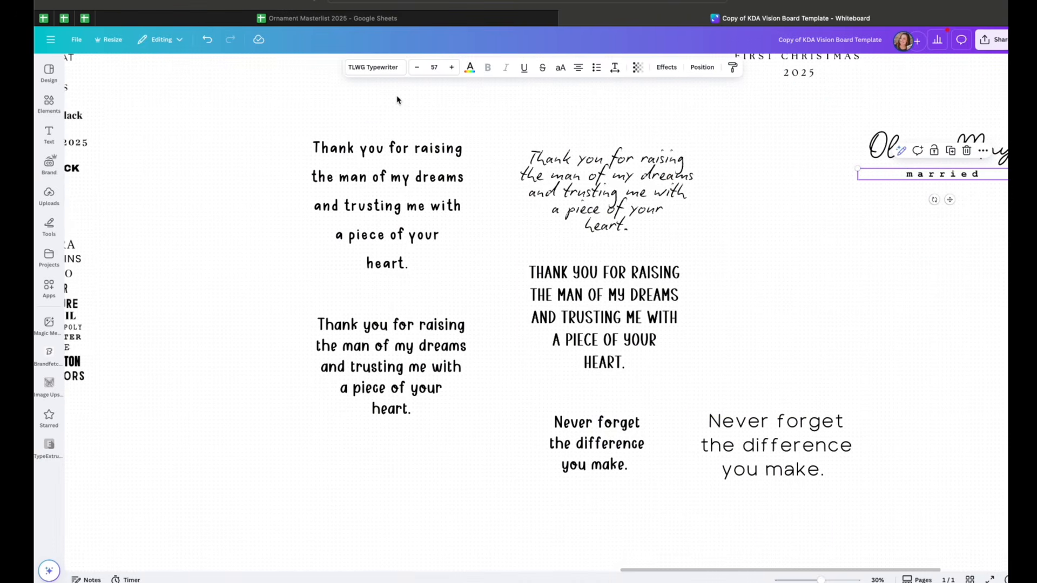
{"action": "left_click", "coordinate": [319, 18]}
{"action": "left_click", "coordinate": [114, 367]}
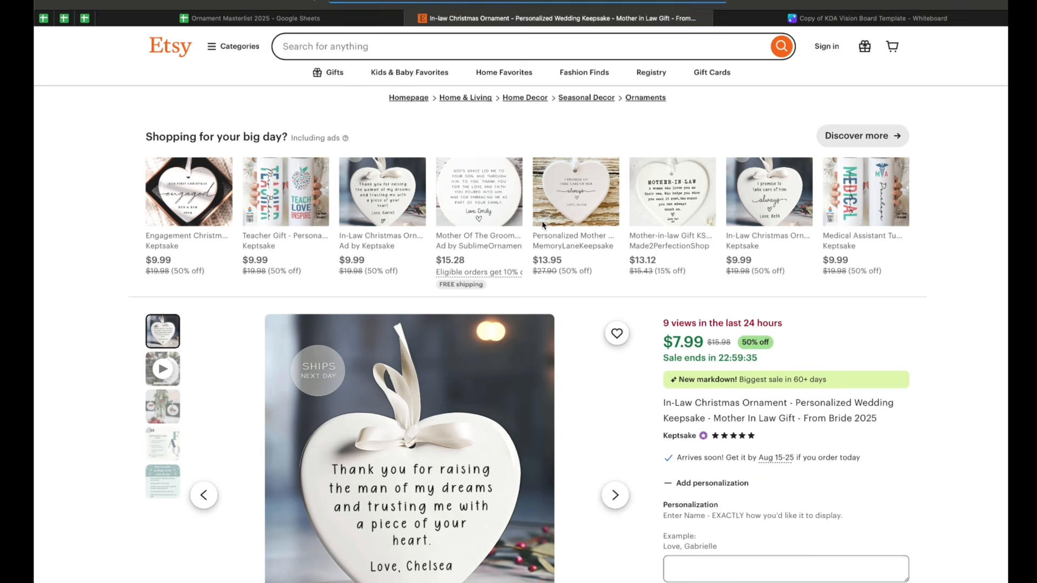
{"action": "scroll", "coordinate": [544, 225], "scroll_direction": "down", "scroll_amount": 3}
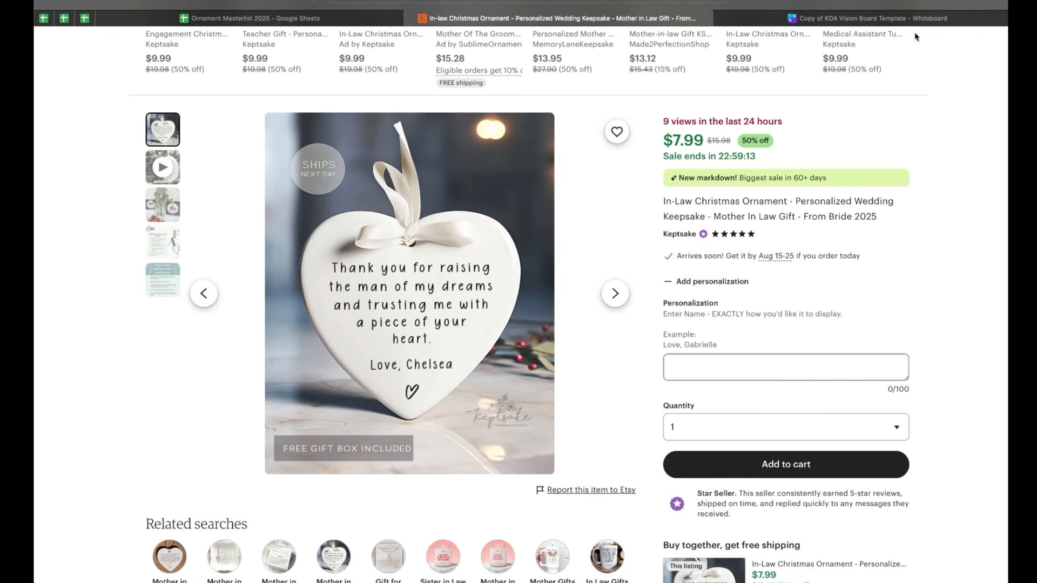
{"action": "left_click", "coordinate": [921, 18]}
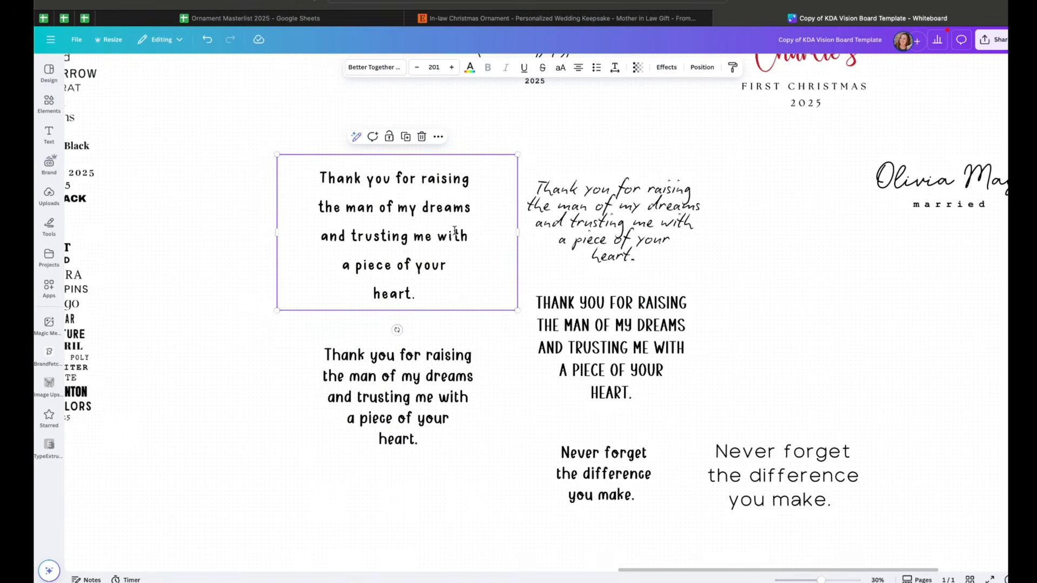
Inspect the fonts of the thank-you and Never forget quote designs using the font list
{"action": "scroll", "coordinate": [433, 190], "scroll_direction": "up", "scroll_amount": 1}
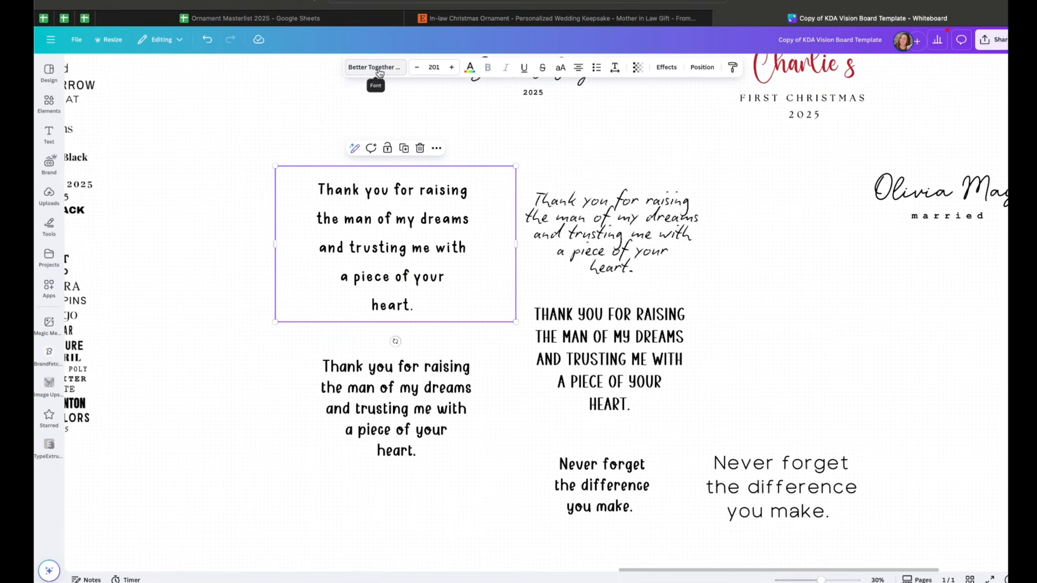
{"action": "left_click", "coordinate": [375, 68]}
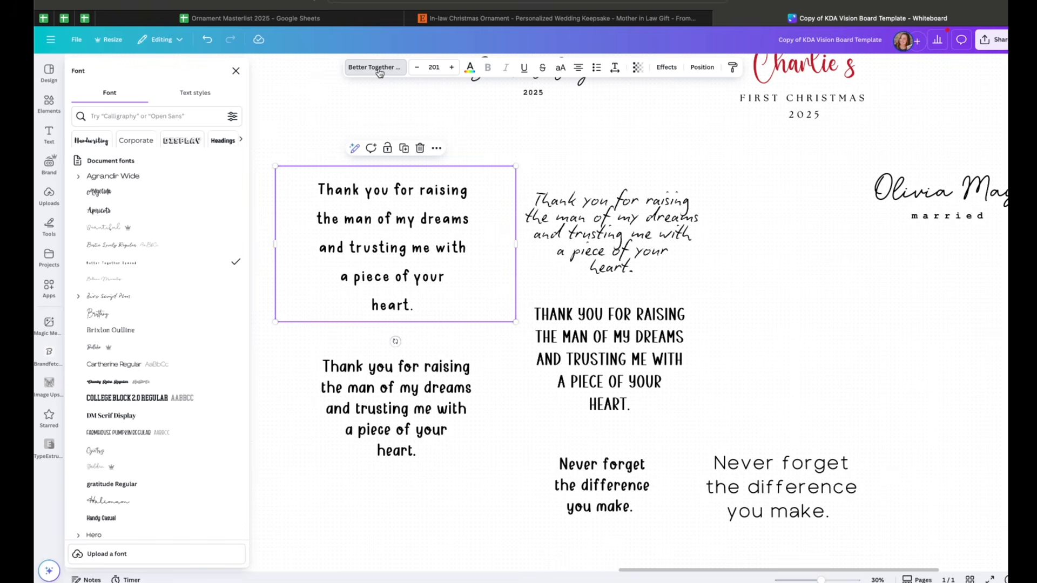
{"action": "left_click", "coordinate": [438, 397]}
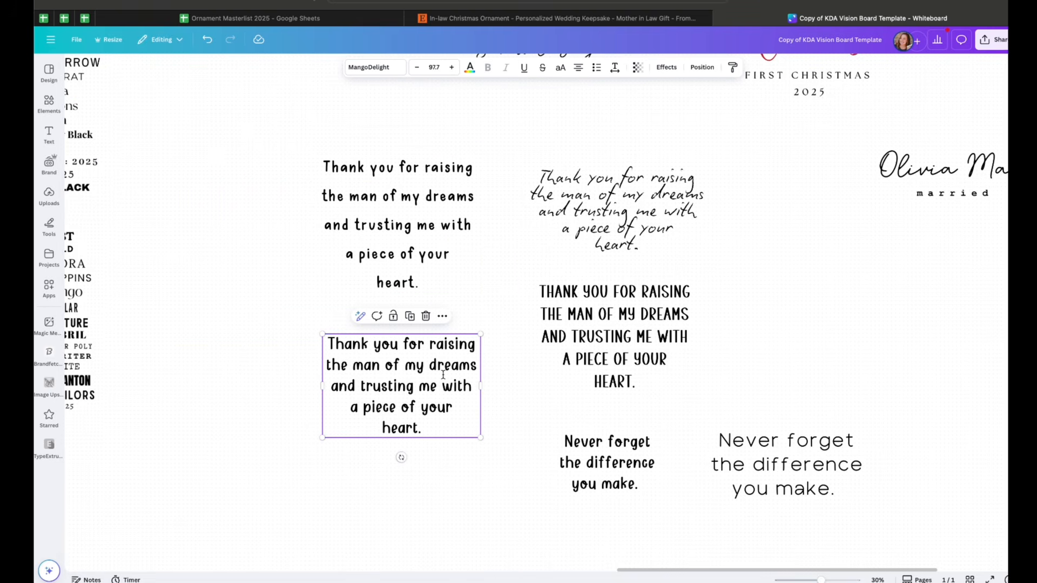
{"action": "triple_click", "coordinate": [443, 375]}
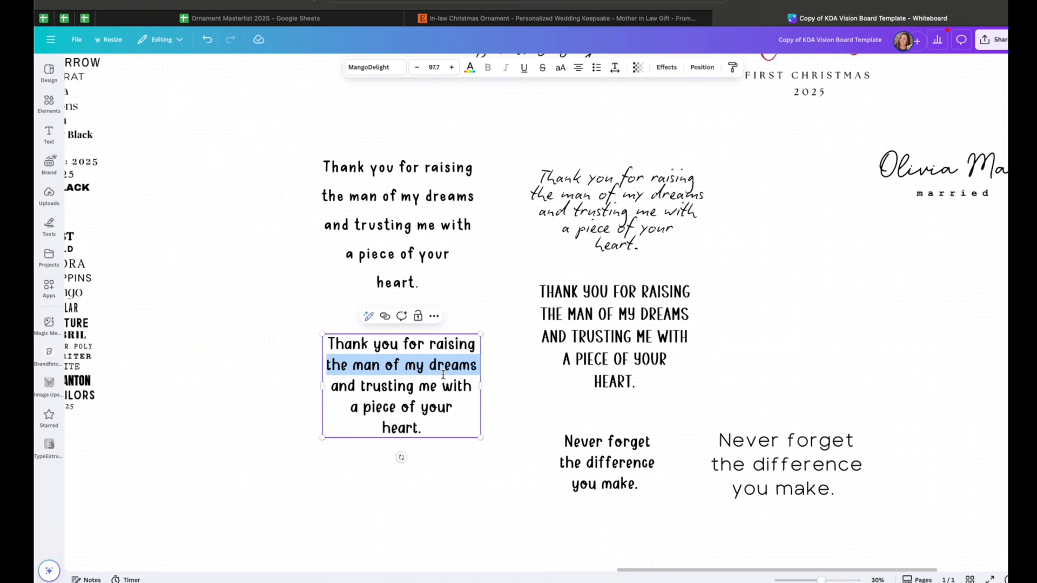
{"action": "left_click", "coordinate": [453, 443]}
{"action": "left_click", "coordinate": [452, 438]}
{"action": "double_click", "coordinate": [453, 437]}
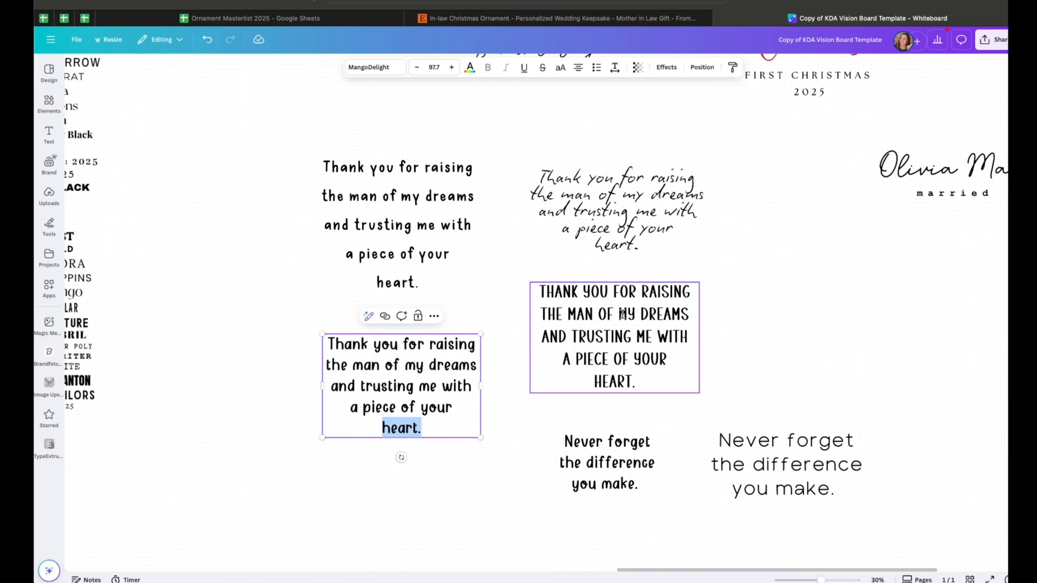
{"action": "left_click", "coordinate": [643, 316]}
{"action": "scroll", "coordinate": [622, 314], "scroll_direction": "right", "scroll_amount": 1}
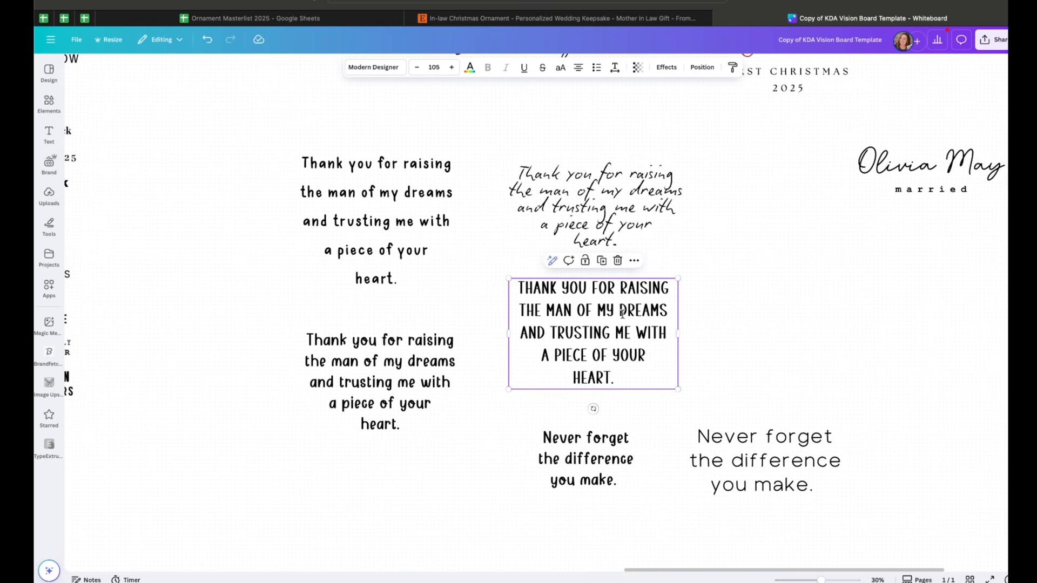
{"action": "triple_click", "coordinate": [622, 313]}
{"action": "key", "text": "Escape"}
{"action": "double_click", "coordinate": [626, 331]}
{"action": "scroll", "coordinate": [626, 330], "scroll_direction": "right", "scroll_amount": 2}
{"action": "left_click", "coordinate": [645, 430]}
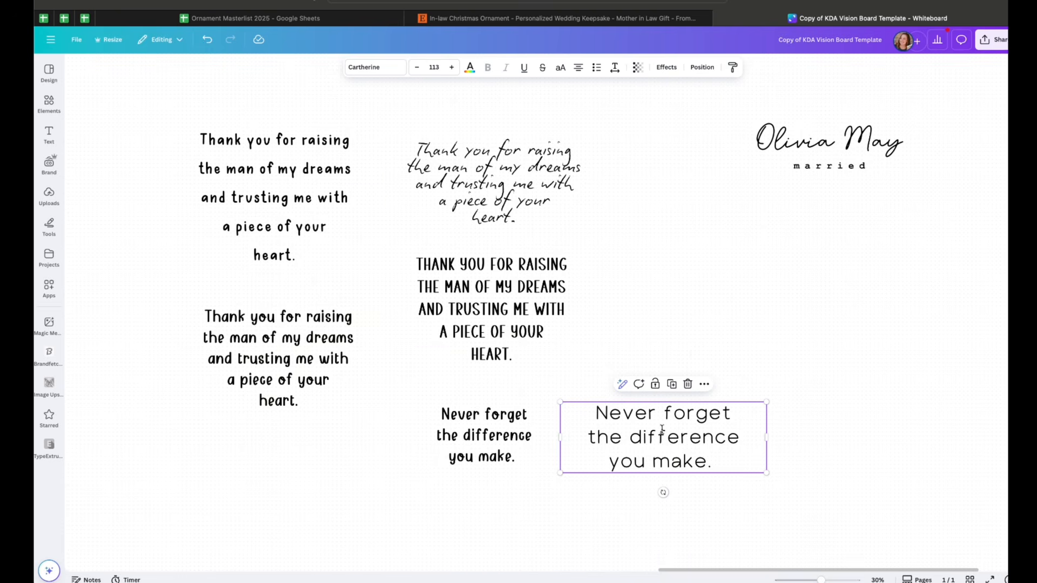
Reposition the light Never forget the difference quote higher, beside the uppercase thank-you quote
{"action": "left_click_drag", "start_coordinate": [681, 445], "coordinate": [732, 319]}
{"action": "left_click", "coordinate": [562, 19]}
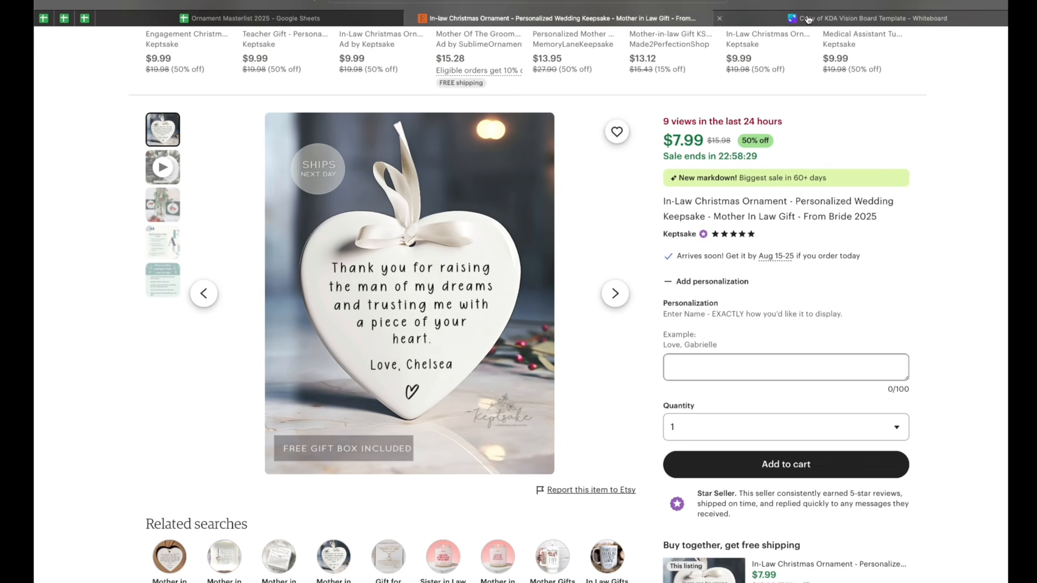
{"action": "left_click", "coordinate": [854, 19]}
{"action": "left_click", "coordinate": [671, 394]}
{"action": "scroll", "coordinate": [672, 394], "scroll_direction": "up", "scroll_amount": 1}
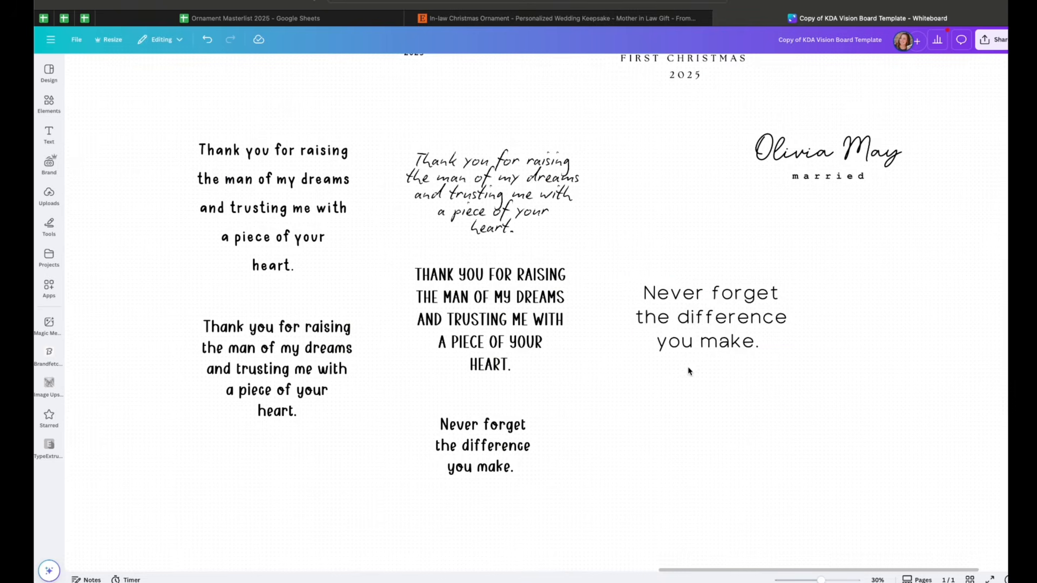
{"action": "left_click_drag", "start_coordinate": [687, 340], "coordinate": [668, 405]}
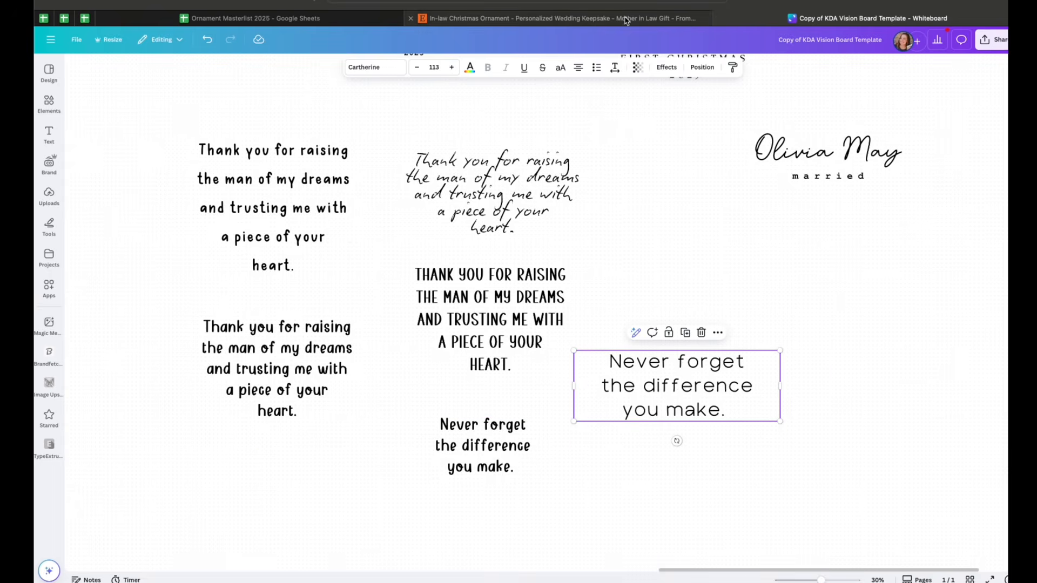
Enlarge the script thank-you quote slightly and nudge it upward
{"action": "left_click", "coordinate": [683, 16]}
{"action": "left_click", "coordinate": [853, 18]}
{"action": "left_click", "coordinate": [539, 190]}
{"action": "scroll", "coordinate": [539, 190], "scroll_direction": "up", "scroll_amount": 1}
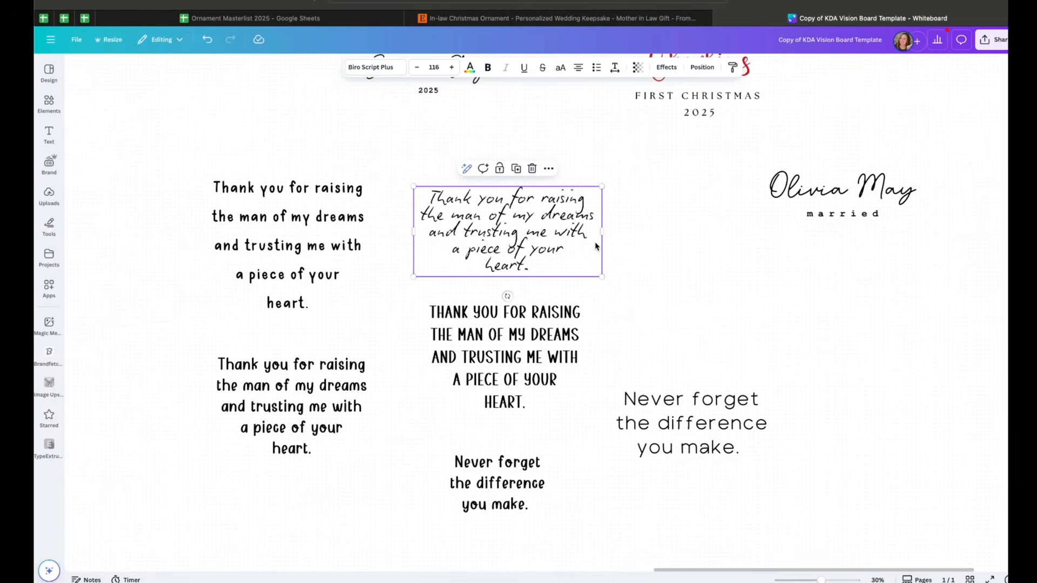
{"action": "left_click_drag", "start_coordinate": [603, 279], "coordinate": [631, 301]}
{"action": "left_click", "coordinate": [660, 248]}
{"action": "left_click", "coordinate": [494, 254]}
{"action": "left_click_drag", "start_coordinate": [513, 242], "coordinate": [511, 229]}
{"action": "left_click", "coordinate": [694, 254]}
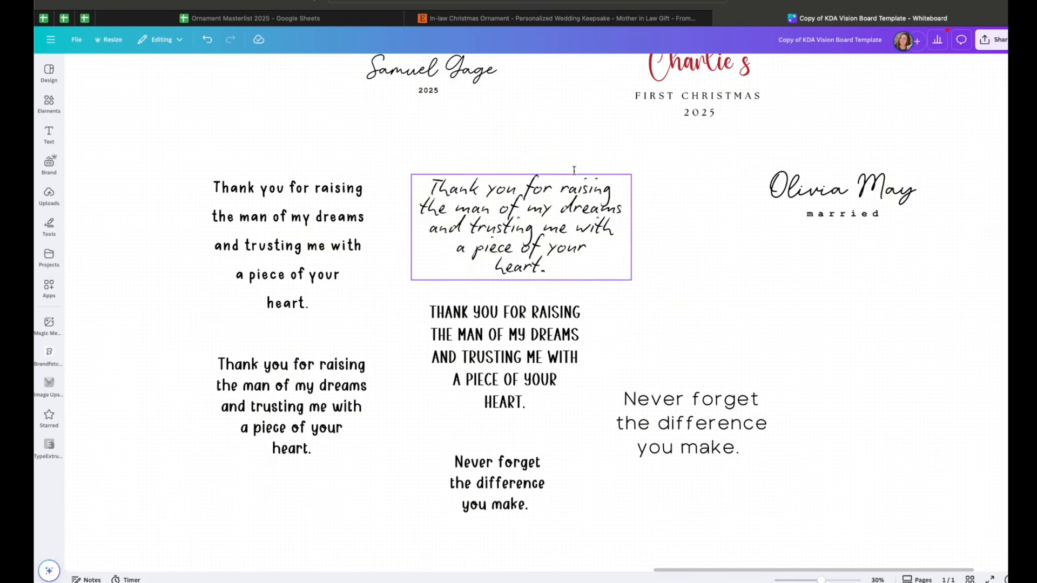
Navigate across the board to the Formats section
{"action": "left_click_drag", "start_coordinate": [821, 580], "coordinate": [806, 580]}
{"action": "scroll", "coordinate": [669, 489], "scroll_direction": "down", "scroll_amount": 3}
{"action": "scroll", "coordinate": [669, 490], "scroll_direction": "left", "scroll_amount": 2}
{"action": "scroll", "coordinate": [669, 489], "scroll_direction": "down", "scroll_amount": 2}
{"action": "left_click_drag", "start_coordinate": [806, 580], "coordinate": [815, 580]}
{"action": "scroll", "coordinate": [793, 472], "scroll_direction": "down", "scroll_amount": 3}
{"action": "scroll", "coordinate": [792, 473], "scroll_direction": "left", "scroll_amount": 1}
{"action": "scroll", "coordinate": [792, 472], "scroll_direction": "down", "scroll_amount": 1}
{"action": "scroll", "coordinate": [792, 473], "scroll_direction": "left", "scroll_amount": 1}
{"action": "scroll", "coordinate": [778, 449], "scroll_direction": "up", "scroll_amount": 1}
{"action": "scroll", "coordinate": [778, 450], "scroll_direction": "left", "scroll_amount": 1}
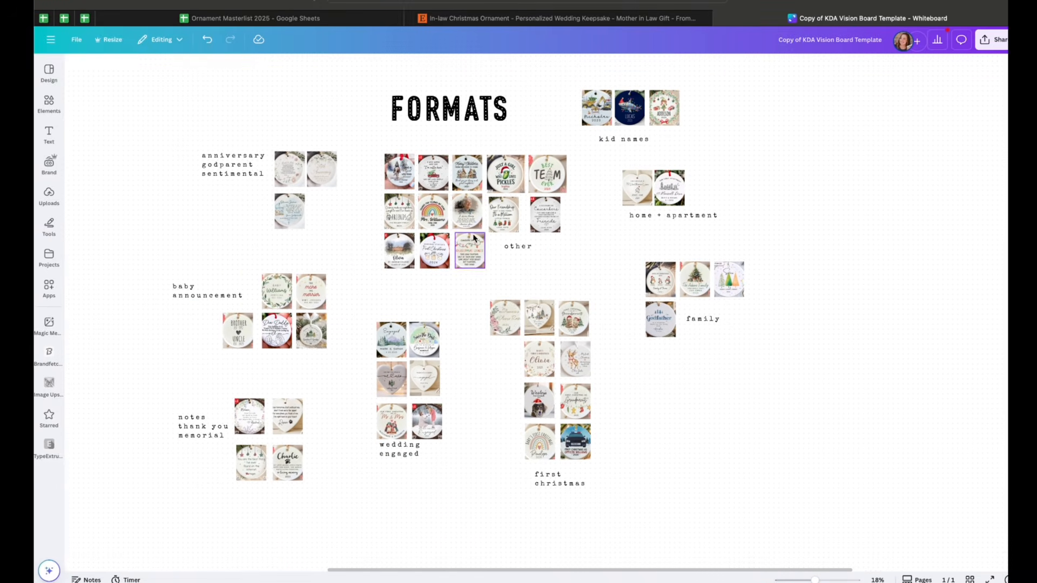
Zoom in to examine the ornament photos grouped under each format category
{"action": "scroll", "coordinate": [615, 284], "scroll_direction": "down", "scroll_amount": 1}
{"action": "scroll", "coordinate": [616, 283], "scroll_direction": "left", "scroll_amount": 1}
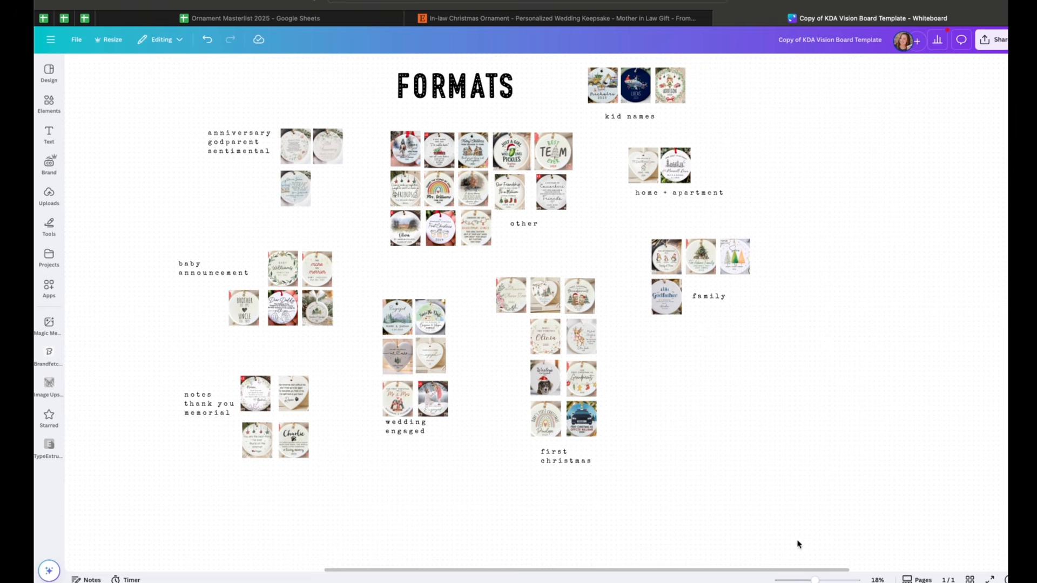
{"action": "left_click_drag", "start_coordinate": [816, 581], "coordinate": [822, 580]}
{"action": "scroll", "coordinate": [524, 292], "scroll_direction": "left", "scroll_amount": 3}
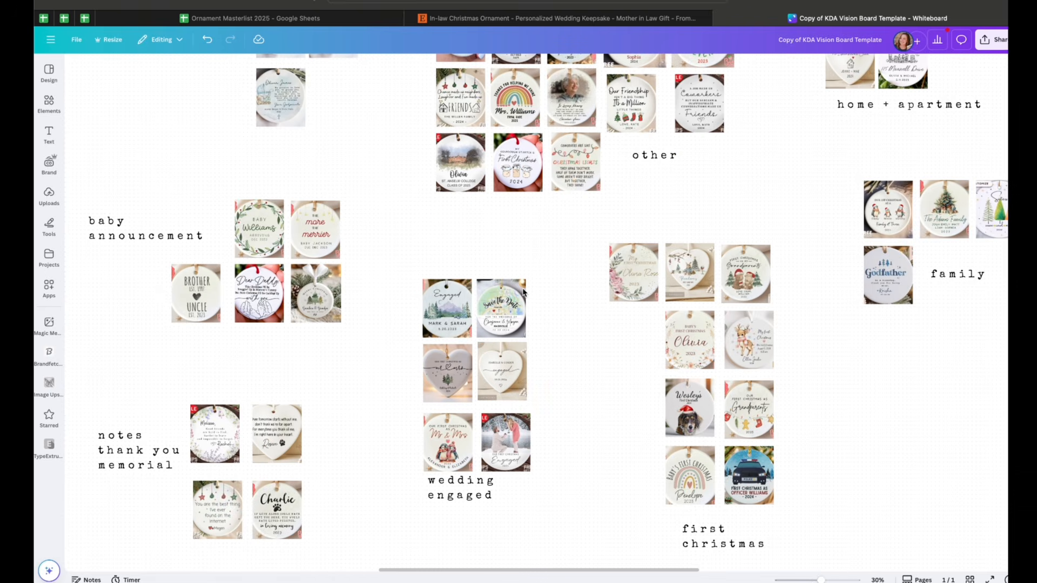
{"action": "scroll", "coordinate": [484, 222], "scroll_direction": "up", "scroll_amount": 2}
{"action": "scroll", "coordinate": [484, 222], "scroll_direction": "left", "scroll_amount": 1}
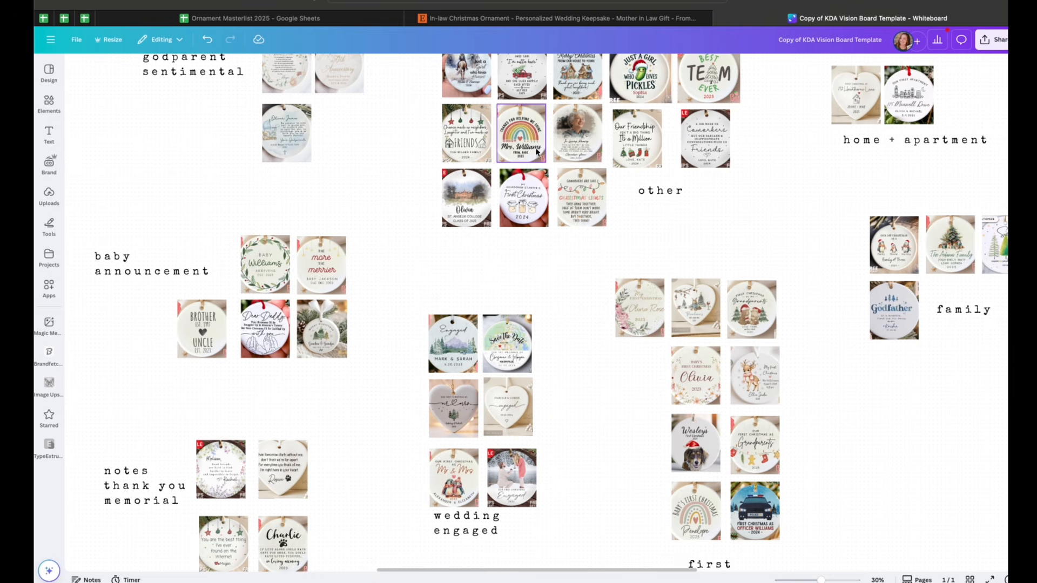
Scroll and zoom around the Formats section to review each format category and its ornament examples
{"action": "scroll", "coordinate": [502, 154], "scroll_direction": "up", "scroll_amount": 1}
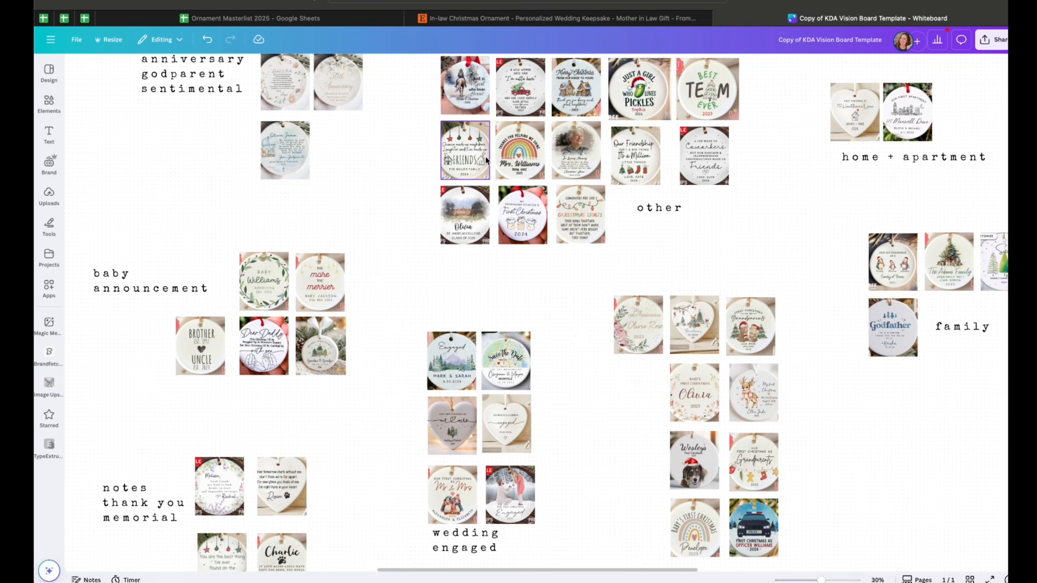
{"action": "scroll", "coordinate": [471, 252], "scroll_direction": "down", "scroll_amount": 5}
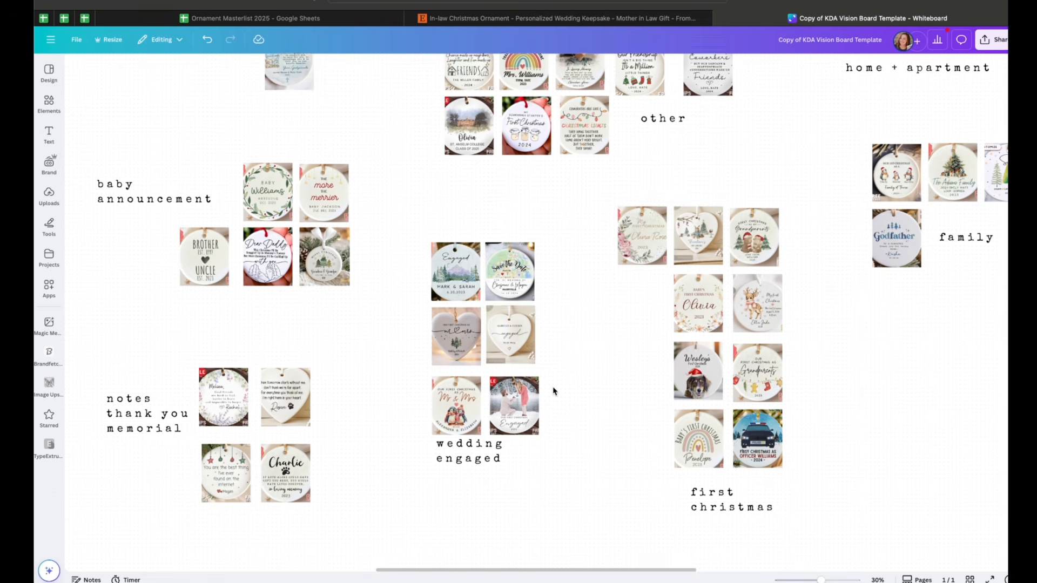
{"action": "scroll", "coordinate": [554, 391], "scroll_direction": "down", "scroll_amount": 1}
{"action": "scroll", "coordinate": [554, 391], "scroll_direction": "left", "scroll_amount": 2}
{"action": "left_click", "coordinate": [231, 369]}
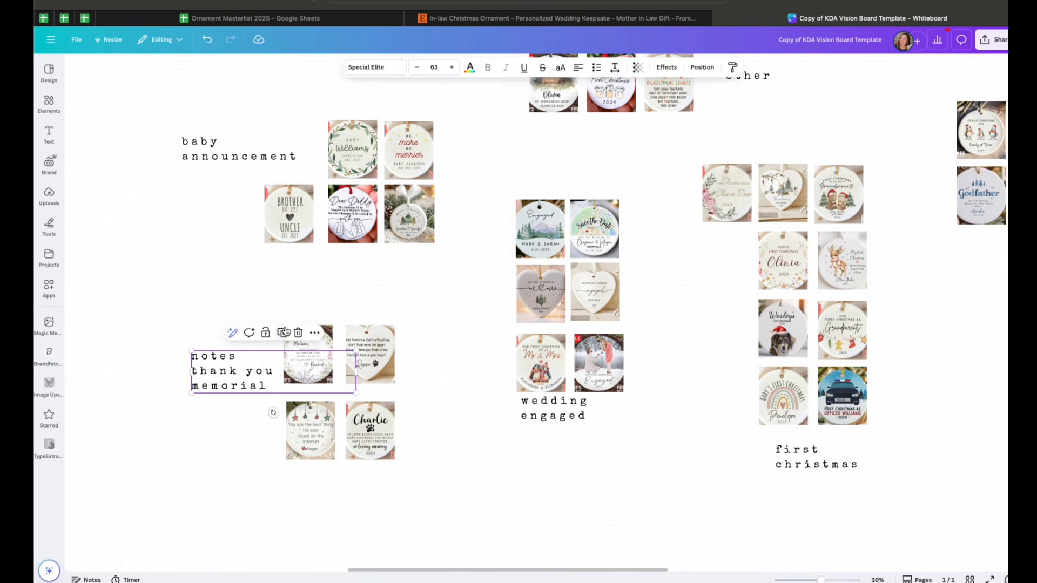
{"action": "scroll", "coordinate": [308, 317], "scroll_direction": "up", "scroll_amount": 1}
{"action": "scroll", "coordinate": [308, 317], "scroll_direction": "right", "scroll_amount": 1}
{"action": "left_click_drag", "start_coordinate": [822, 580], "coordinate": [817, 580]}
{"action": "scroll", "coordinate": [826, 365], "scroll_direction": "up", "scroll_amount": 2}
{"action": "scroll", "coordinate": [827, 365], "scroll_direction": "right", "scroll_amount": 1}
{"action": "scroll", "coordinate": [702, 292], "scroll_direction": "down", "scroll_amount": 1}
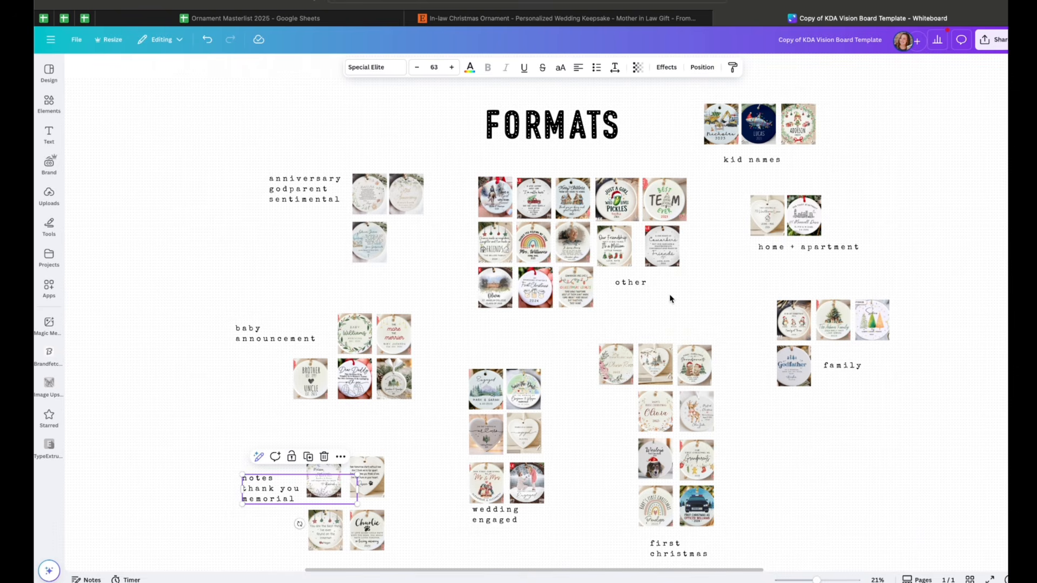
{"action": "scroll", "coordinate": [665, 298], "scroll_direction": "up", "scroll_amount": 1}
{"action": "scroll", "coordinate": [665, 299], "scroll_direction": "right", "scroll_amount": 1}
Switch to the Ornament Masterlist 2025 spreadsheet to check the listings, then return to the vision board
{"action": "left_click", "coordinate": [559, 212]}
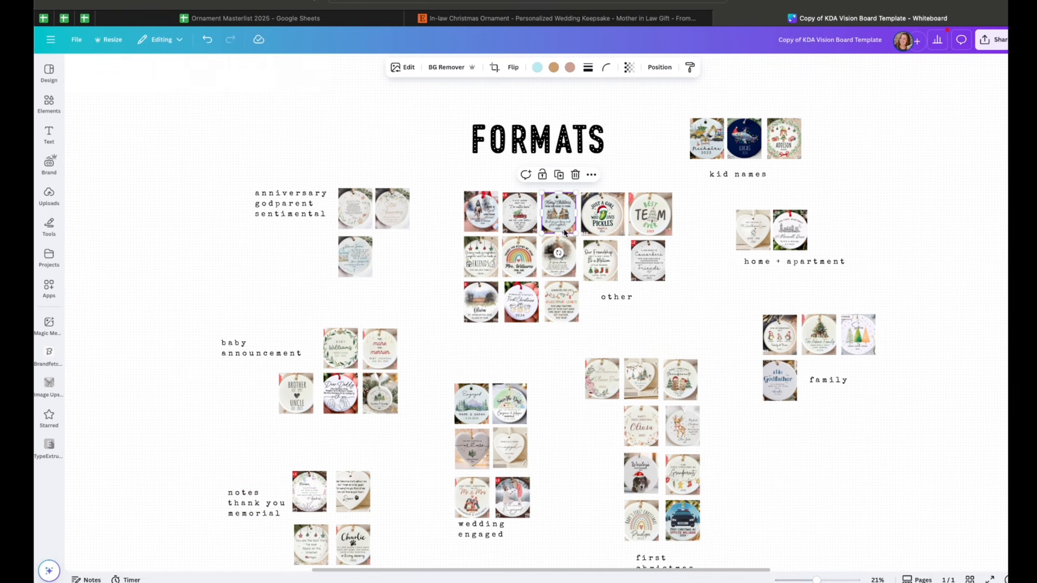
{"action": "left_click", "coordinate": [335, 19]}
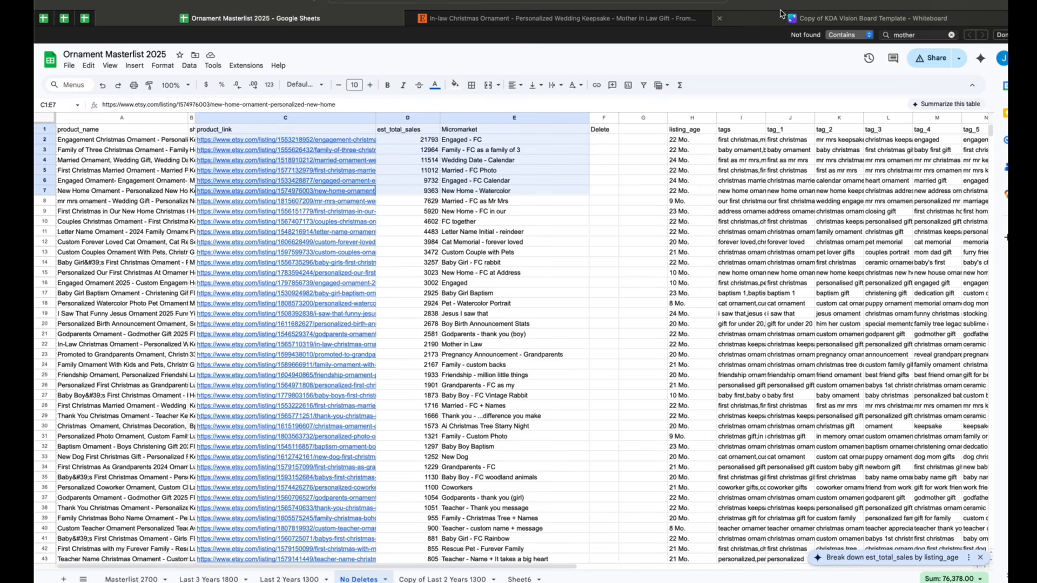
{"action": "left_click", "coordinate": [778, 17]}
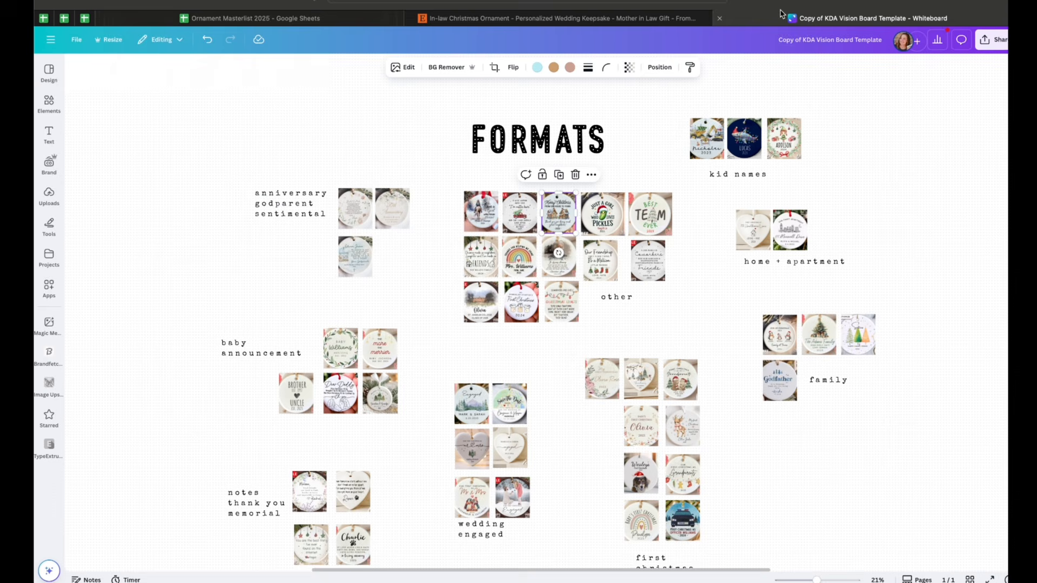
Zoom in closely on the ornament photos in the other category to examine their designs
{"action": "scroll", "coordinate": [729, 244], "scroll_direction": "down", "scroll_amount": 1}
{"action": "scroll", "coordinate": [729, 244], "scroll_direction": "left", "scroll_amount": 1}
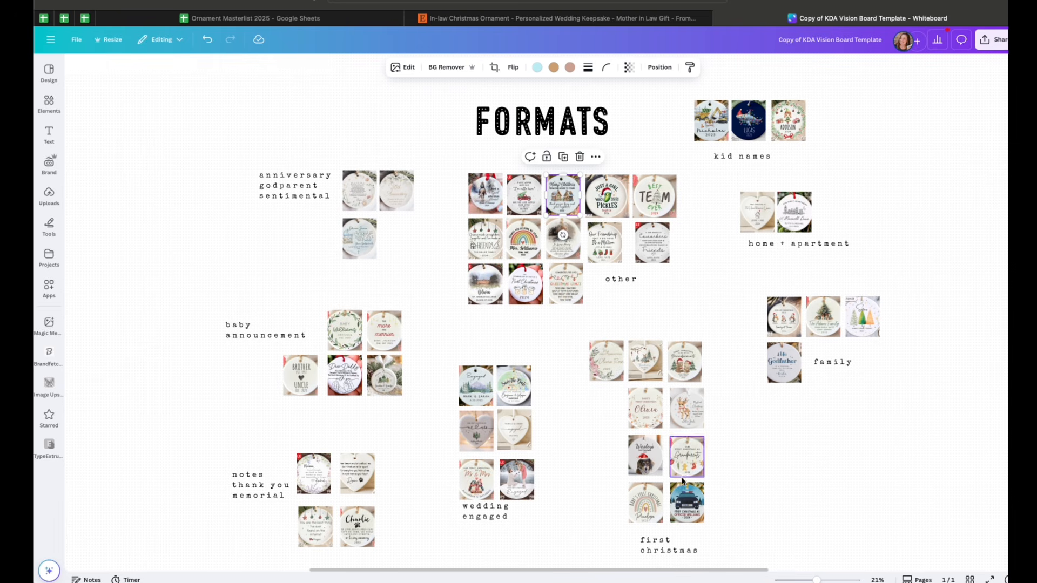
{"action": "scroll", "coordinate": [540, 246], "scroll_direction": "up", "scroll_amount": 5}
{"action": "scroll", "coordinate": [411, 183], "scroll_direction": "up", "scroll_amount": 3}
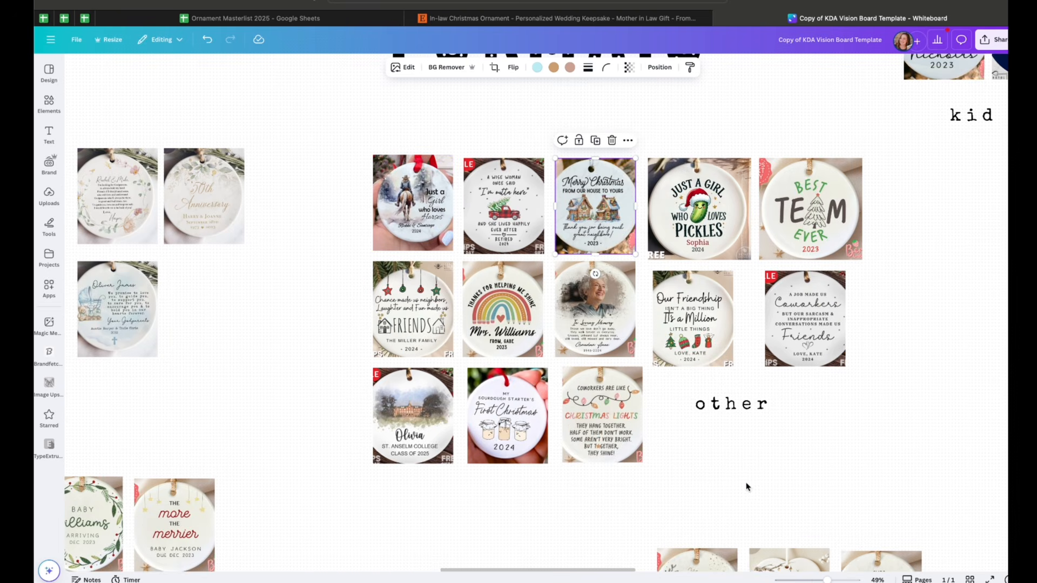
{"action": "scroll", "coordinate": [529, 254], "scroll_direction": "up", "scroll_amount": 5}
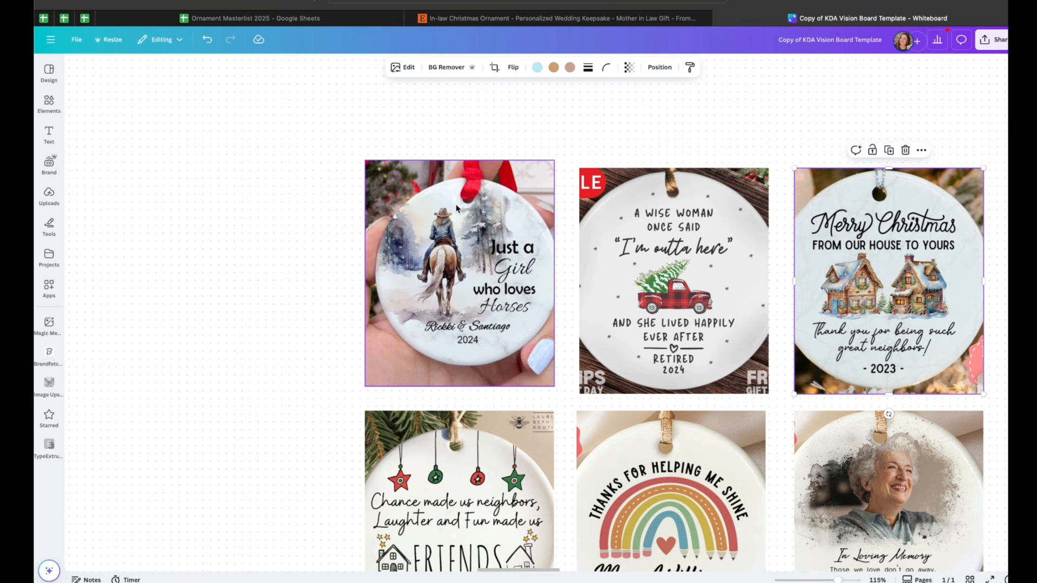
{"action": "scroll", "coordinate": [578, 279], "scroll_direction": "right", "scroll_amount": 5}
{"action": "scroll", "coordinate": [578, 278], "scroll_direction": "down", "scroll_amount": 1}
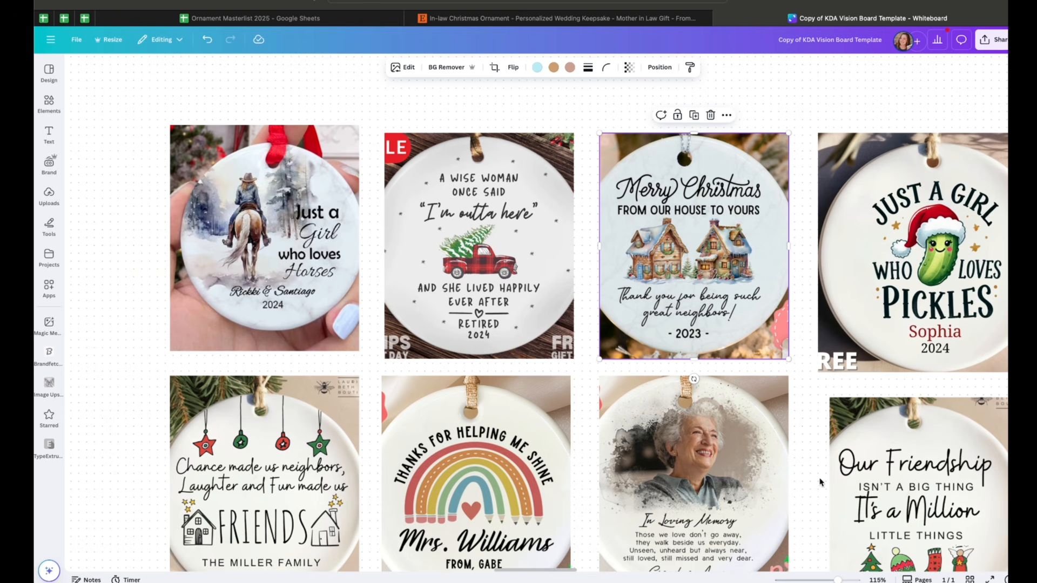
Zoom out to review The Method diagram, the KDA vision board categories and the Fonts section
{"action": "left_click_drag", "start_coordinate": [838, 579], "coordinate": [810, 579]}
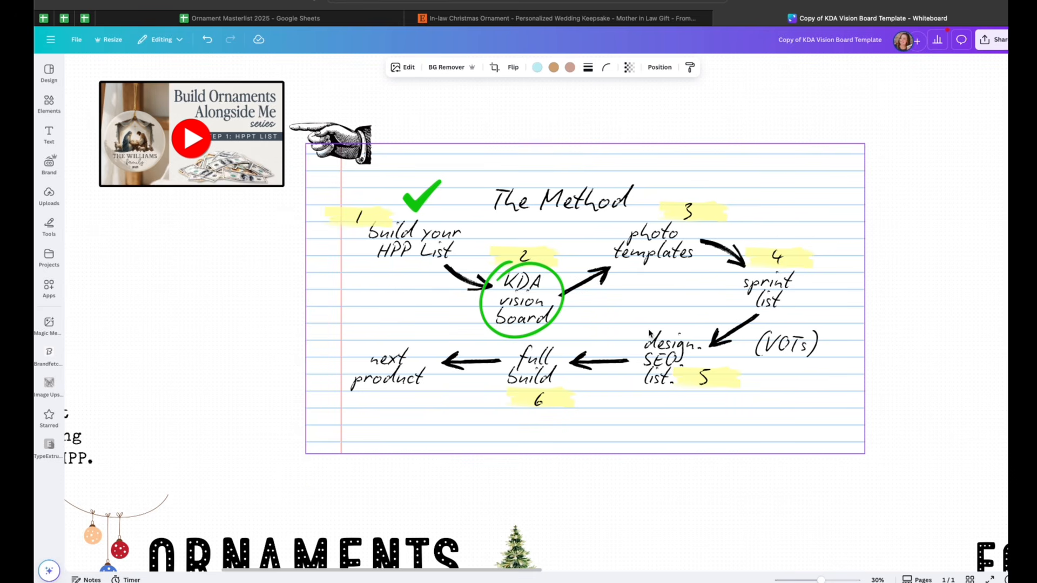
{"action": "scroll", "coordinate": [542, 396], "scroll_direction": "down", "scroll_amount": 10}
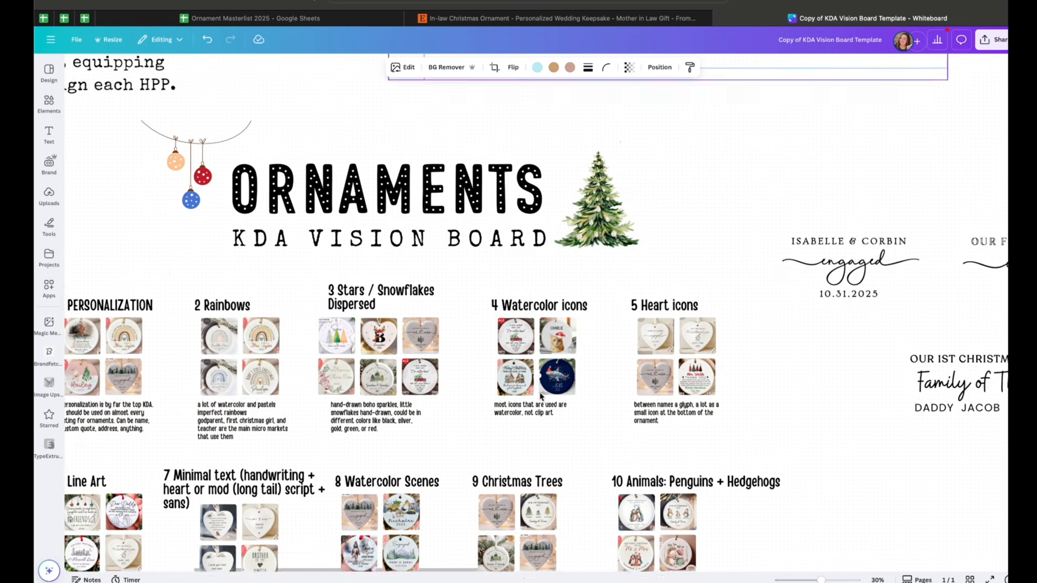
{"action": "left_click_drag", "start_coordinate": [821, 579], "coordinate": [814, 580]}
{"action": "scroll", "coordinate": [790, 485], "scroll_direction": "right", "scroll_amount": 1}
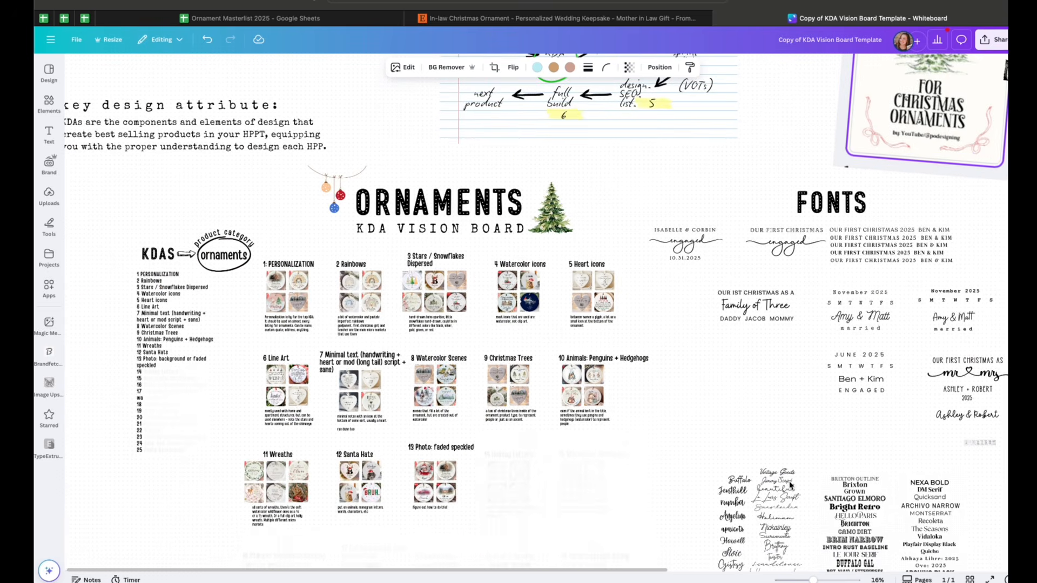